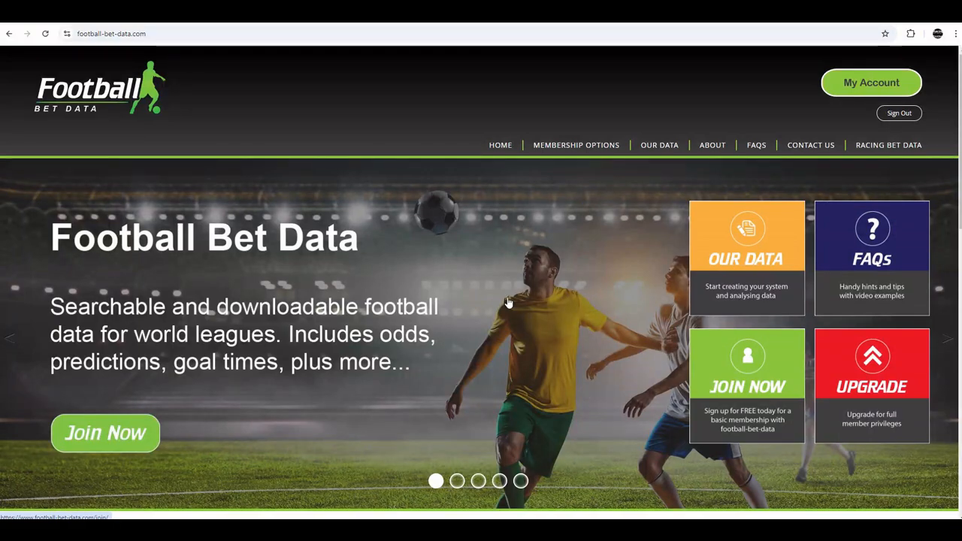
Open the site's Example Downloads page for the example Excel files.
mouse_move(650, 159)
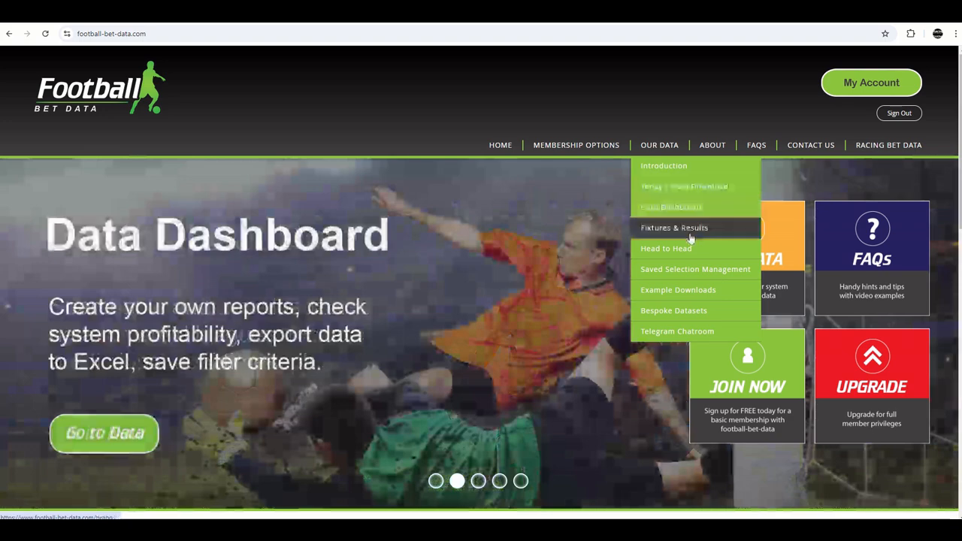
click(682, 311)
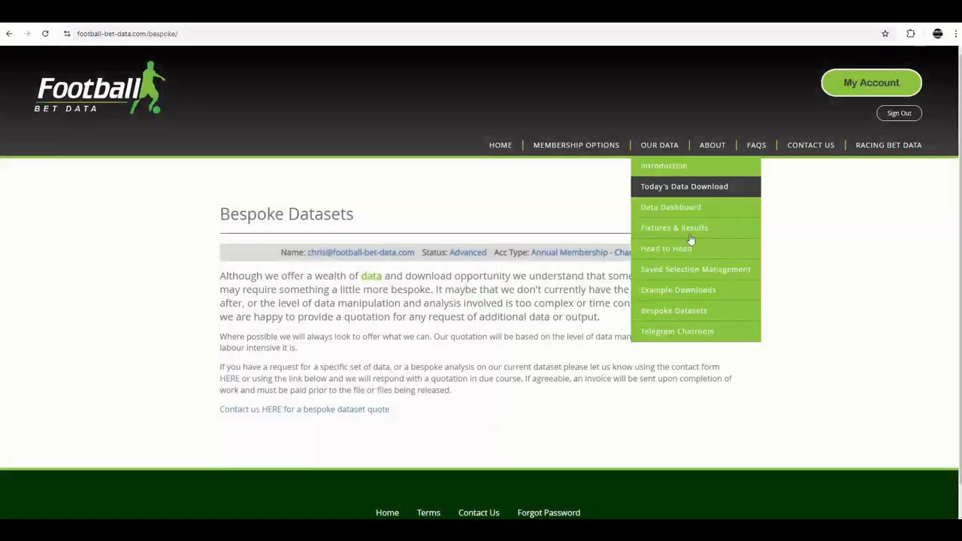
click(691, 290)
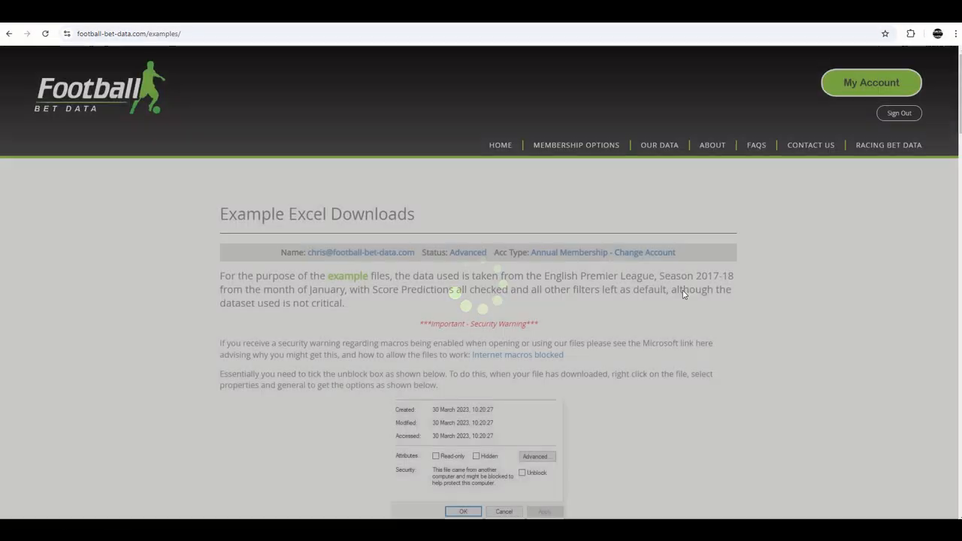
Look through the example Excel downloads, including the Statistical Relevance, Poisson prediction, Poisson-by-league and first goal files.
scroll(576, 359, down, 7)
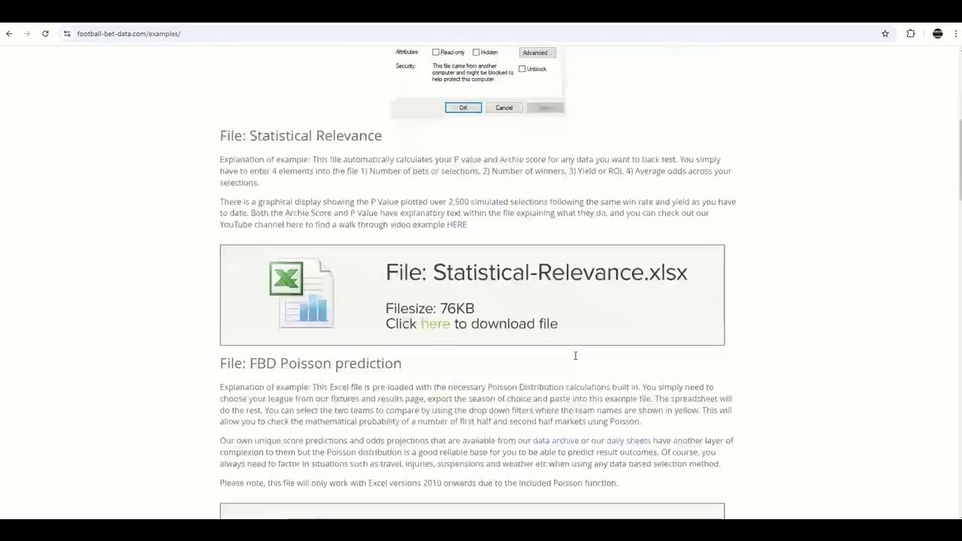
scroll(438, 316, down, 3)
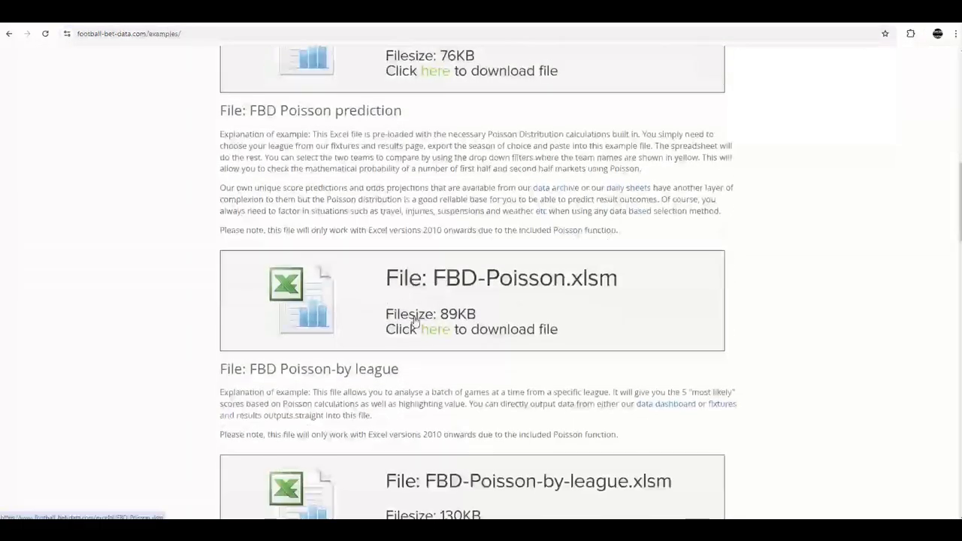
scroll(436, 334, down, 4)
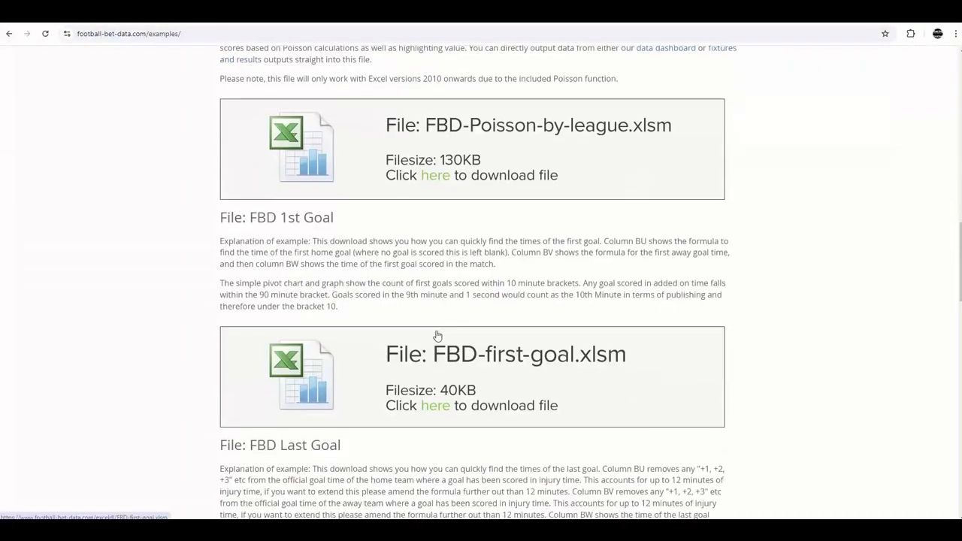
scroll(438, 335, down, 2)
scroll(437, 335, up, 3)
scroll(483, 251, up, 3)
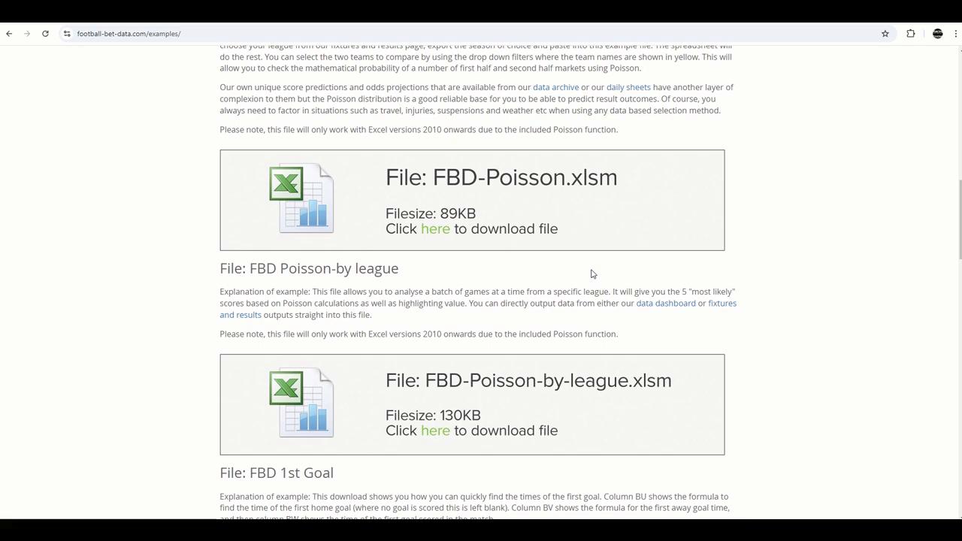
scroll(591, 272, up, 3)
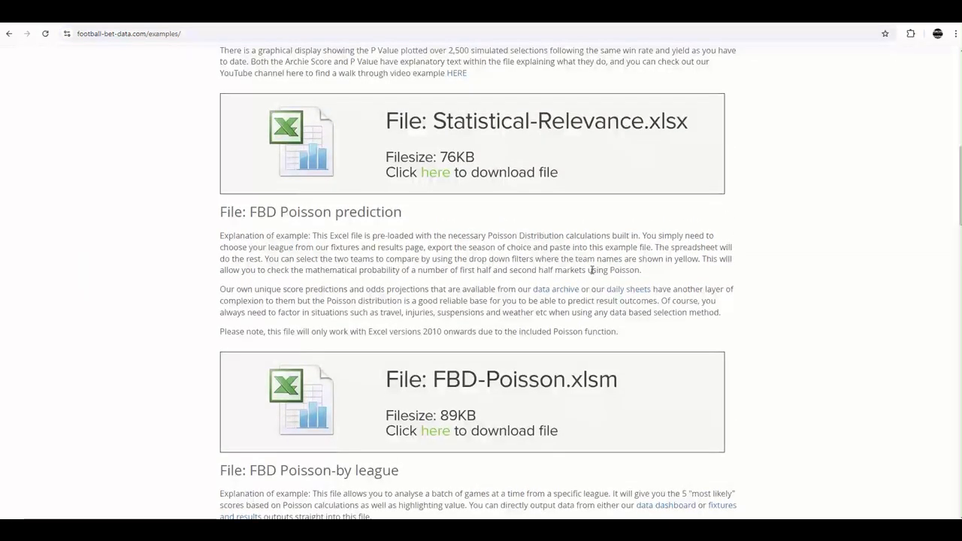
scroll(591, 270, up, 7)
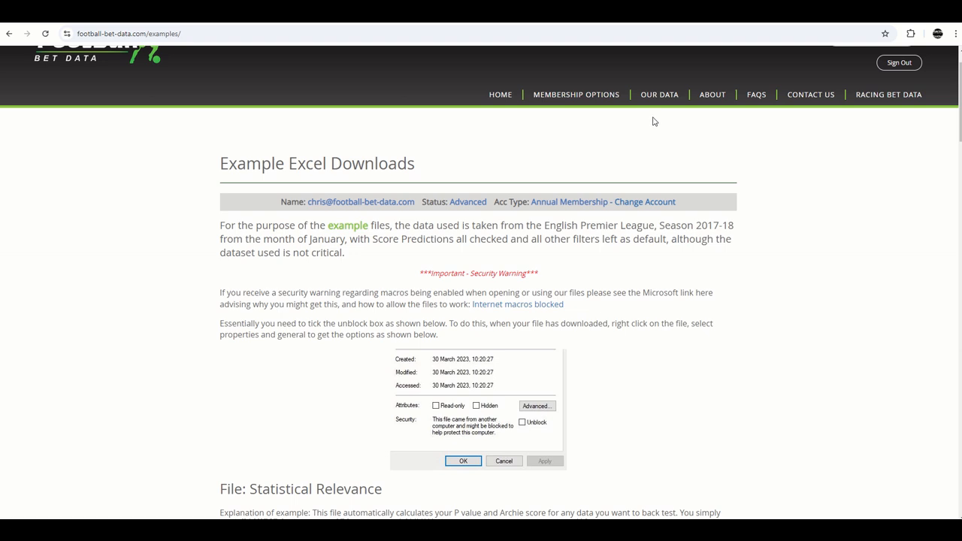
Open the Fixtures & Results page with its league and season filters.
mouse_move(656, 94)
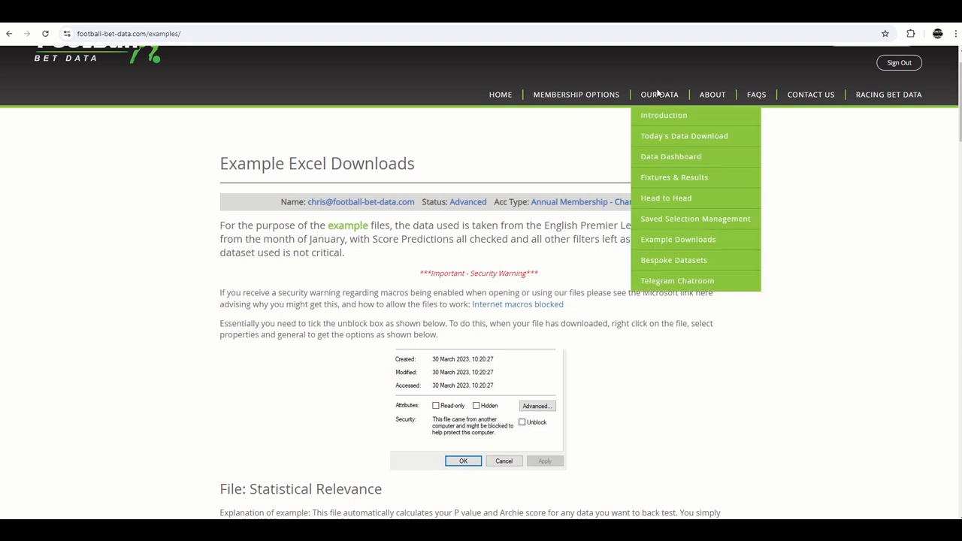
click(695, 178)
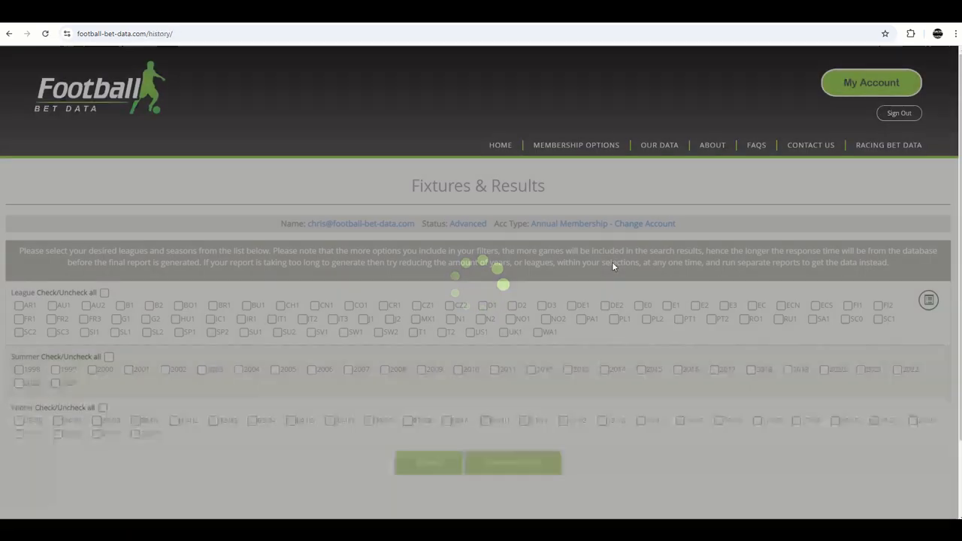
scroll(611, 262, down, 1)
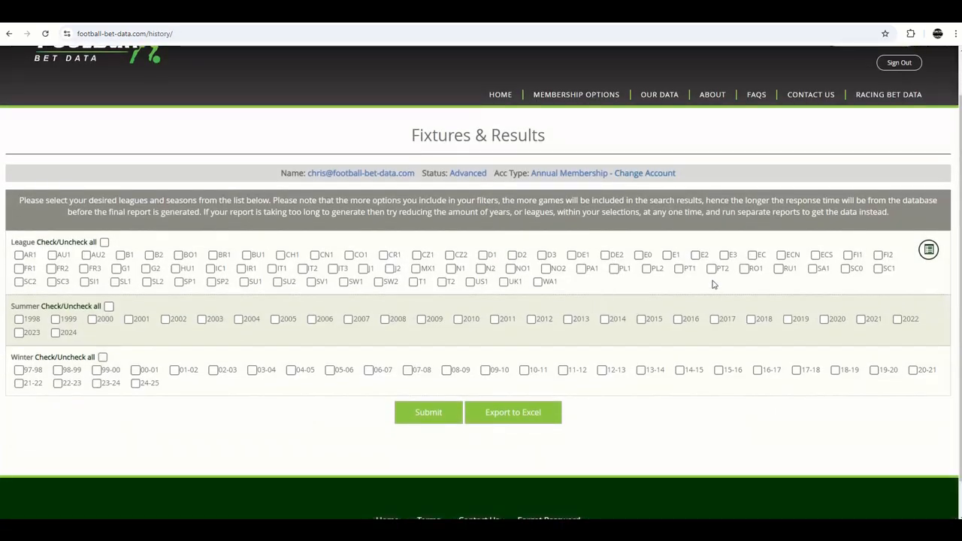
Export the E0 league data for the winter seasons 19-20 through 24-25 to Excel.
click(638, 254)
click(135, 385)
click(97, 384)
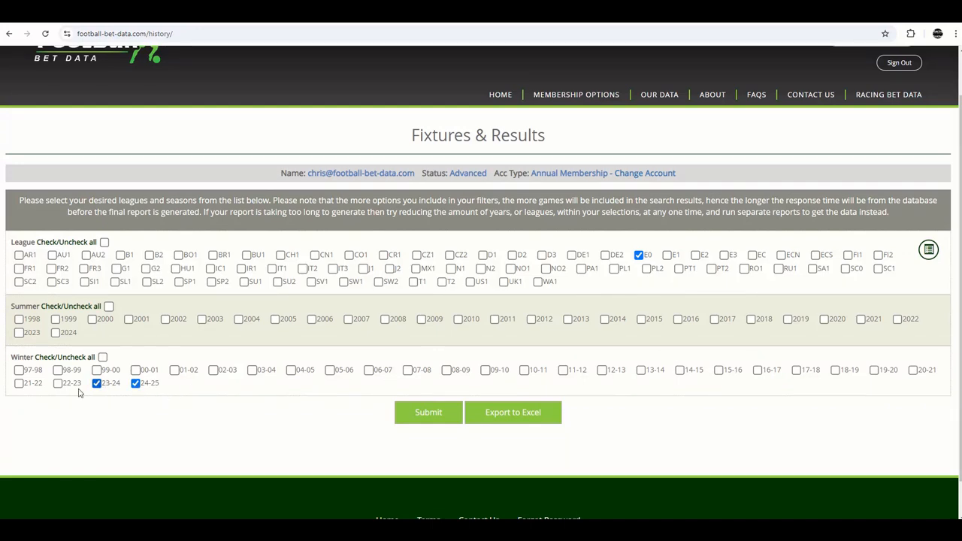
click(59, 384)
click(20, 384)
click(913, 369)
click(873, 369)
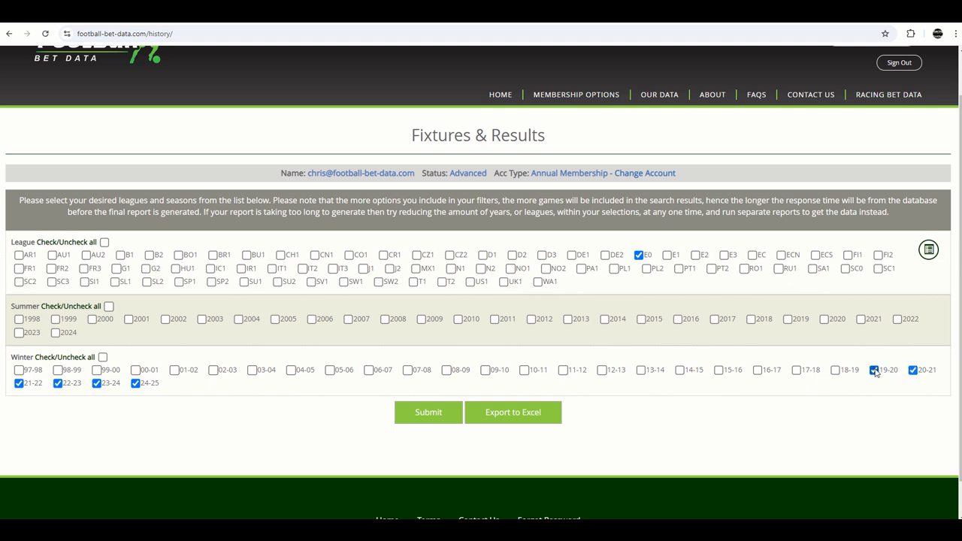
click(533, 412)
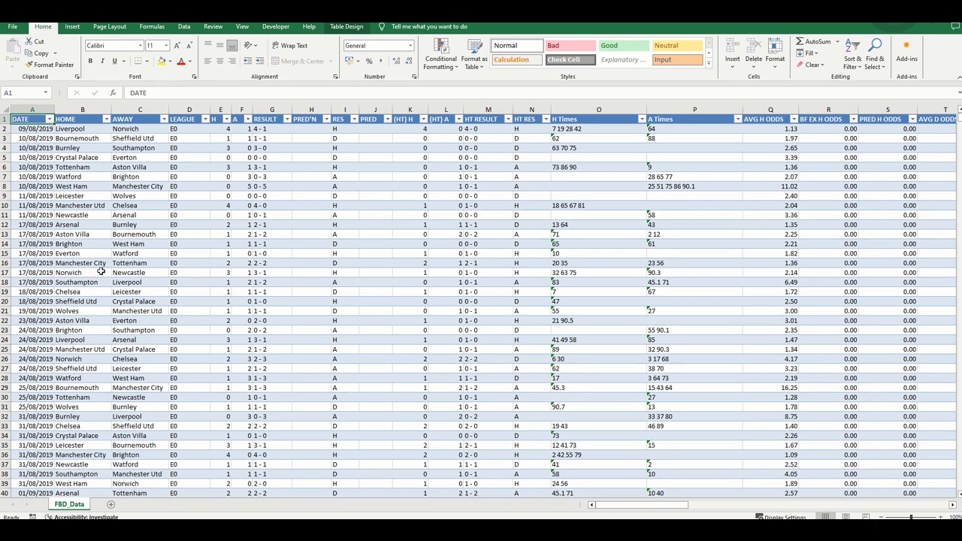
Delete all fixture rows from row 1982, dated 25/10/2024, down to the end of the FBD_Data table.
click(230, 332)
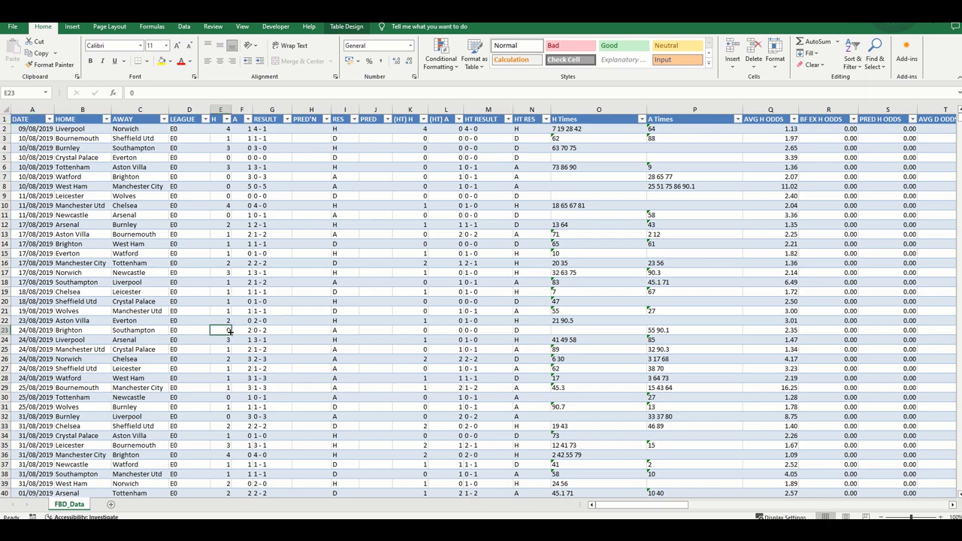
key(ctrl+shift+Down)
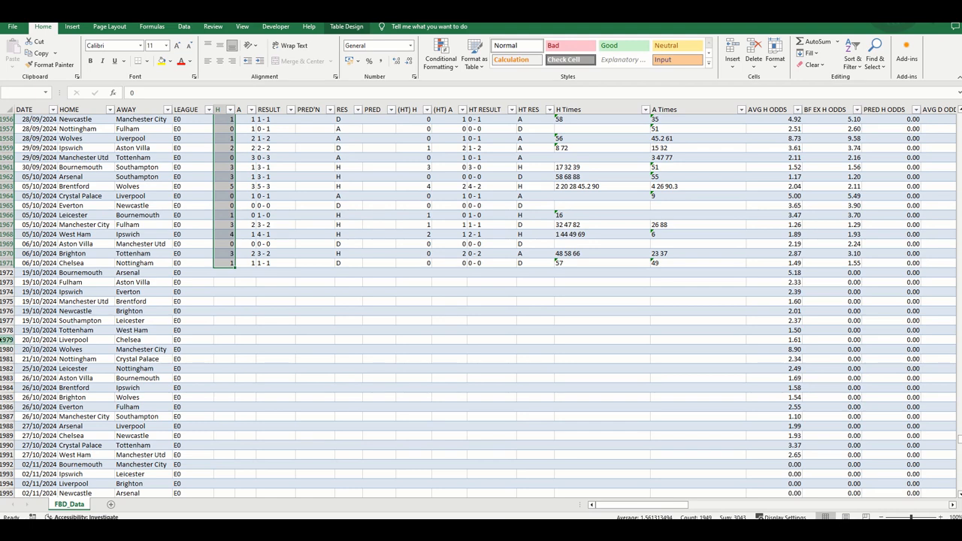
click(6, 368)
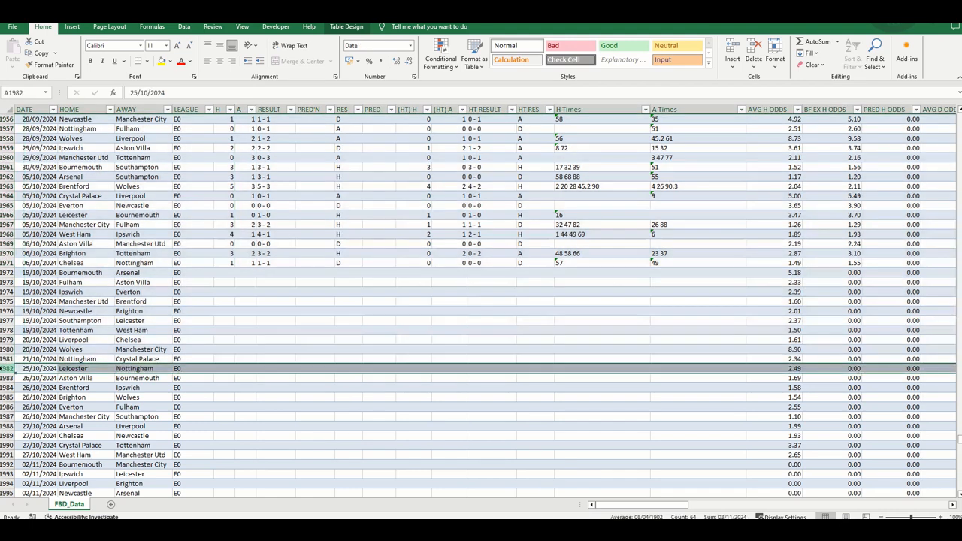
key(ctrl+shift+Down)
right_click(336, 266)
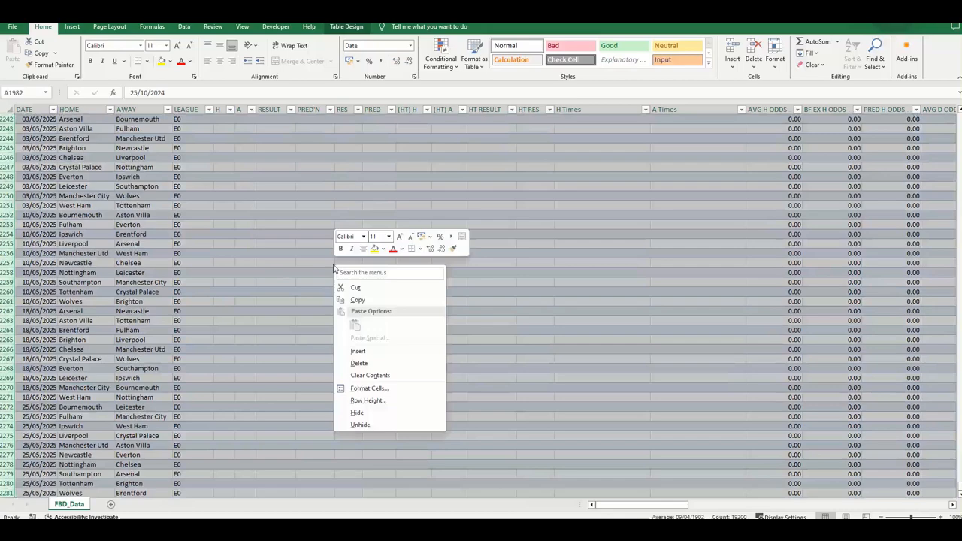
click(362, 364)
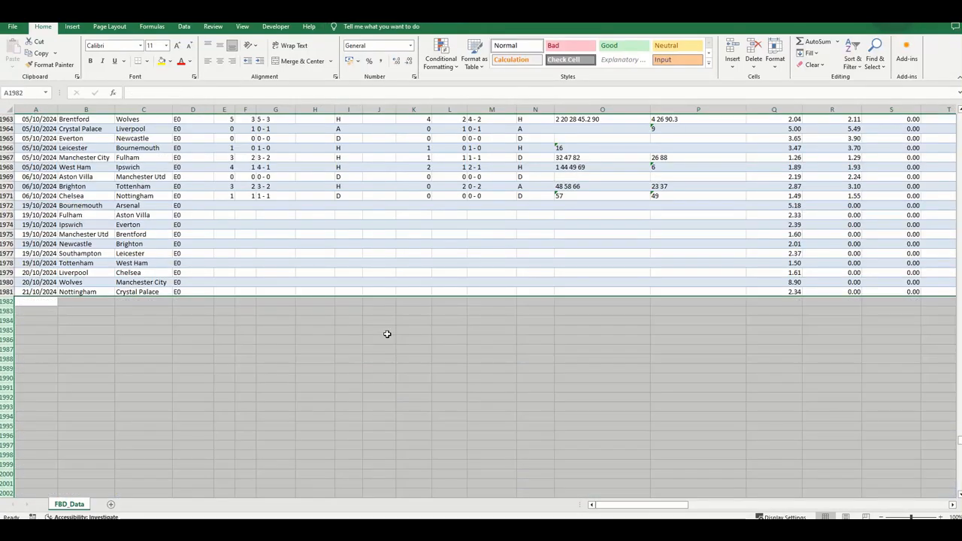
Examine the unplayed fixtures in rows 1972 to 1981, from the team names across to the kick-off times.
scroll(398, 336, up, 2)
scroll(249, 335, up, 2)
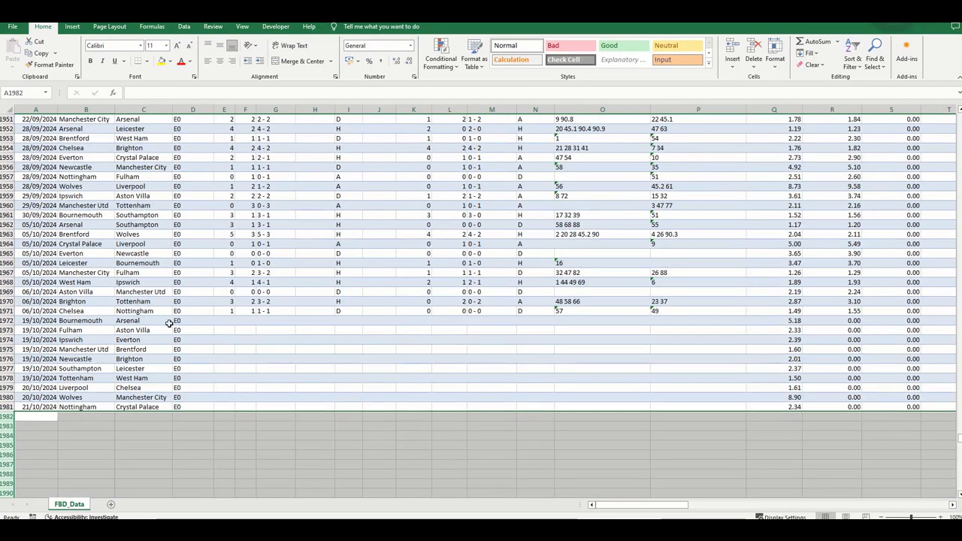
drag(170, 323, 167, 407)
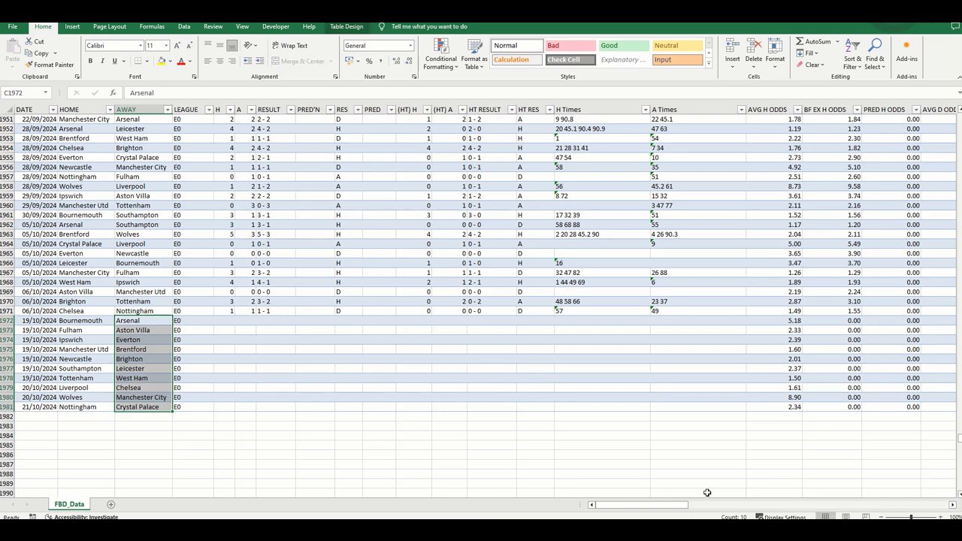
drag(650, 507, 954, 509)
click(953, 506)
click(954, 507)
click(954, 506)
click(954, 507)
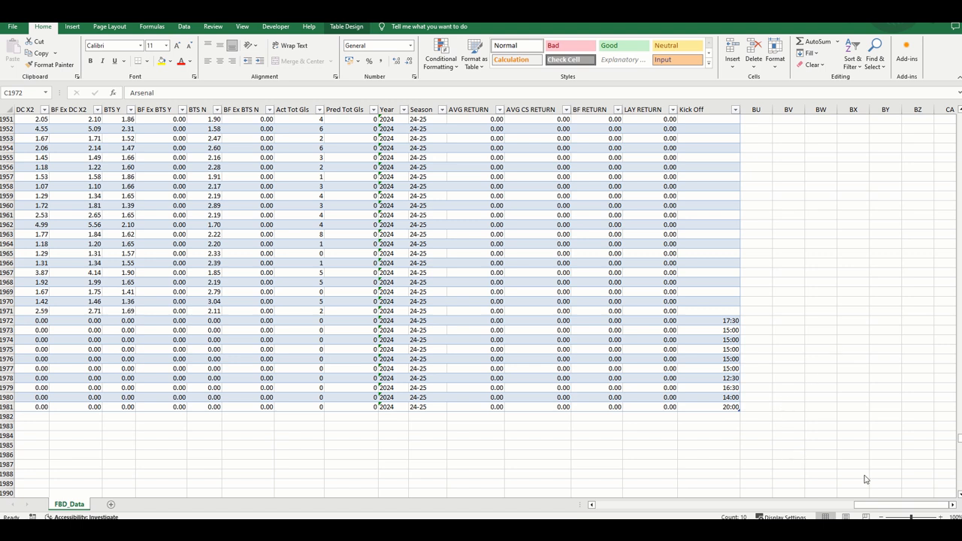
drag(885, 508, 952, 512)
click(247, 426)
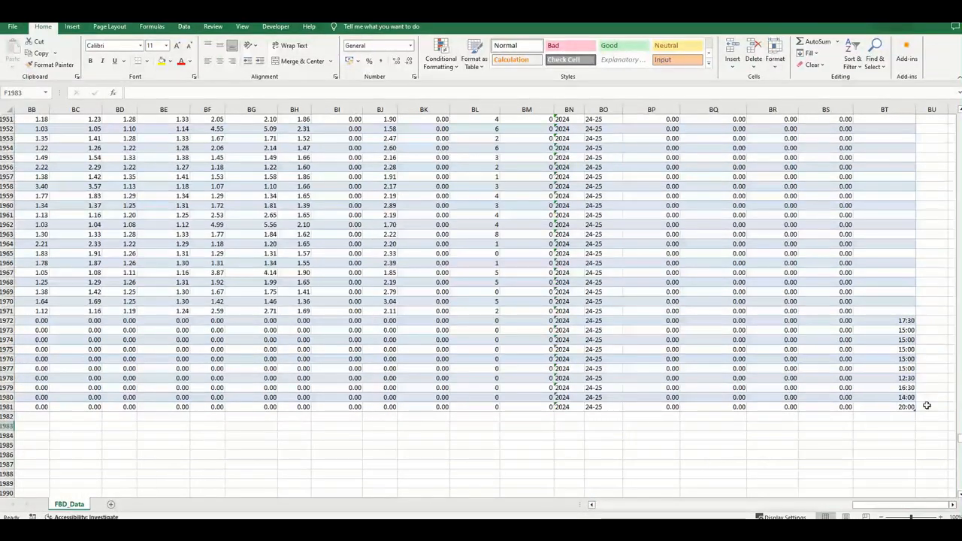
click(952, 508)
click(953, 507)
click(953, 508)
click(954, 507)
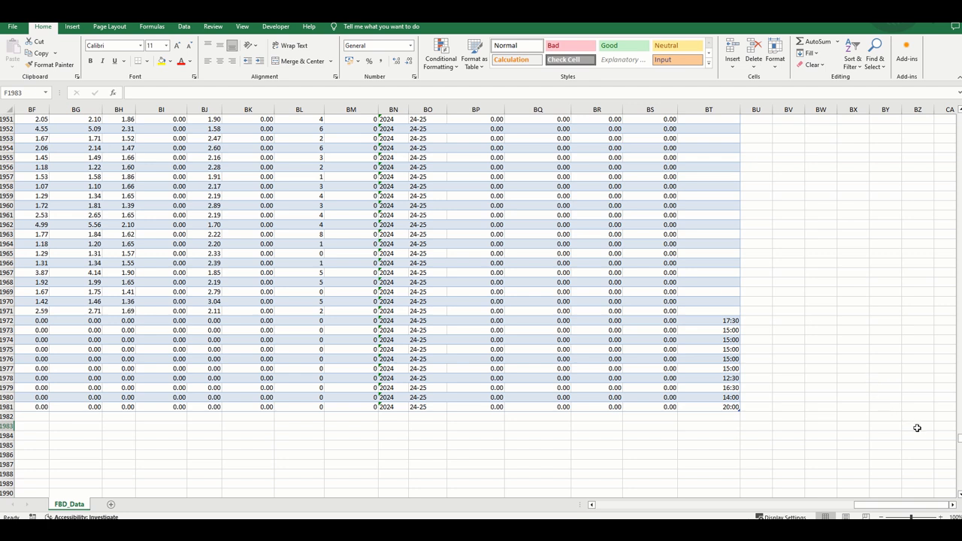
Add a new table column headed "Game No H" in BU1, directly after the Kick Off column.
click(750, 416)
click(755, 398)
click(762, 406)
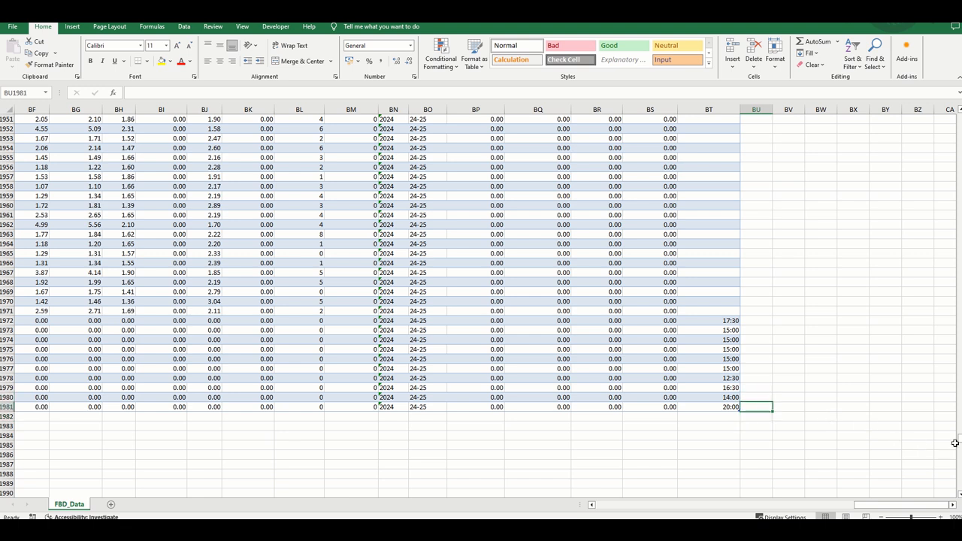
drag(959, 441, 944, 118)
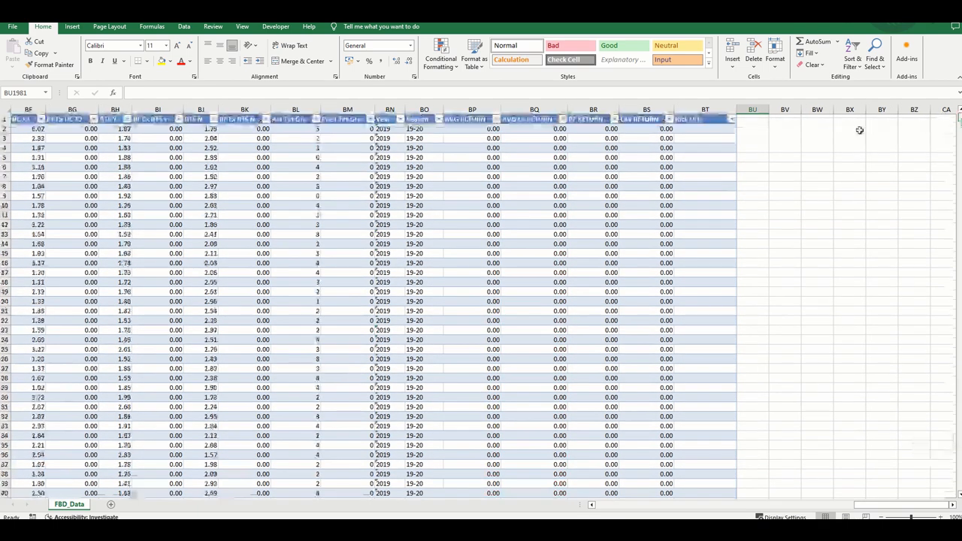
click(755, 122)
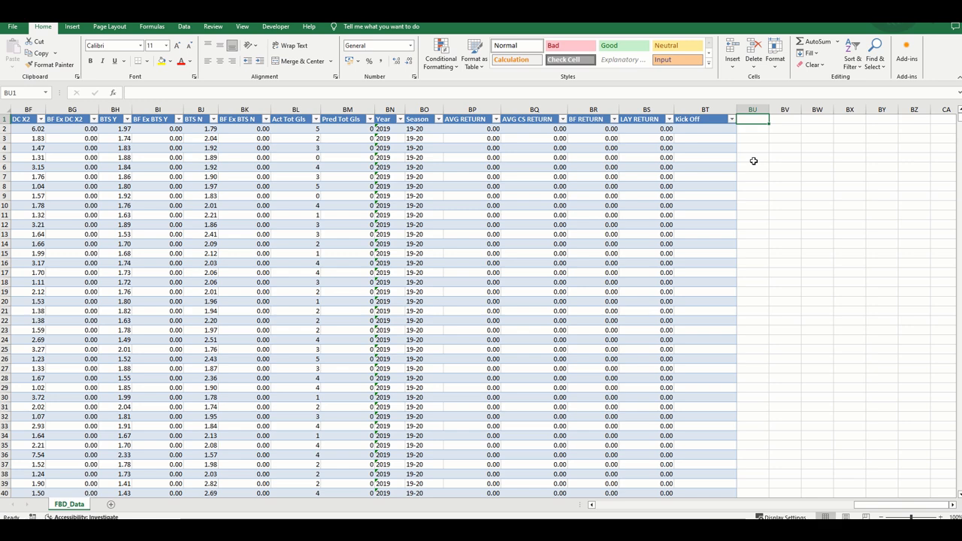
text(Gam)
text(e)
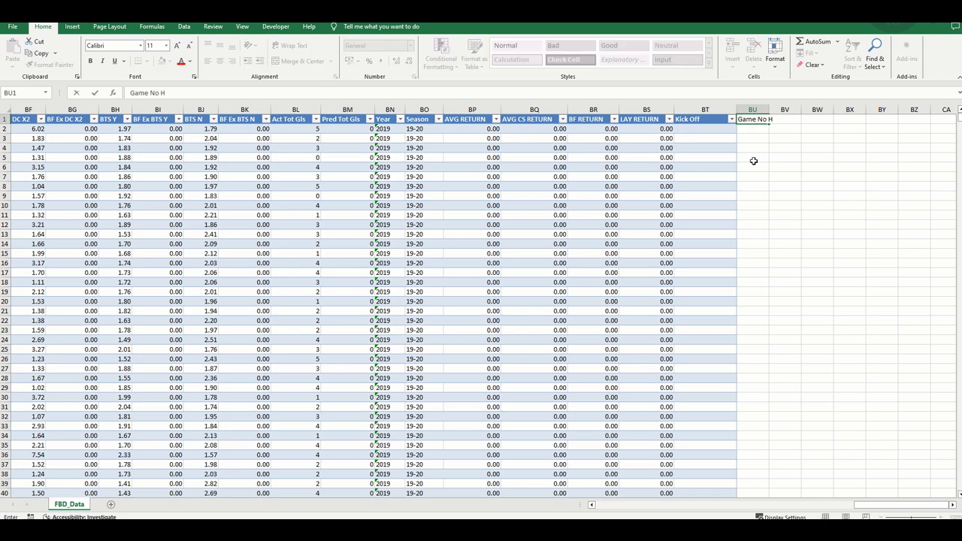
text( No H)
key(Return)
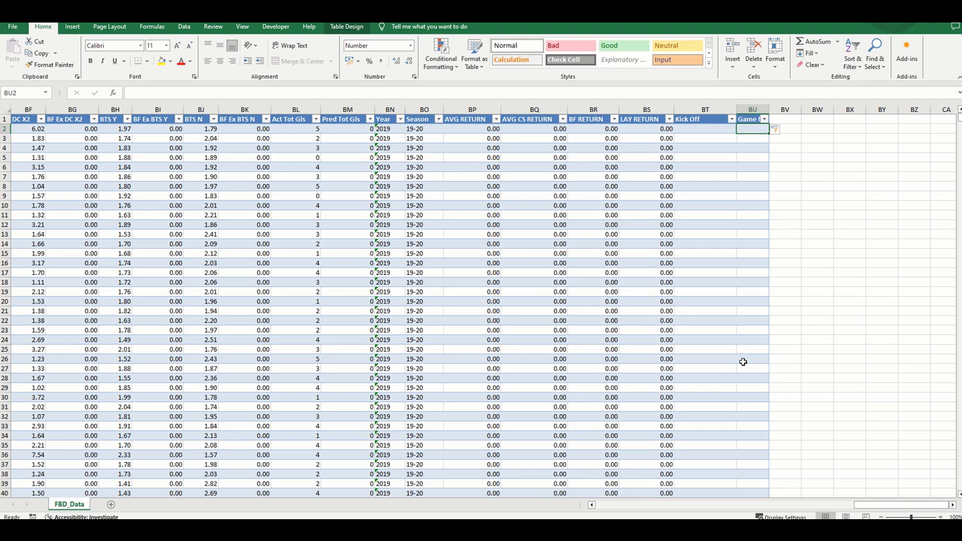
click(606, 92)
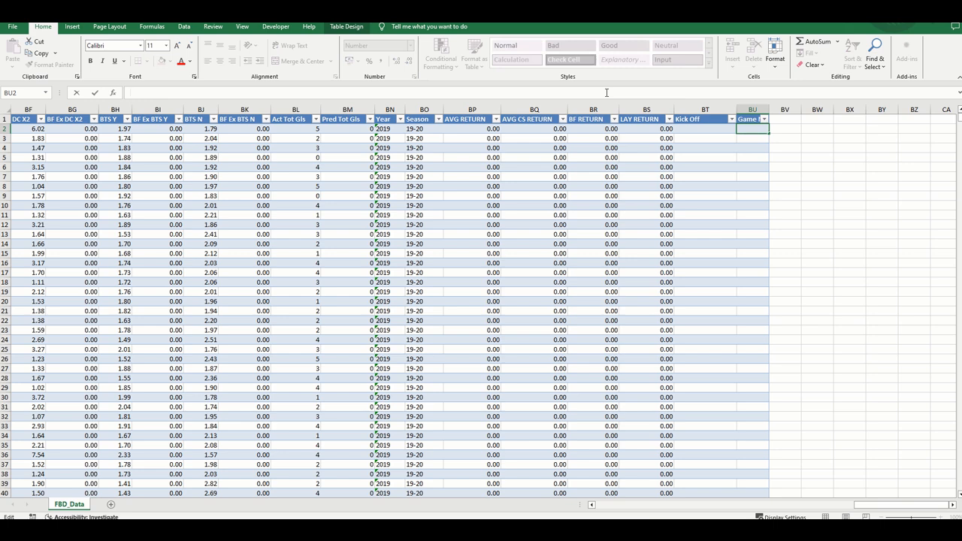
text(=countifs()
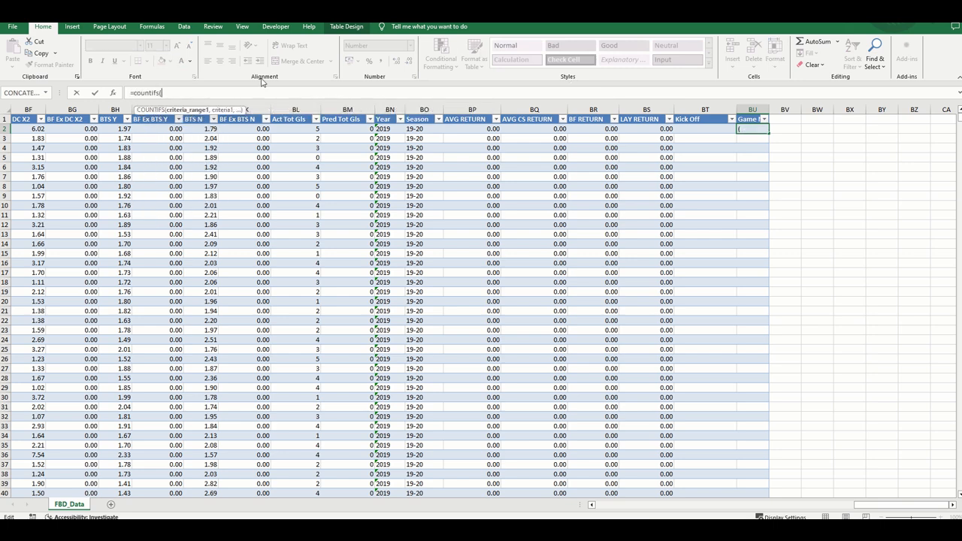
click(112, 93)
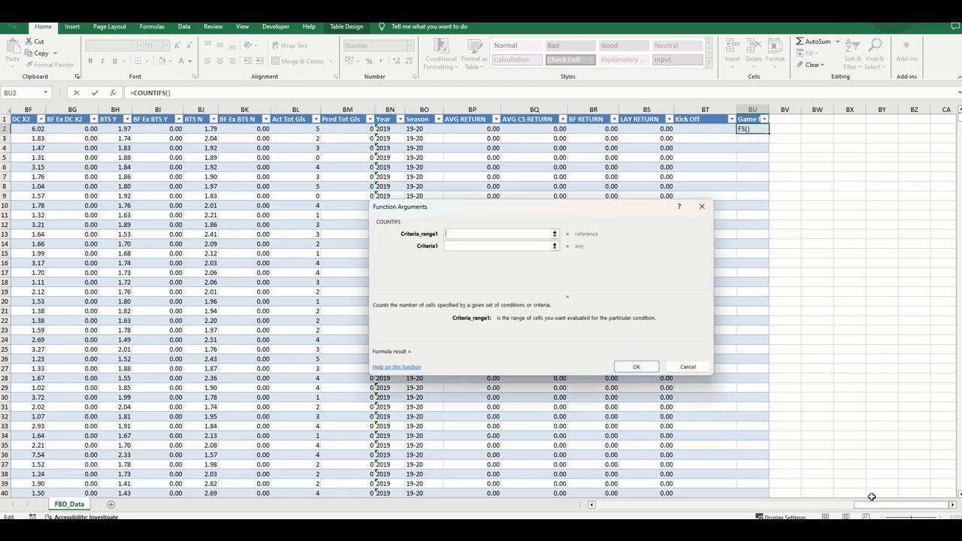
drag(876, 507, 615, 506)
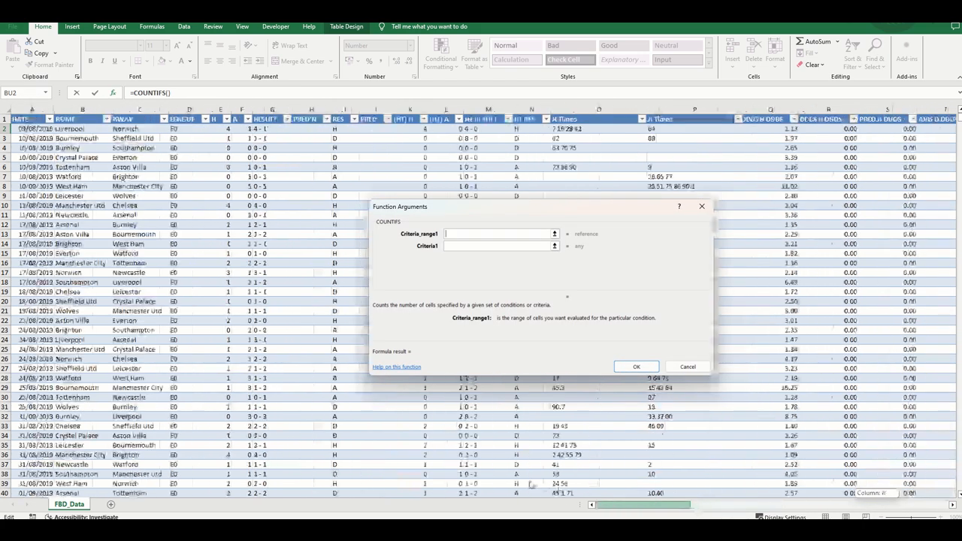
click(70, 109)
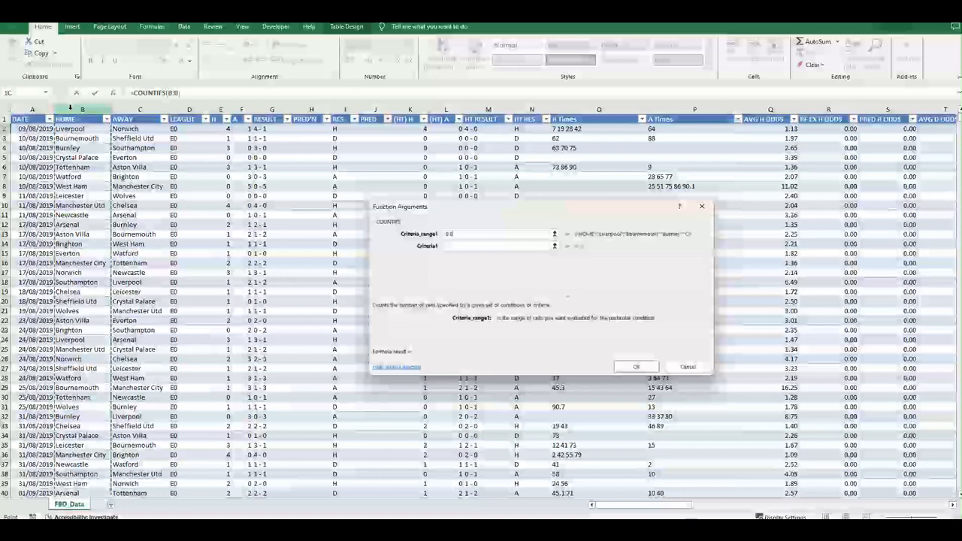
click(470, 245)
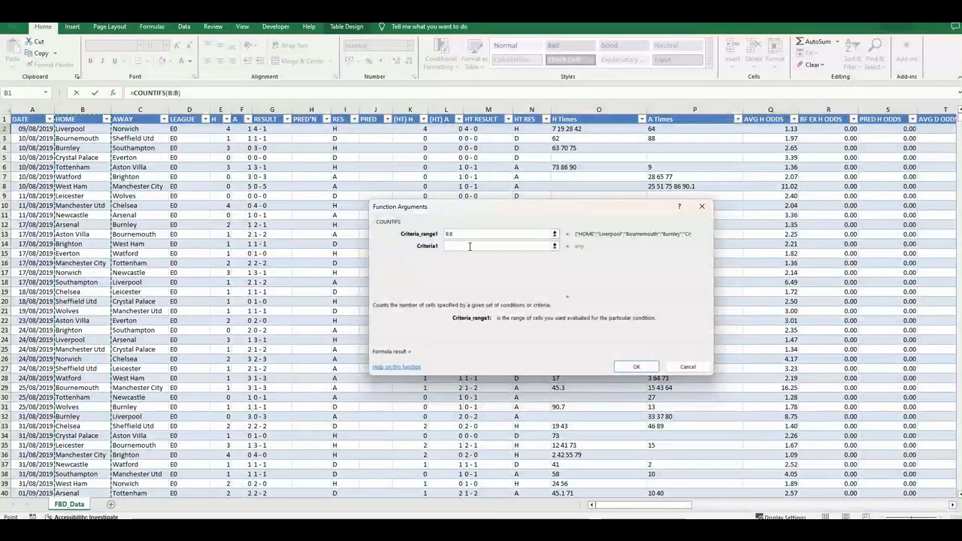
click(470, 245)
click(79, 129)
click(485, 258)
click(189, 110)
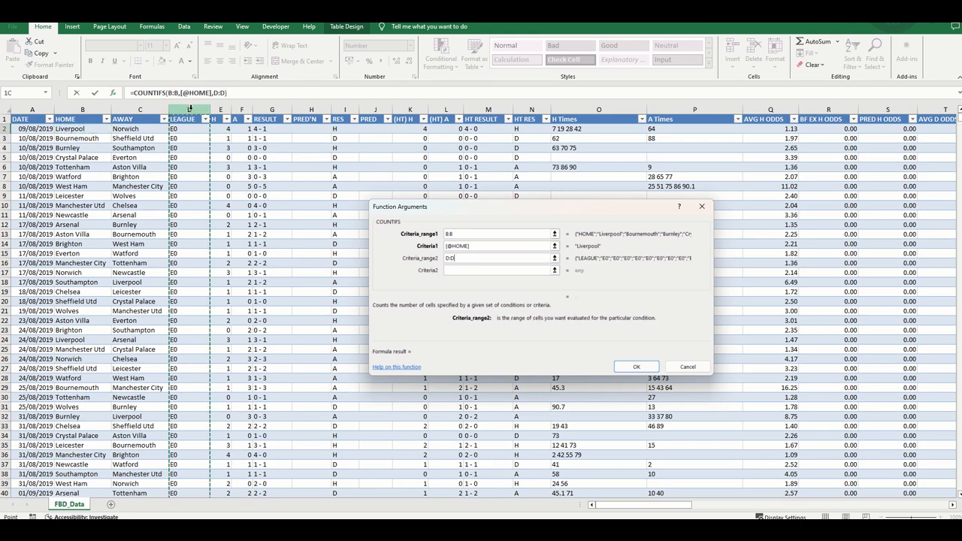
key(Tab)
click(184, 128)
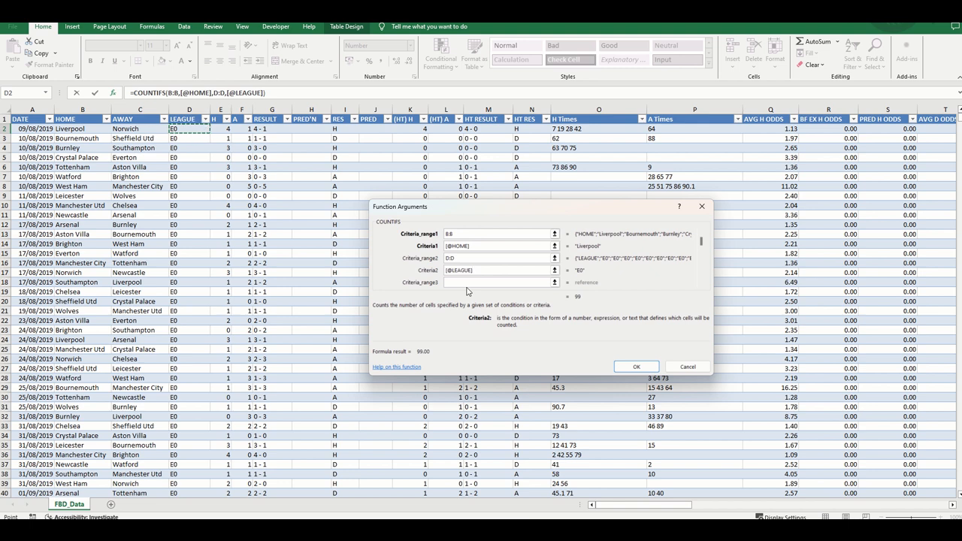
click(467, 282)
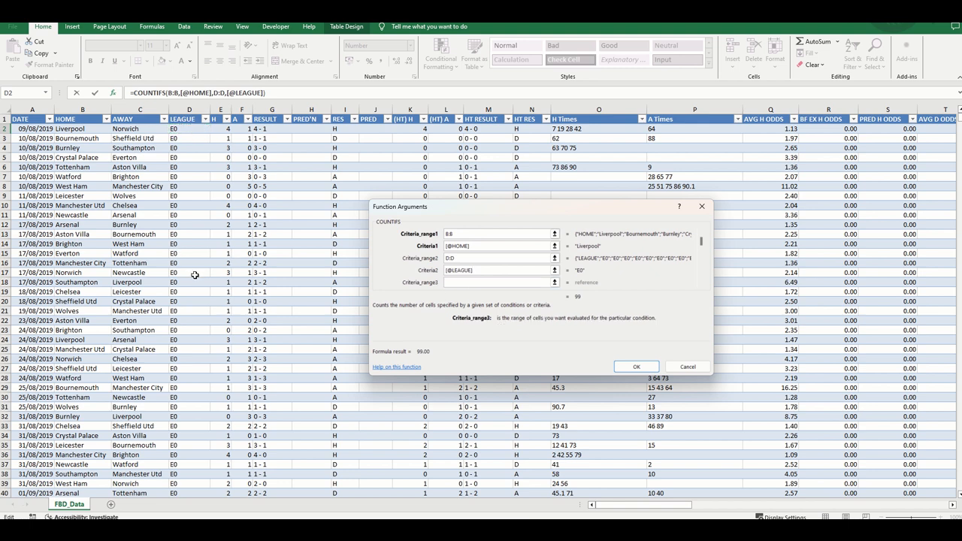
click(47, 110)
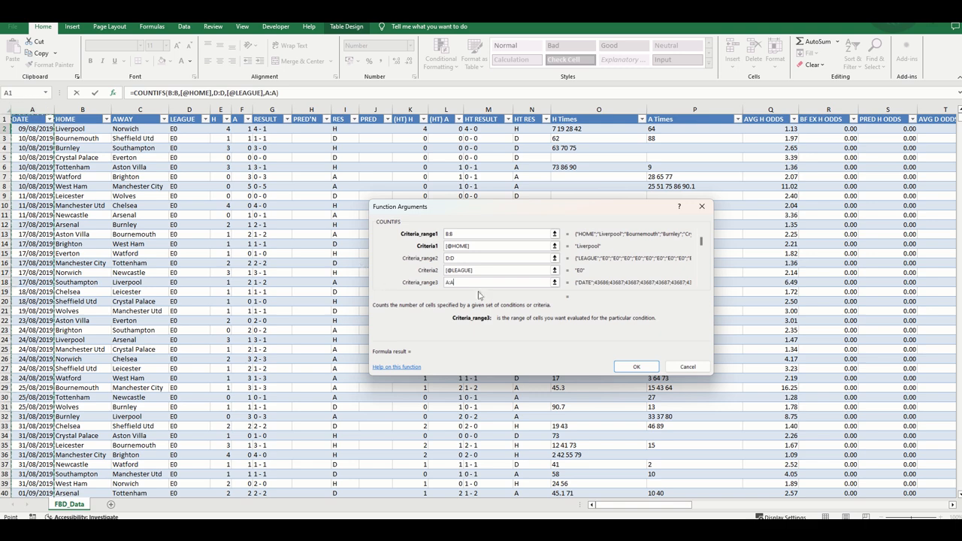
key(Tab)
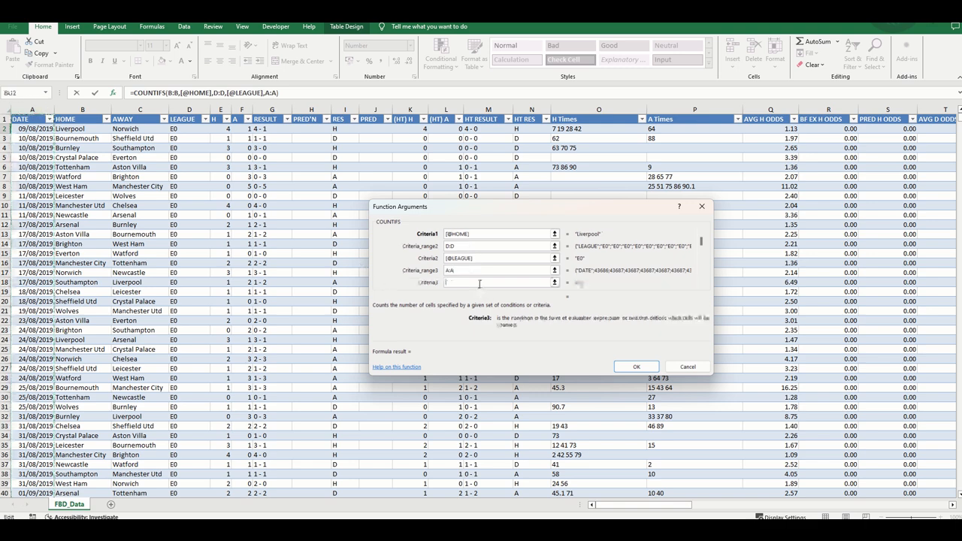
text("<)
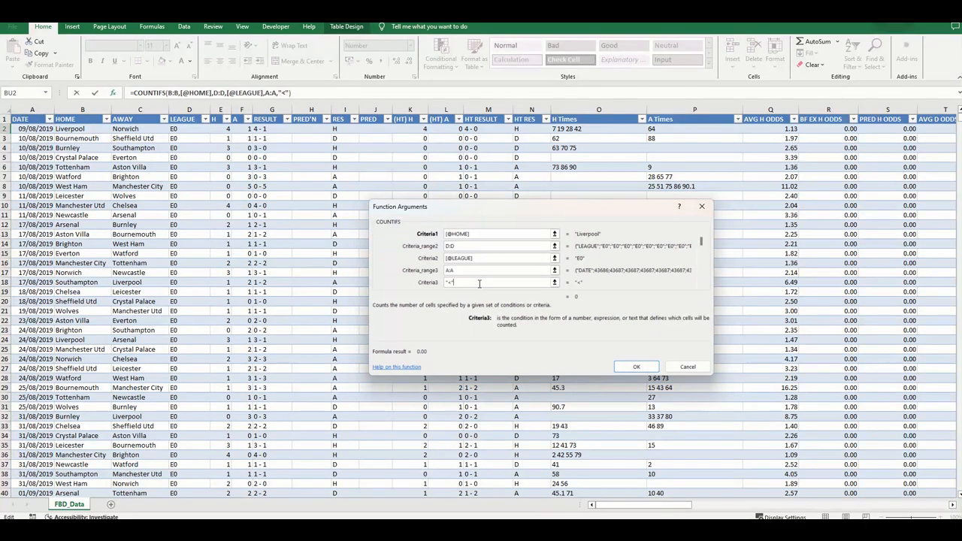
text("&)
click(43, 130)
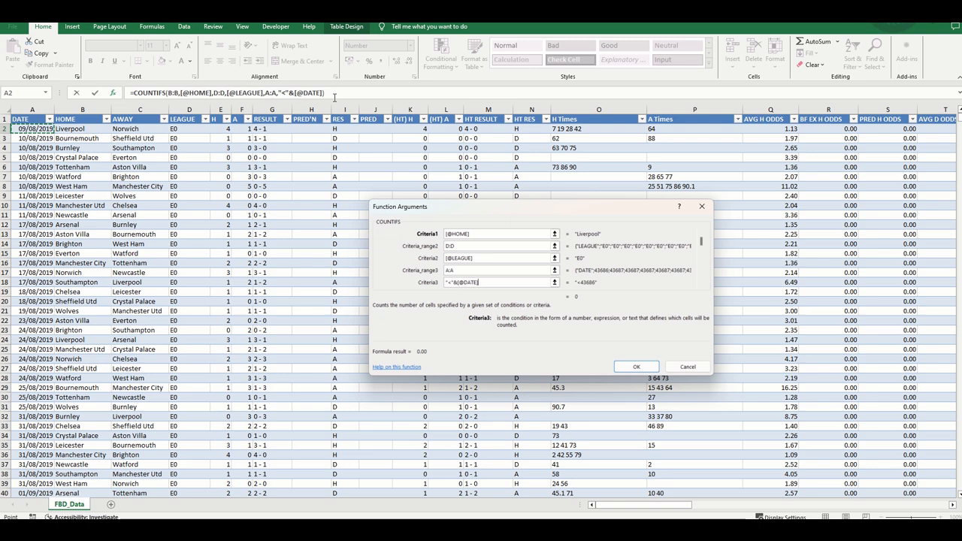
Append +1 after the COUNTIFS function and enter the formula for the Game No H column.
click(339, 92)
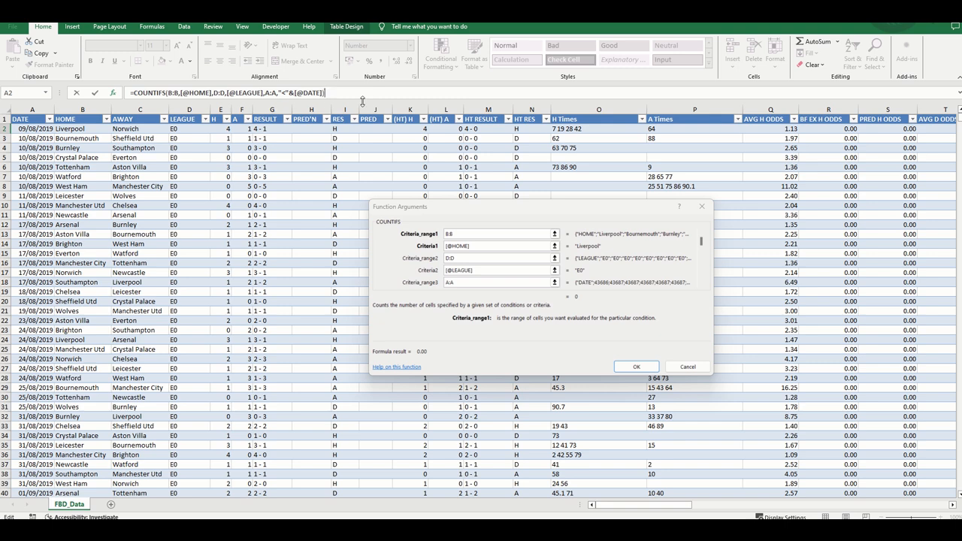
text(+1)
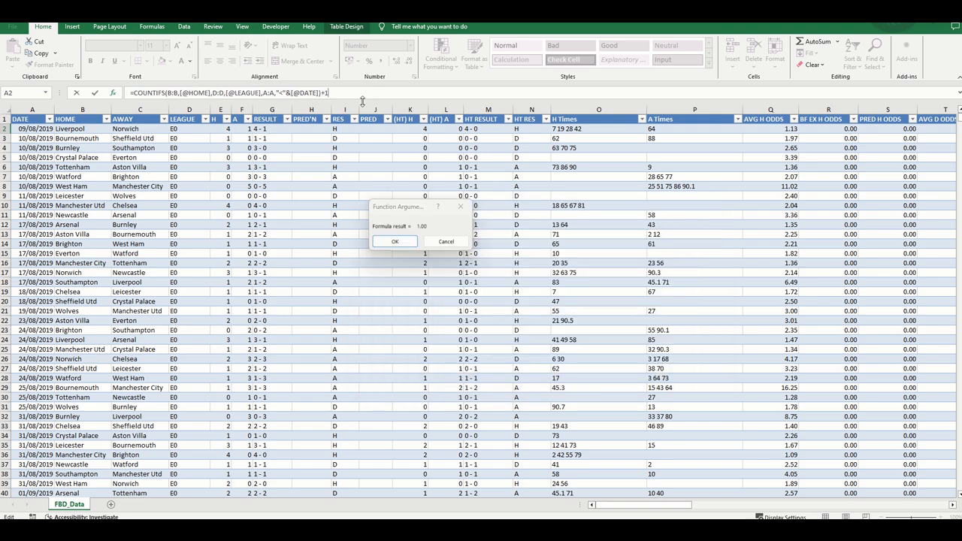
key(Return)
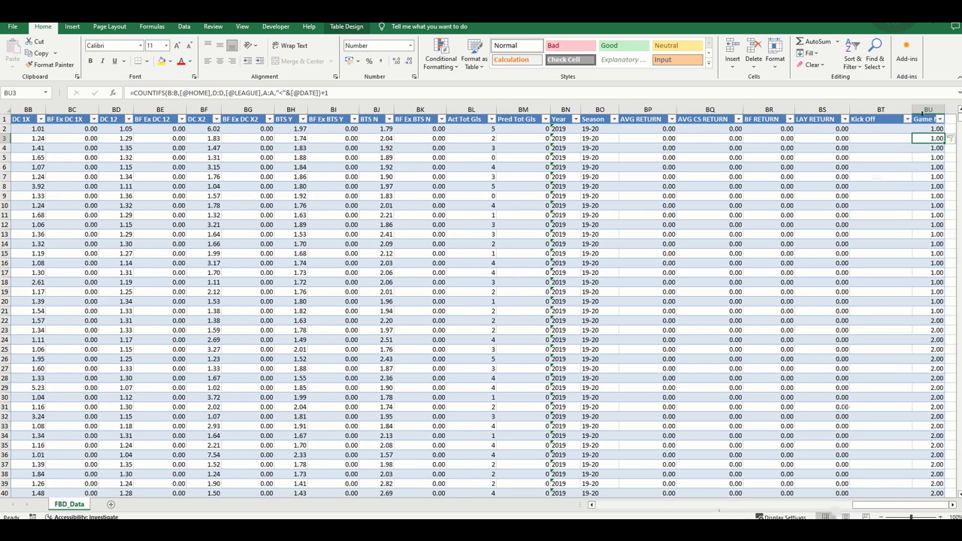
Apply the General number format to the whole Game No H column, BU.
click(924, 110)
right_click(927, 111)
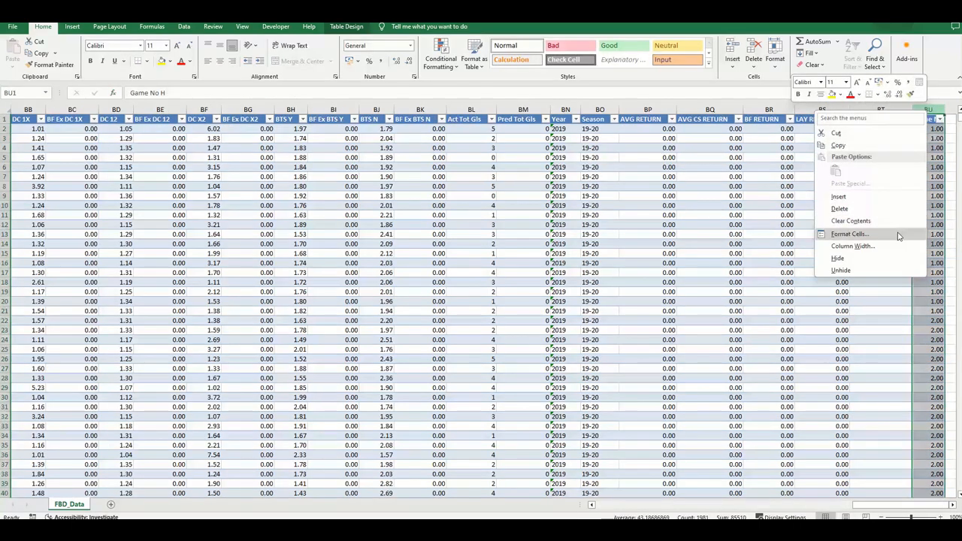
click(849, 234)
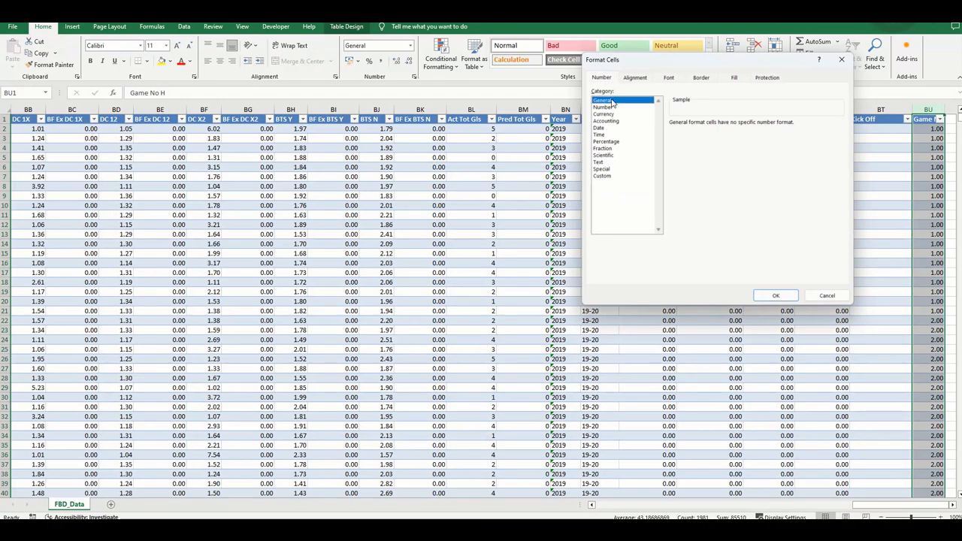
key(Return)
Examine the Game No H values further down the table, checking rows 1084 and 1925 against their seasons.
drag(959, 119, 952, 297)
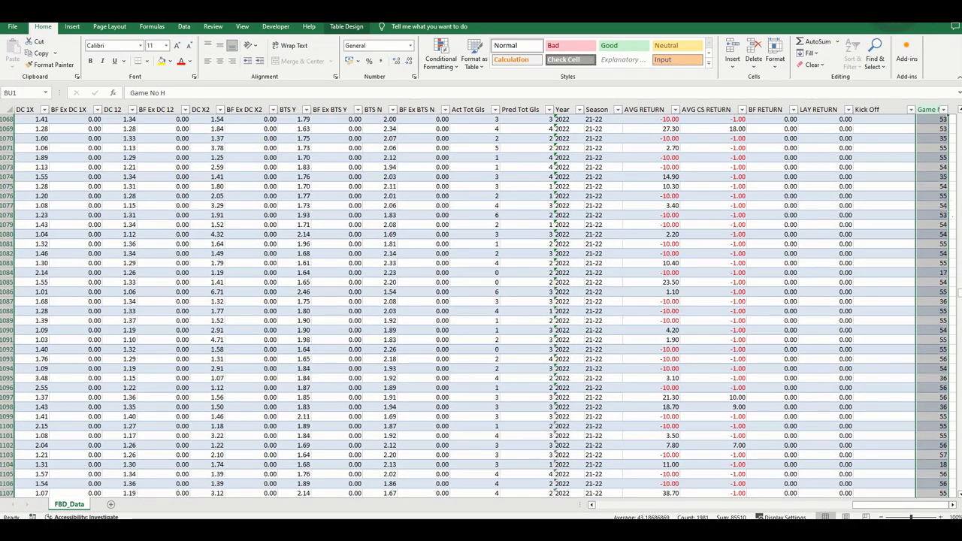
click(942, 273)
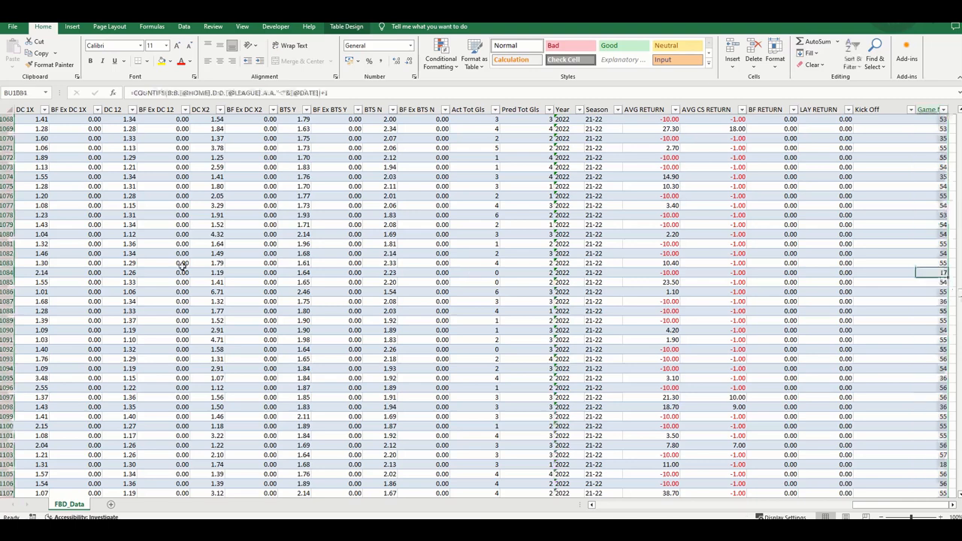
click(10, 272)
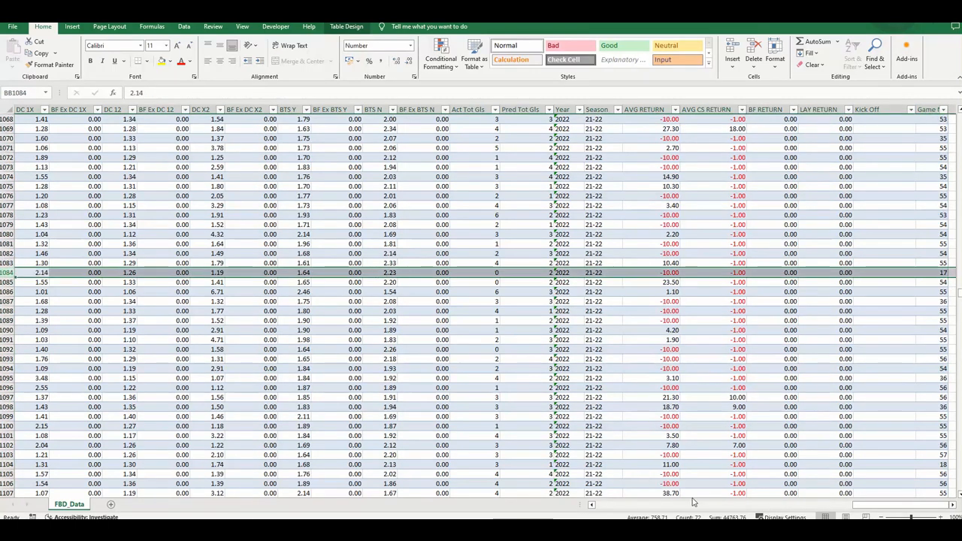
drag(877, 506, 901, 507)
drag(959, 294, 958, 432)
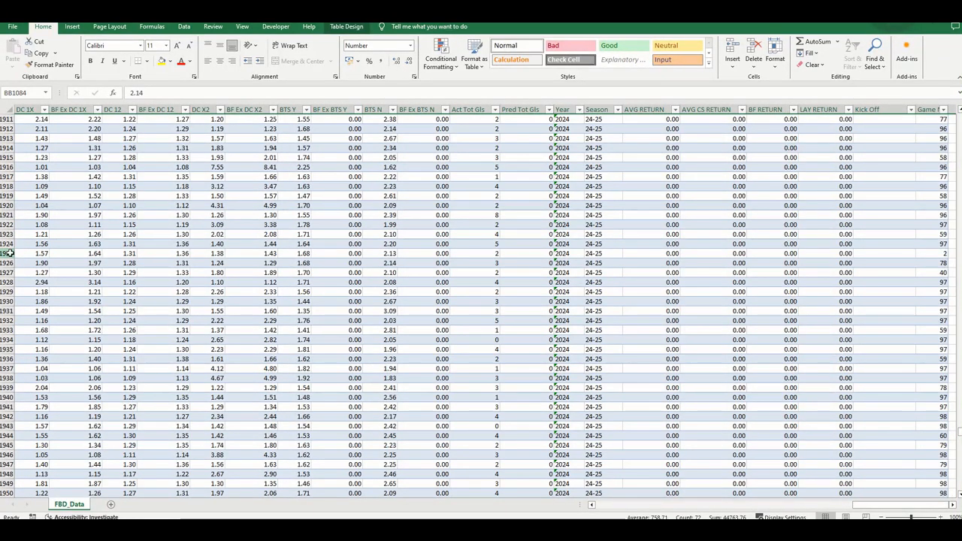
click(9, 253)
drag(871, 505, 901, 505)
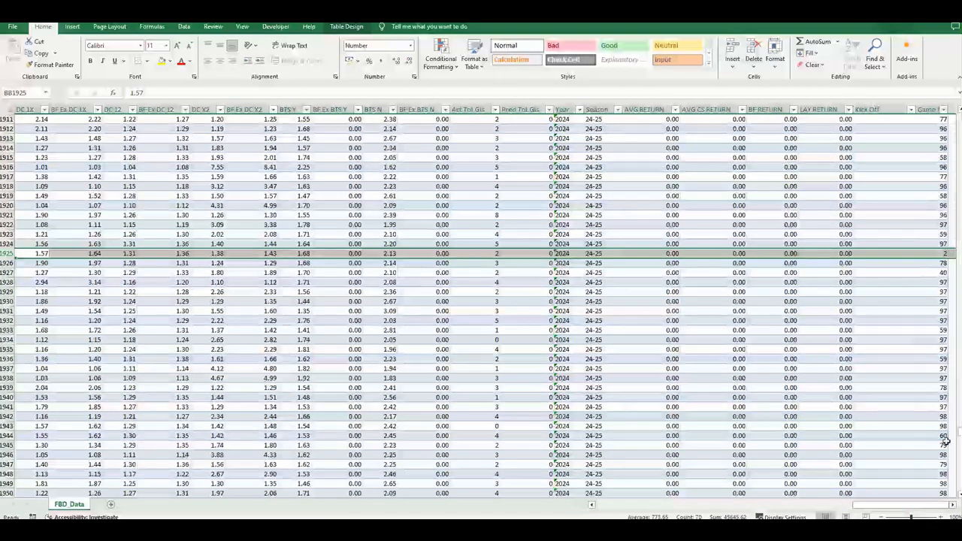
drag(959, 436, 959, 112)
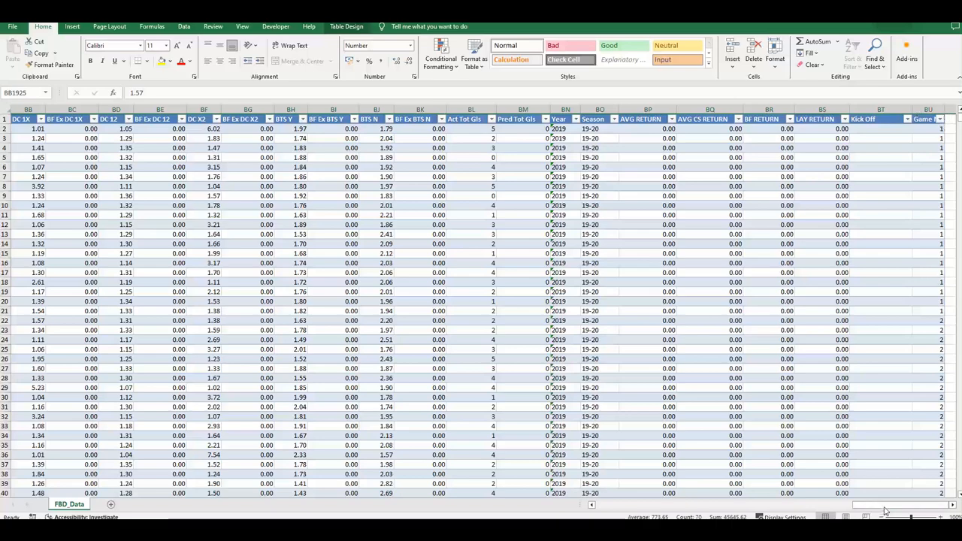
Add a new table column headed "Game No A" in BV1, directly after Game No H.
click(953, 506)
scroll(902, 365, right, 3)
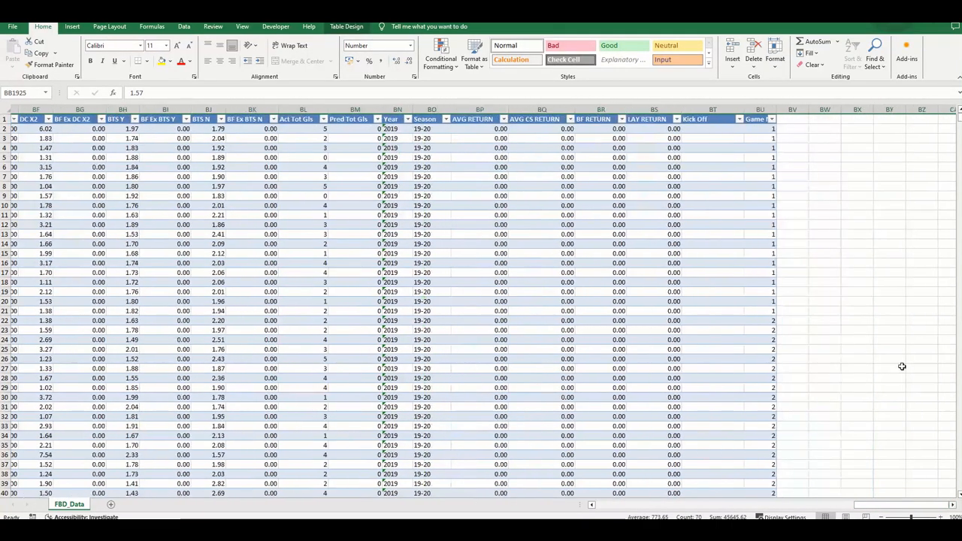
click(781, 121)
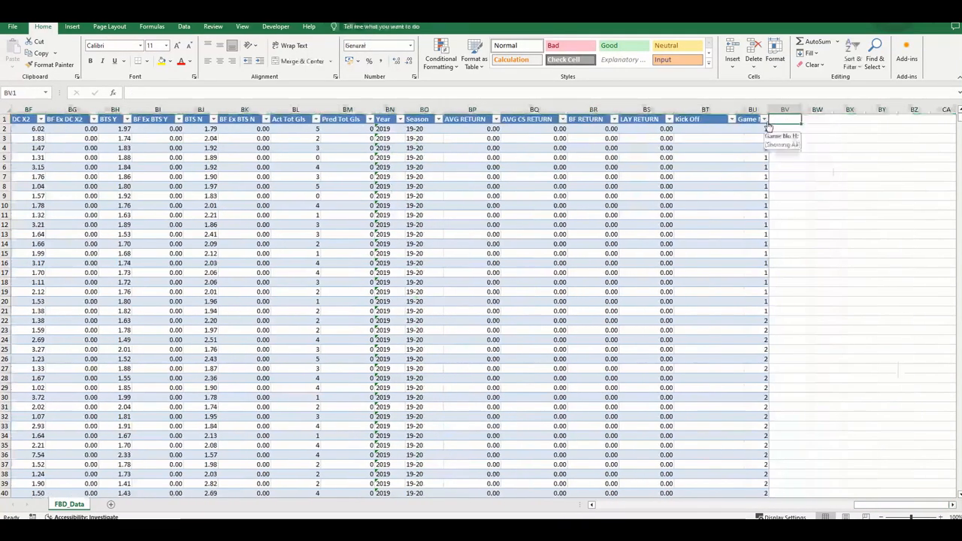
text(Game No A)
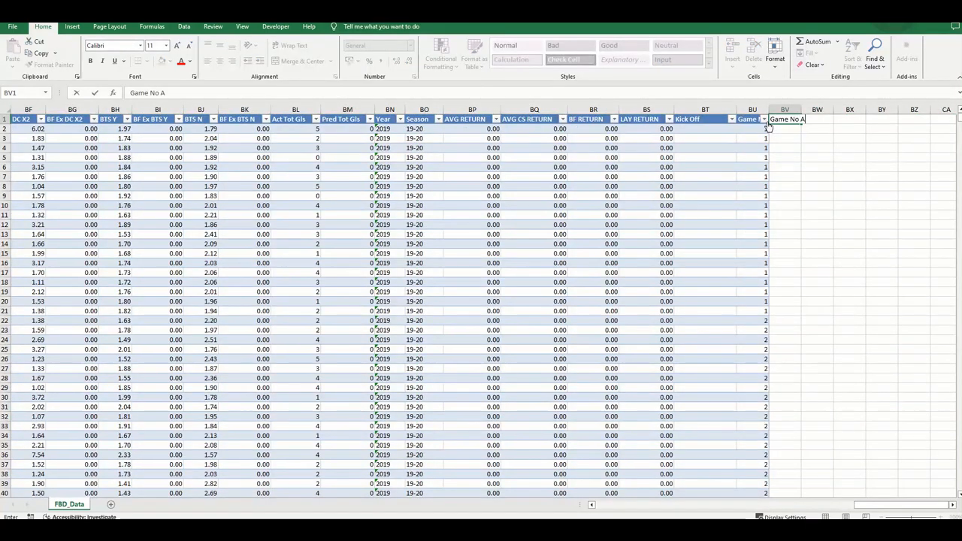
key(Return)
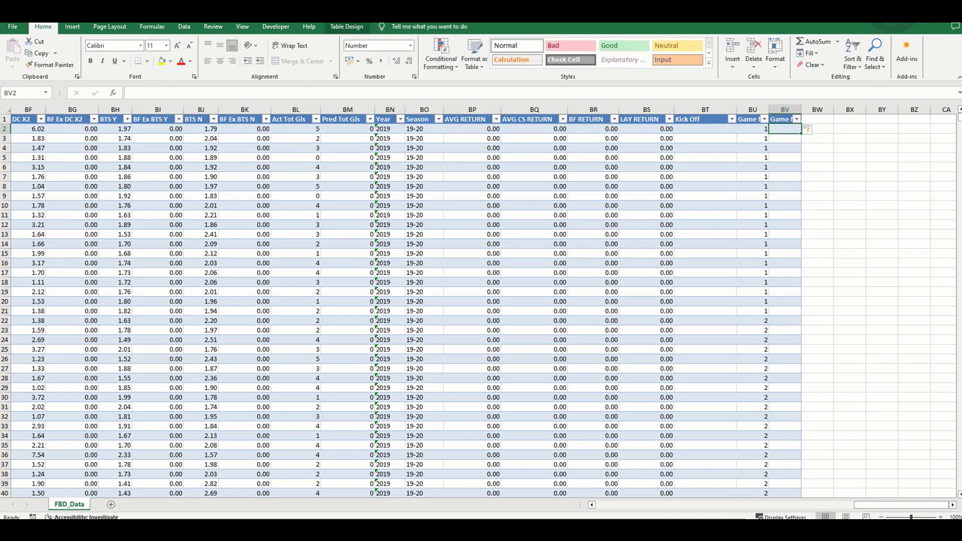
key(Home)
click(789, 131)
click(422, 93)
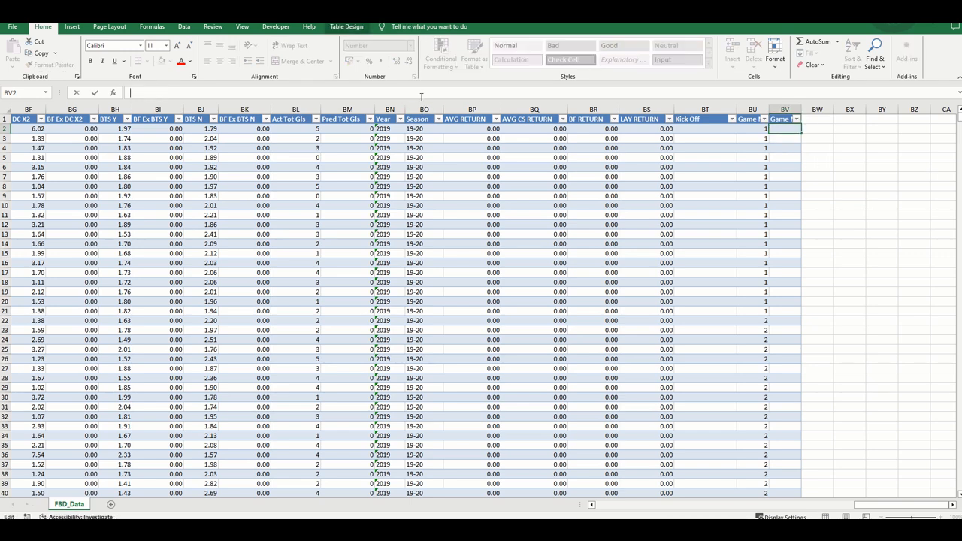
text(=coumt)
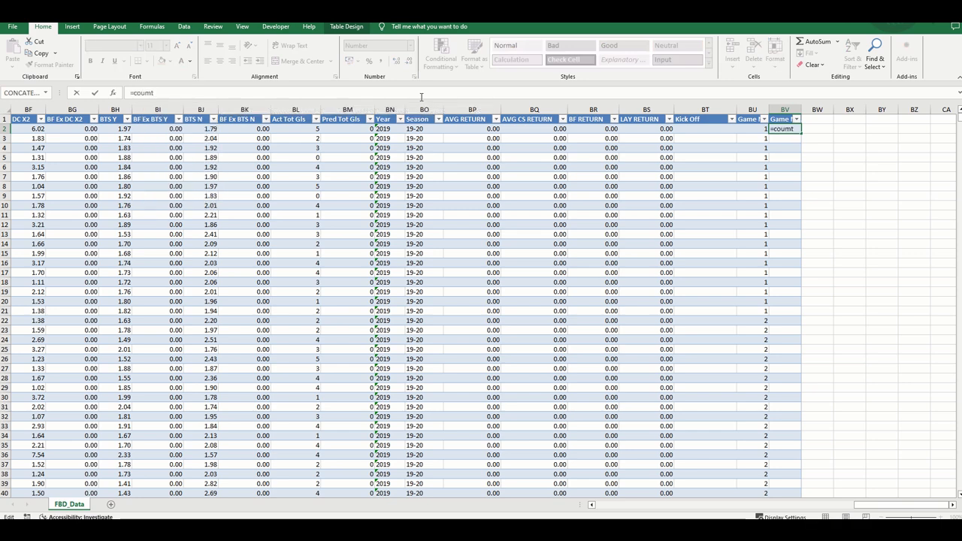
key(BackSpace)
key(BackSpace)
text(ntifs()
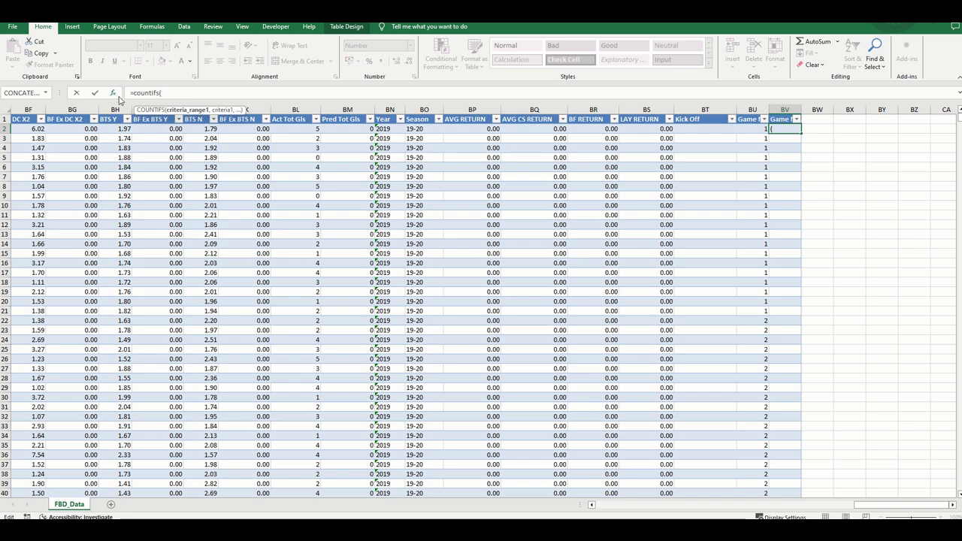
click(113, 93)
drag(868, 506, 538, 514)
drag(338, 98, 611, 148)
click(140, 110)
click(526, 188)
click(133, 129)
key(Tab)
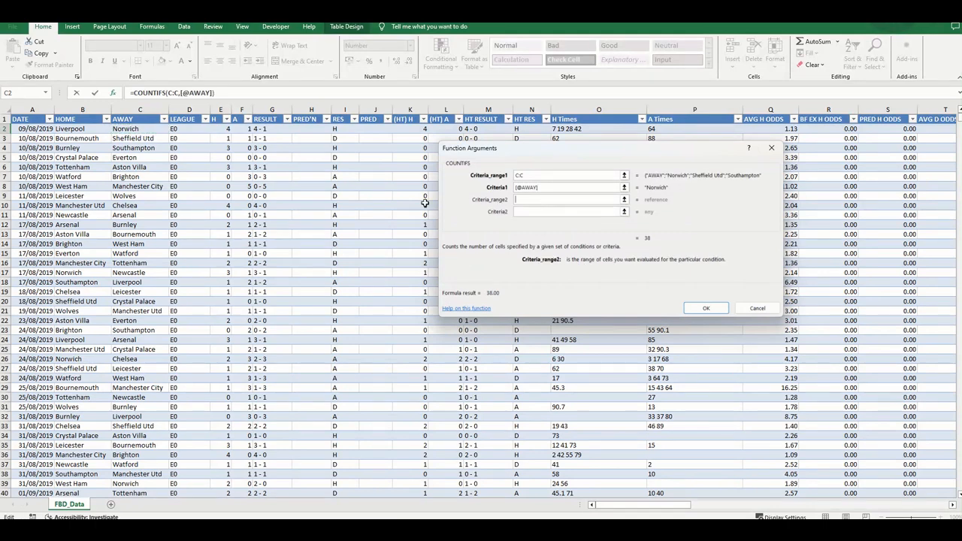
click(194, 111)
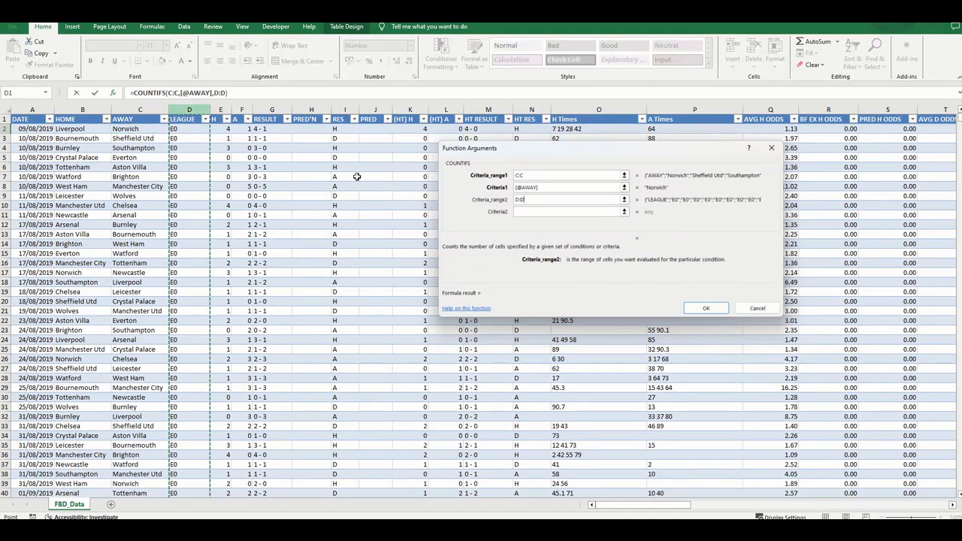
key(Tab)
click(175, 129)
key(Tab)
click(26, 111)
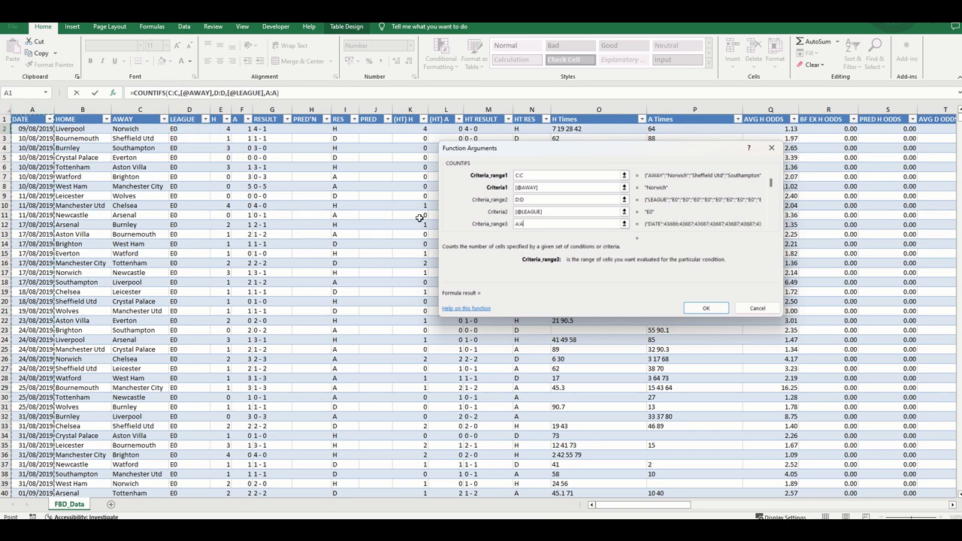
key(Tab)
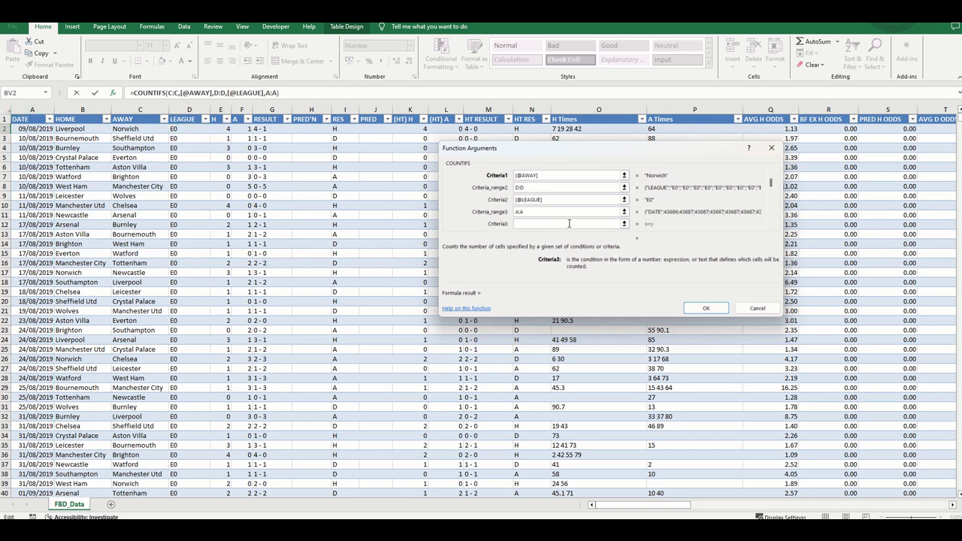
text("<"&)
click(39, 130)
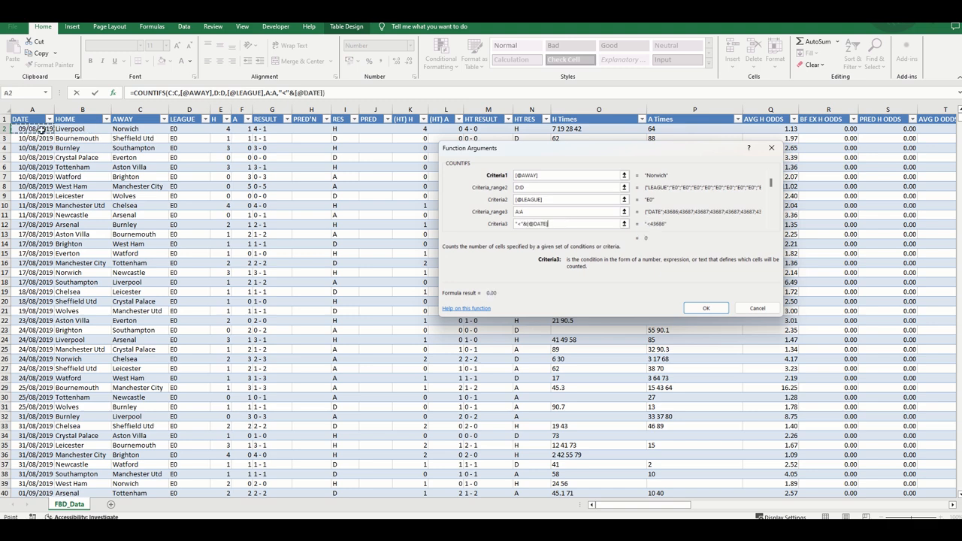
click(347, 91)
text(+1)
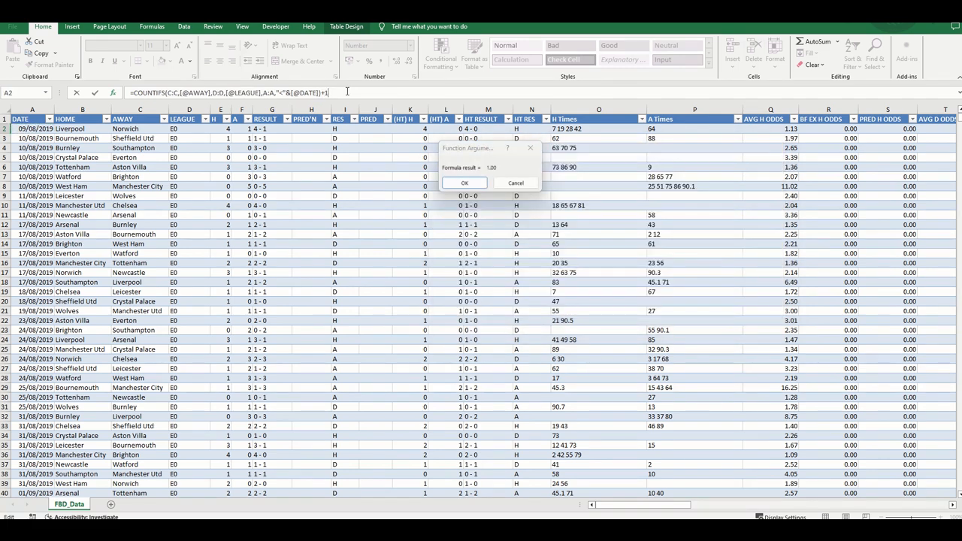
click(465, 183)
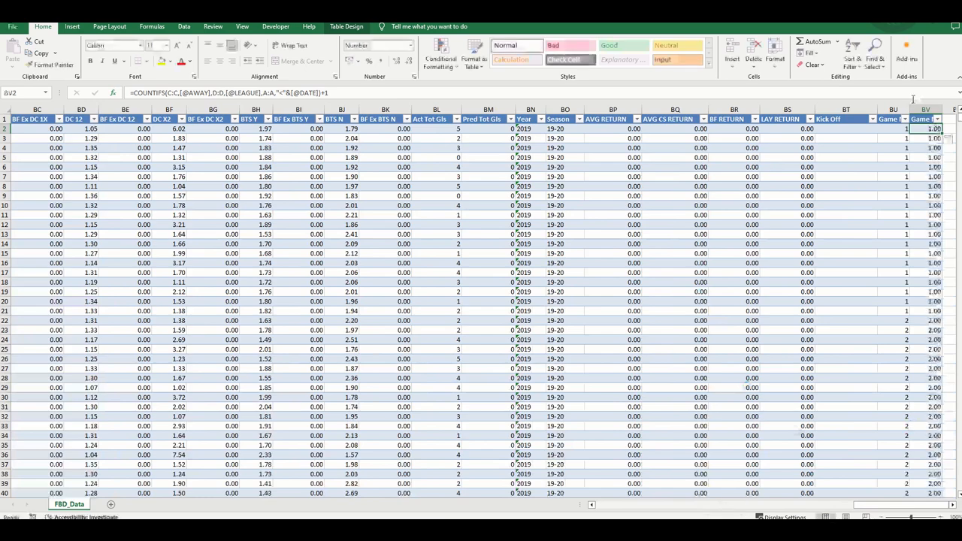
Format the whole Game No A column BV with the General number format.
right_click(924, 109)
click(851, 228)
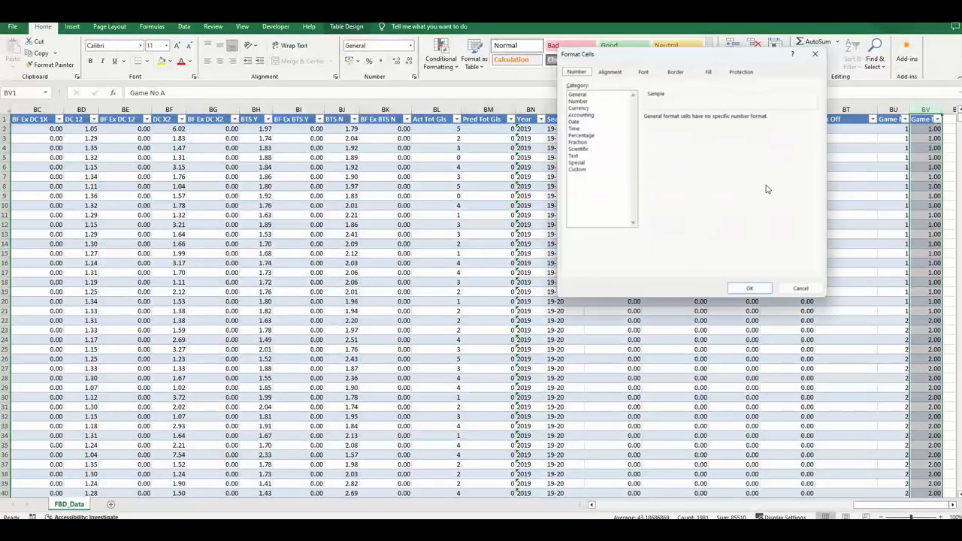
click(605, 96)
click(749, 289)
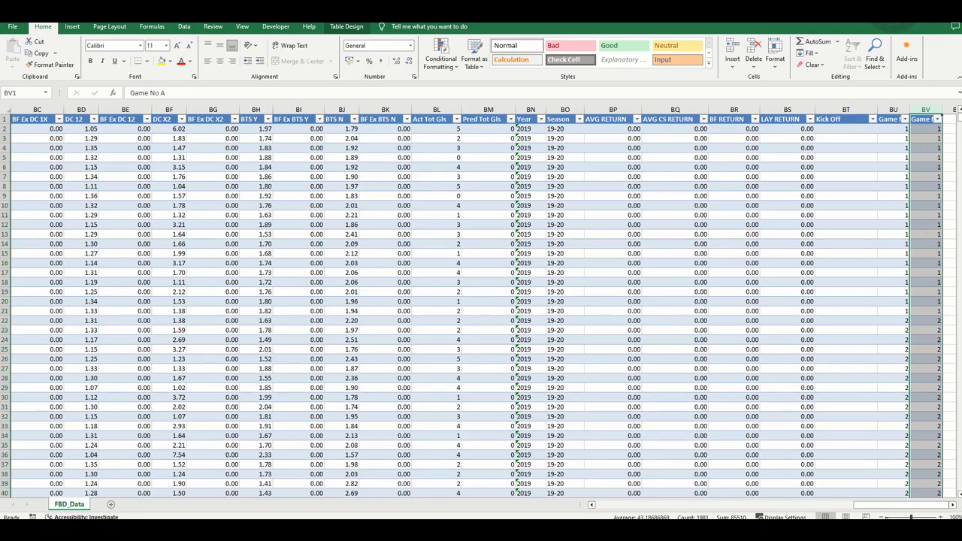
Add a new table column headed "Avg HT H" in BW1, directly after Game No A.
mouse_move(883, 504)
mouse_down()
mouse_move(613, 513)
mouse_move(890, 512)
mouse_up()
scroll(933, 210, down, 9)
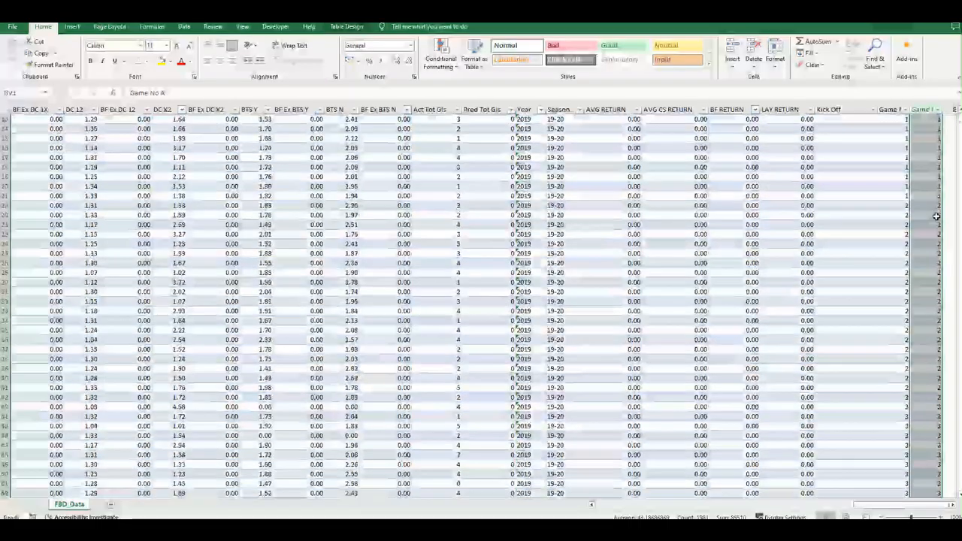
scroll(937, 284, up, 9)
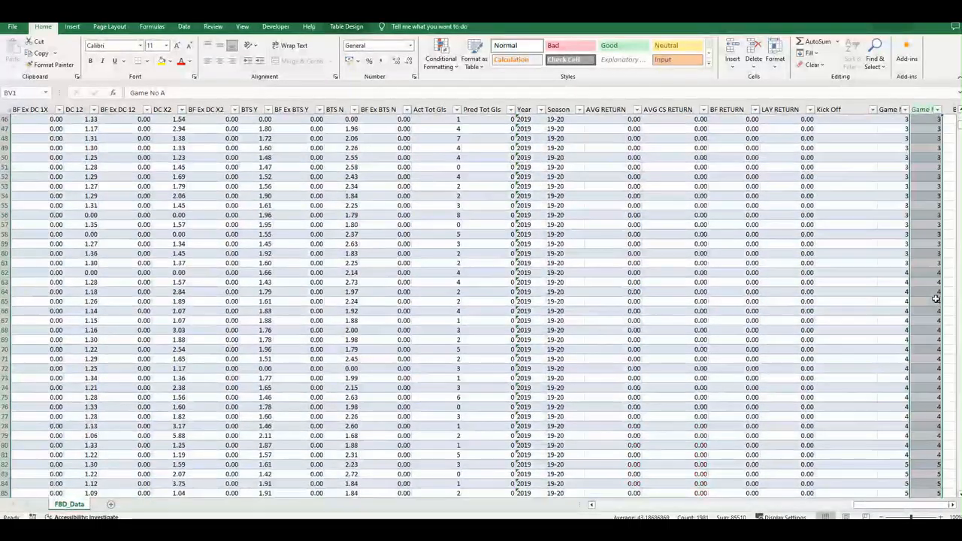
scroll(957, 508, right, 6)
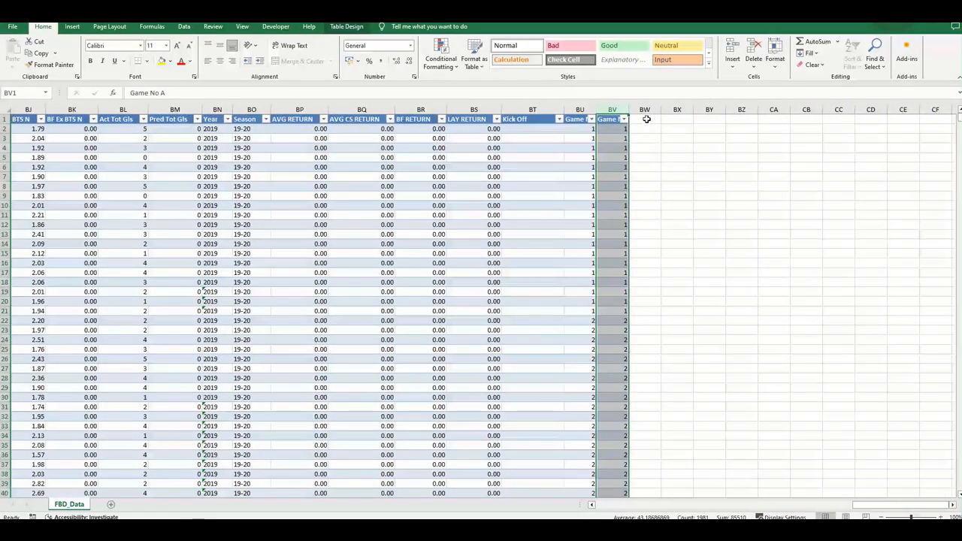
click(645, 118)
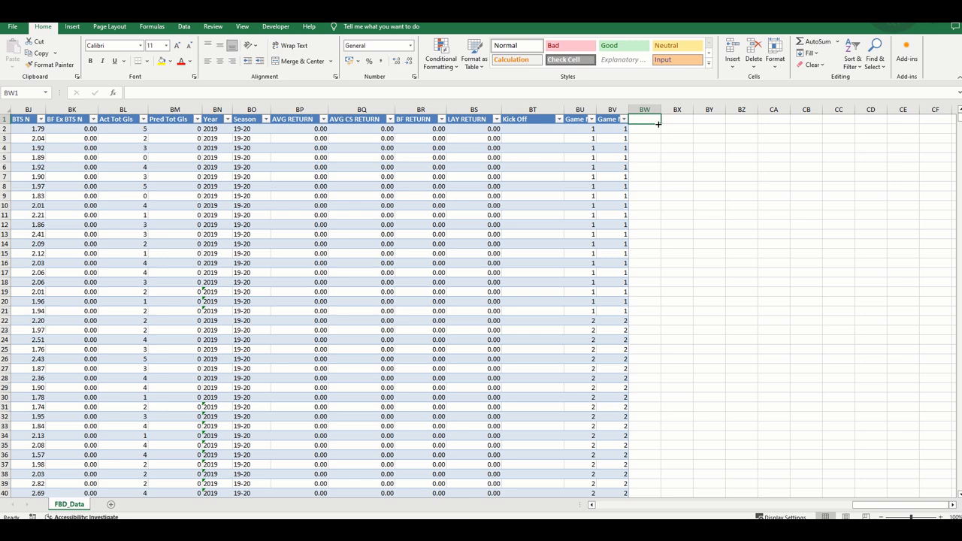
text(Avg)
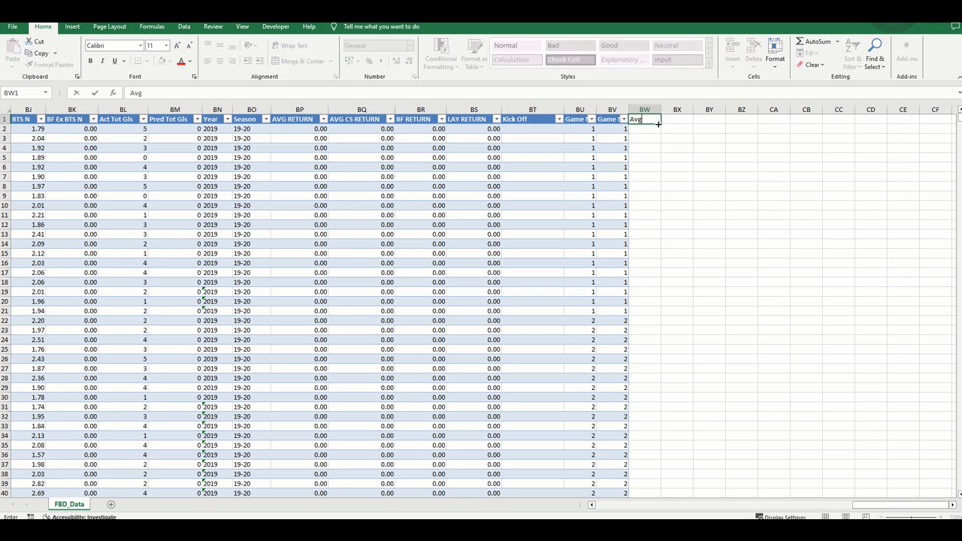
text( HT H)
key(Return)
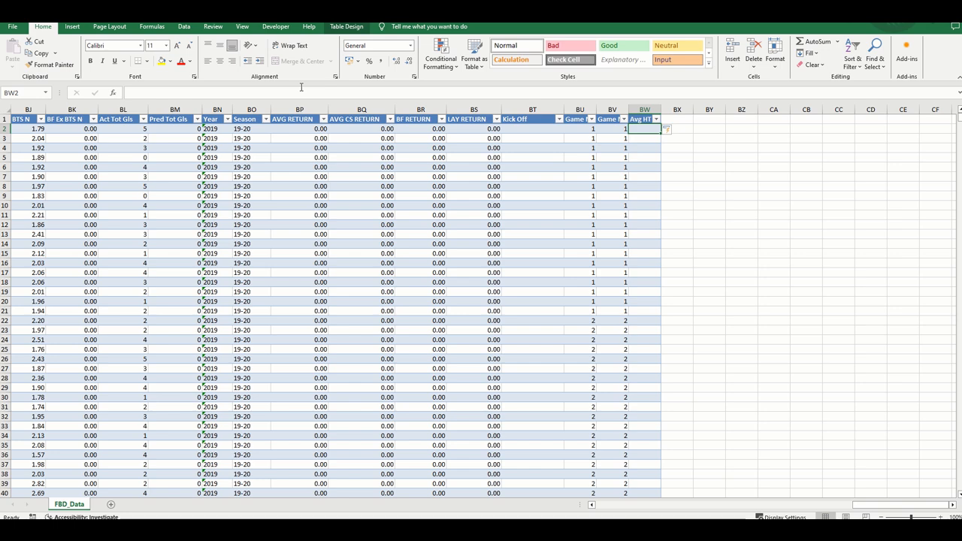
Start an AVERAGEIFS formula in BW2 with the (HT) H column K:K as the average range.
click(280, 91)
text(=)
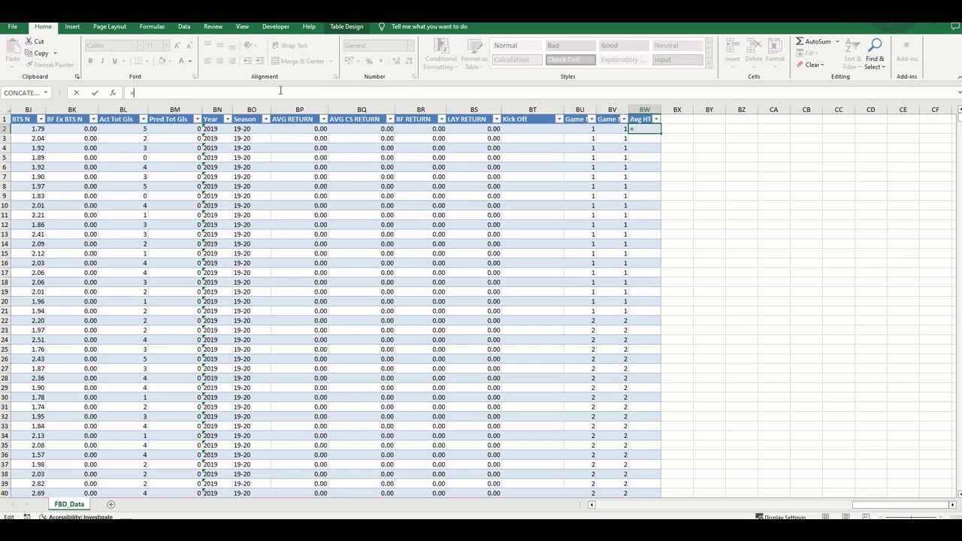
text(averageifs()
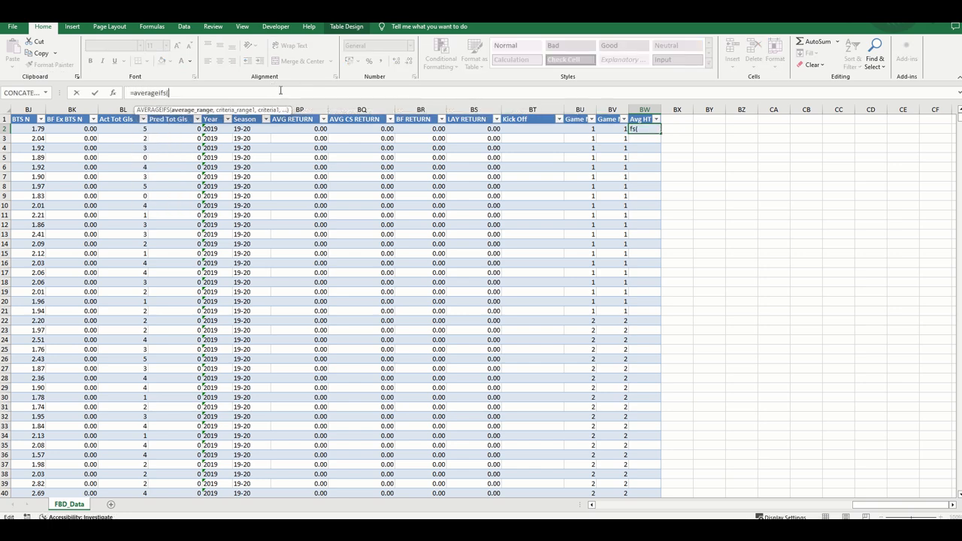
click(114, 92)
drag(871, 504, 601, 509)
drag(502, 90, 670, 163)
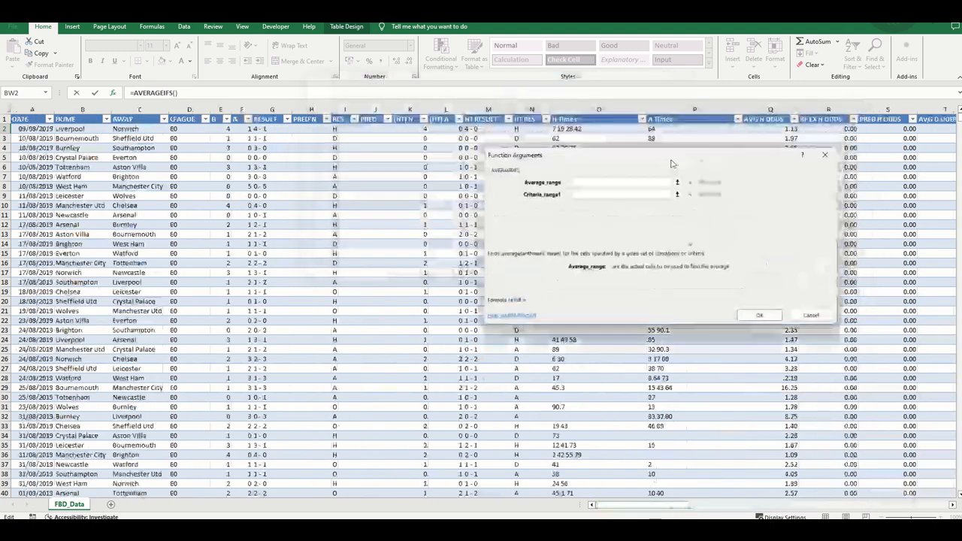
click(409, 110)
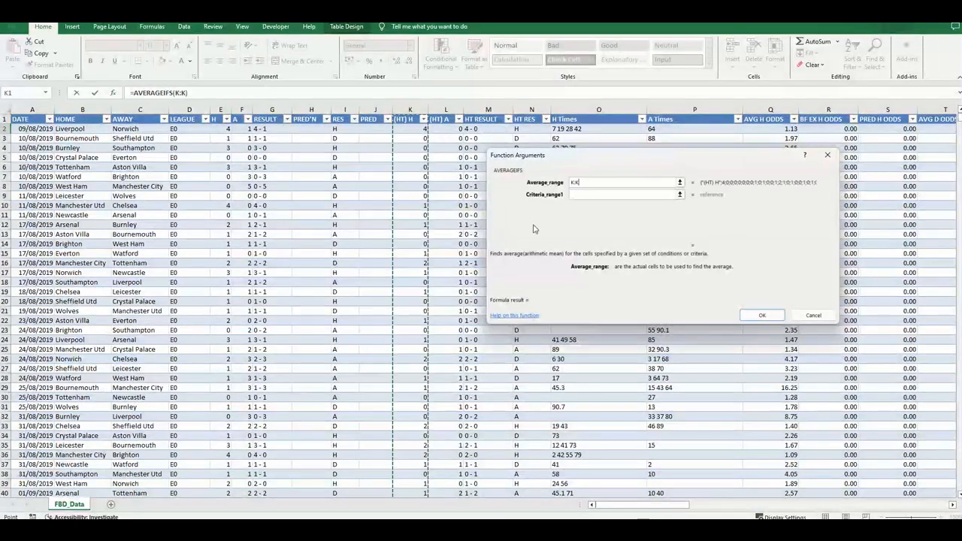
click(602, 192)
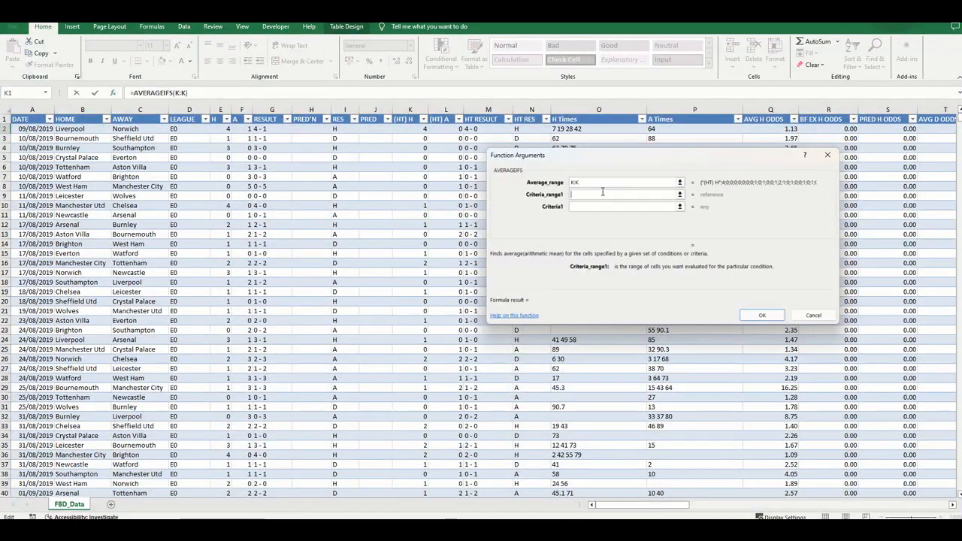
click(99, 110)
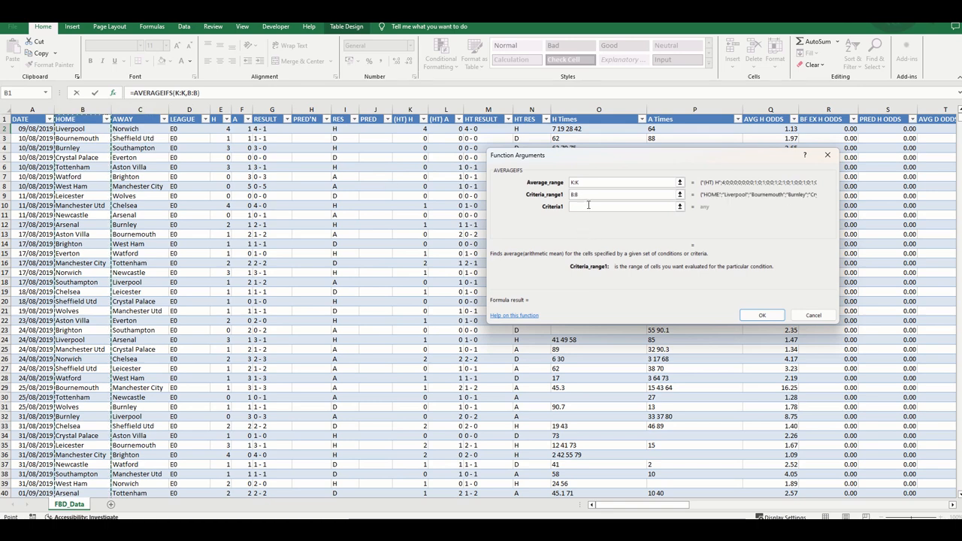
click(588, 205)
click(77, 128)
key(Tab)
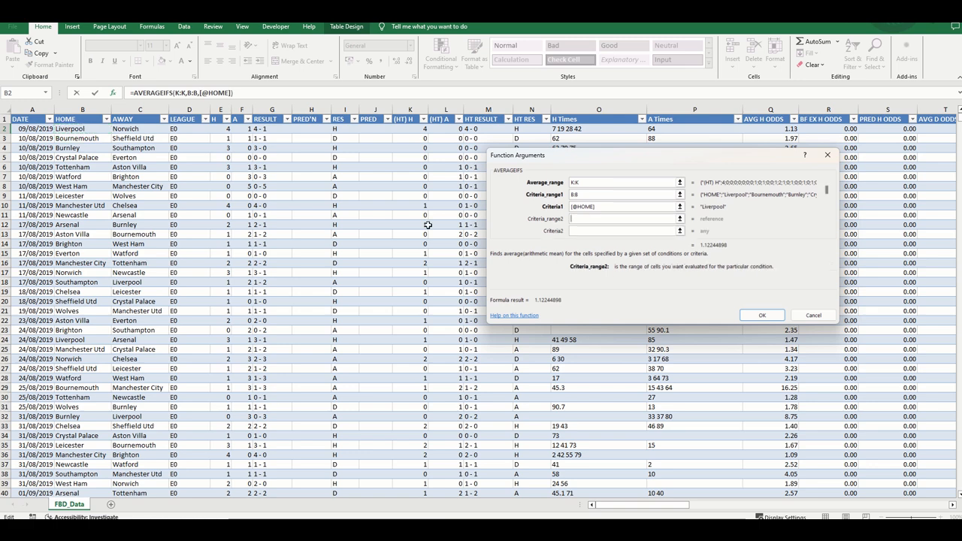
click(189, 110)
click(609, 232)
click(184, 130)
key(Tab)
Add a third condition on the Game No H column BU:BU with the criterion ">="&[@[Game No H]]-5 and enter the formula.
drag(675, 505, 924, 507)
click(839, 110)
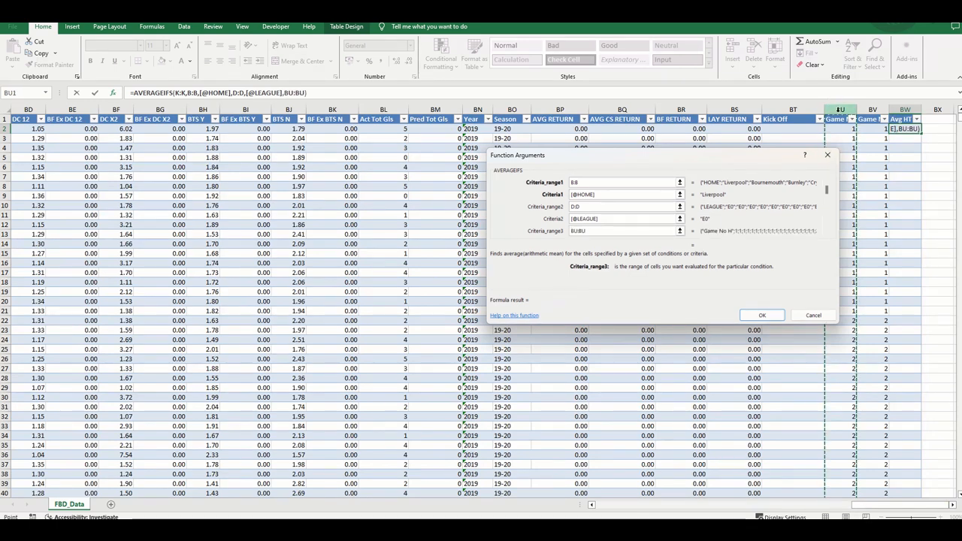
key(Tab)
text(")
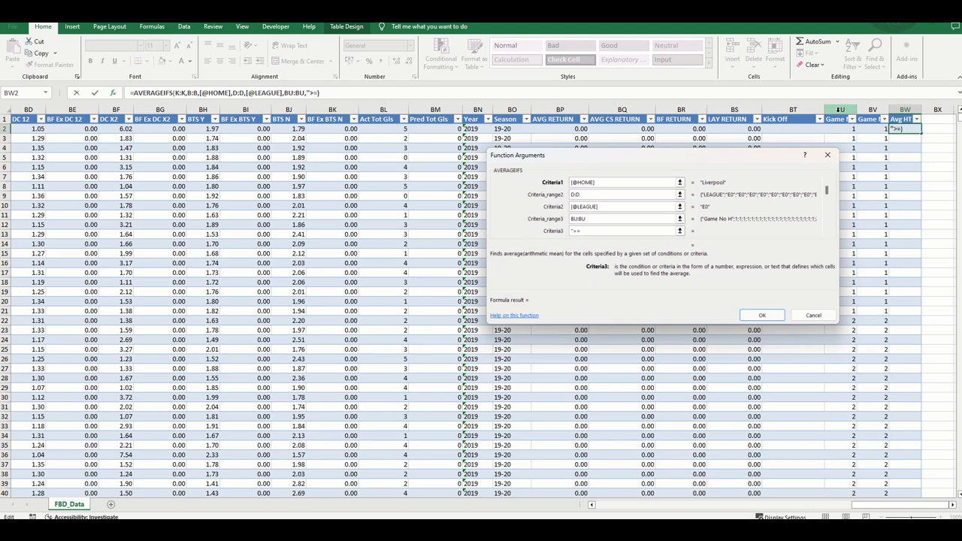
text(>=")
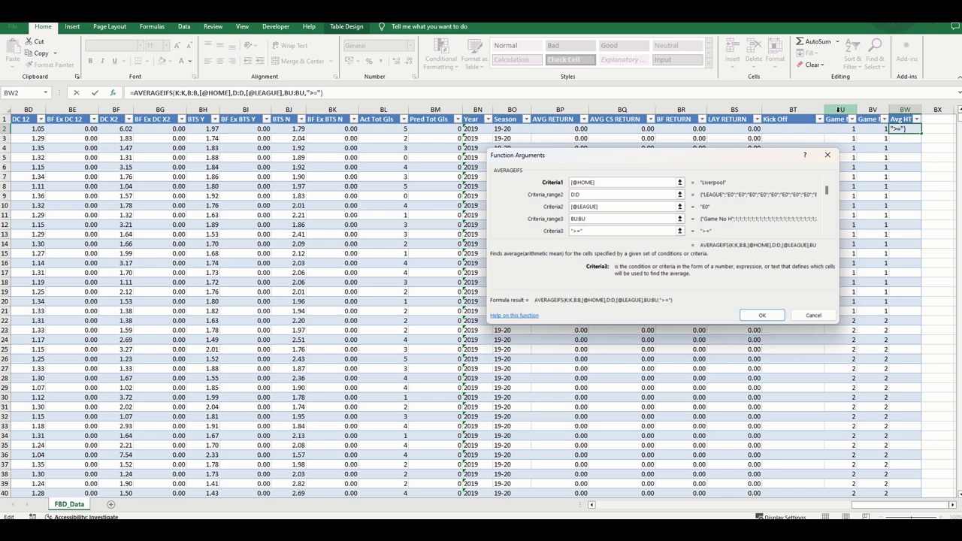
text(&)
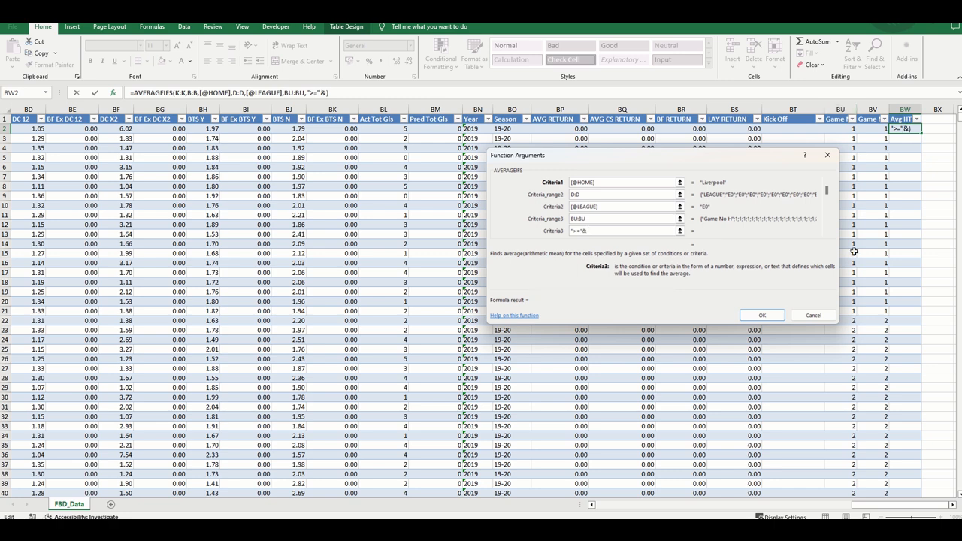
click(835, 127)
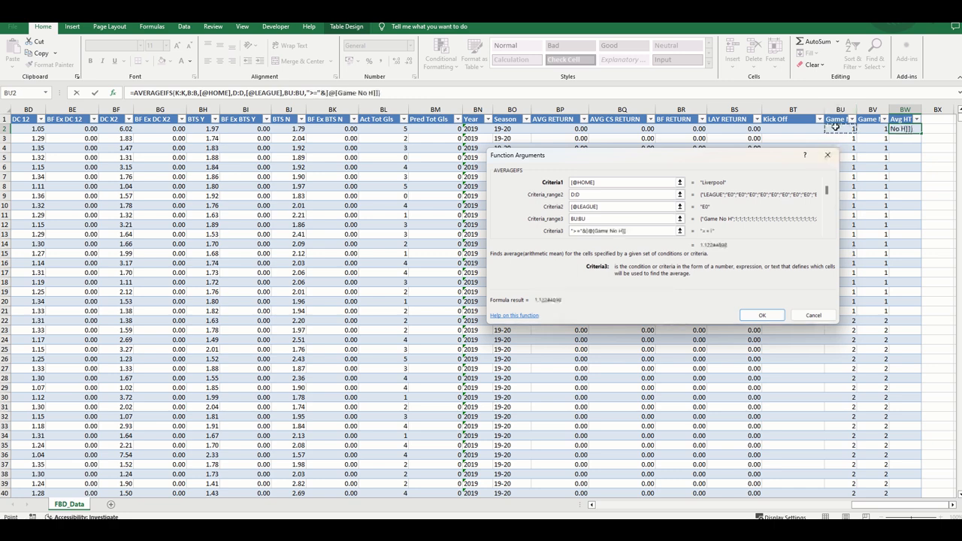
text(-5)
click(759, 315)
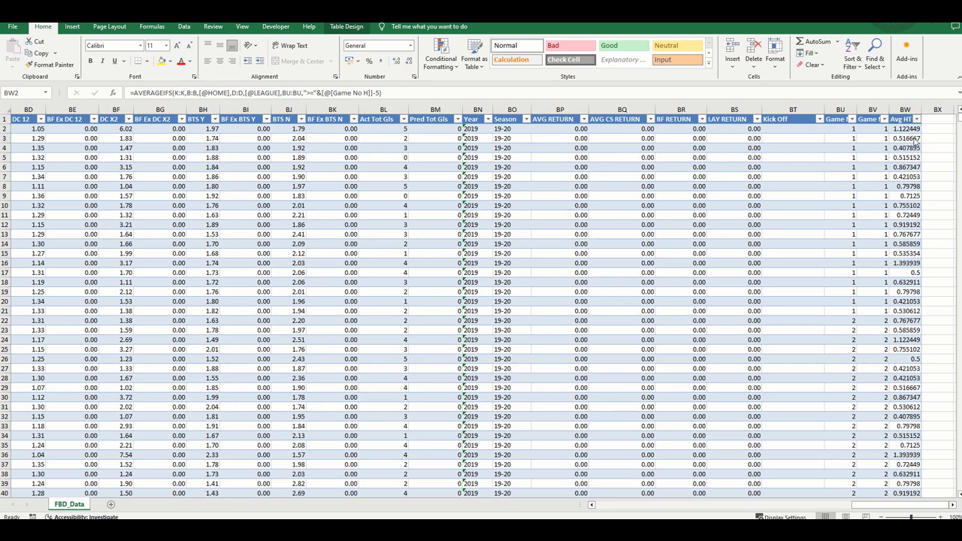
Reopen the BW2 formula's arguments and set the Game No H column BU:BU as the fourth criteria range.
click(155, 93)
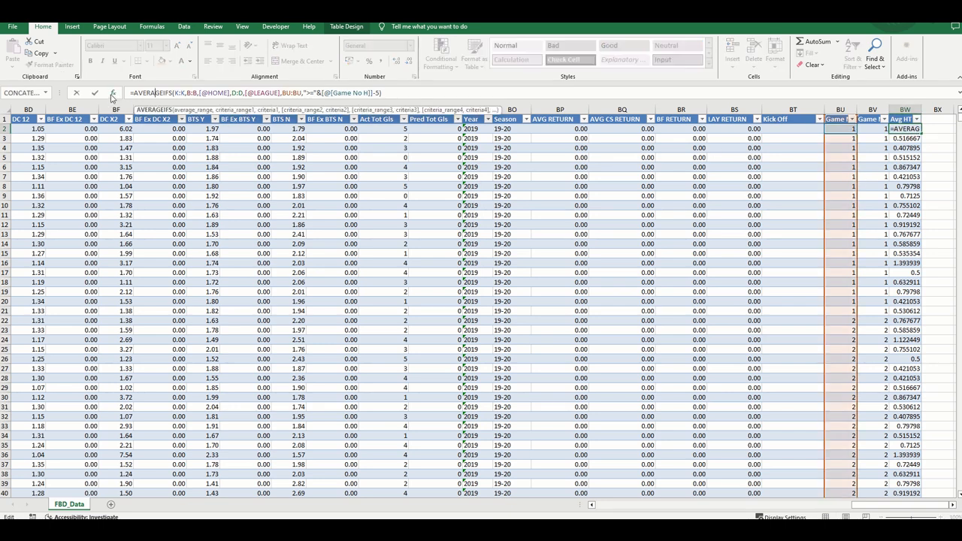
click(112, 93)
click(621, 230)
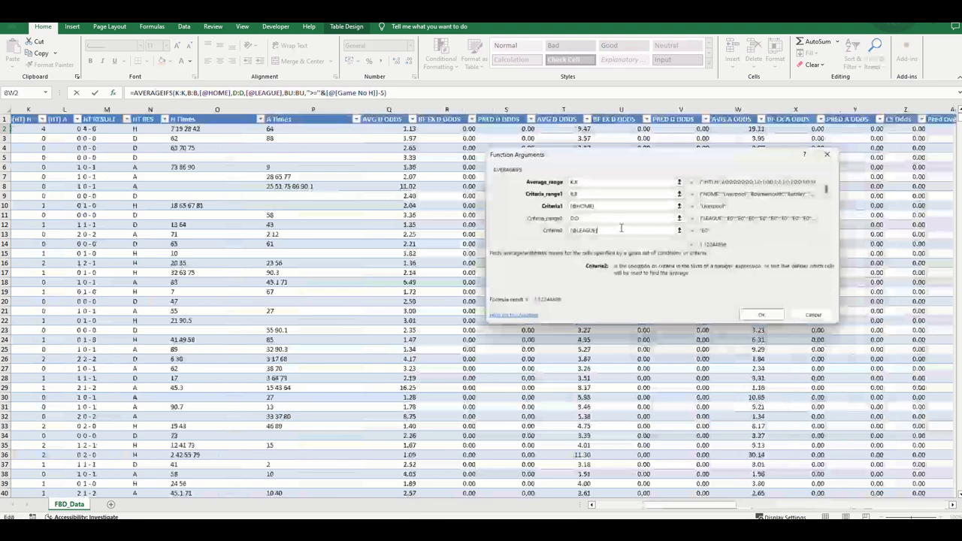
key(Tab)
key(Tab)
key(Tab)
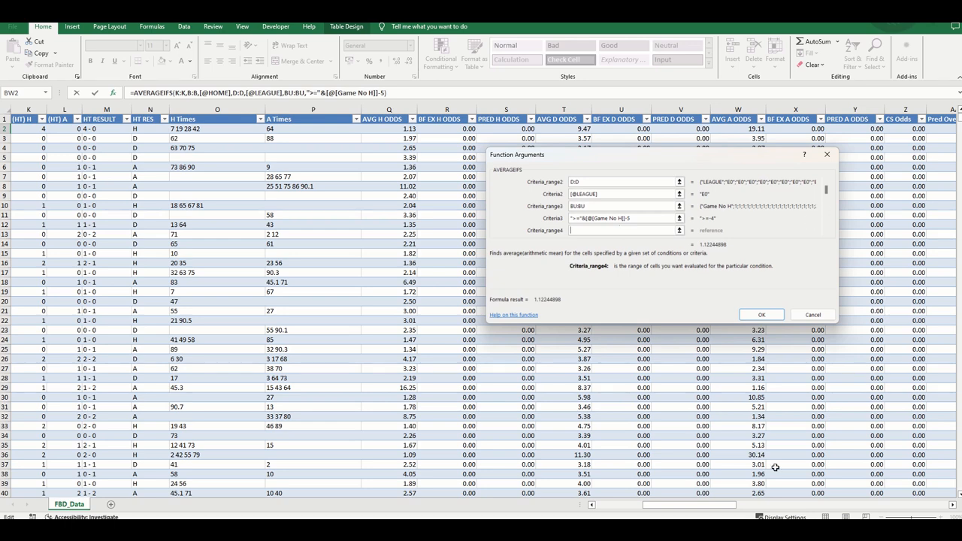
drag(701, 511, 916, 511)
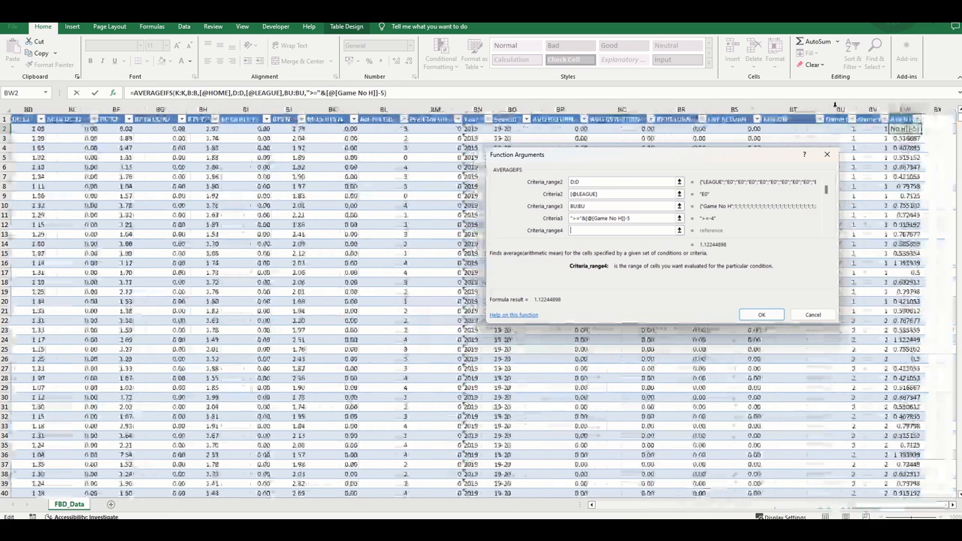
click(840, 109)
click(574, 231)
key(BackSpace)
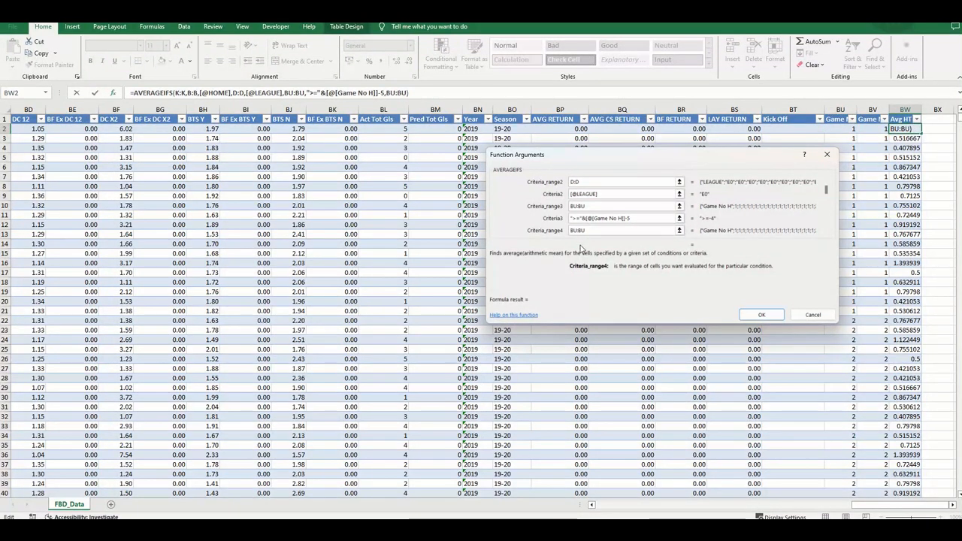
Set the fourth criterion to "<"&[@[Game No H]] and enter the completed AVERAGEIFS formula.
key(Tab)
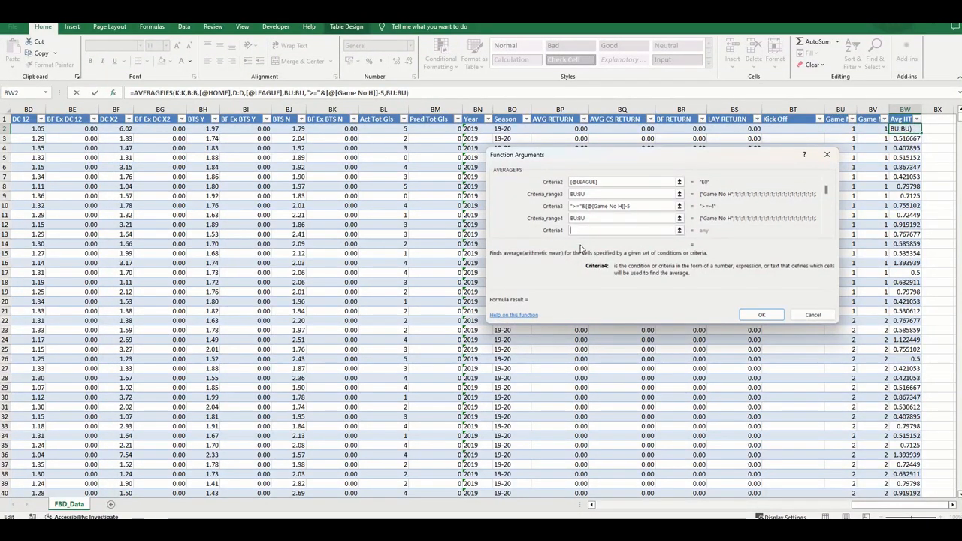
text("<")
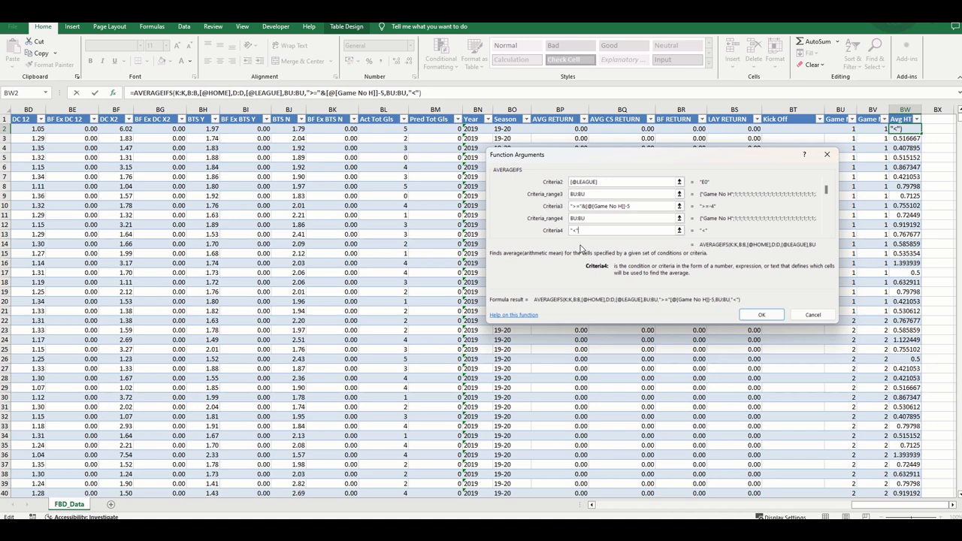
text(&)
click(841, 129)
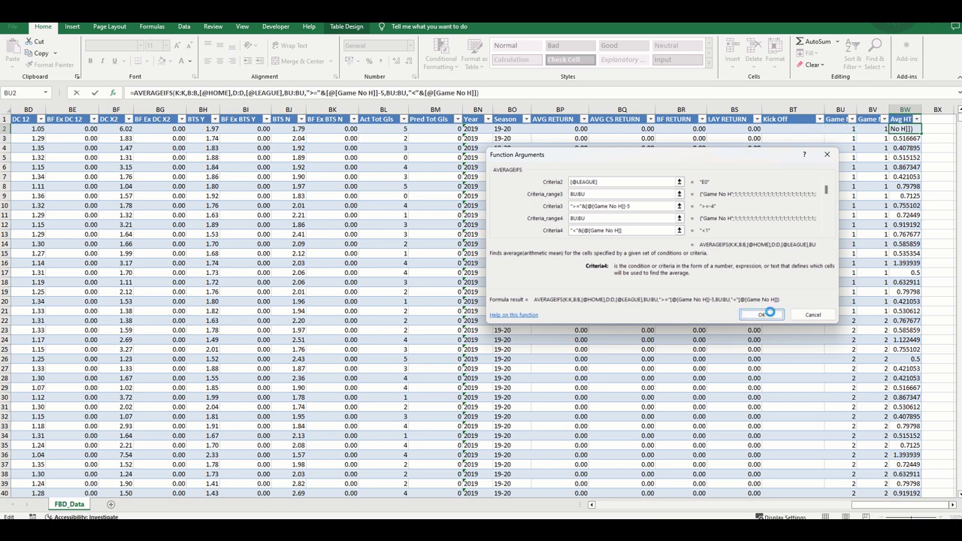
click(761, 315)
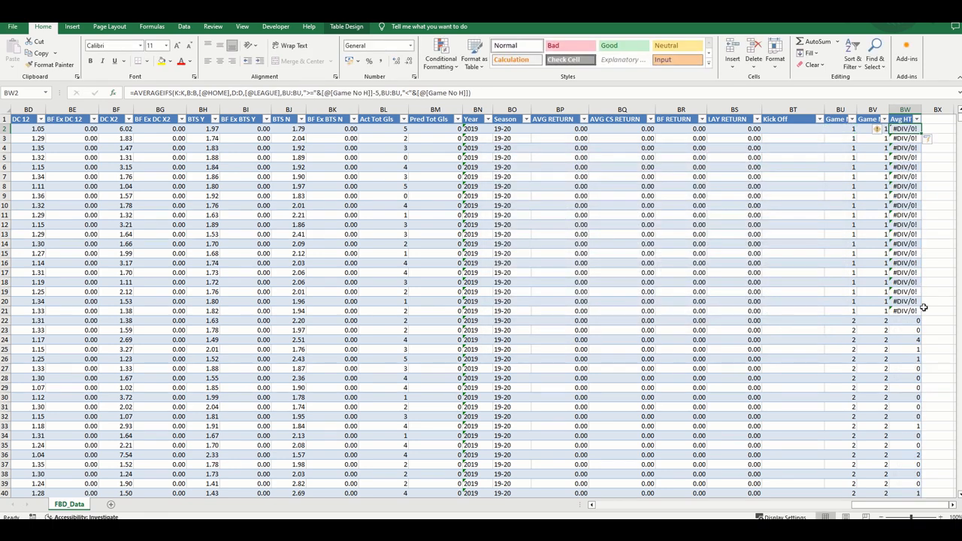
Wrap the BW2 AVERAGEIFS formula in IFERROR with "" as the value if error, and enter it.
click(460, 93)
drag(460, 92, 43, 88)
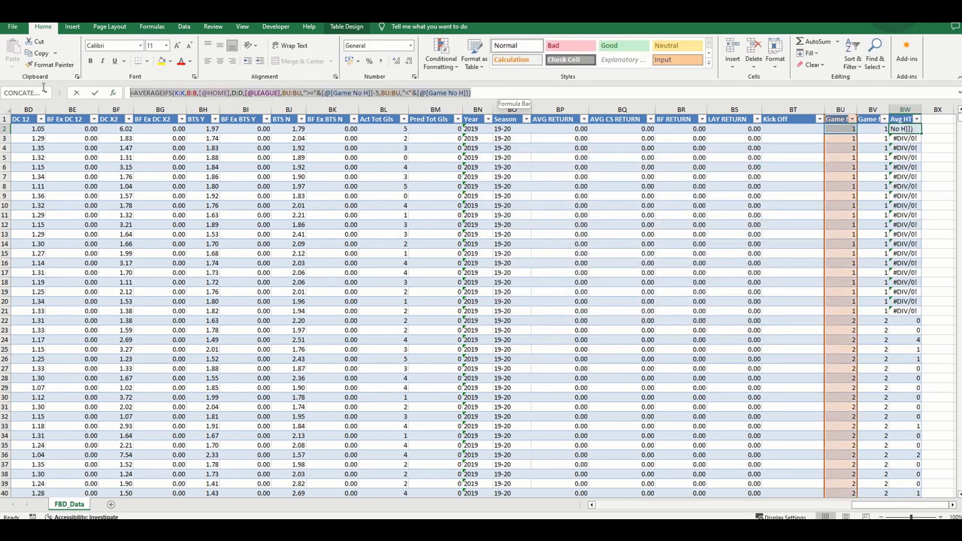
text(=iferror()
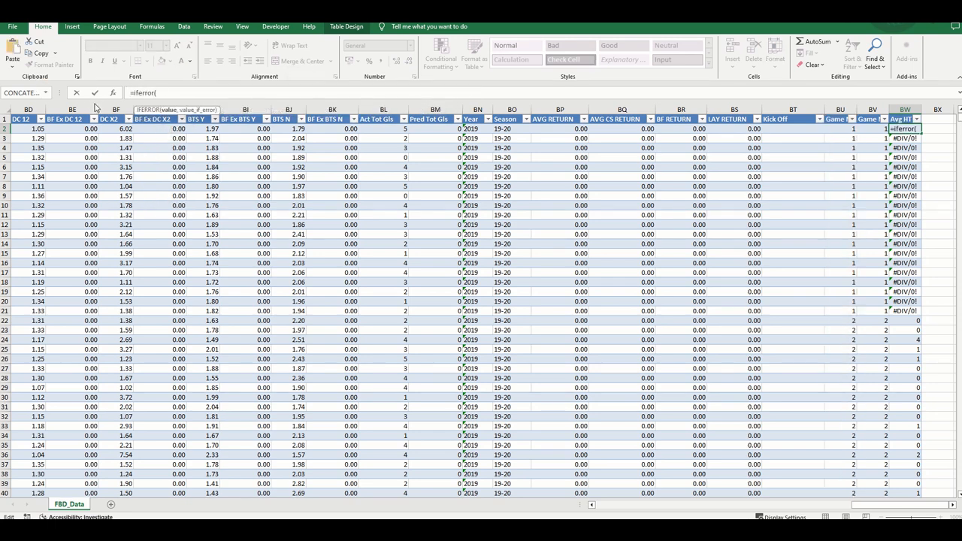
click(112, 93)
key(ctrl+v)
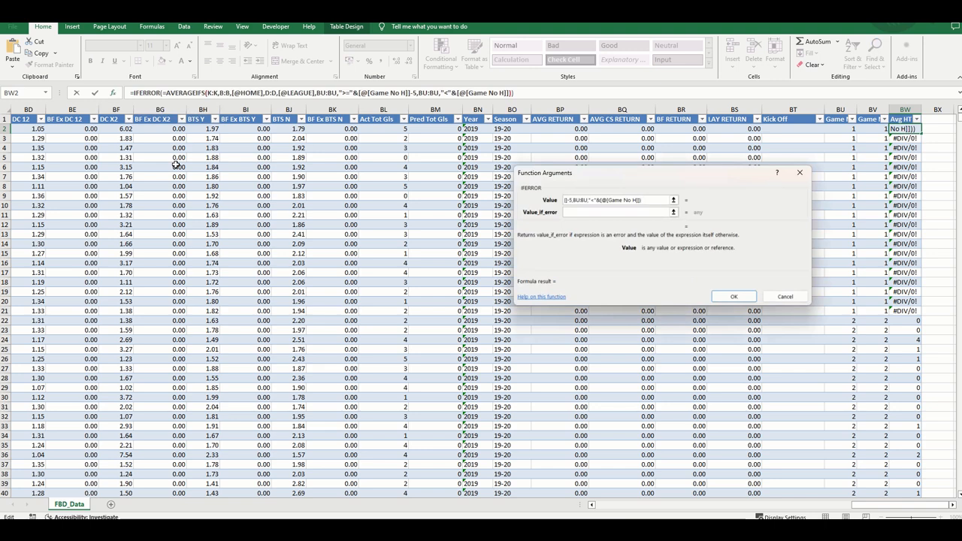
key(Home)
key(Delete)
key(Tab)
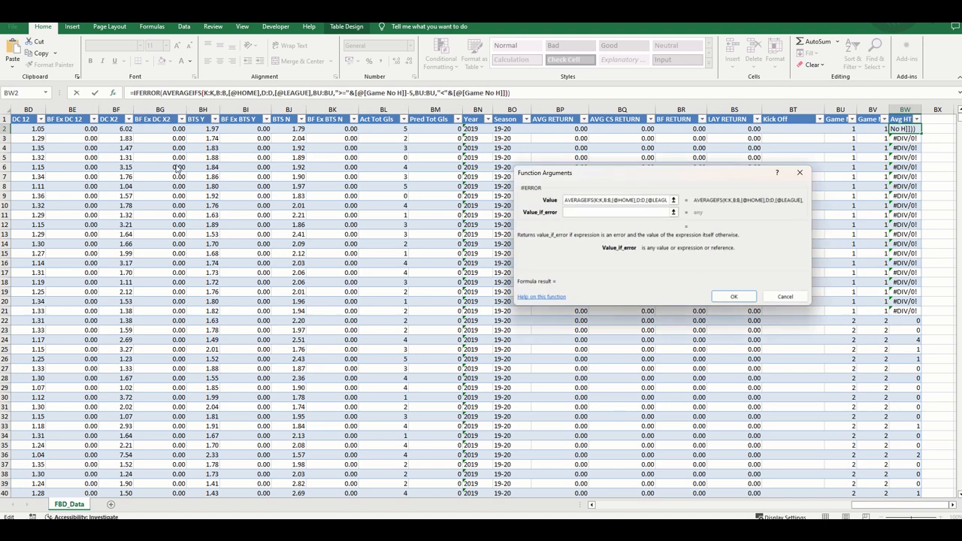
text("")
key(Return)
Examine the home half-time averages in column BW from game 2 onward, comparing rows across successive game numbers.
click(897, 319)
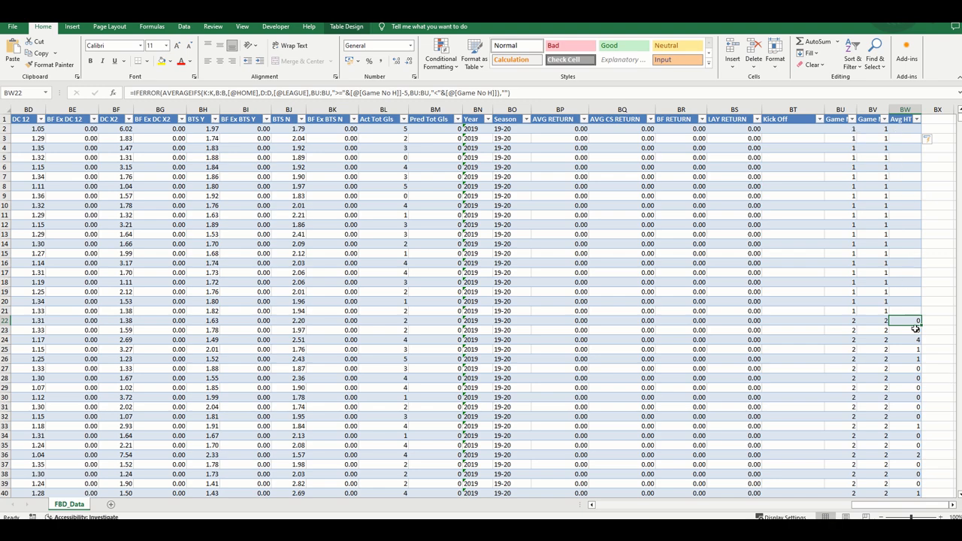
drag(868, 509, 945, 510)
scroll(918, 315, down, 15)
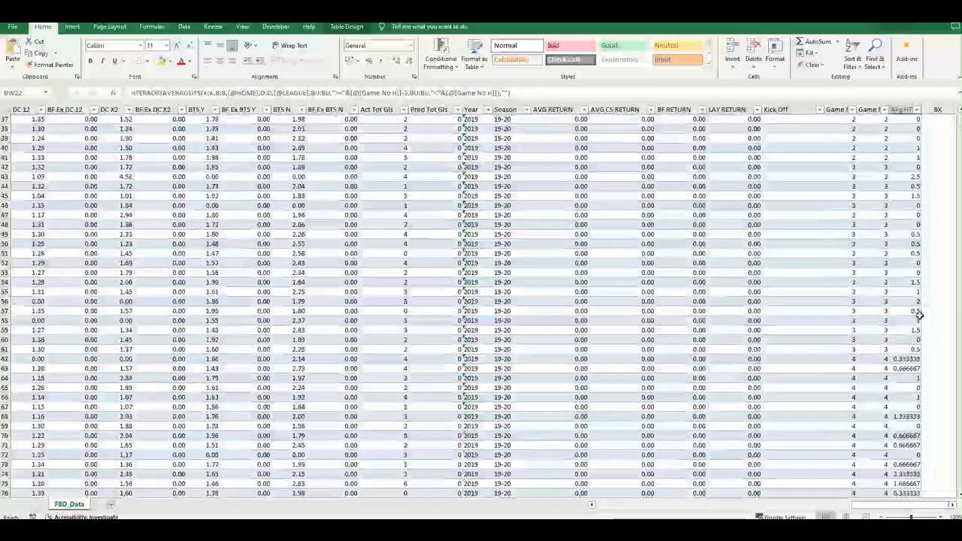
scroll(918, 315, down, 20)
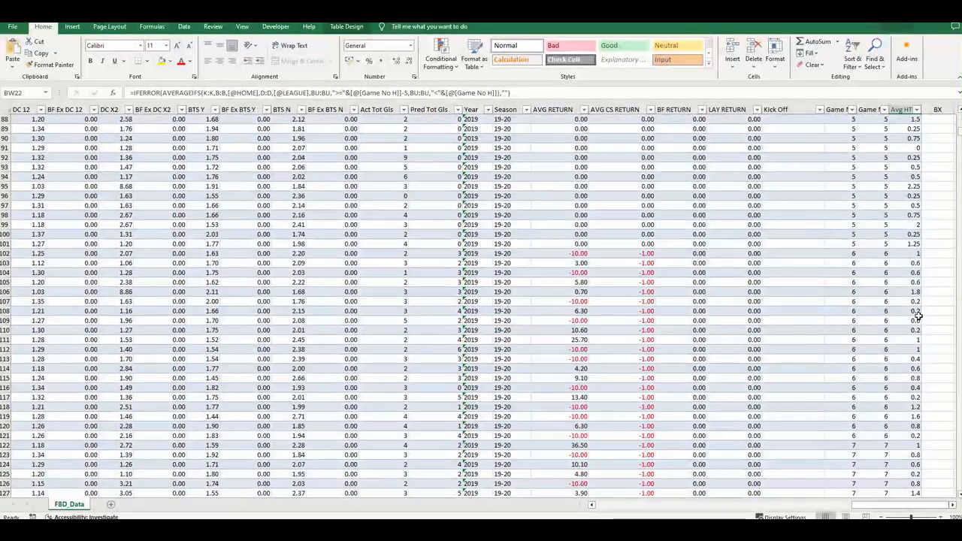
scroll(918, 316, down, 19)
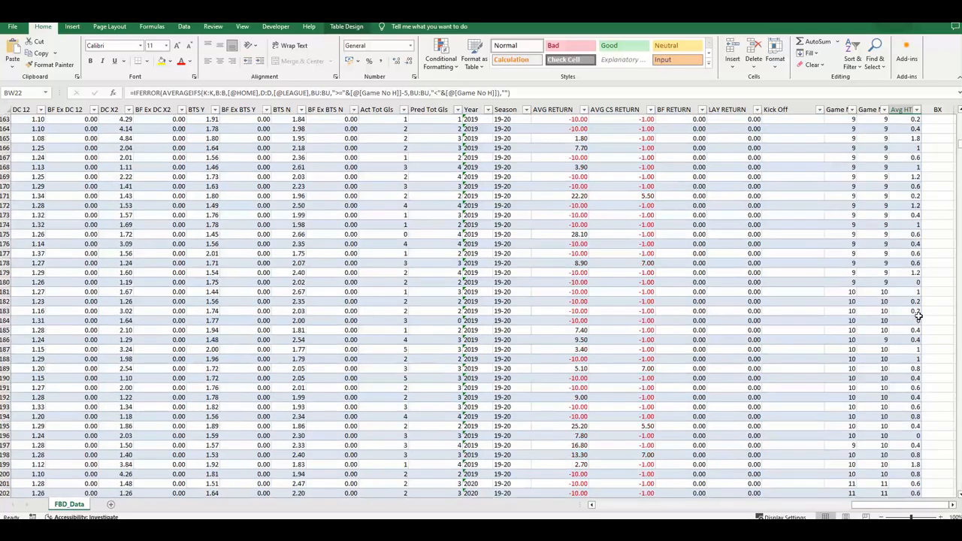
scroll(918, 316, up, 20)
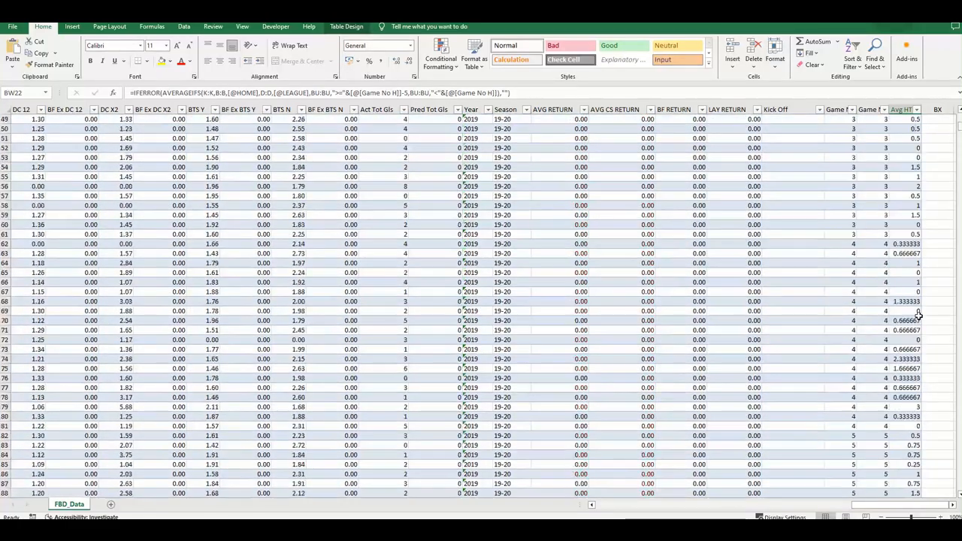
scroll(918, 315, up, 6)
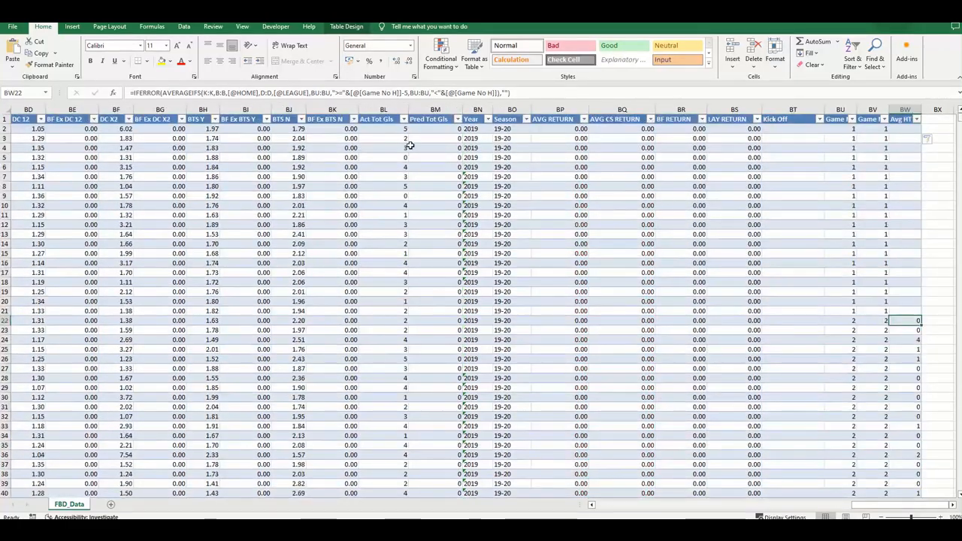
scroll(837, 314, down, 2)
scroll(899, 280, down, 11)
scroll(900, 281, up, 13)
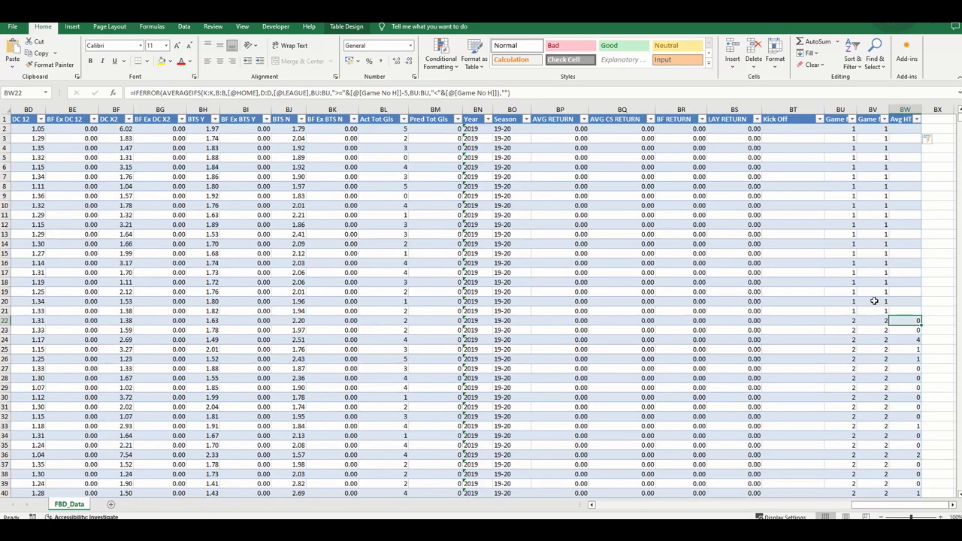
Add a new table column headed "Avg HT A" in cell BX1.
click(951, 505)
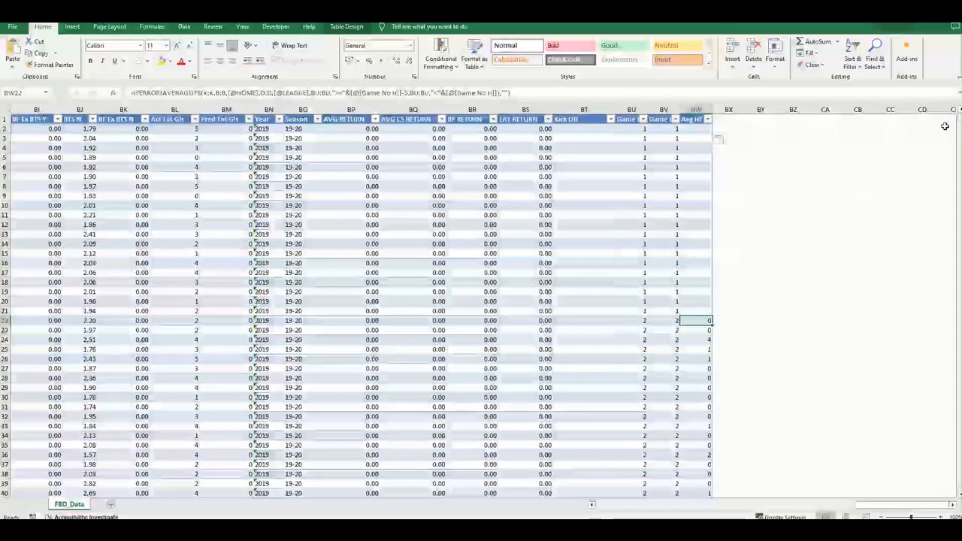
mouse_move(958, 120)
mouse_down()
mouse_move(948, 490)
mouse_move(958, 436)
mouse_move(957, 115)
mouse_up()
scroll(750, 299, up, 7)
click(726, 121)
text(Avg HT A)
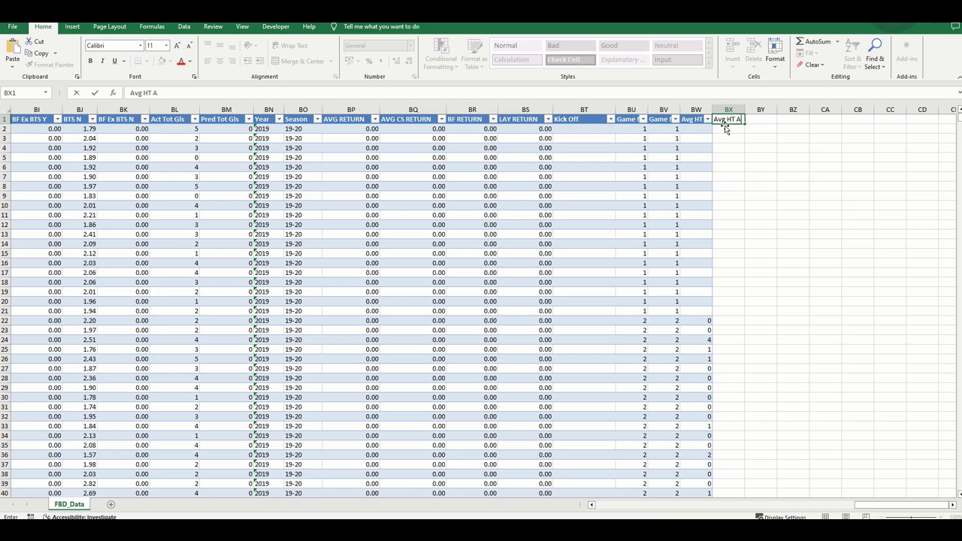
key(Return)
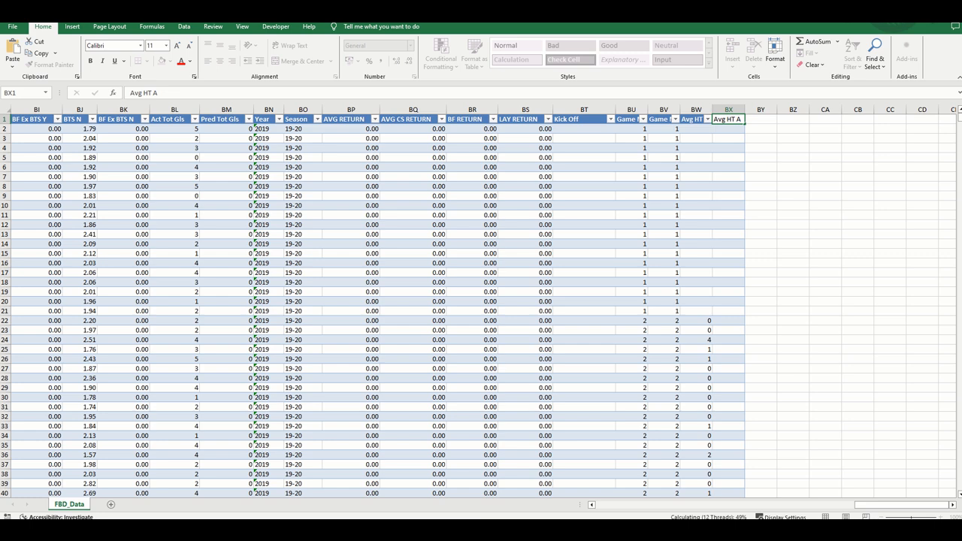
key(Return)
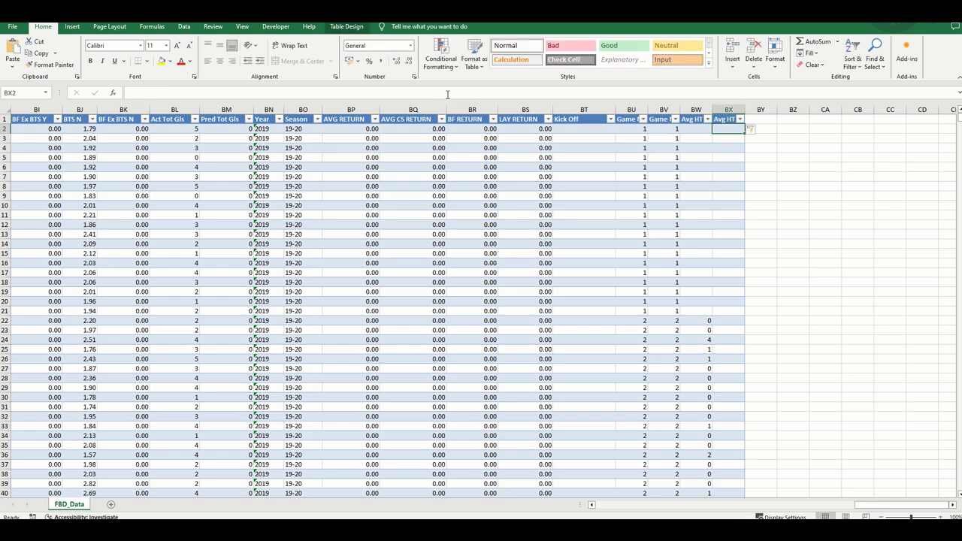
Begin an AVERAGEIFS formula in BX2 with the (HT) A column L:L as the average range.
click(456, 92)
text(=aver)
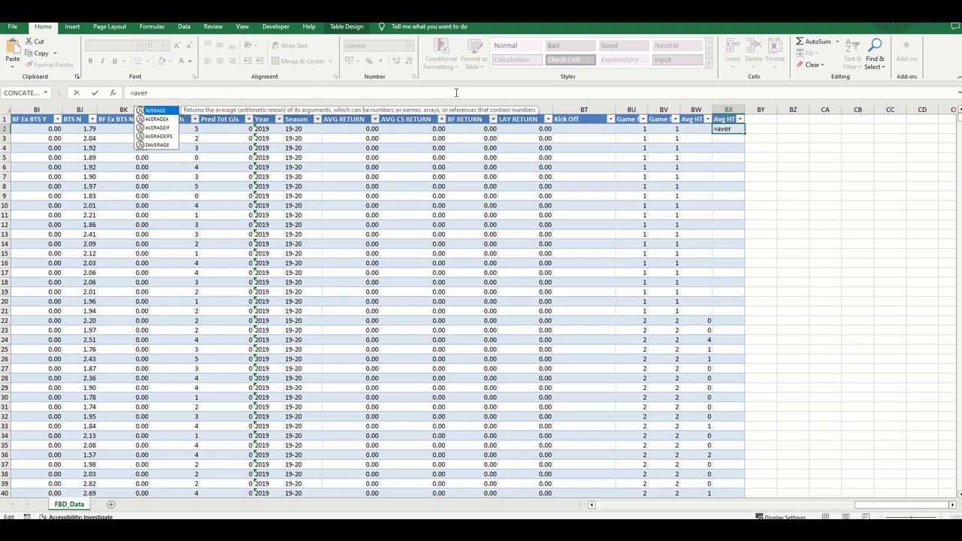
text(ageifs()
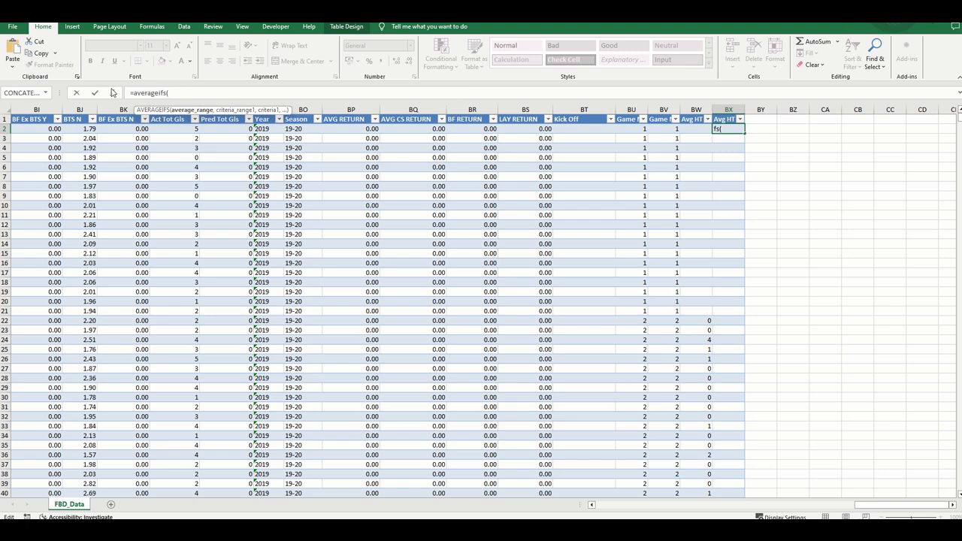
click(113, 93)
drag(875, 506, 611, 507)
click(446, 109)
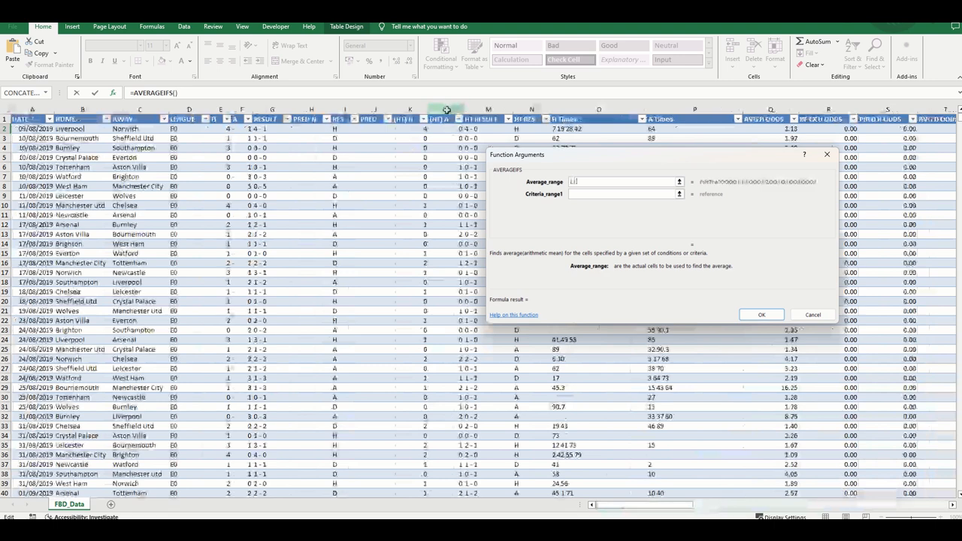
click(595, 195)
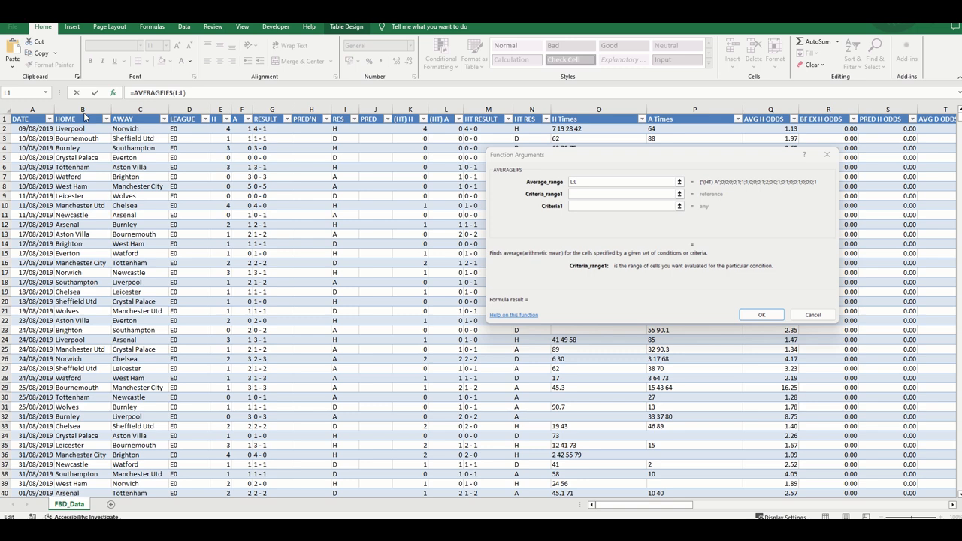
click(83, 110)
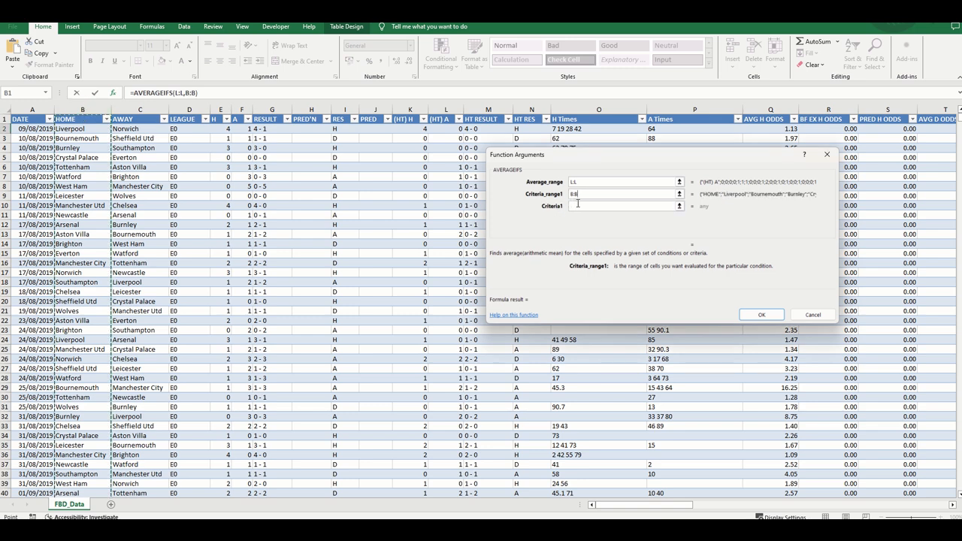
click(613, 209)
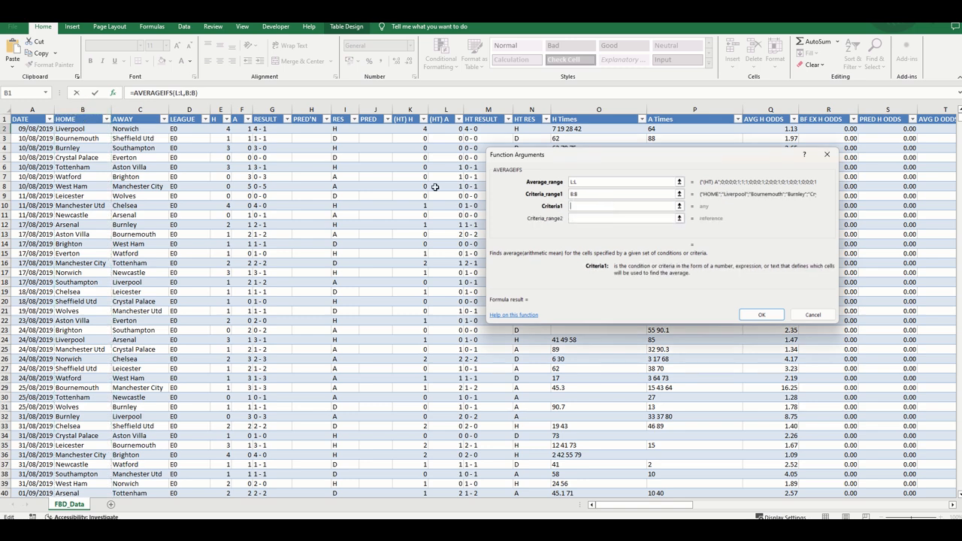
click(84, 130)
click(587, 217)
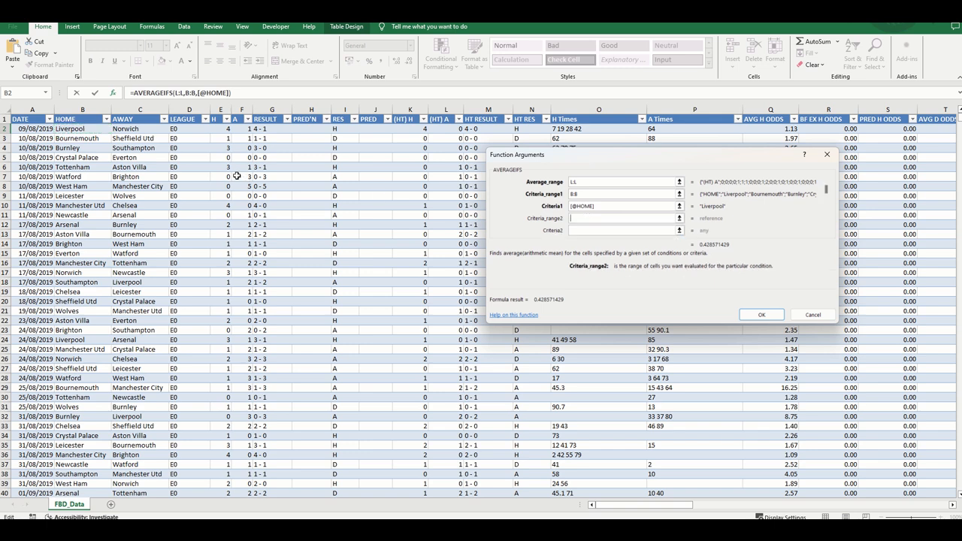
click(178, 120)
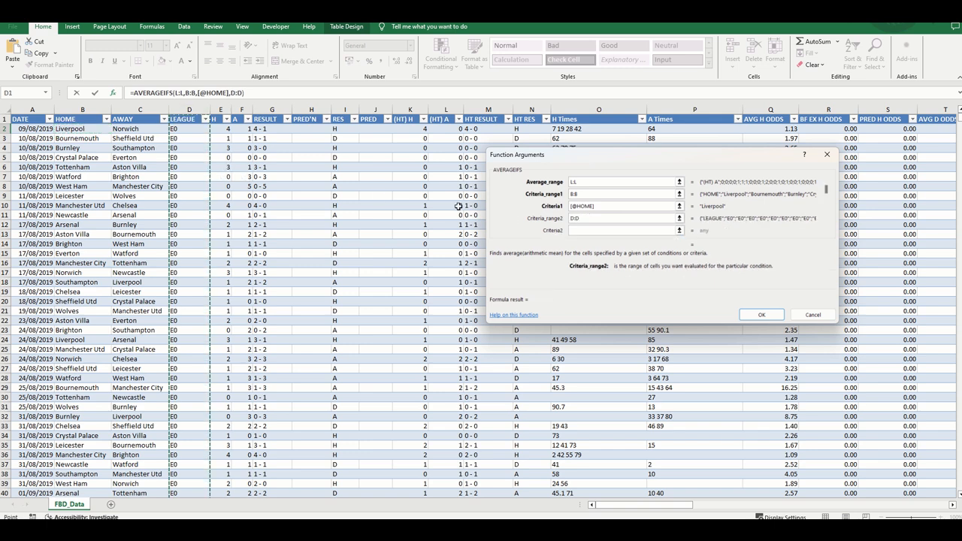
key(Tab)
click(181, 129)
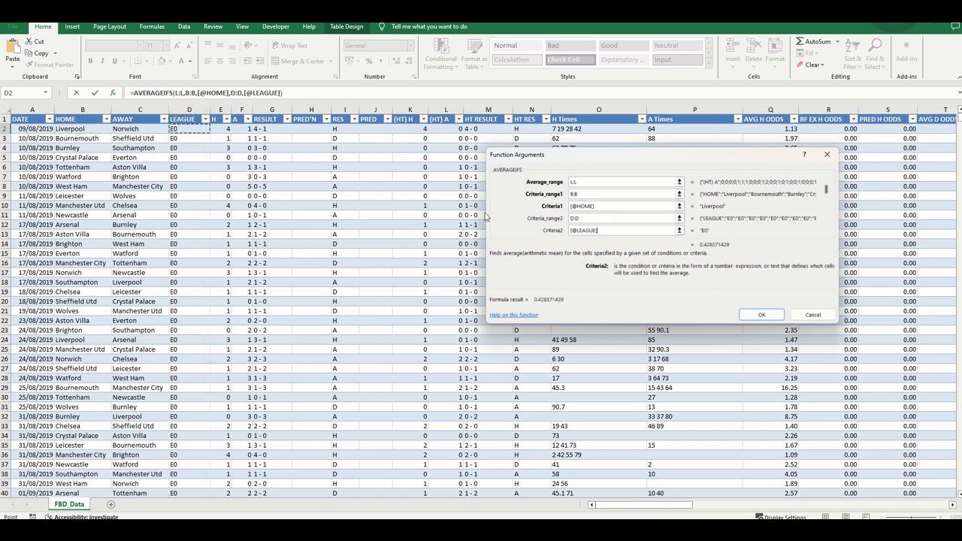
Add a third condition on the Game No H column BU:BU with the criterion "<"&[@[Game No H]].
click(599, 231)
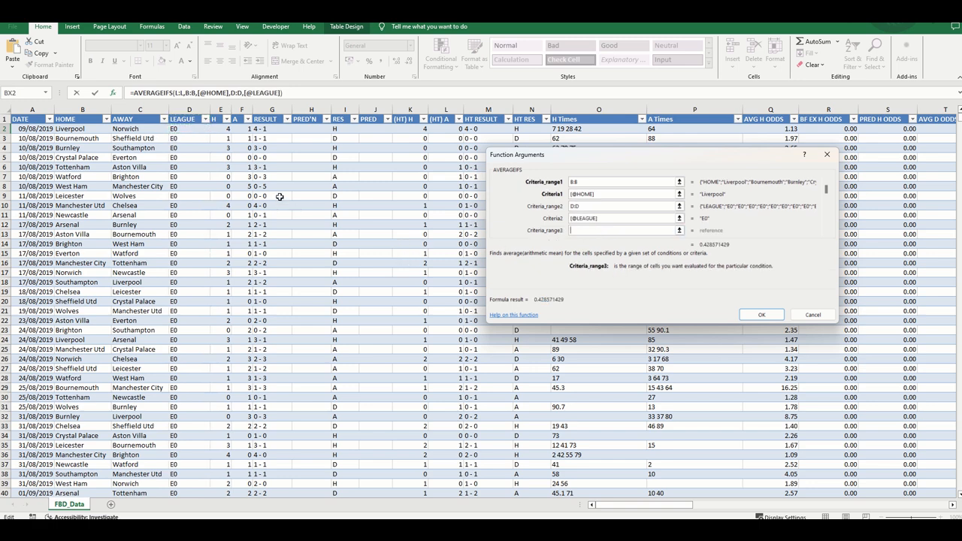
drag(690, 506, 939, 508)
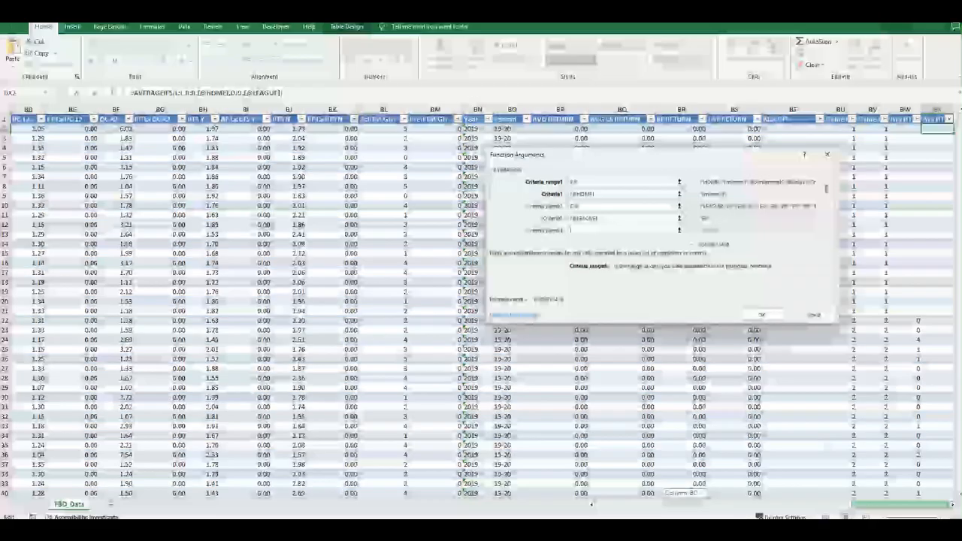
click(836, 109)
key(Tab)
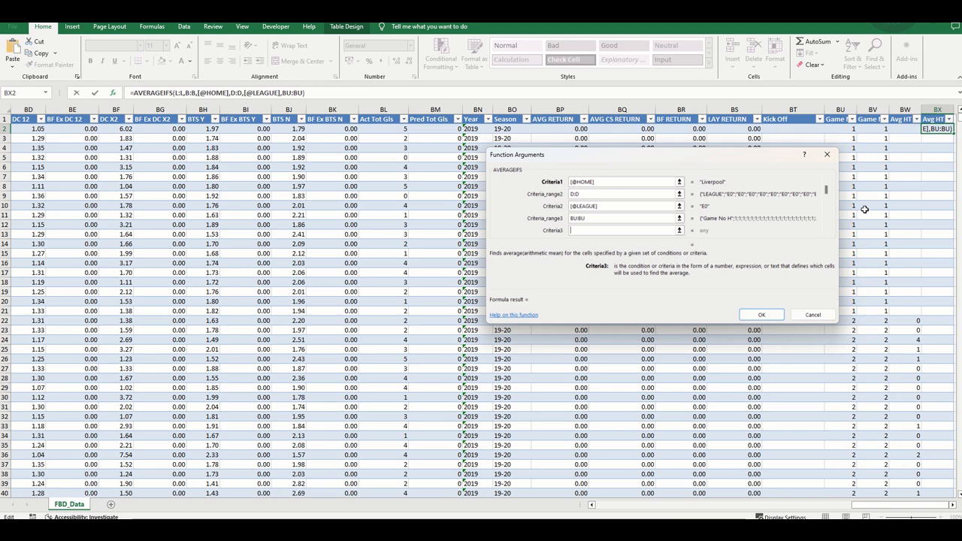
text("<")
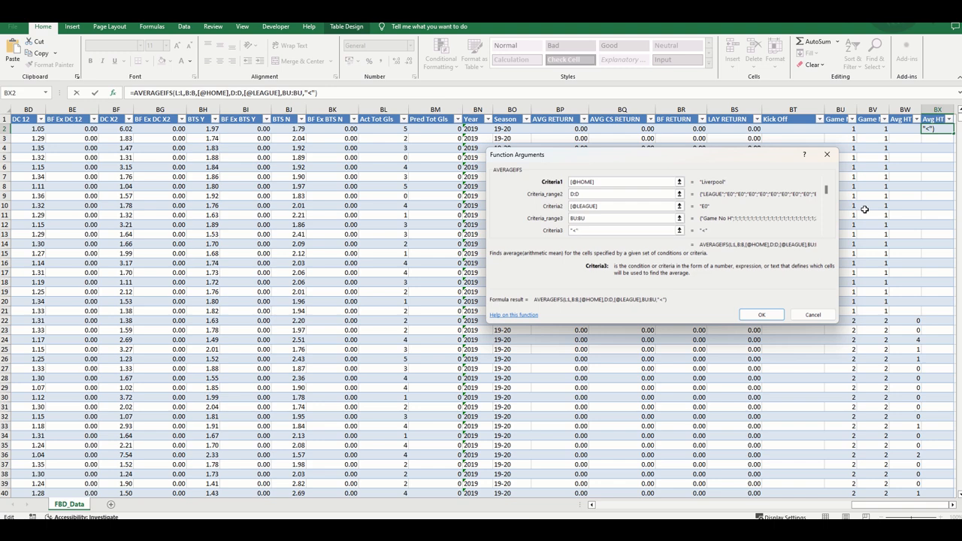
text(&)
click(838, 128)
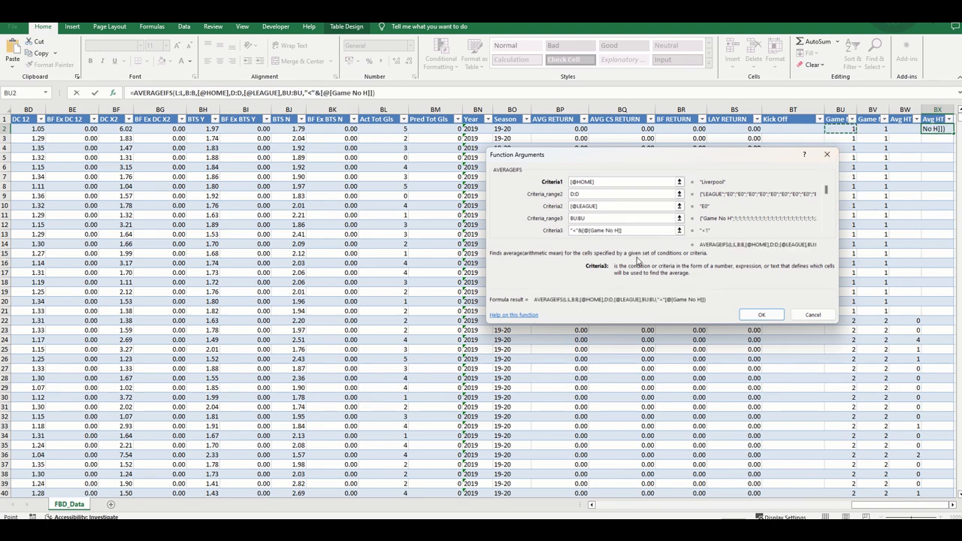
Add a fourth condition on the Game No H column BU:BU with the criterion ">="&[@[Game No H]]-5.
key(Tab)
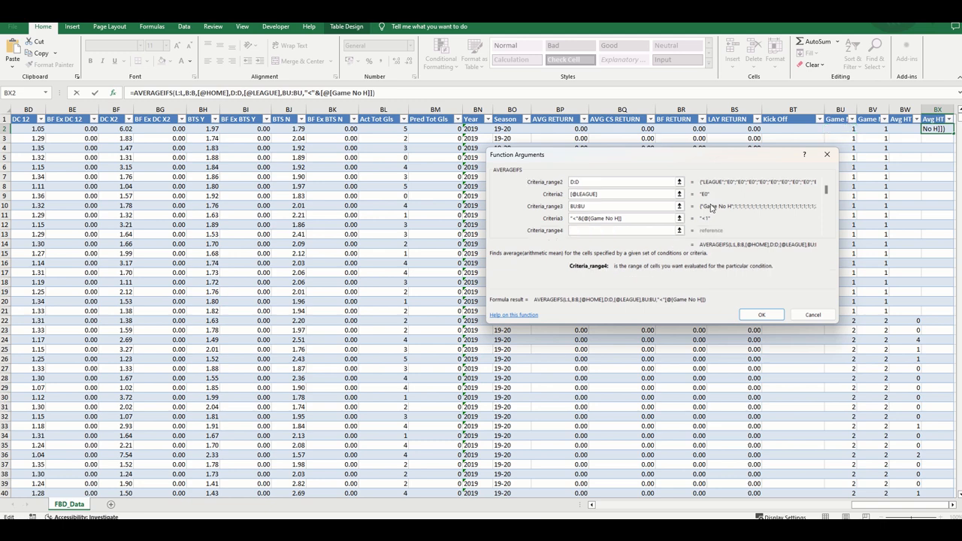
click(839, 109)
key(Tab)
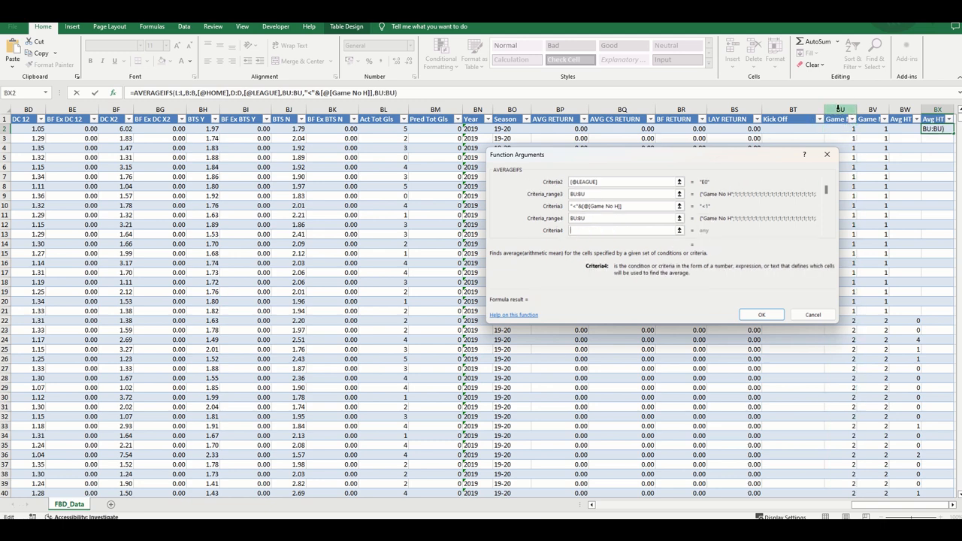
text(")
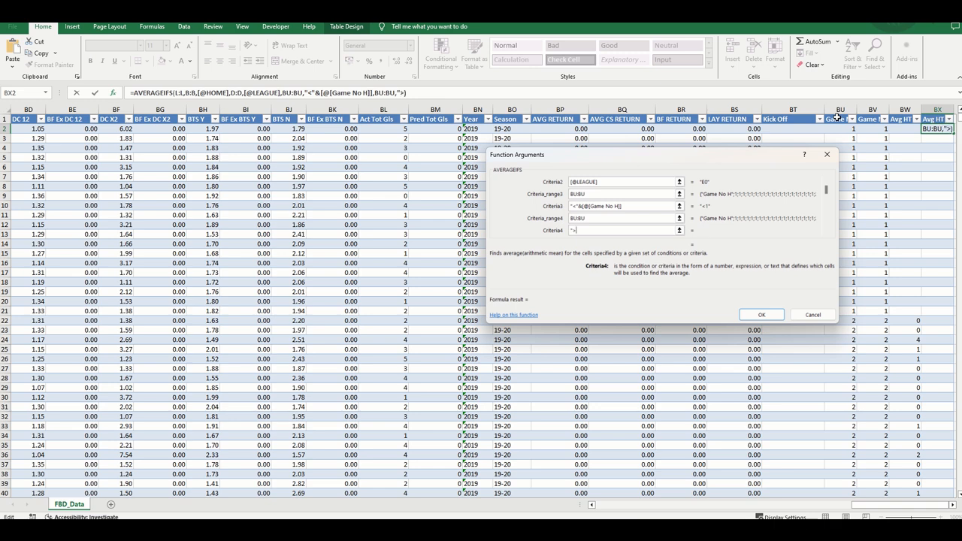
text(>=")
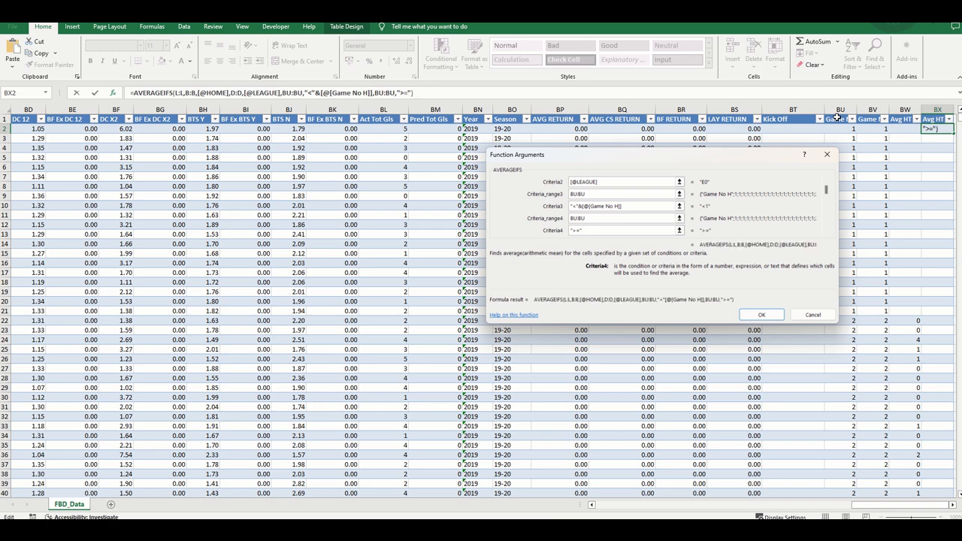
text(&)
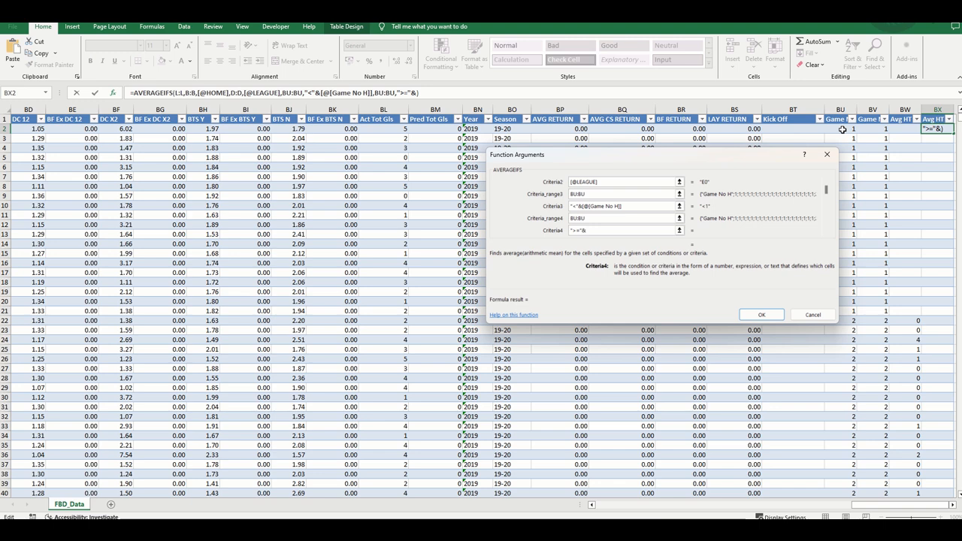
click(842, 129)
text(-5)
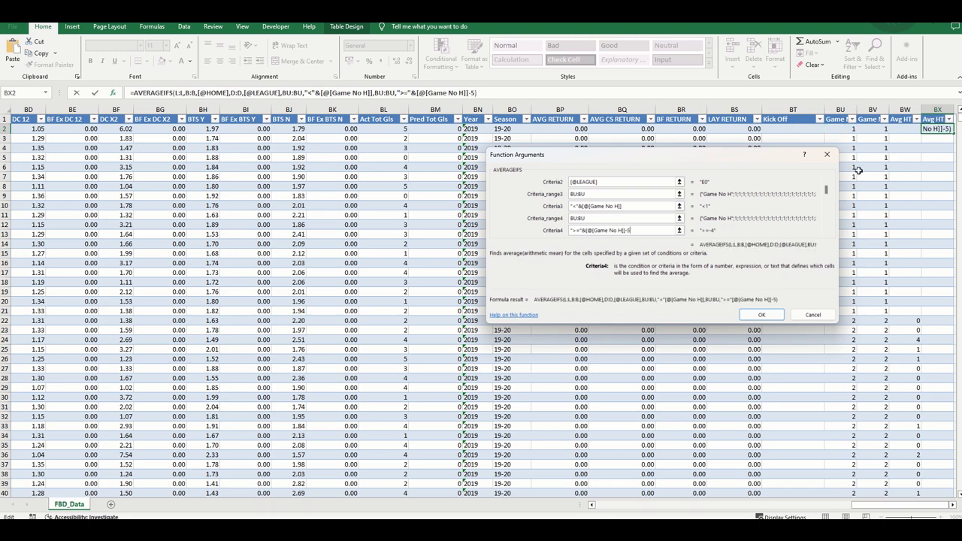
Commit the AVERAGEIFS formula in BX2, then cut its text from the cell and start an IFERROR function in its place.
click(760, 314)
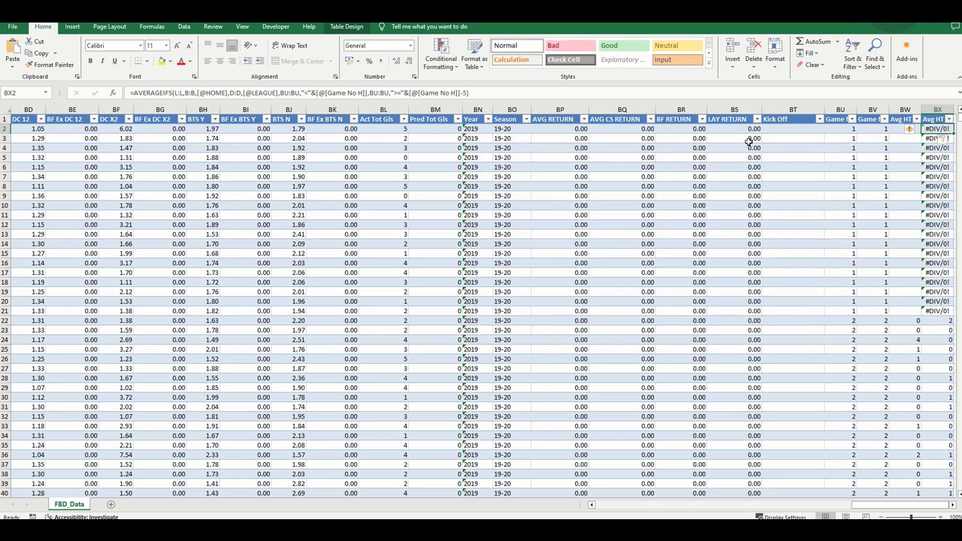
drag(470, 92, 41, 90)
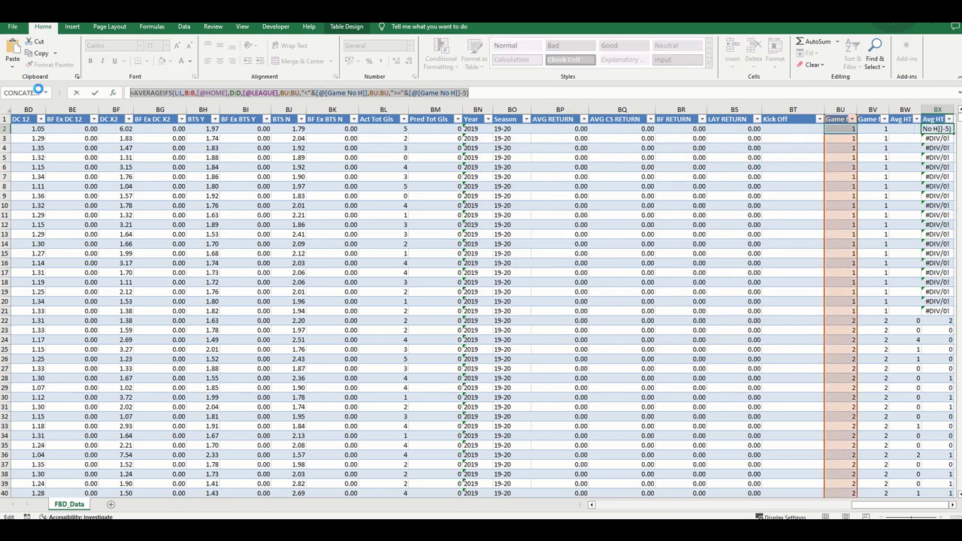
key(BackSpace)
text(=iferro)
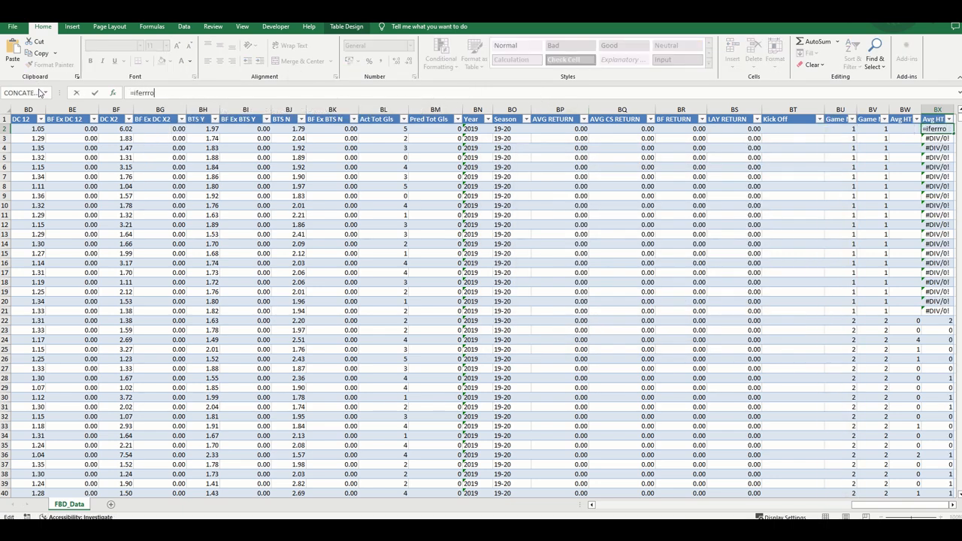
key(BackSpace)
text(or()
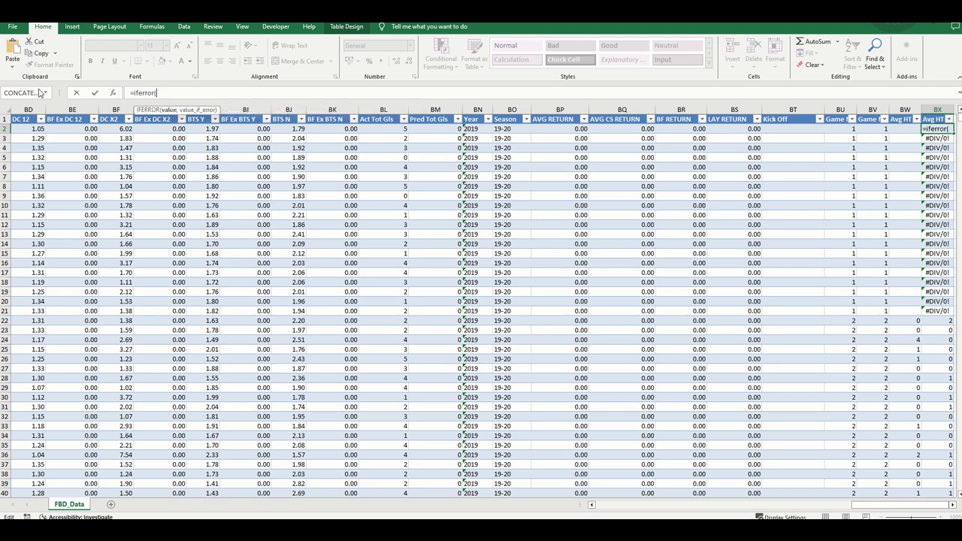
Complete the IFERROR function with the cut AVERAGEIFS formula as its value and "" as its value_if_error.
click(112, 92)
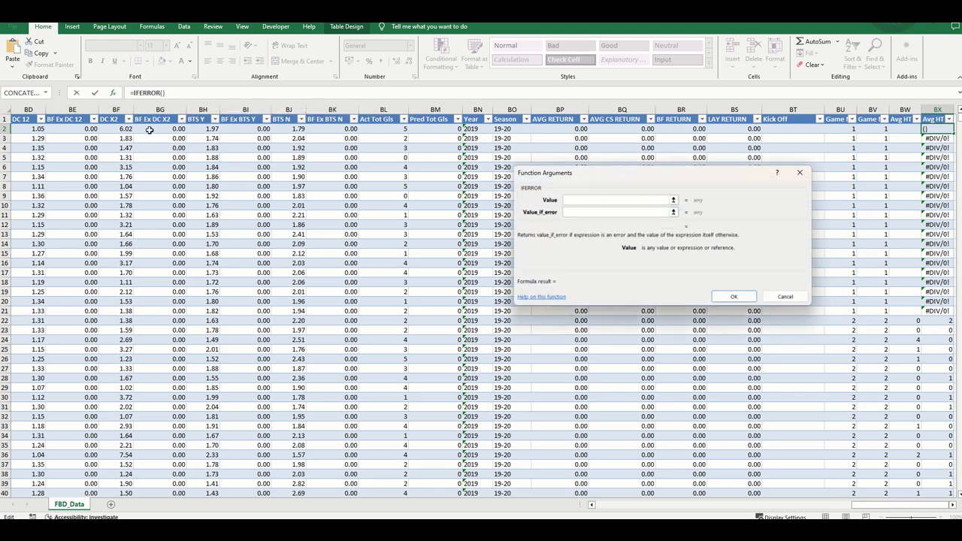
key(ctrl+v)
key(Tab)
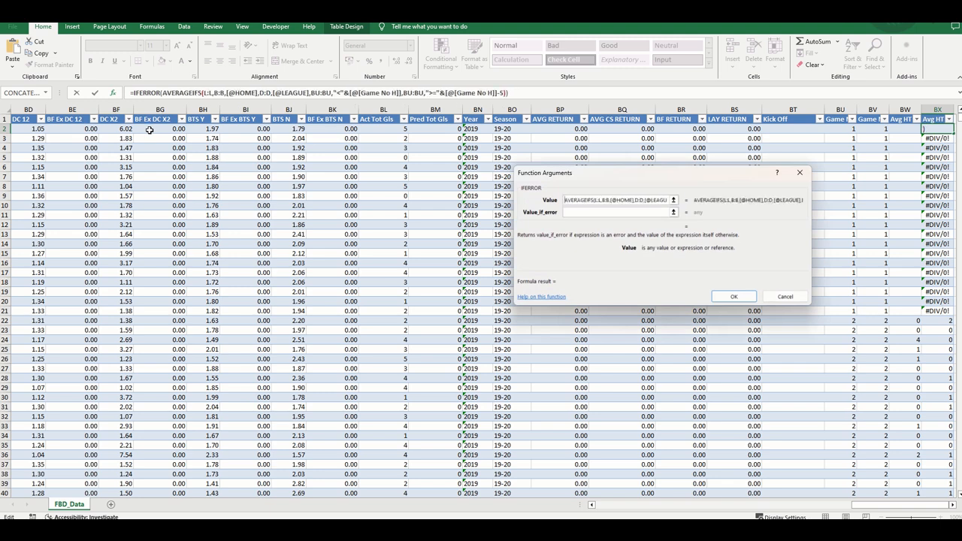
text("")
key(Return)
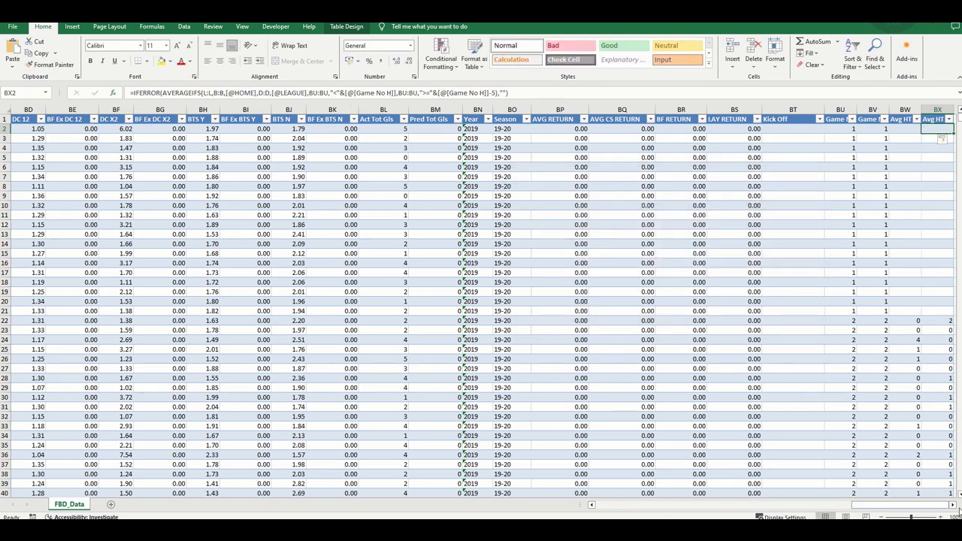
Examine the calculated half-time goal averages in columns BW and BX down to the last fixtures in row 1981.
click(952, 505)
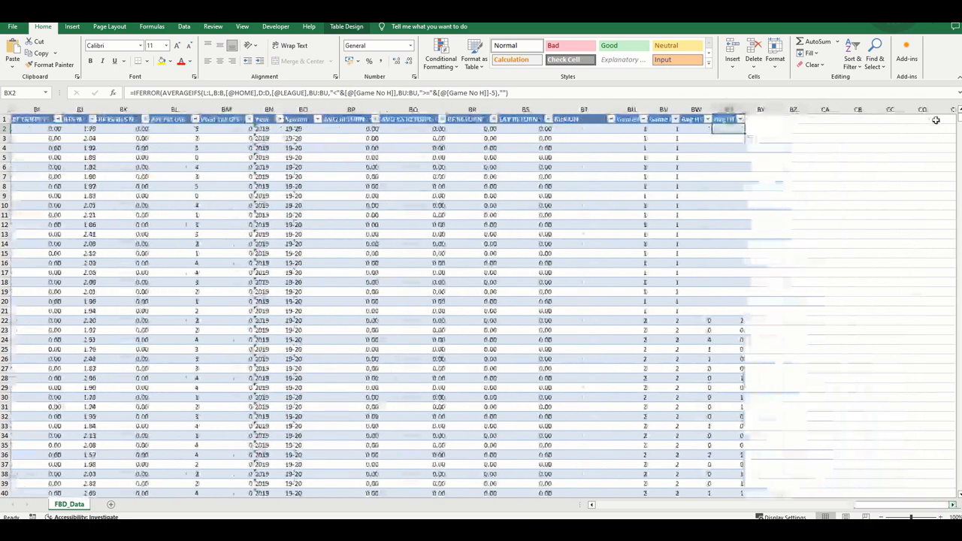
click(951, 505)
click(738, 358)
double_click(739, 358)
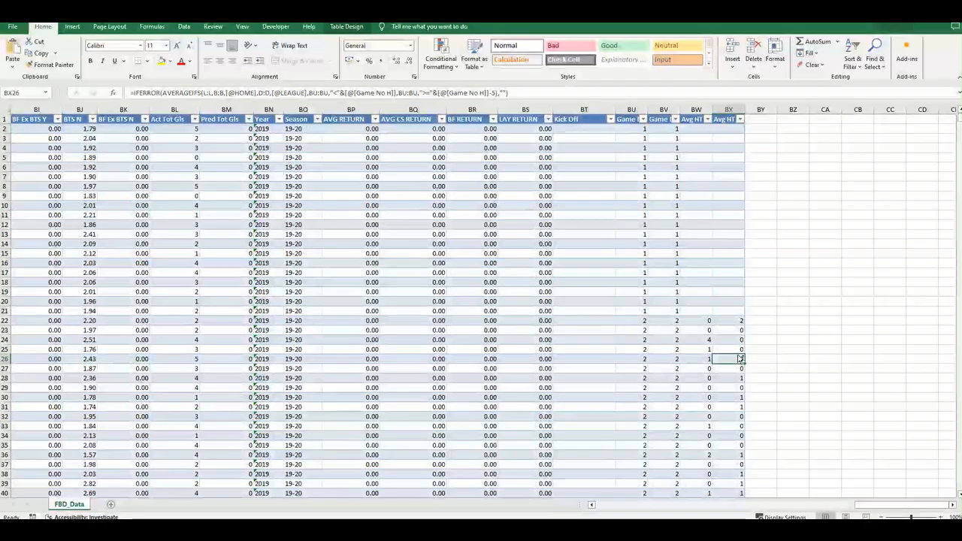
click(742, 435)
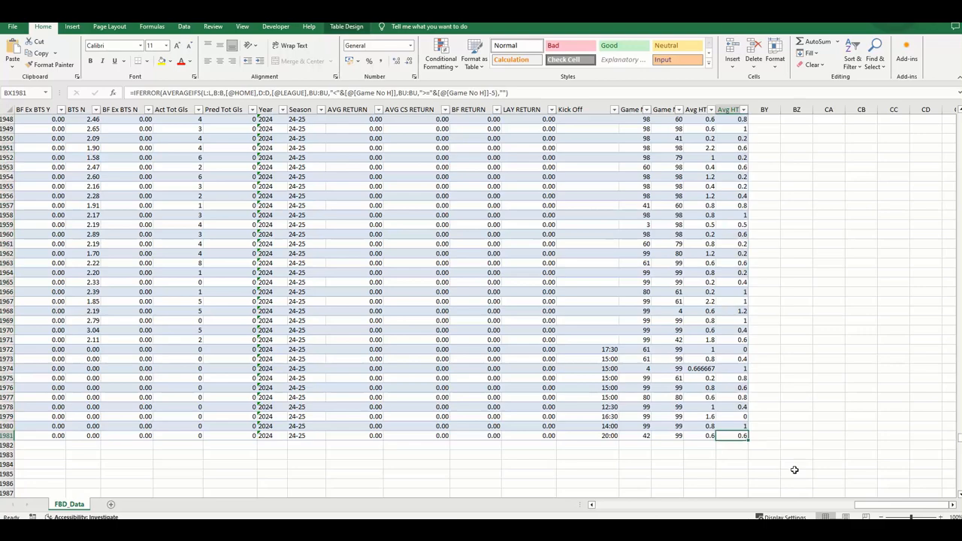
mouse_move(882, 509)
mouse_down()
mouse_move(533, 516)
mouse_move(889, 509)
mouse_up()
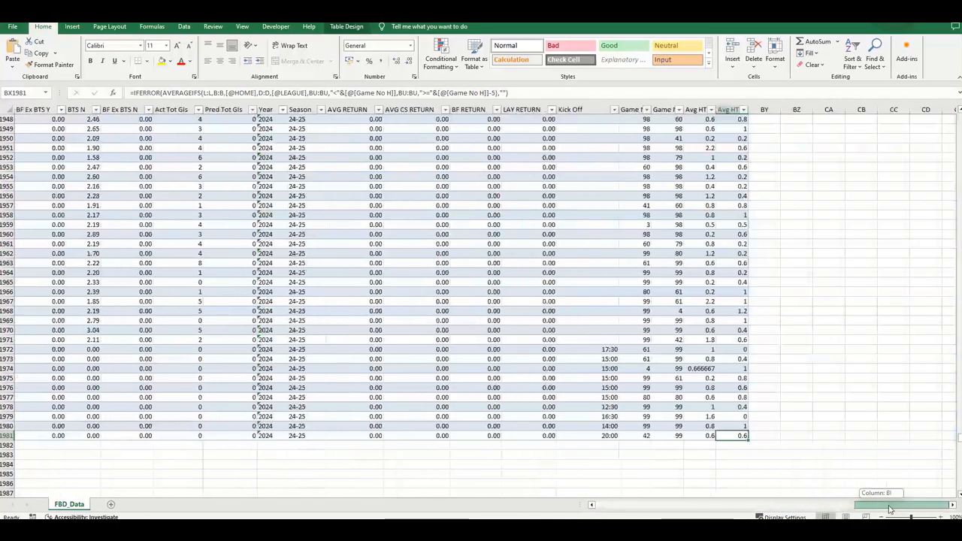
click(702, 435)
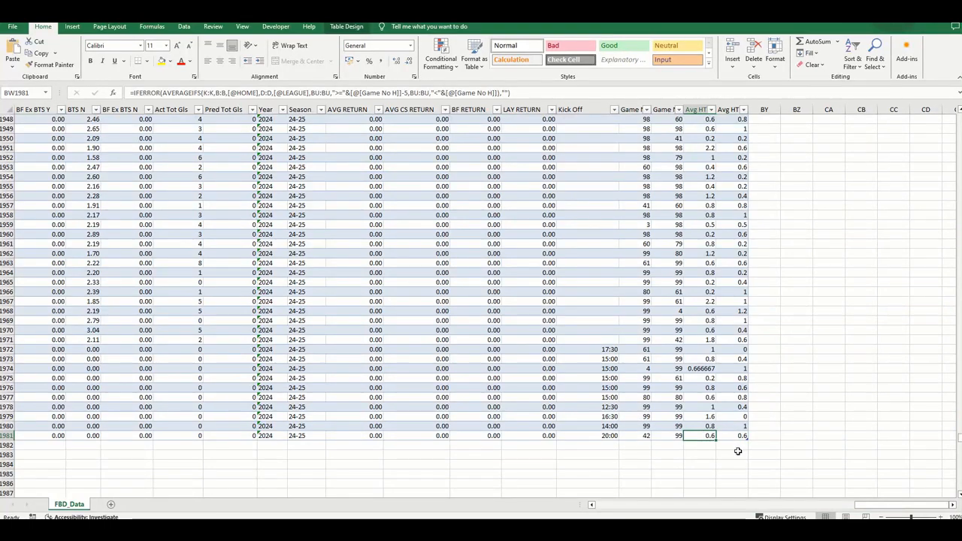
click(733, 435)
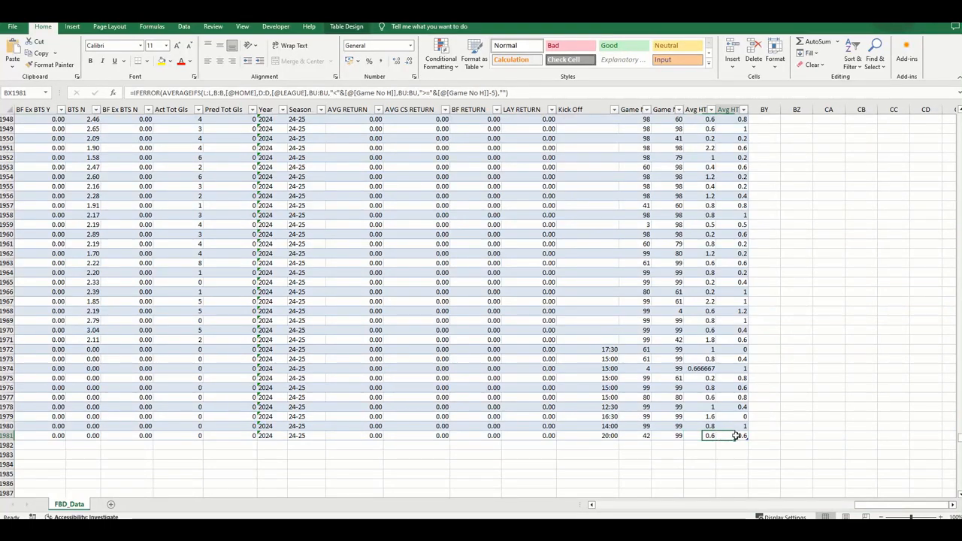
click(700, 340)
click(706, 301)
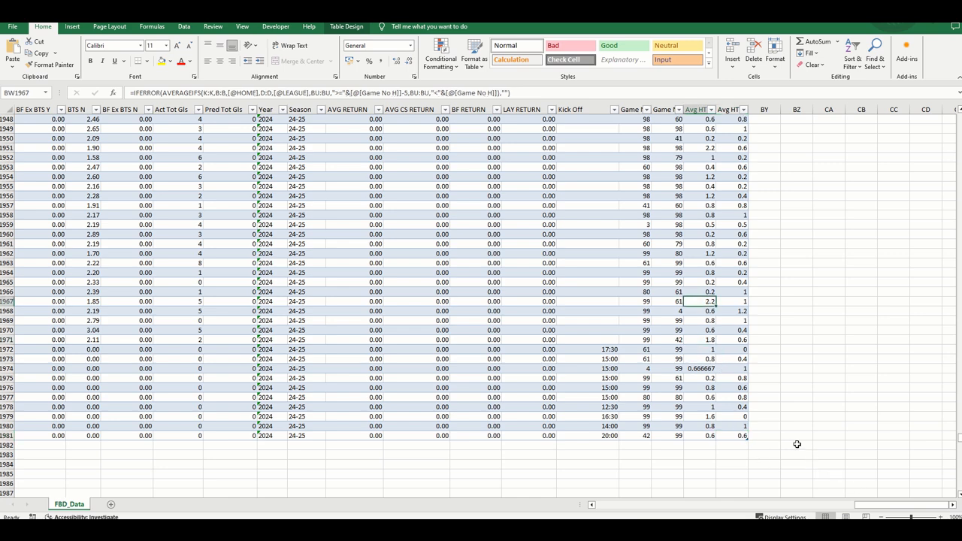
Filter the HOME column to Manchester City by searching for "manch".
drag(871, 502, 937, 509)
drag(898, 505, 639, 505)
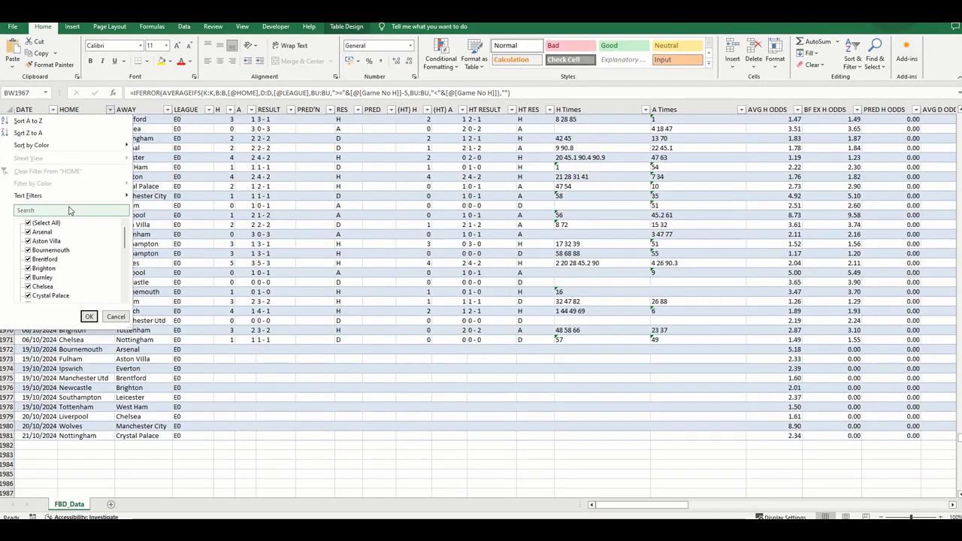
click(73, 211)
text(manch)
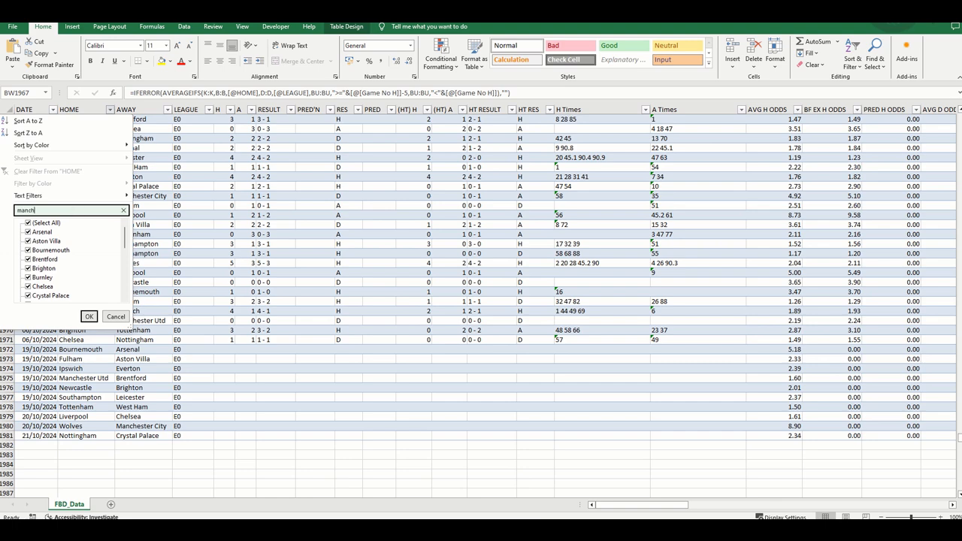
click(52, 224)
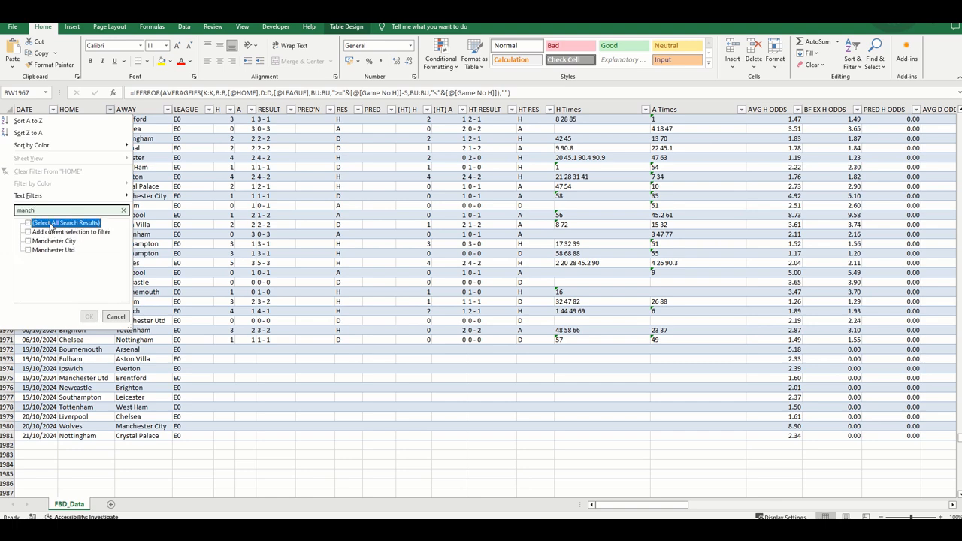
click(52, 241)
click(89, 316)
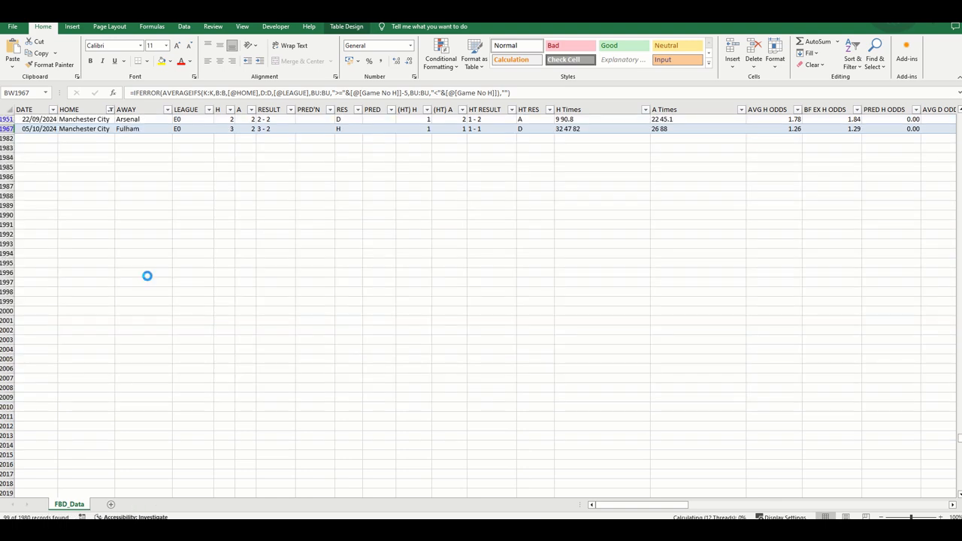
Compare the average of the (HT) A goals in L1873:L1951 with the away average for the 05/10/2024 match against Fulham.
scroll(190, 272, up, 3)
scroll(190, 272, up, 2)
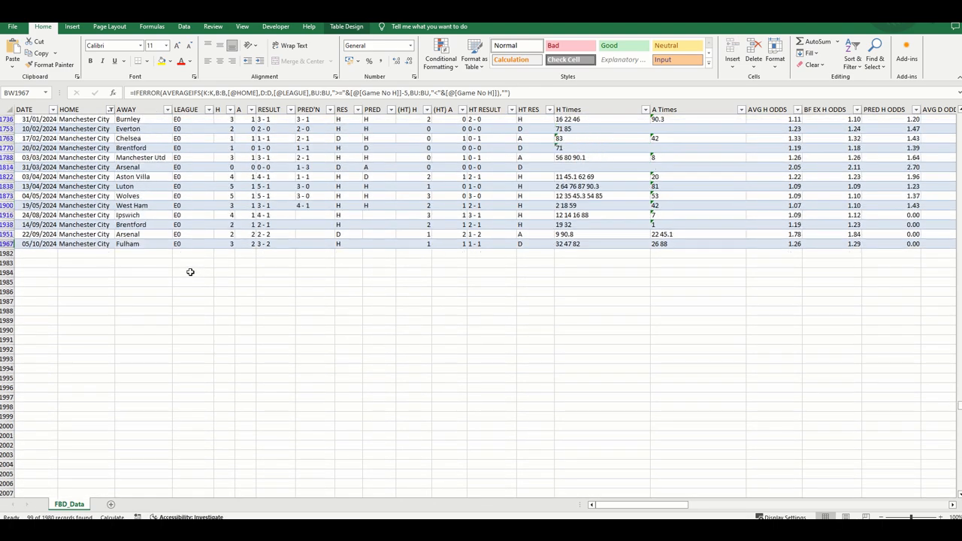
scroll(133, 273, up, 1)
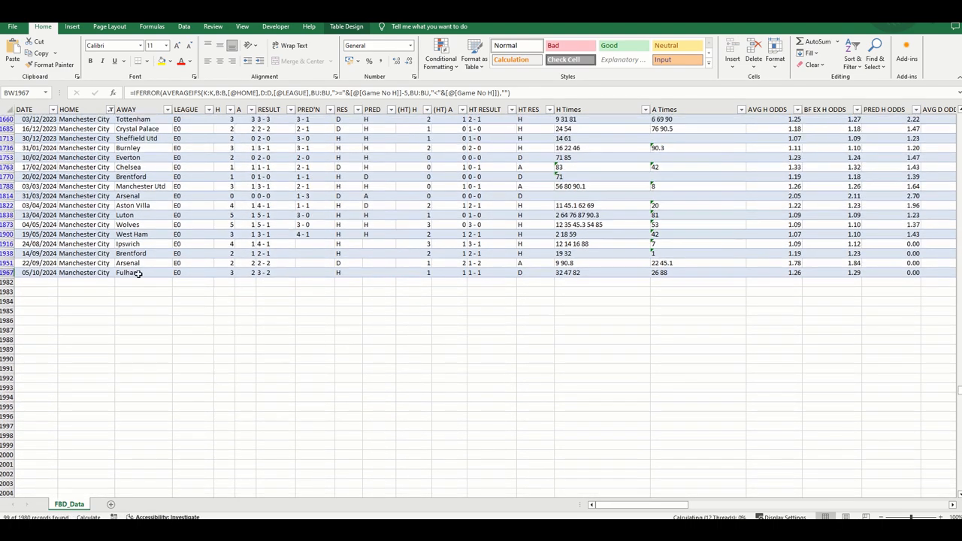
click(6, 272)
drag(430, 262, 455, 263)
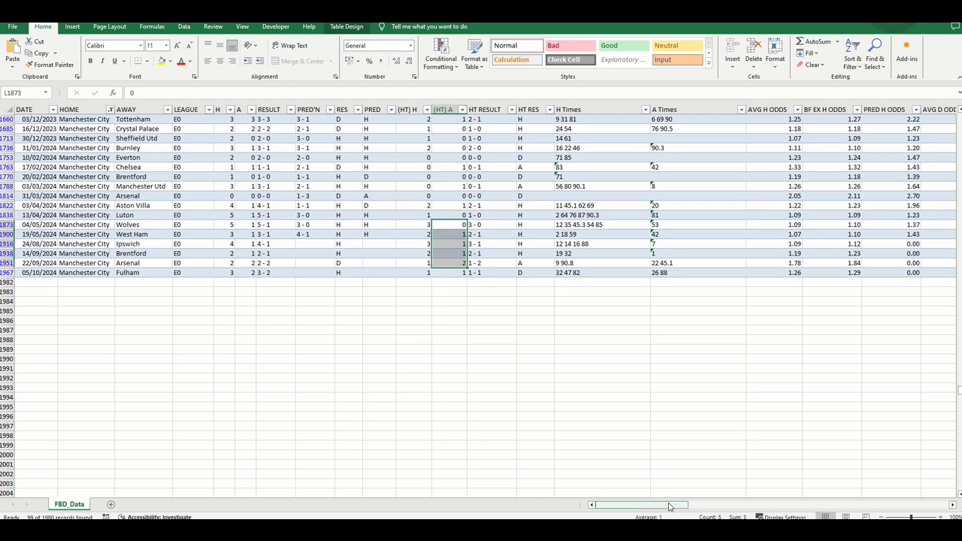
drag(653, 508, 913, 509)
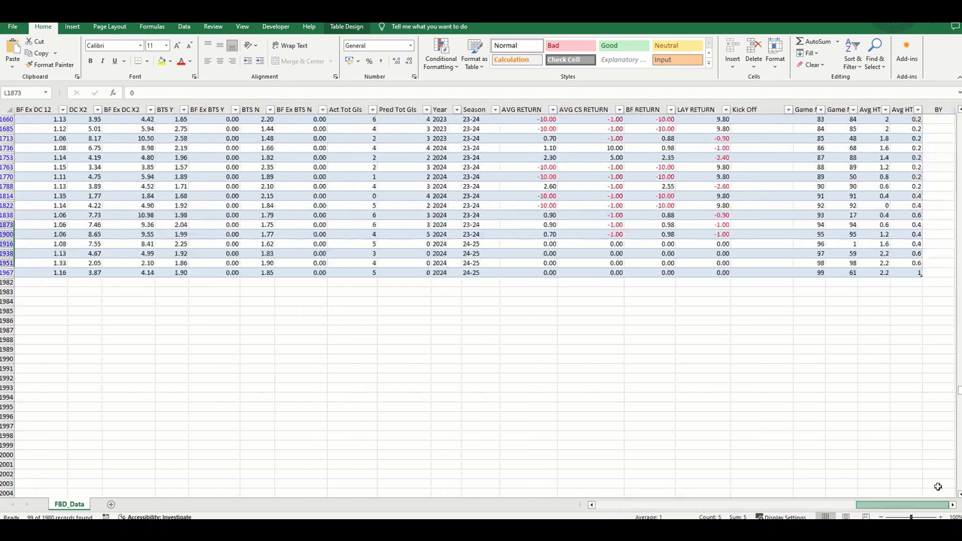
Check the half-time home average in BW1916 against the earlier Manchester City home matches.
click(874, 244)
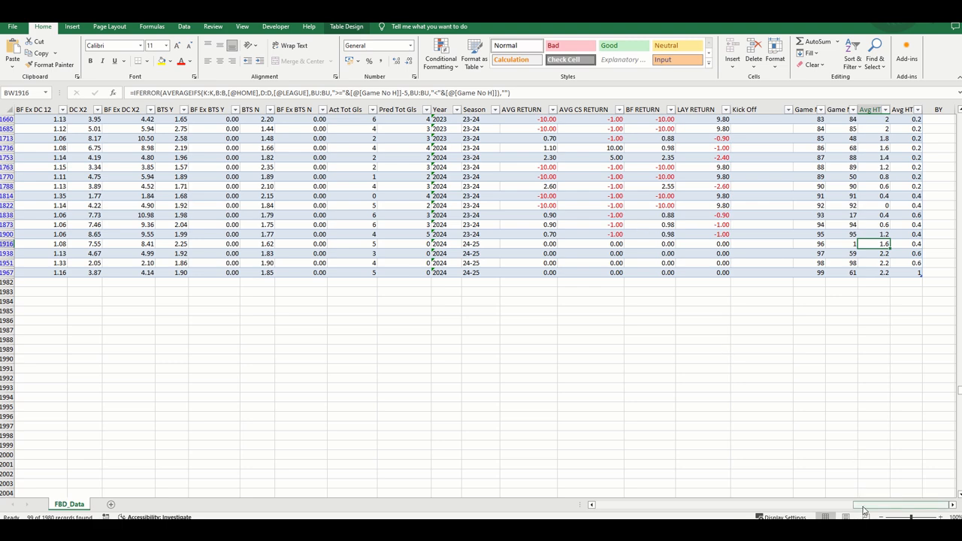
drag(860, 505, 472, 513)
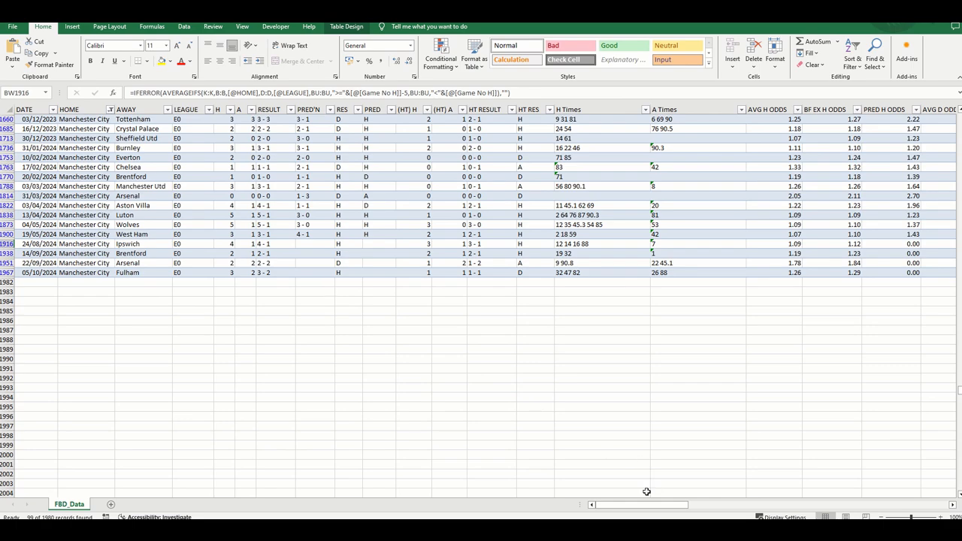
drag(646, 504, 856, 504)
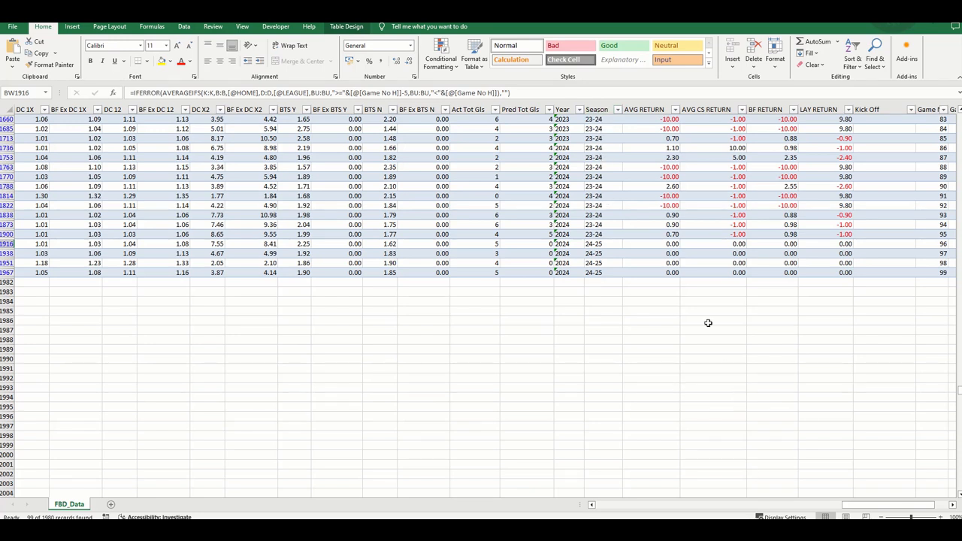
drag(863, 506, 912, 508)
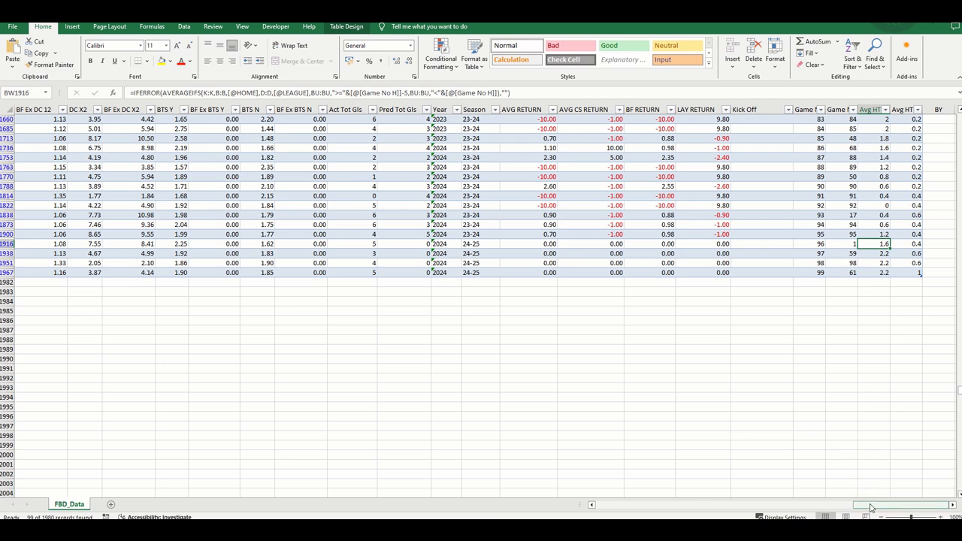
Compare the average of the (HT) H goals in K1753:K1814 with the home average for the 03/04/2024 match against Aston Villa.
drag(868, 504, 571, 510)
drag(654, 512, 483, 510)
drag(425, 196, 421, 155)
drag(421, 155, 421, 156)
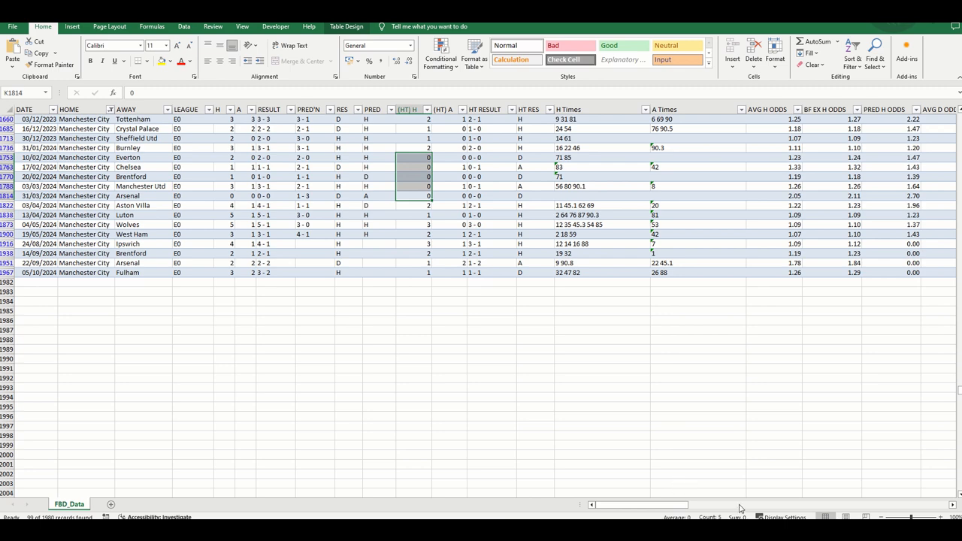
drag(682, 505, 945, 505)
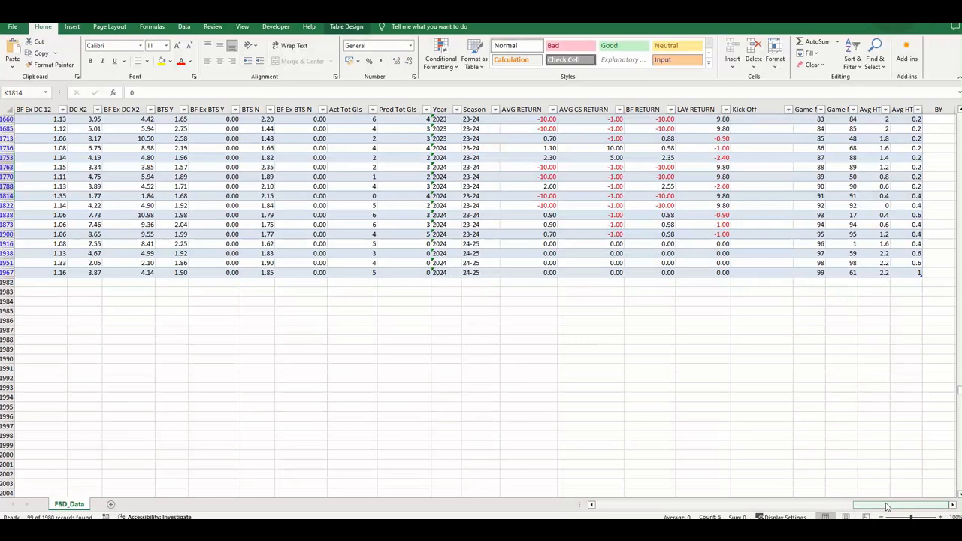
drag(887, 505, 584, 516)
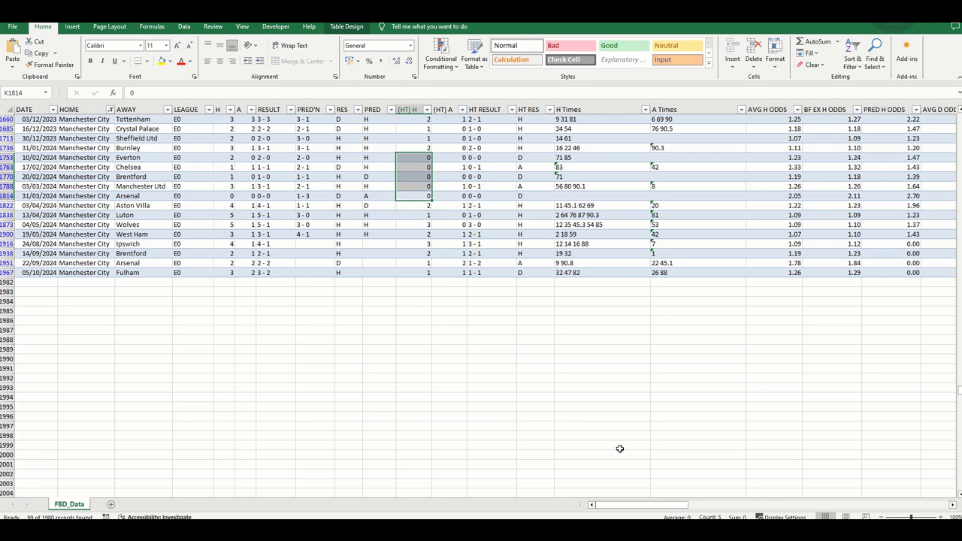
Remove the Manchester City filter from the HOME column by selecting all teams.
drag(660, 505, 579, 481)
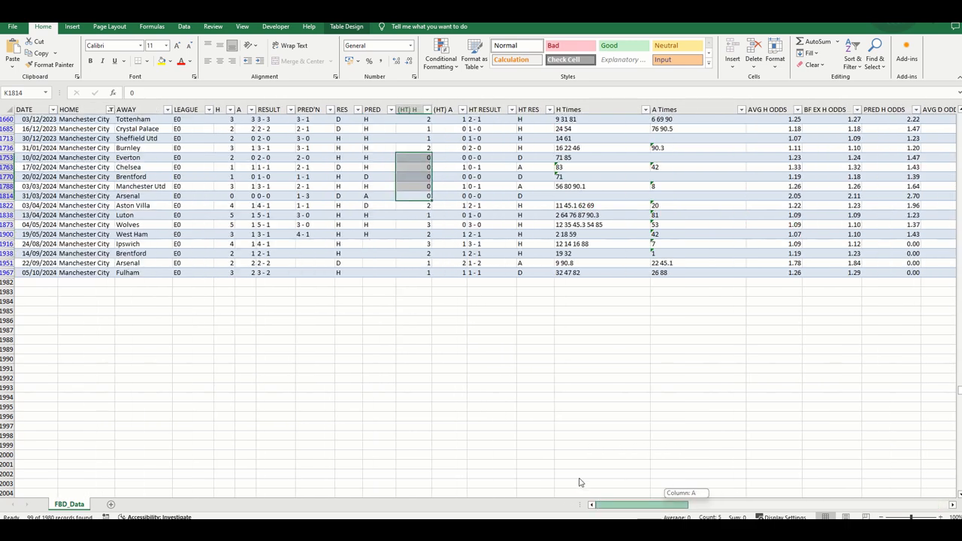
click(109, 110)
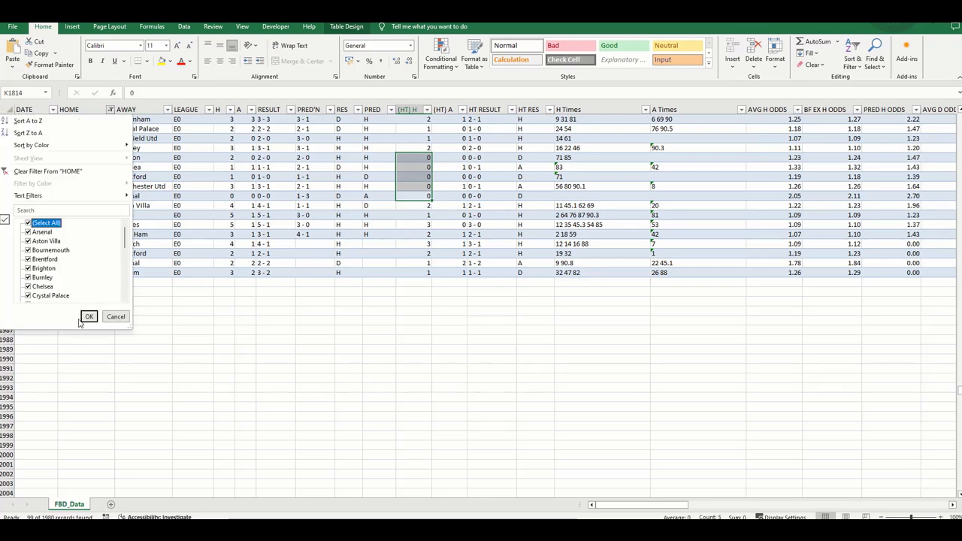
click(83, 319)
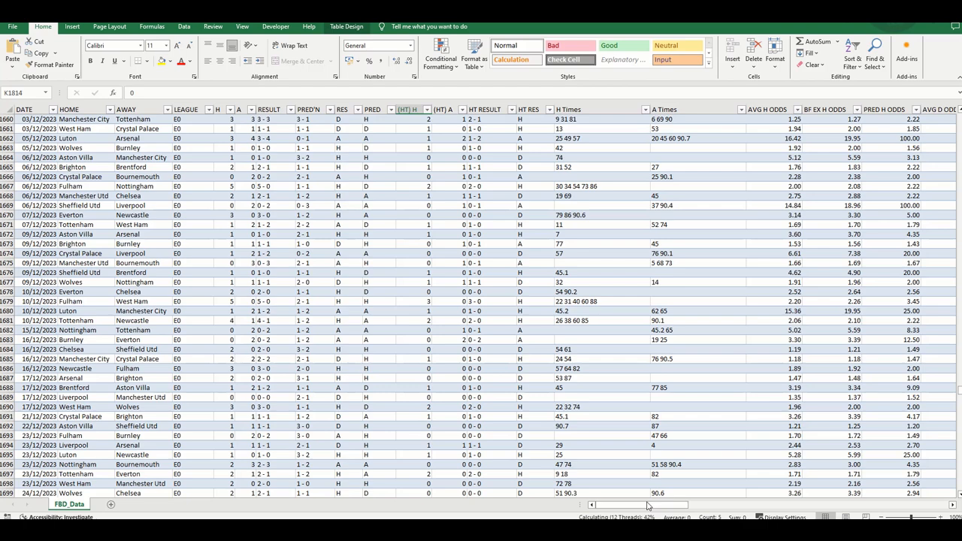
Add a new table column in BY with the header "Avg HT (H)" in BY1.
drag(646, 504, 721, 505)
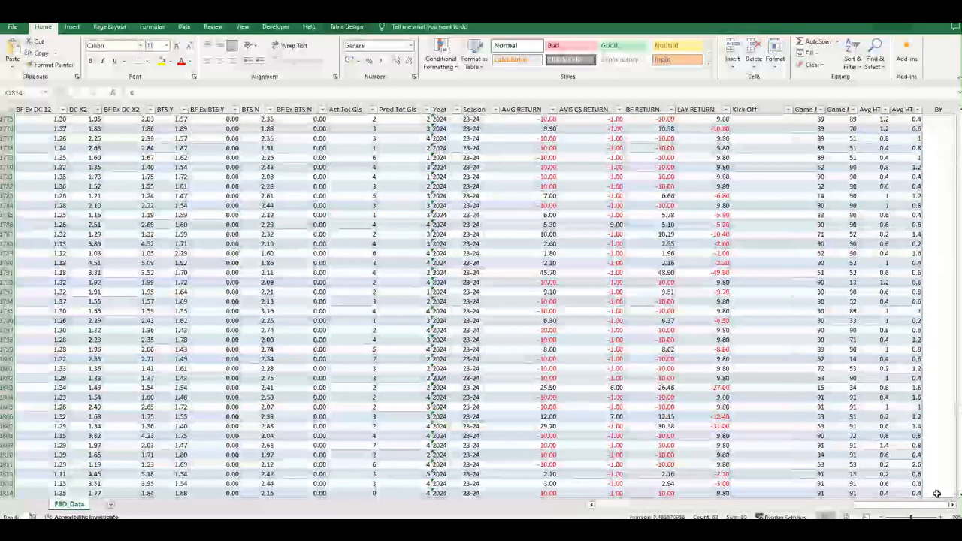
drag(959, 413, 947, 102)
click(927, 119)
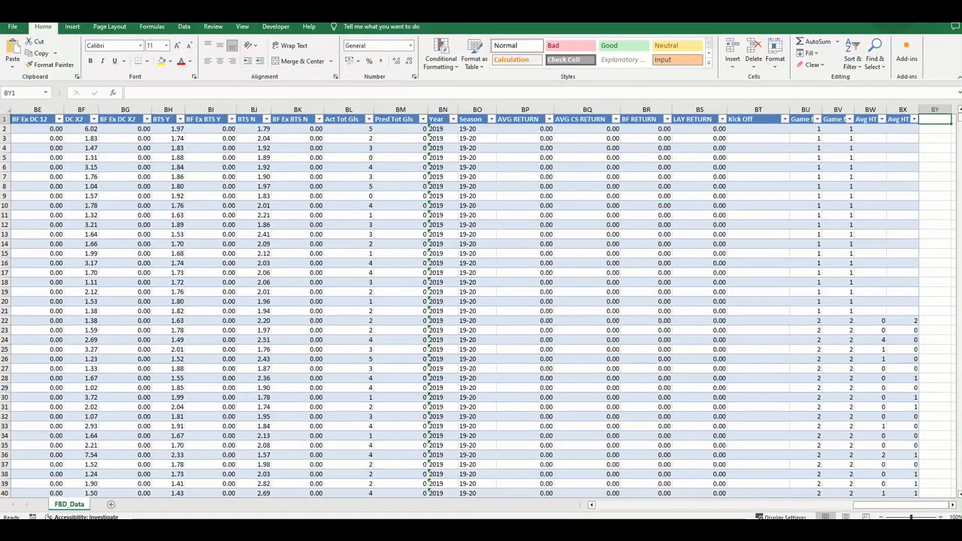
key(alt+Tab)
click(924, 122)
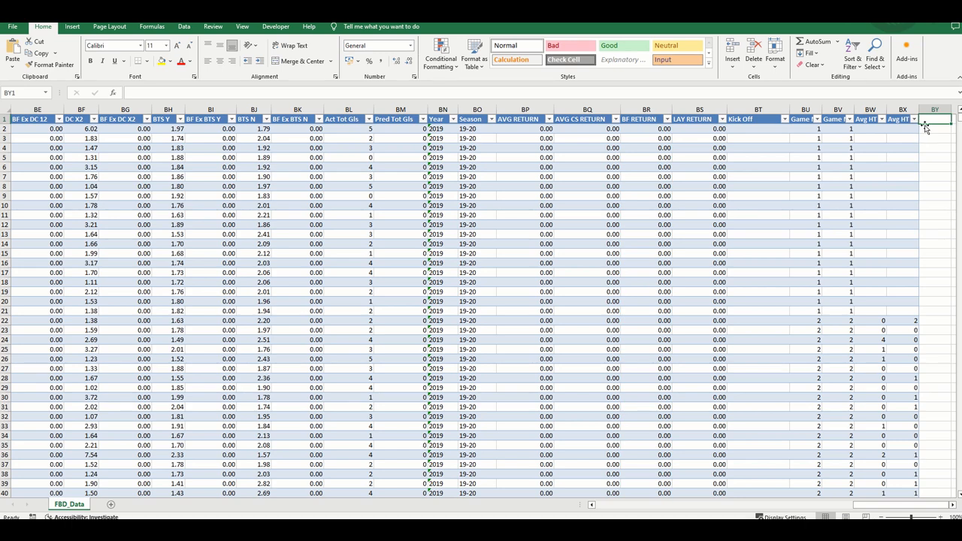
text(A)
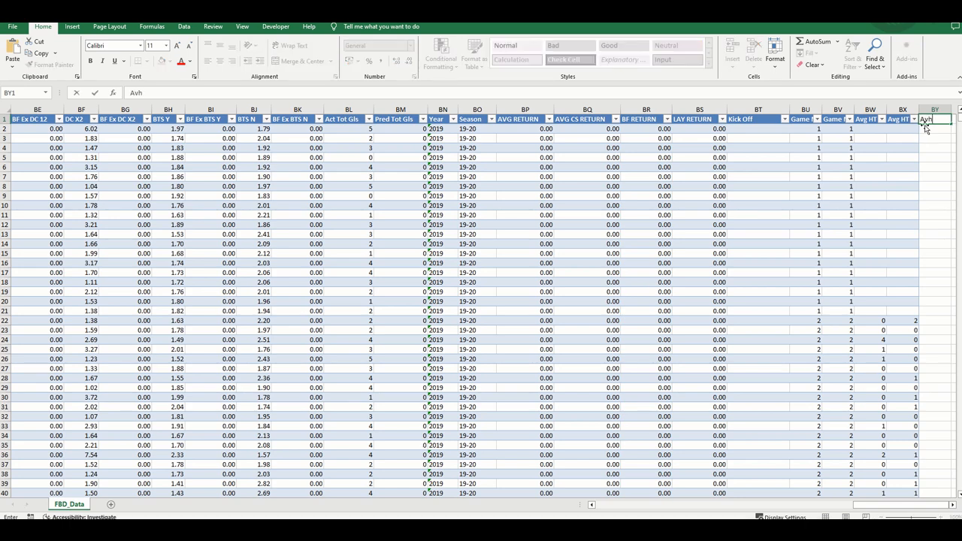
text(vg HT)
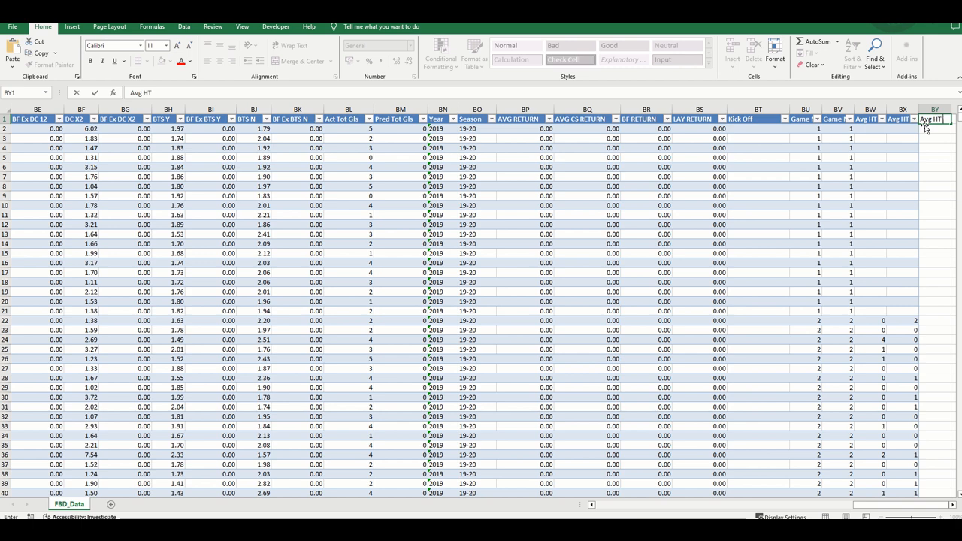
text( (H))
key(Return)
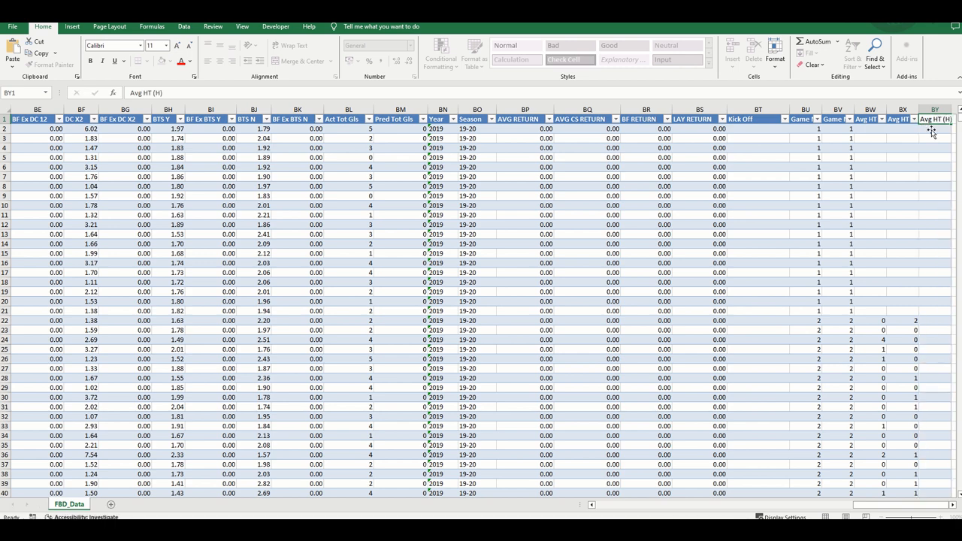
Start an AVERAGEIFS formula in BY2 with the (HT) H column K:K as the average range.
click(952, 505)
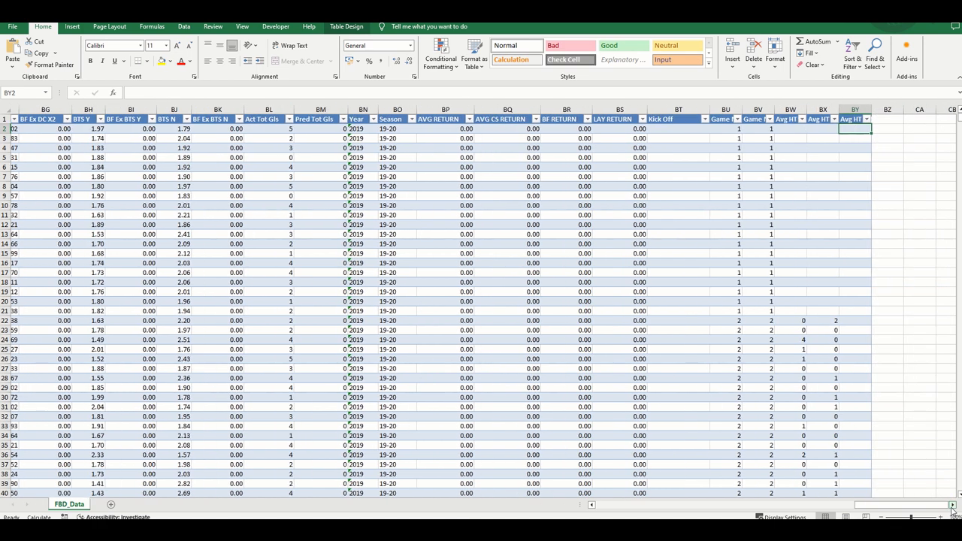
click(952, 505)
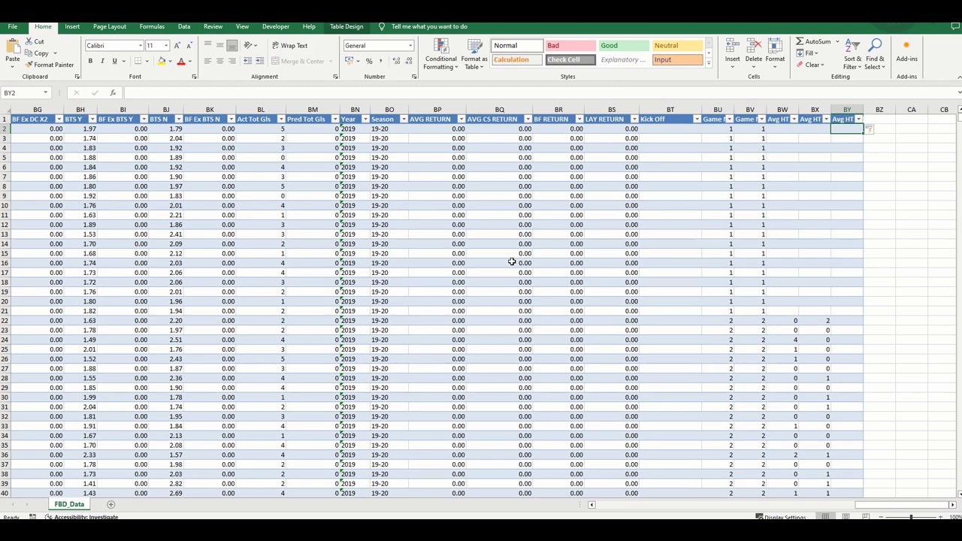
click(405, 94)
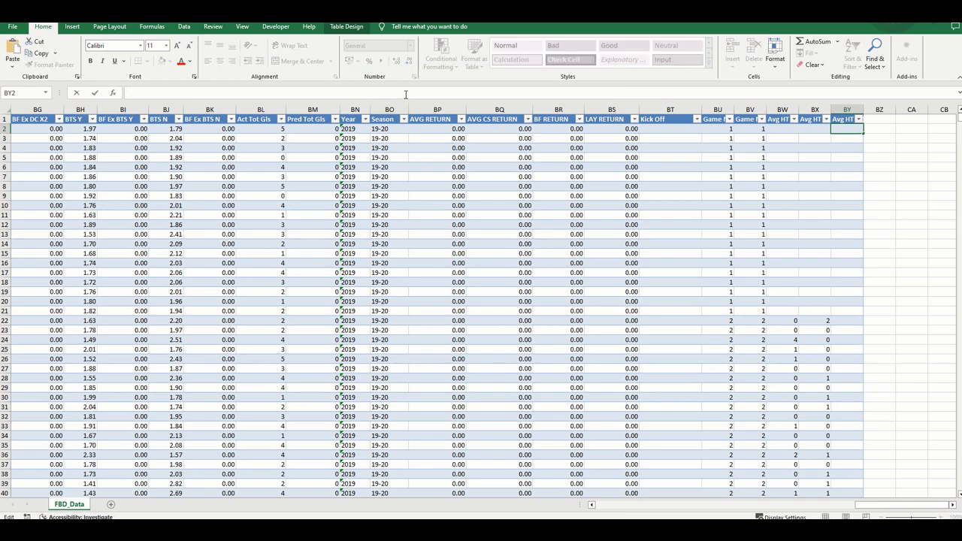
text(=averageifs)
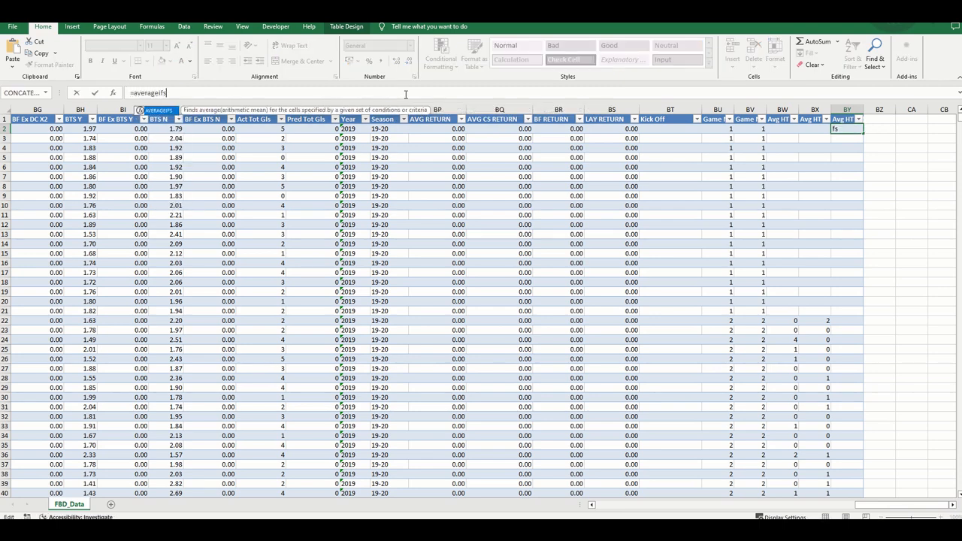
text(()
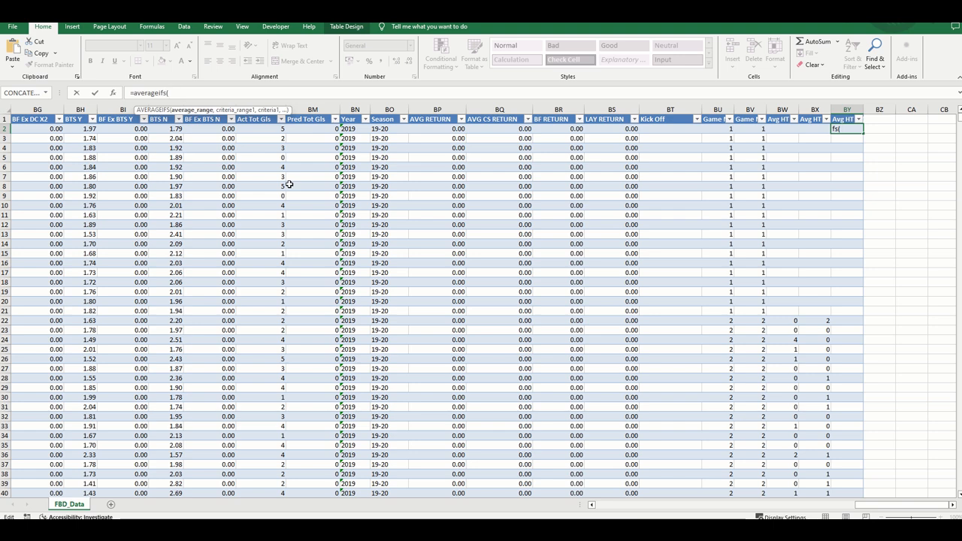
click(113, 93)
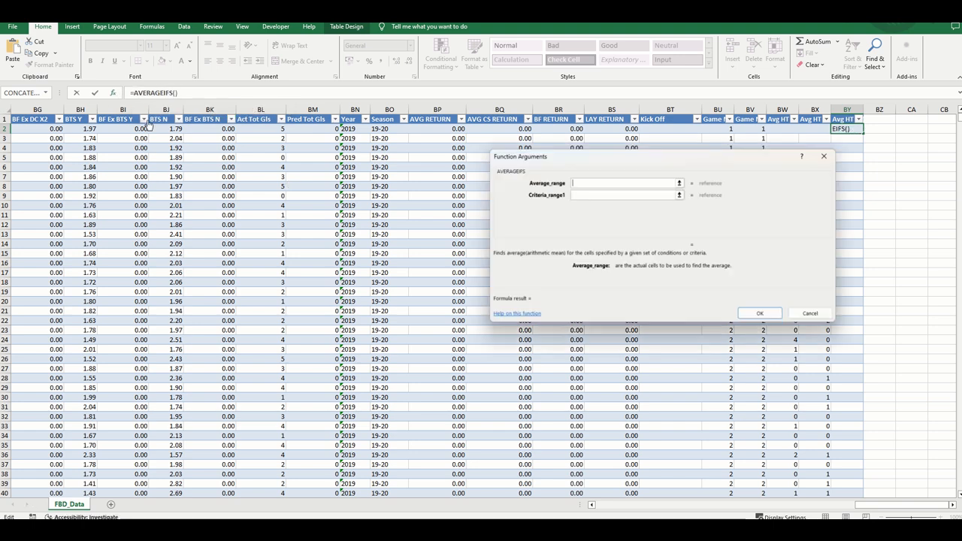
drag(897, 504, 566, 500)
click(412, 118)
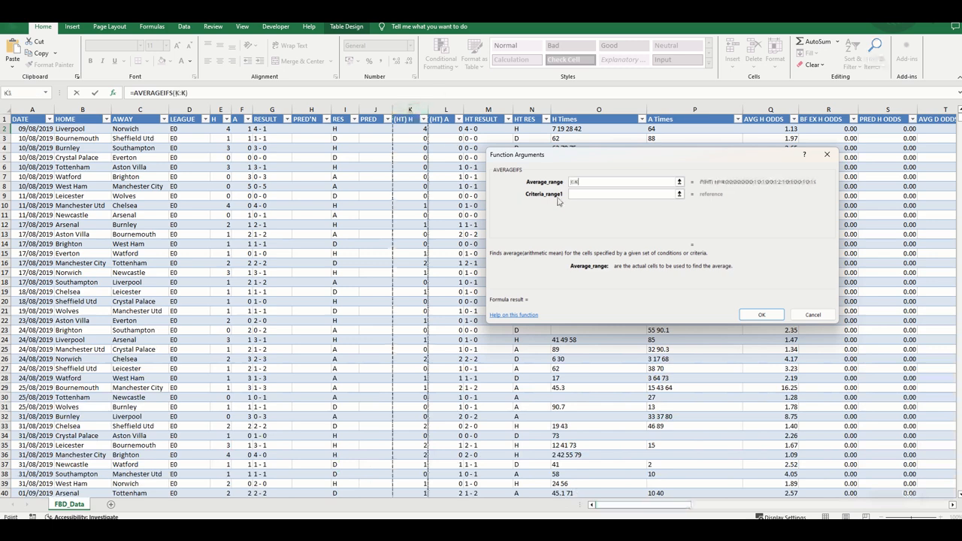
click(585, 194)
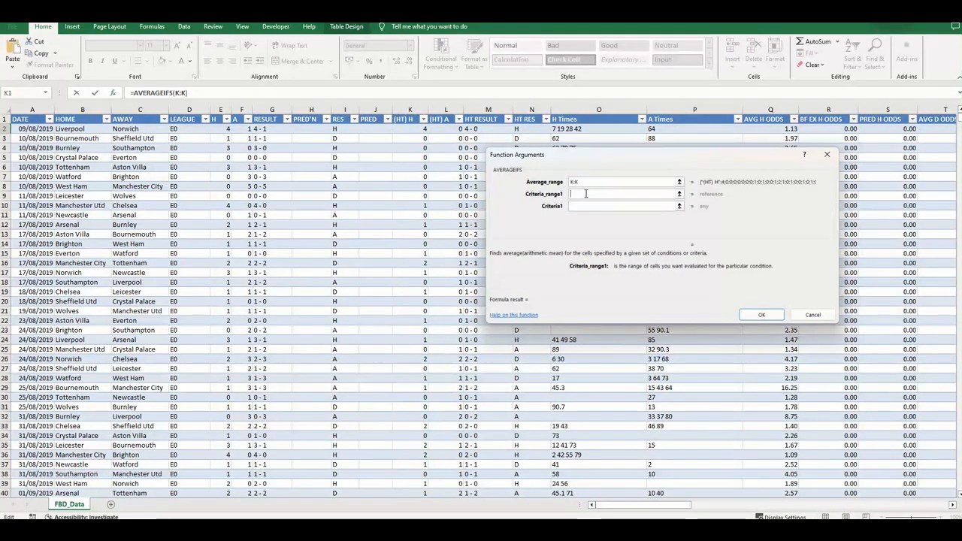
click(140, 109)
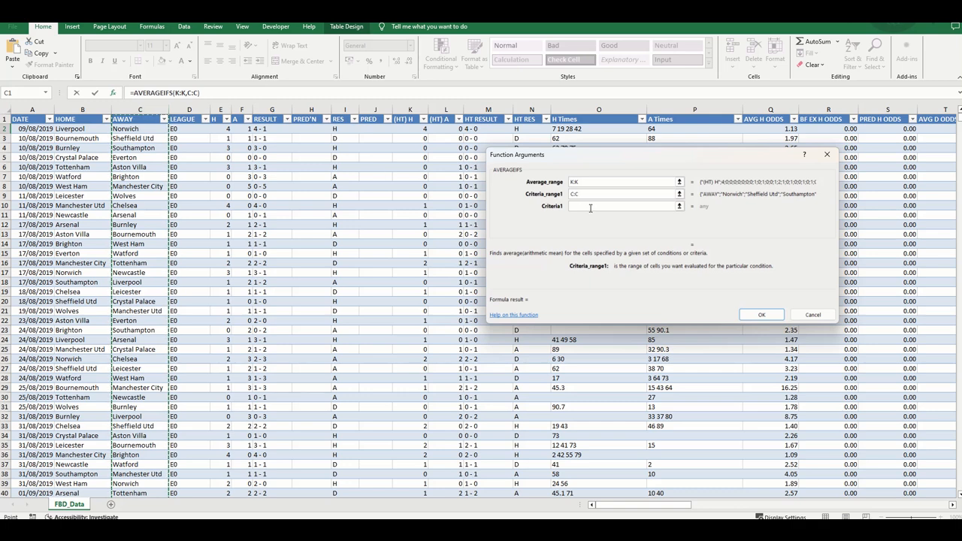
key(Tab)
click(153, 129)
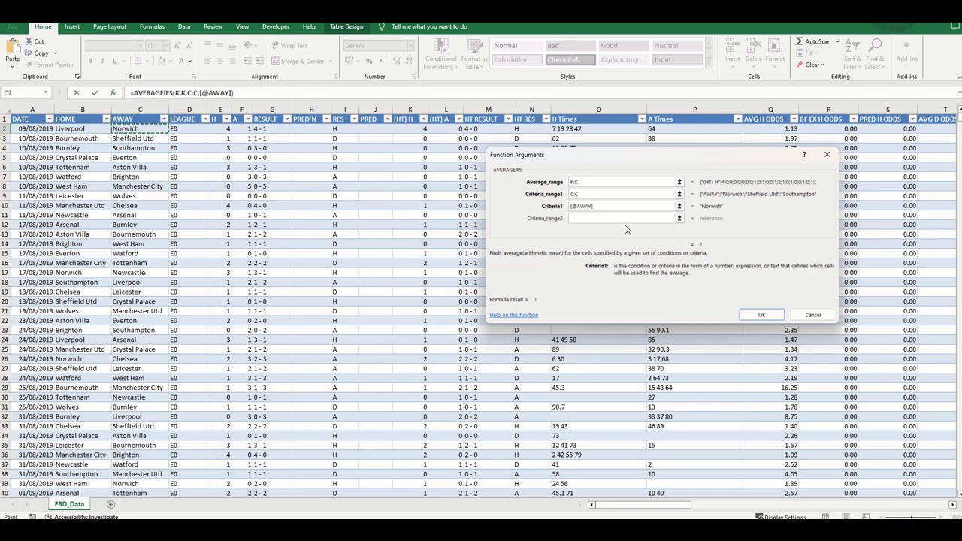
click(618, 219)
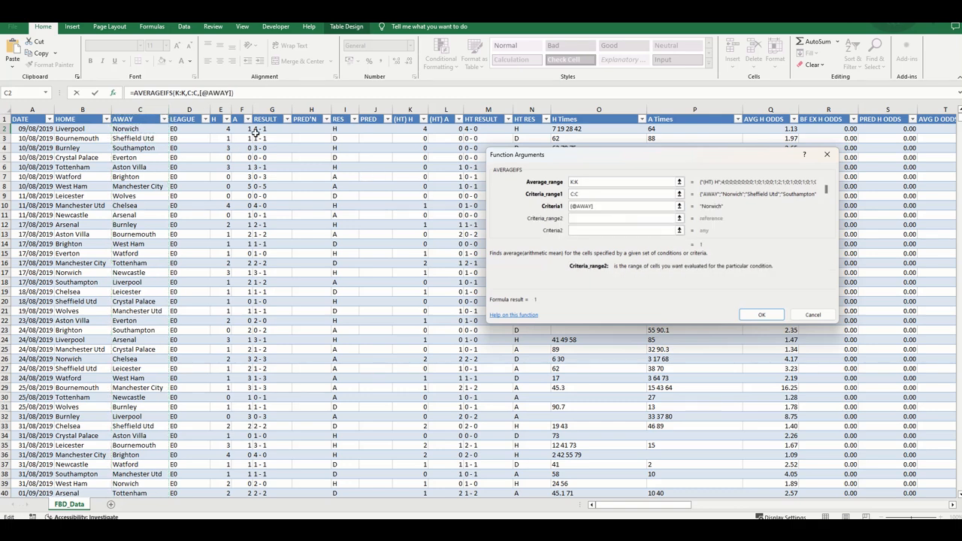
click(190, 110)
key(Tab)
click(180, 129)
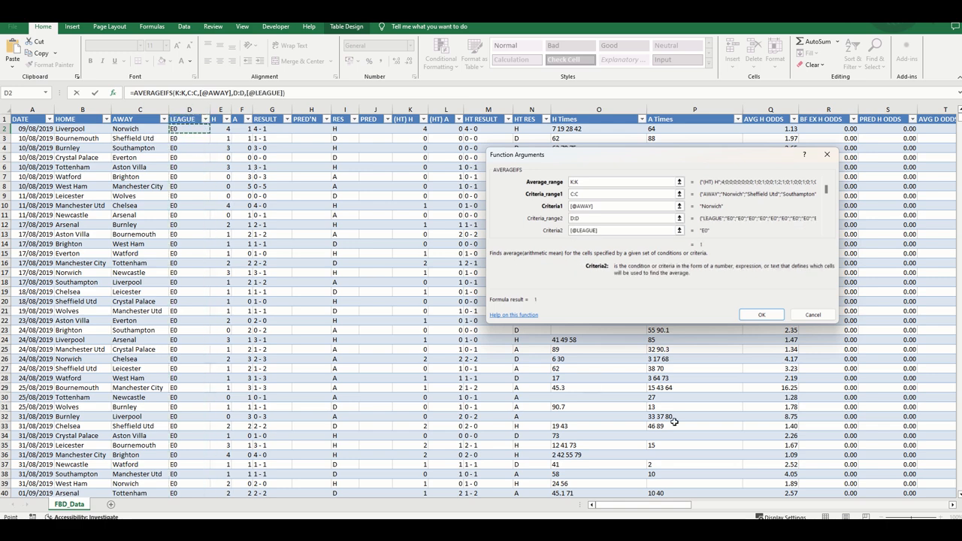
Add a third criterion limiting BV:BV to "<"&[@[Game No A]].
drag(672, 504, 901, 506)
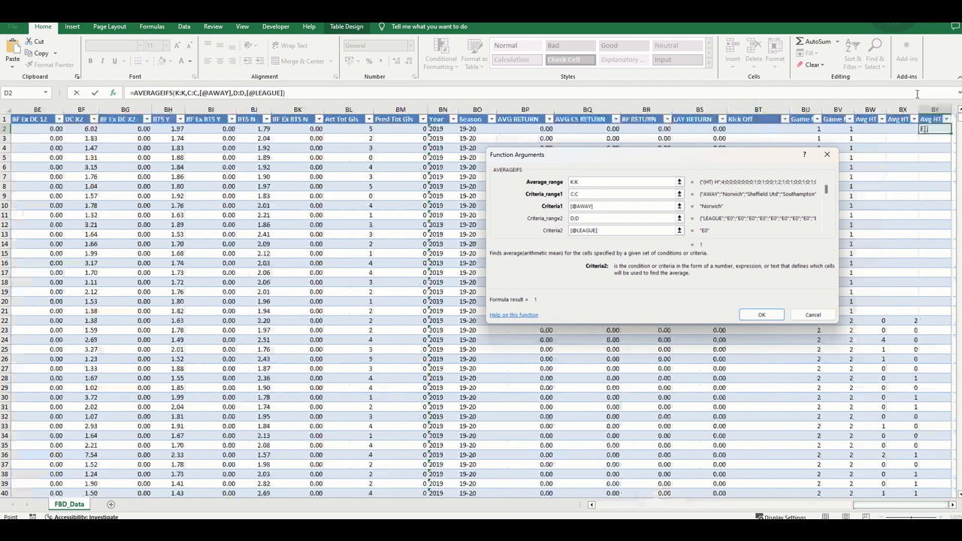
key(Tab)
click(841, 108)
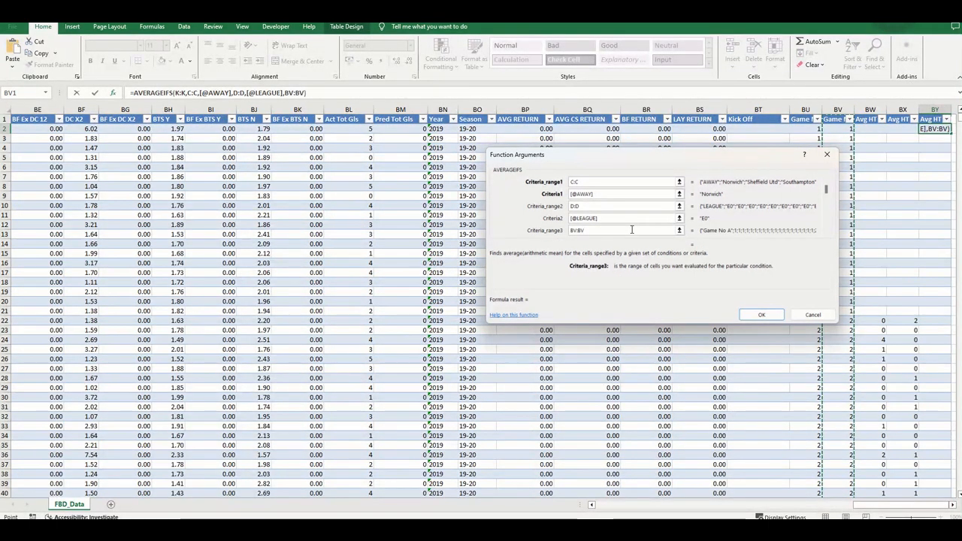
key(Tab)
text("<"&)
click(849, 129)
key(Tab)
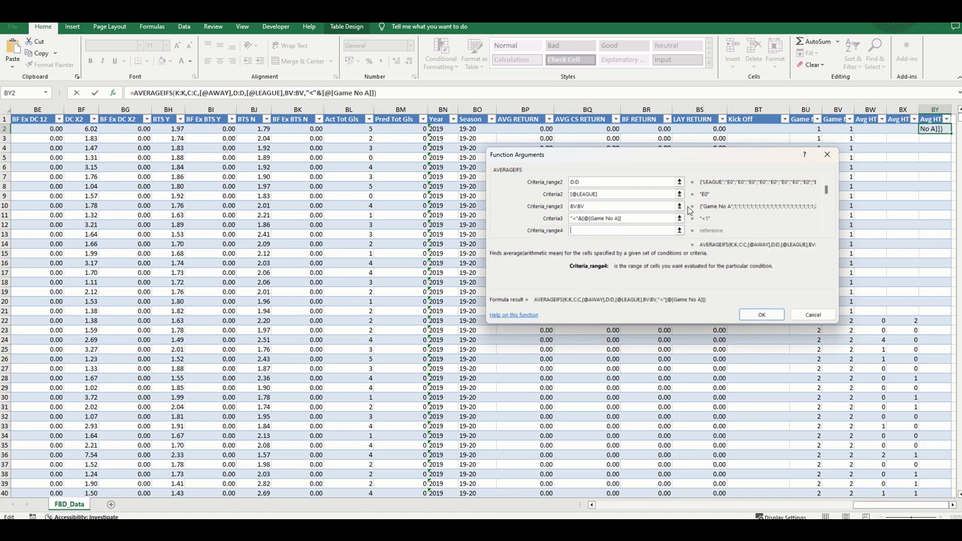
Add a fourth criterion on BV:BV of ">="&[@[Game No A]]-5 and enter the AVERAGEIFS formula.
click(839, 110)
key(Tab)
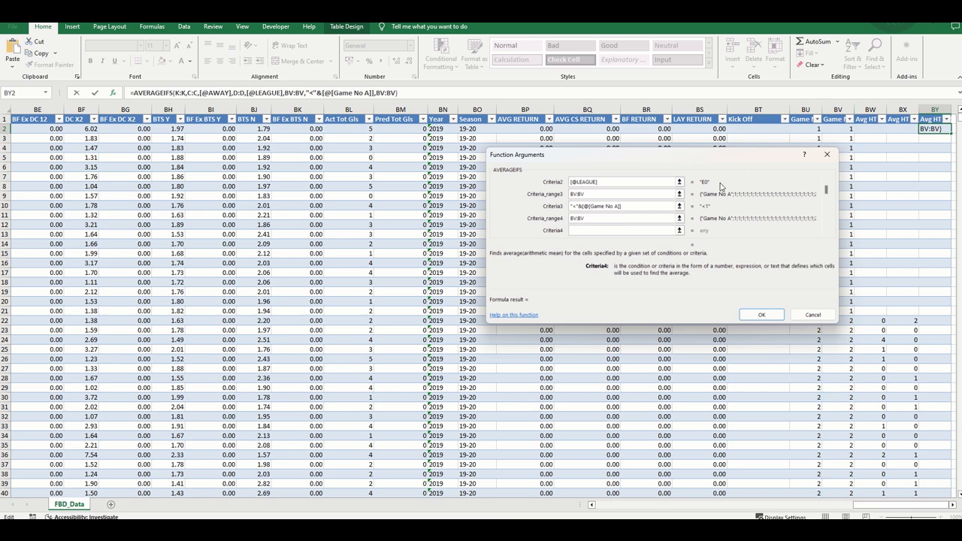
text(">=")
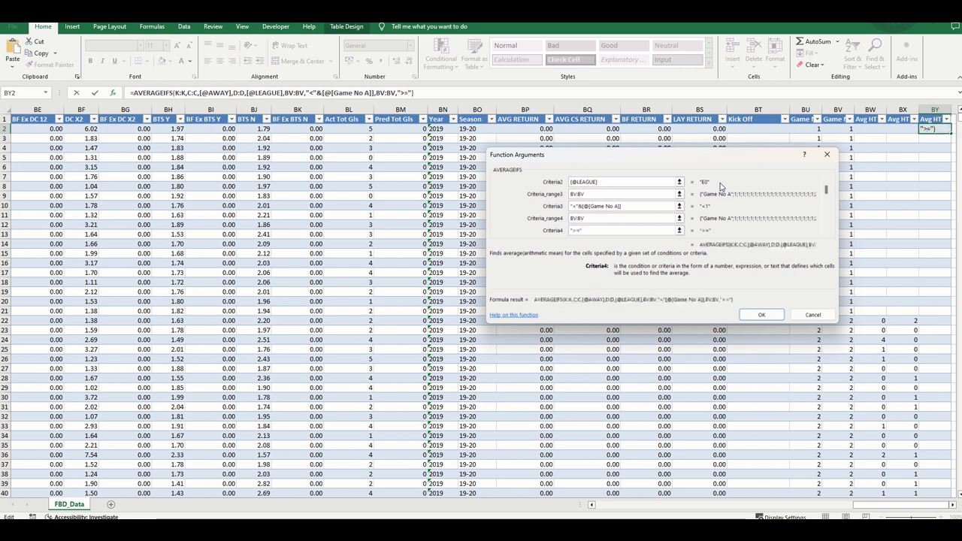
text(&)
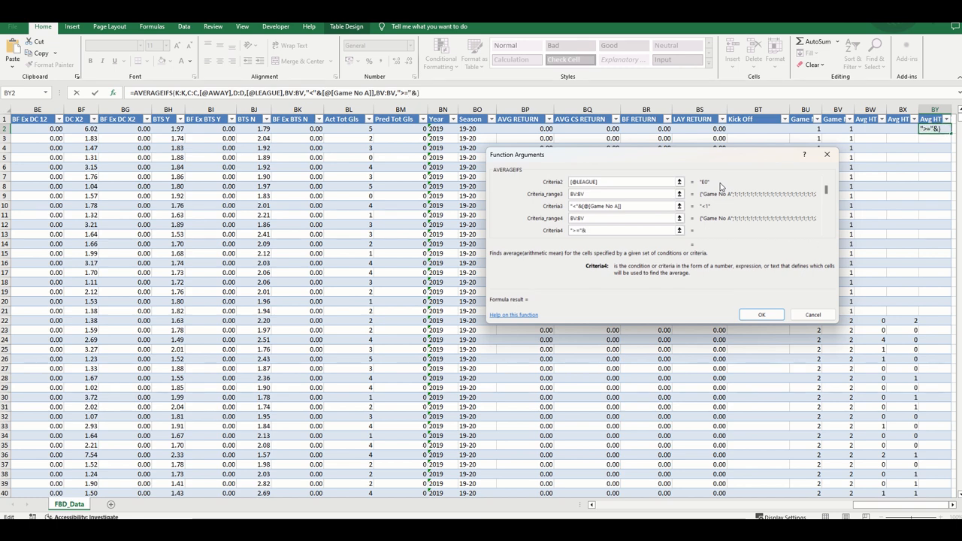
click(838, 128)
text(-5)
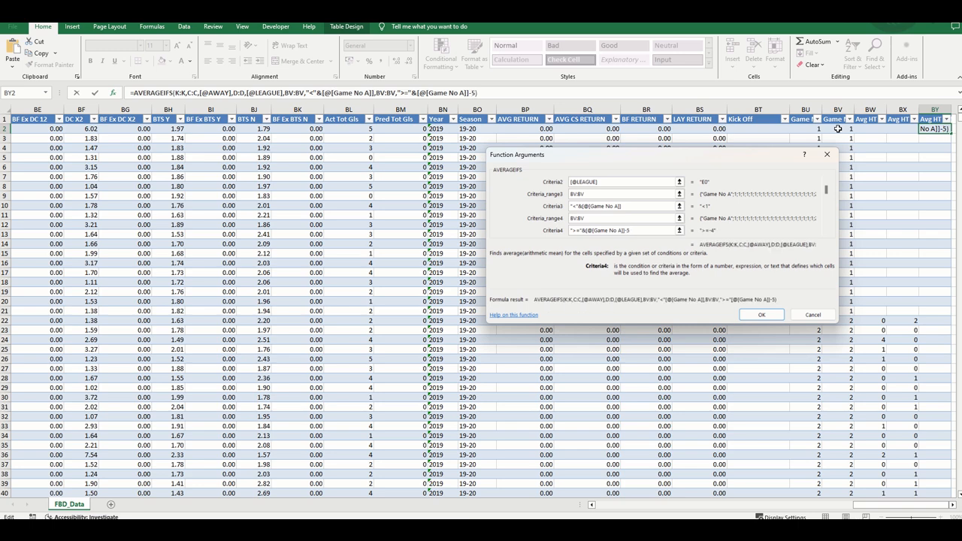
click(773, 314)
Wrap the AVERAGEIFS formula in BY2 in IFERROR with "" as the value if error.
drag(660, 90, 73, 95)
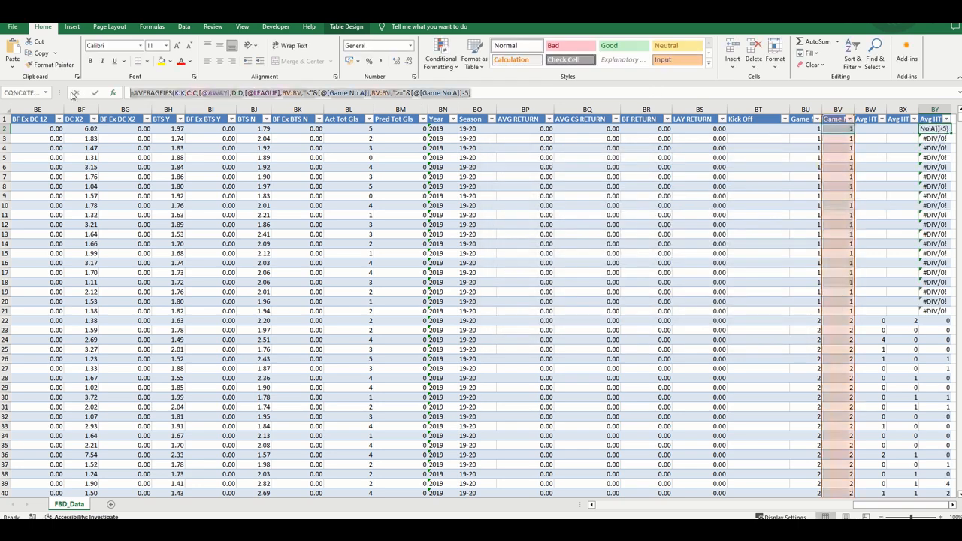
text(=)
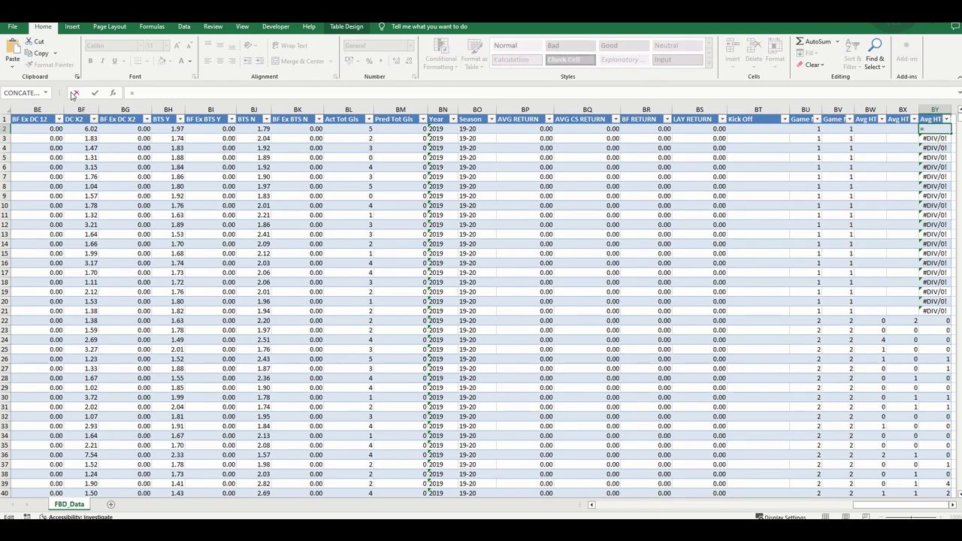
text(iferror()
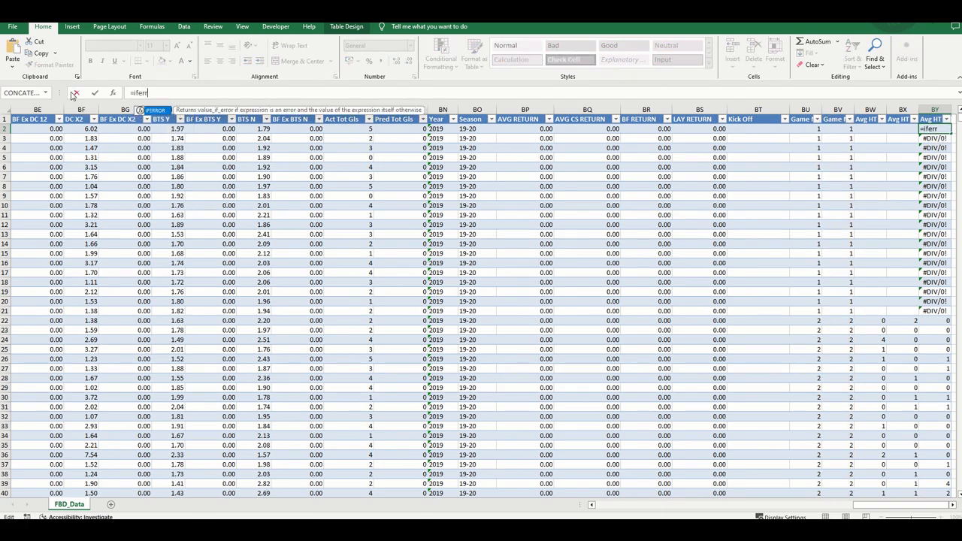
click(112, 92)
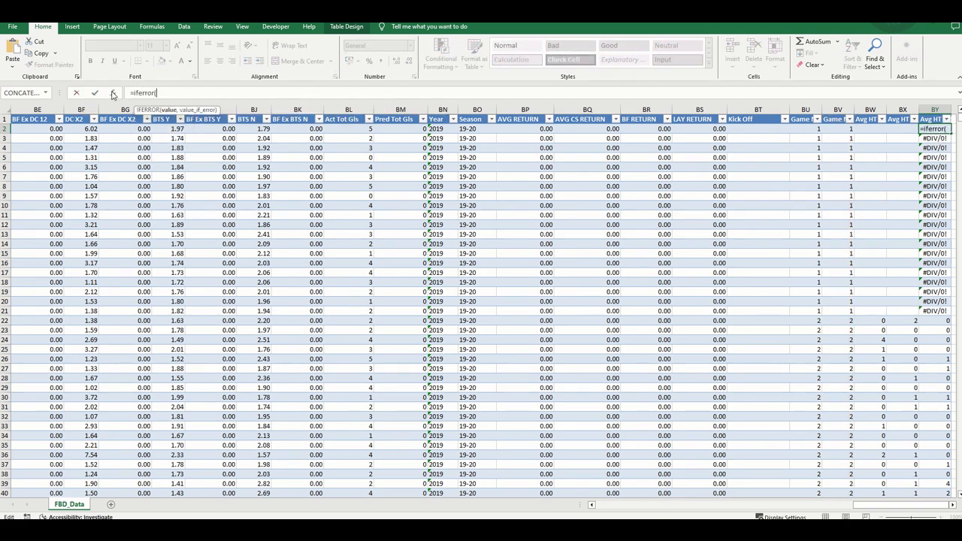
key(ctrl+v)
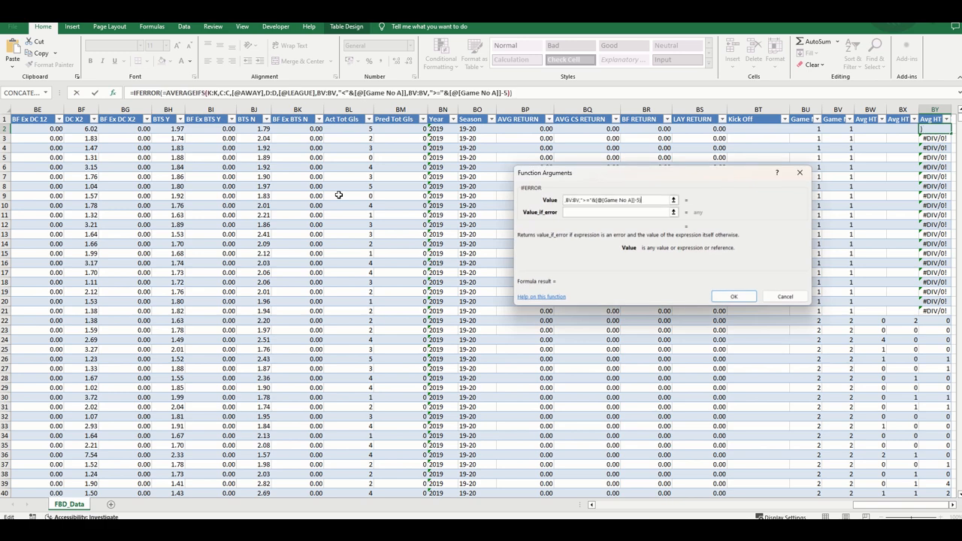
key(Tab)
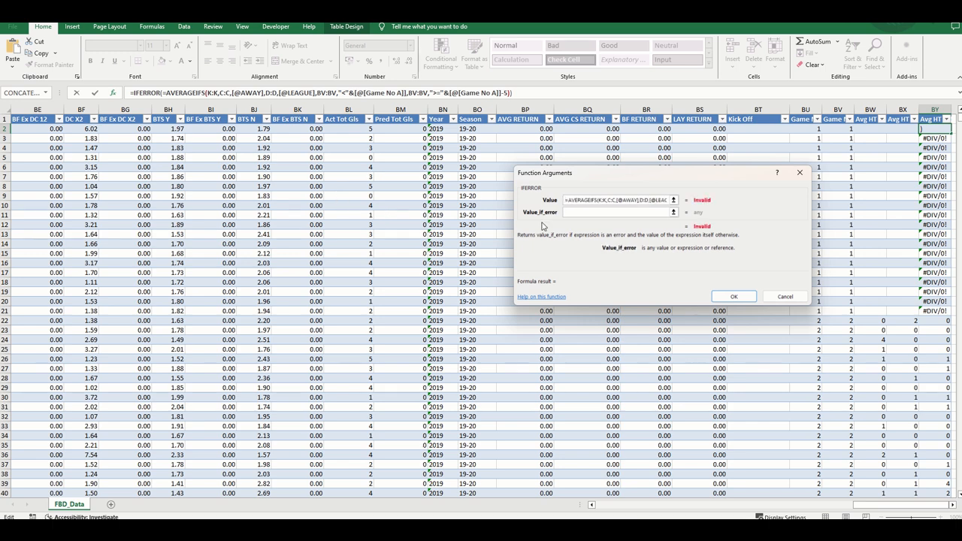
click(568, 199)
key(BackSpace)
click(566, 216)
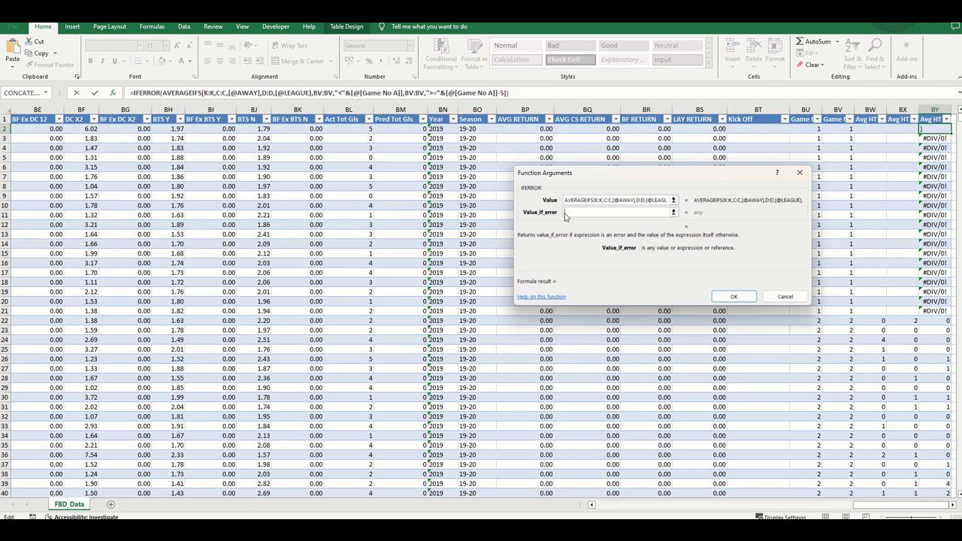
text("")
click(733, 296)
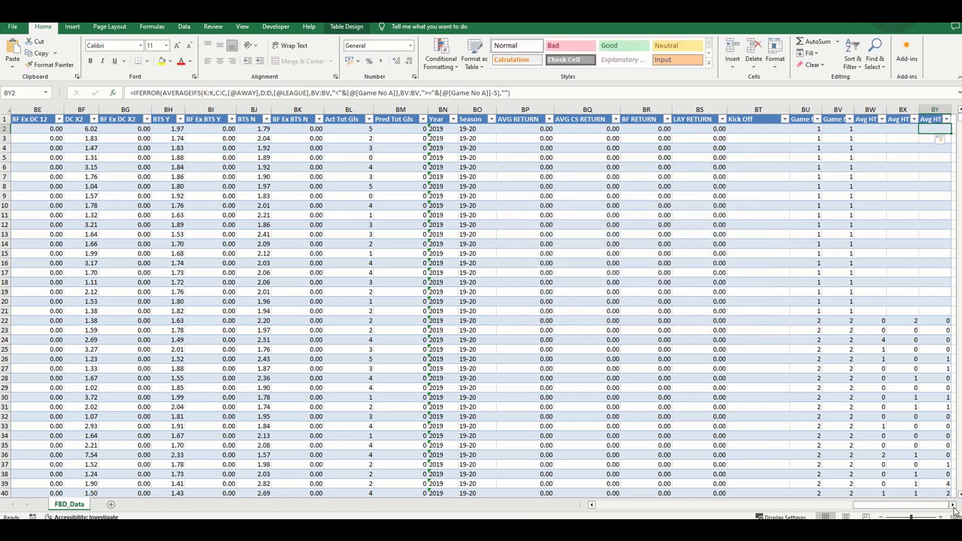
Add a new table column with the header "Avg HT (A)" in BZ1.
click(952, 505)
click(952, 505)
click(786, 119)
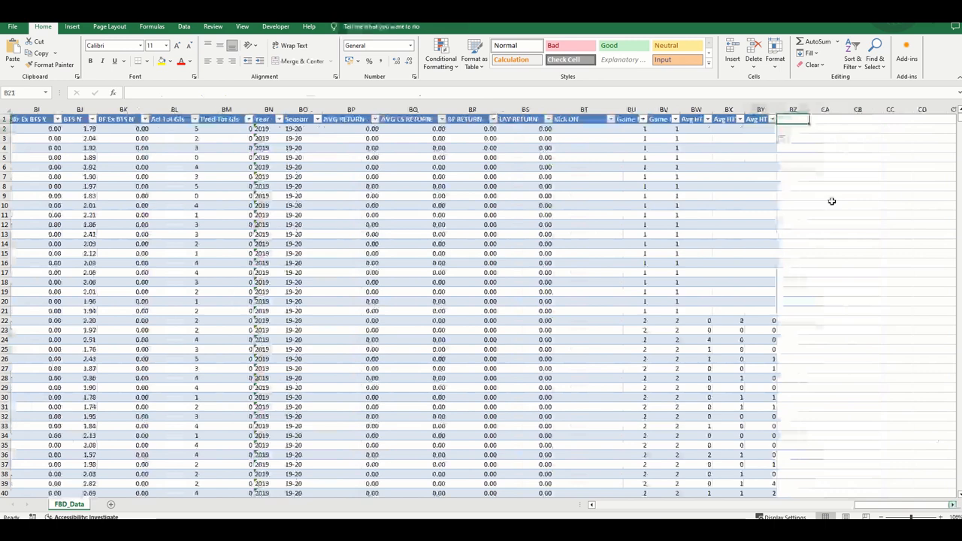
text(Avg)
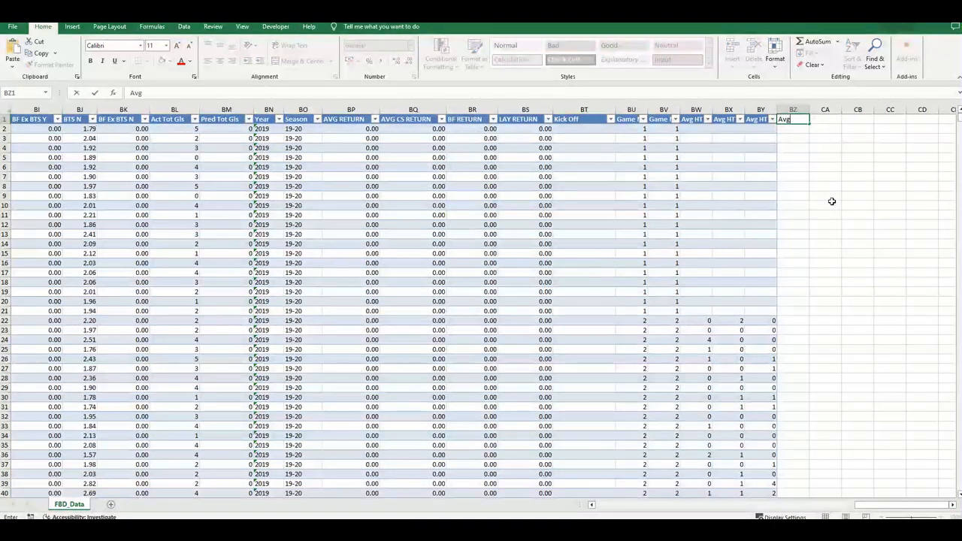
text( HT (A))
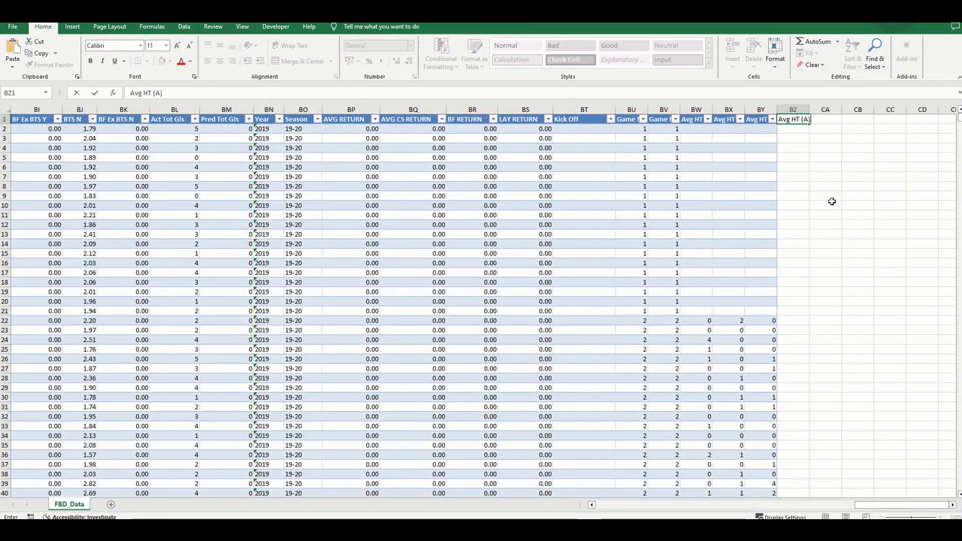
key(ctrl+Return)
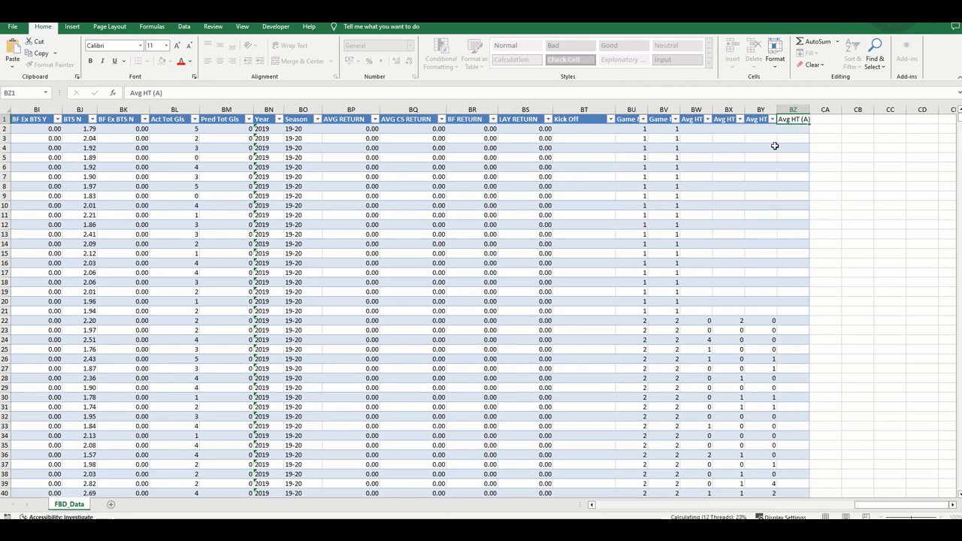
key(Return)
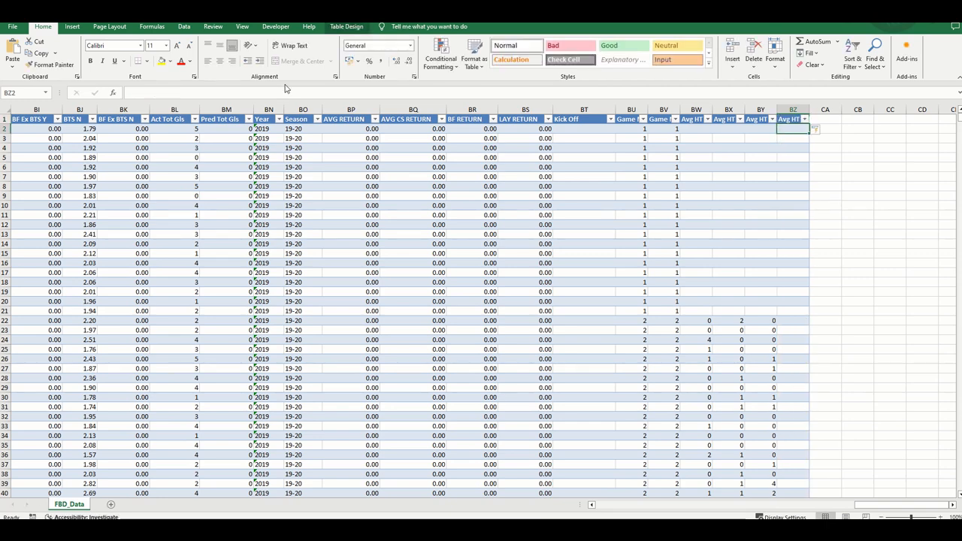
Start an AVERAGEIFS formula in BZ2 with L:L, the (HT) A column, as the average range.
text(=averageifs()
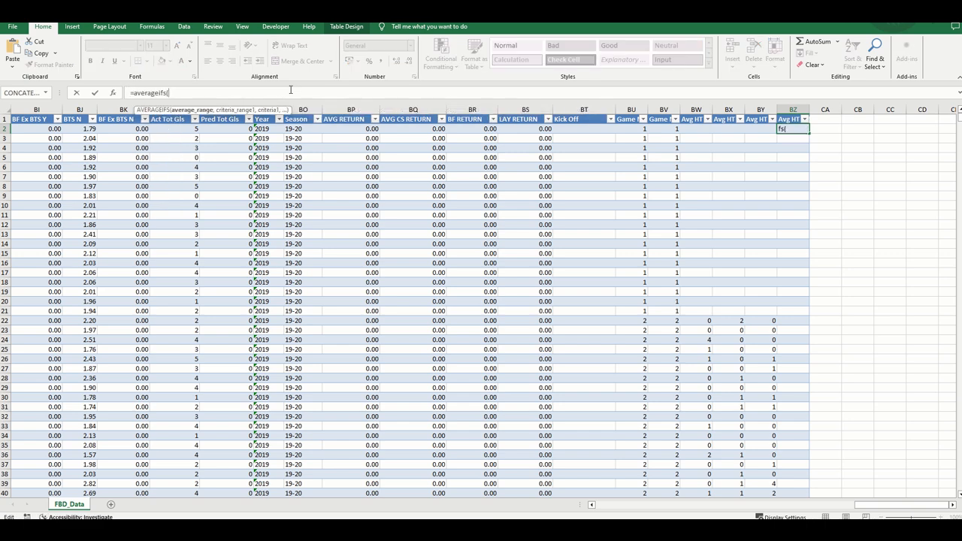
click(114, 93)
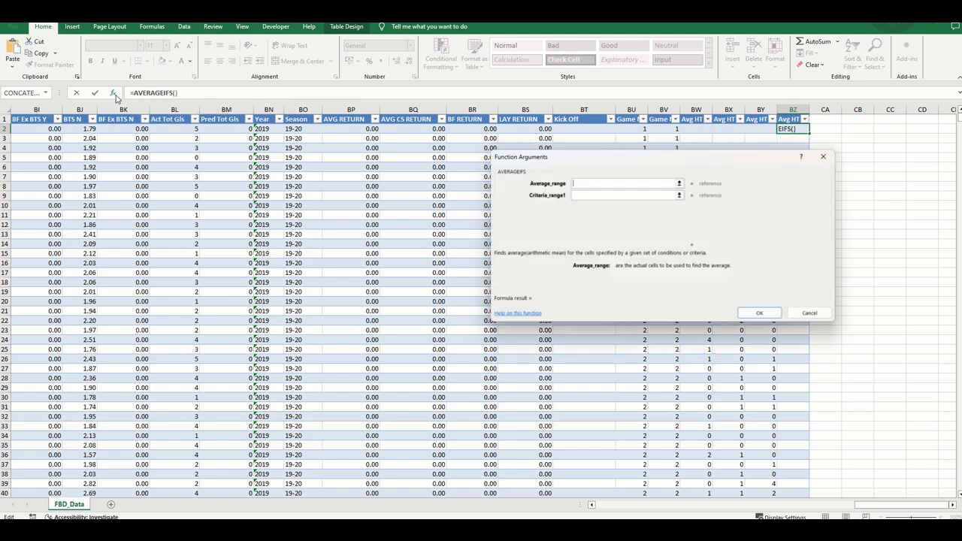
drag(894, 504, 607, 507)
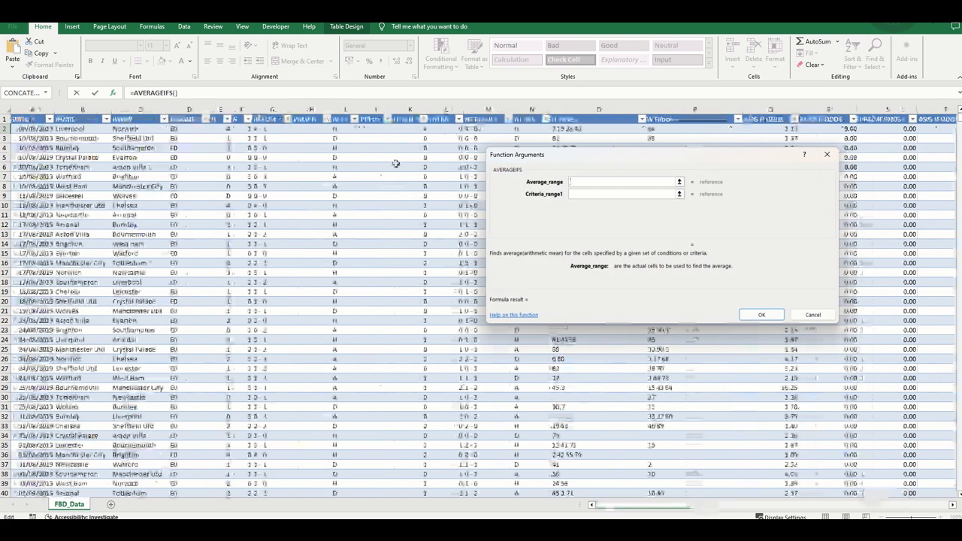
click(446, 111)
key(Tab)
click(139, 110)
key(Tab)
click(140, 129)
key(Tab)
click(184, 110)
key(Tab)
click(182, 129)
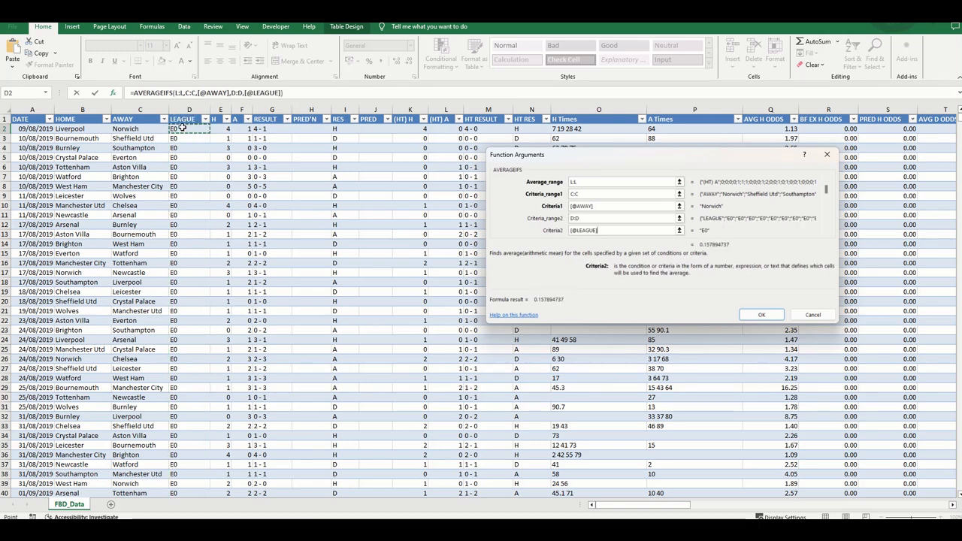
key(Tab)
Add a third criterion to the BZ2 formula limiting BV:BV to "<"&[@[Game No A]].
drag(642, 504, 902, 504)
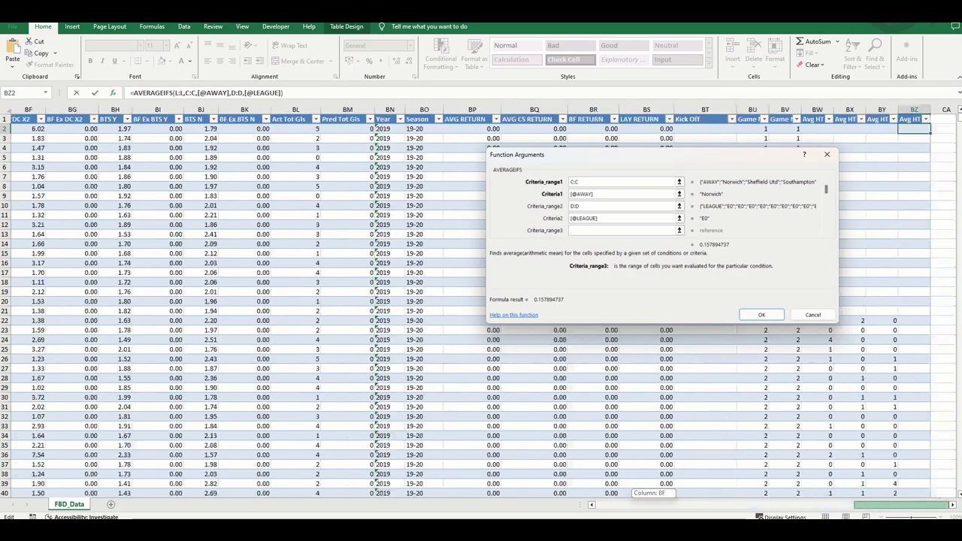
click(782, 109)
key(Tab)
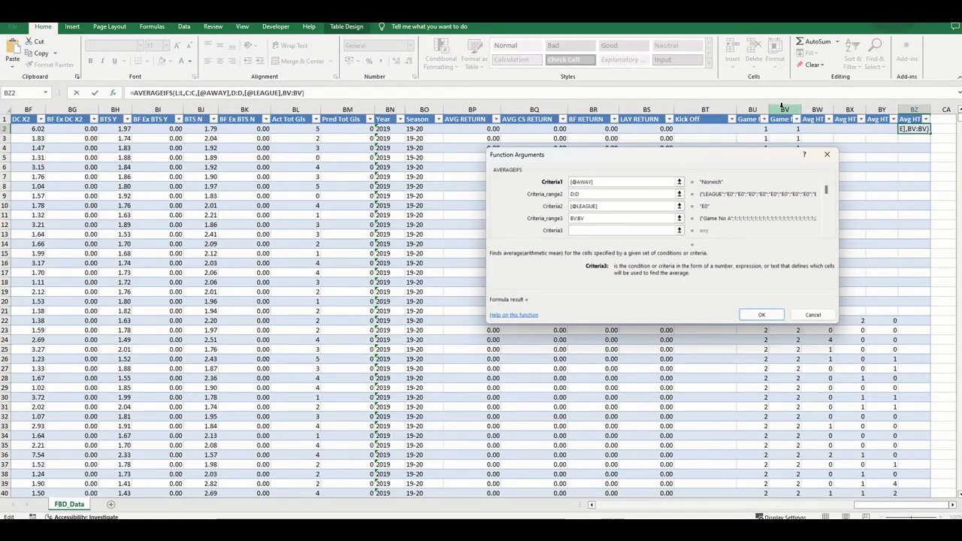
text(<)
key(BackSpace)
text("<")
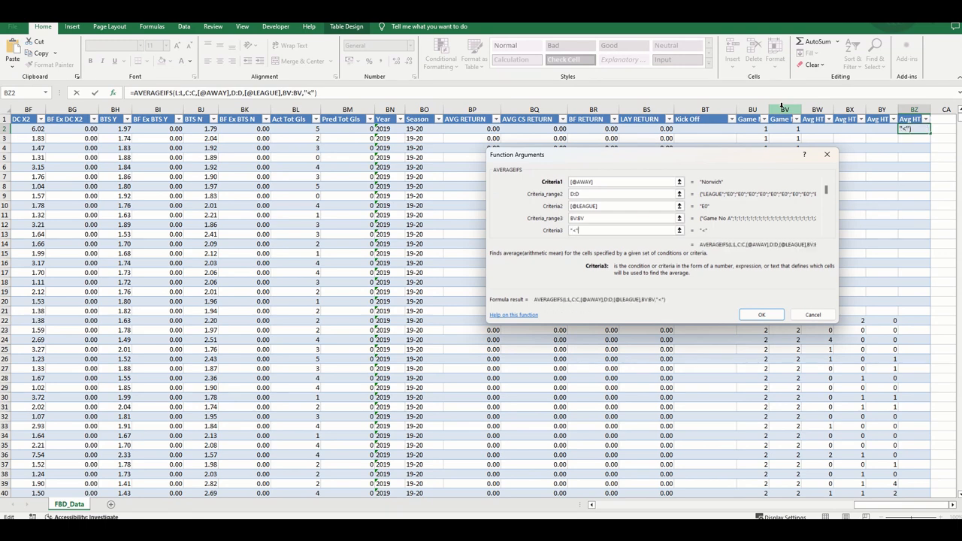
text(&)
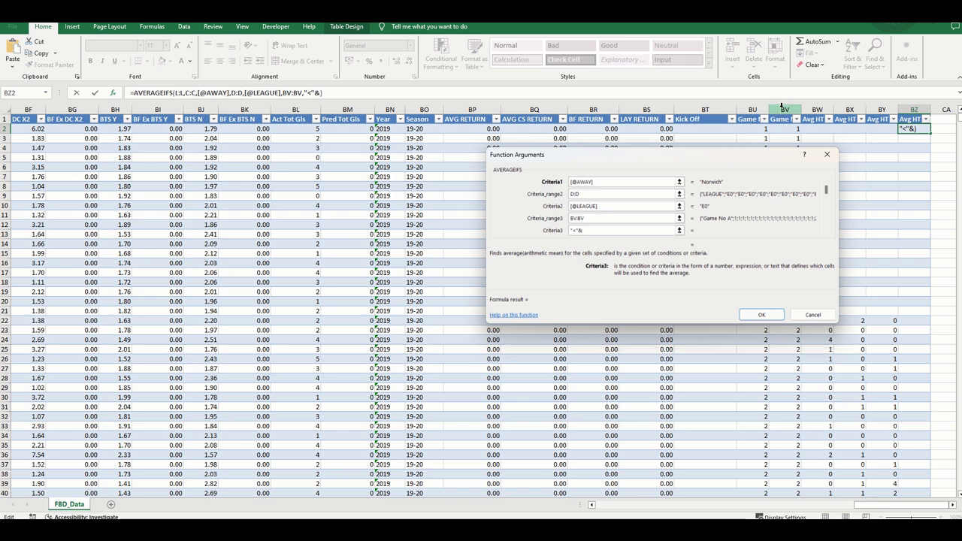
click(792, 130)
key(Tab)
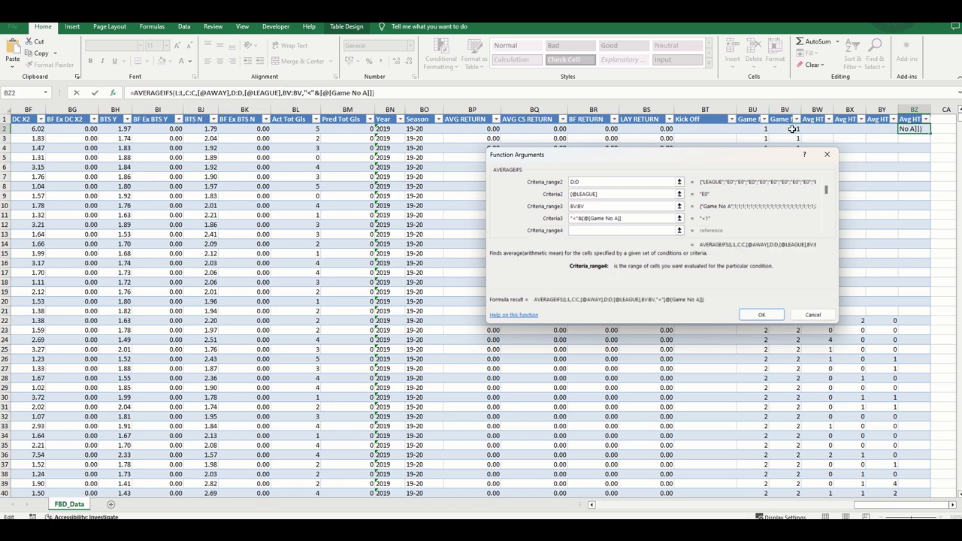
Set BV:BV as the fourth criteria range of the BZ2 formula.
click(786, 108)
key(Tab)
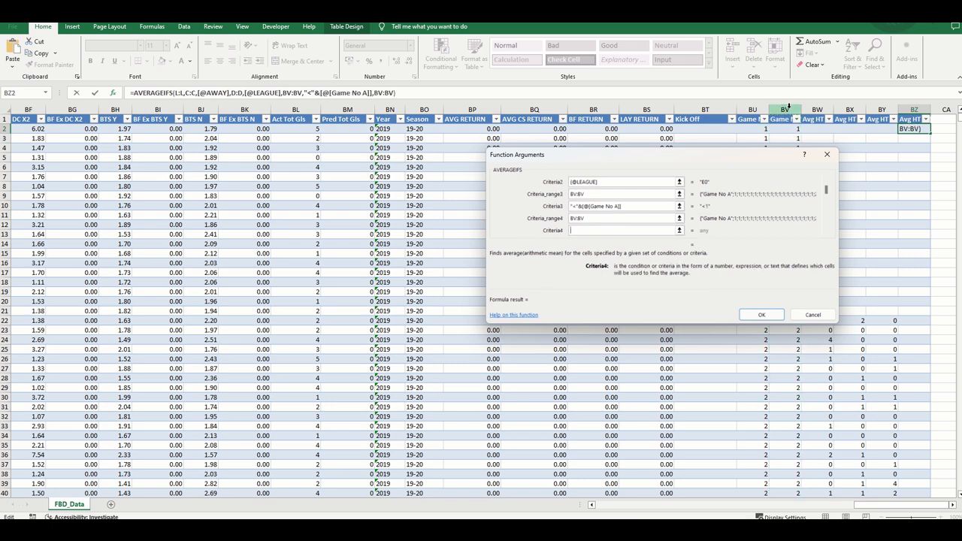
Try the expression ">="+[@[Game No A]]-5 as the fourth AVERAGEIFS criterion in BZ2 and enter the formula.
text(">+)
text(">=)
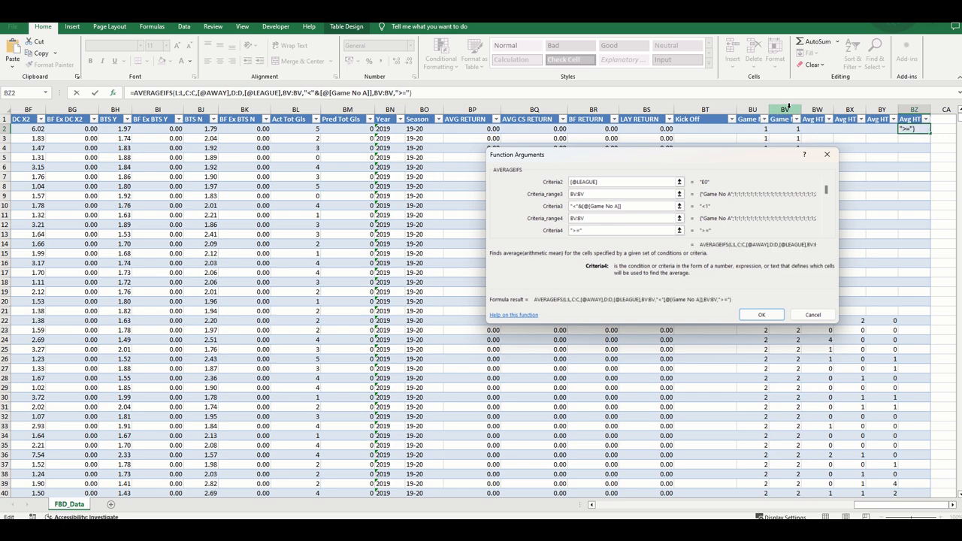
text(+)
click(786, 128)
text(-5)
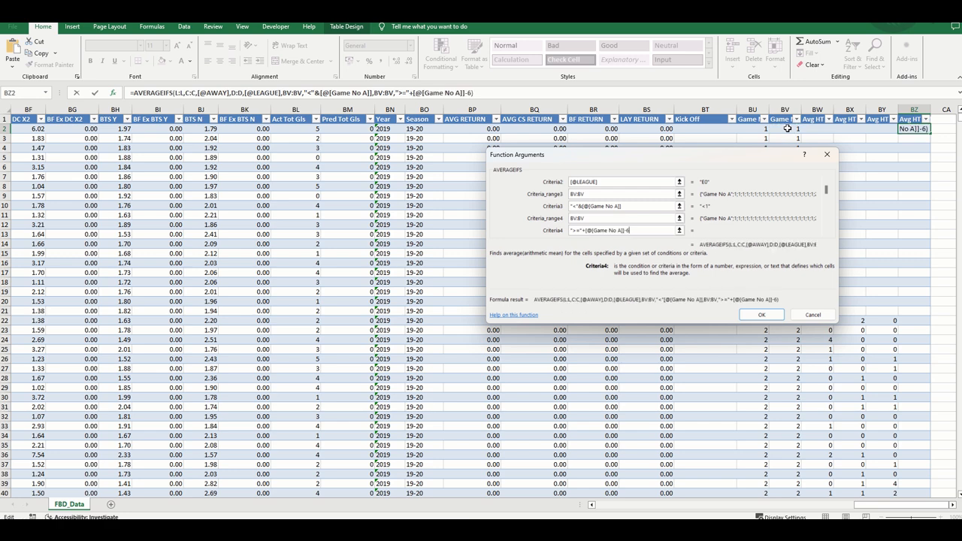
key(Return)
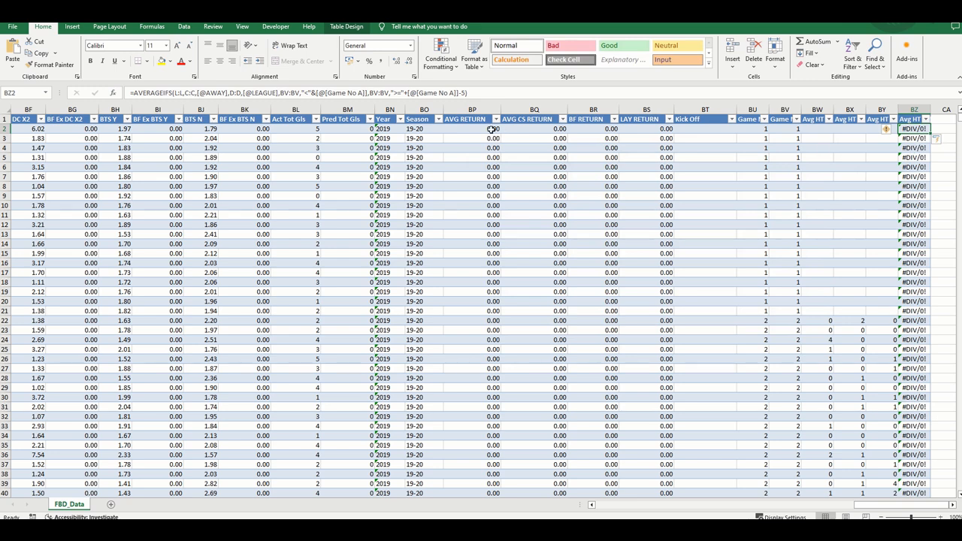
Try to enter the BZ2 formula without the plus sign between ">=" and [@[Game No A]].
click(405, 92)
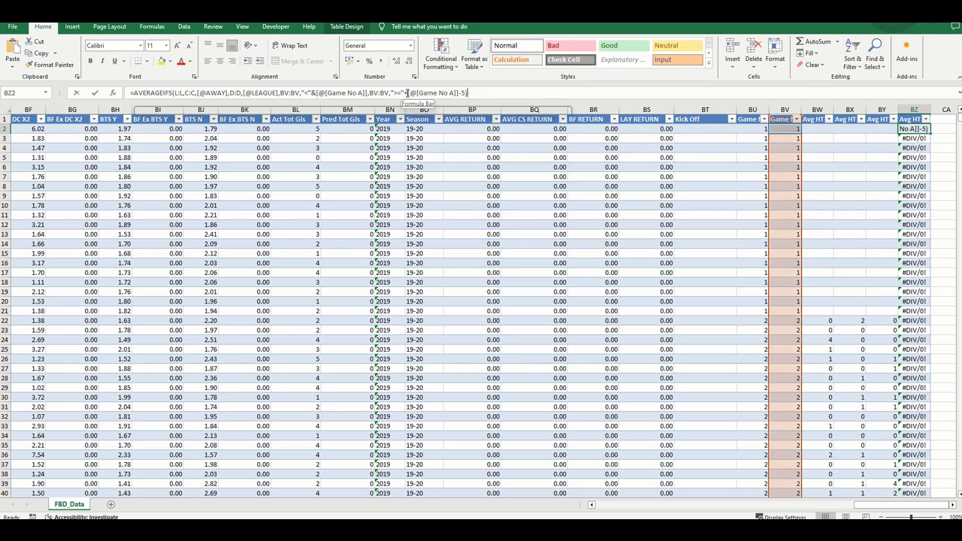
key(BackSpace)
key(Return)
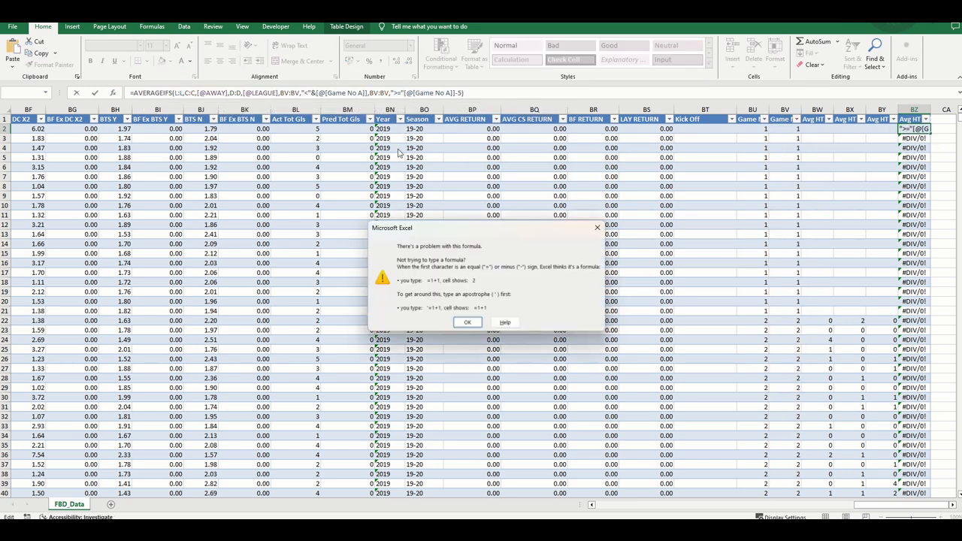
click(468, 322)
Try to correct the fourth AVERAGEIFS criterion by removing the opening bracket before @[Game No A].
click(139, 93)
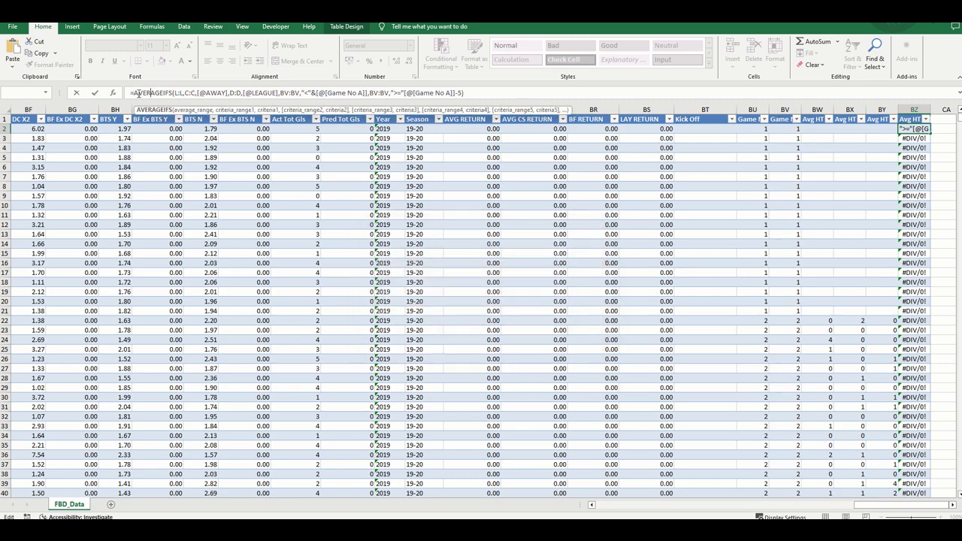
click(113, 92)
click(628, 230)
key(Tab)
key(Tab)
key(Tab)
key(Tab)
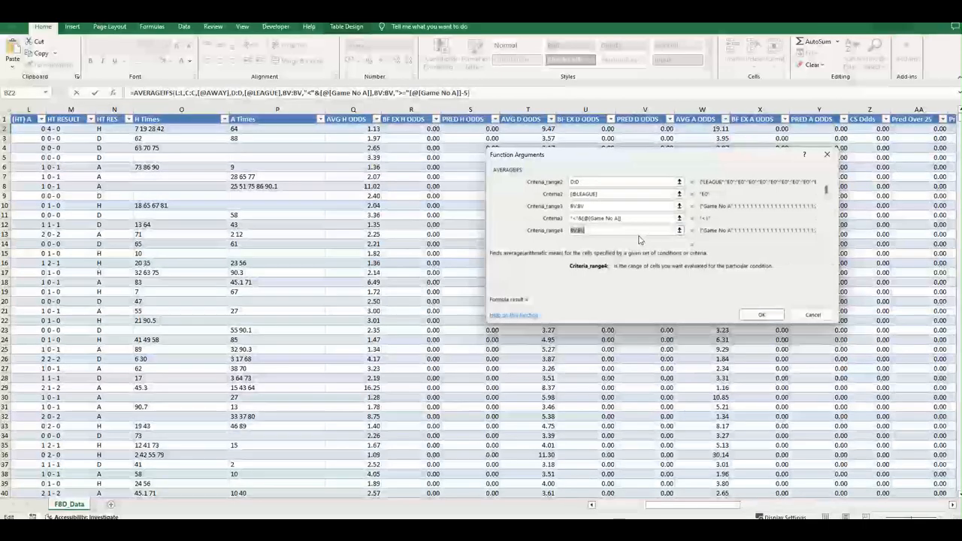
drag(640, 230, 565, 230)
click(586, 230)
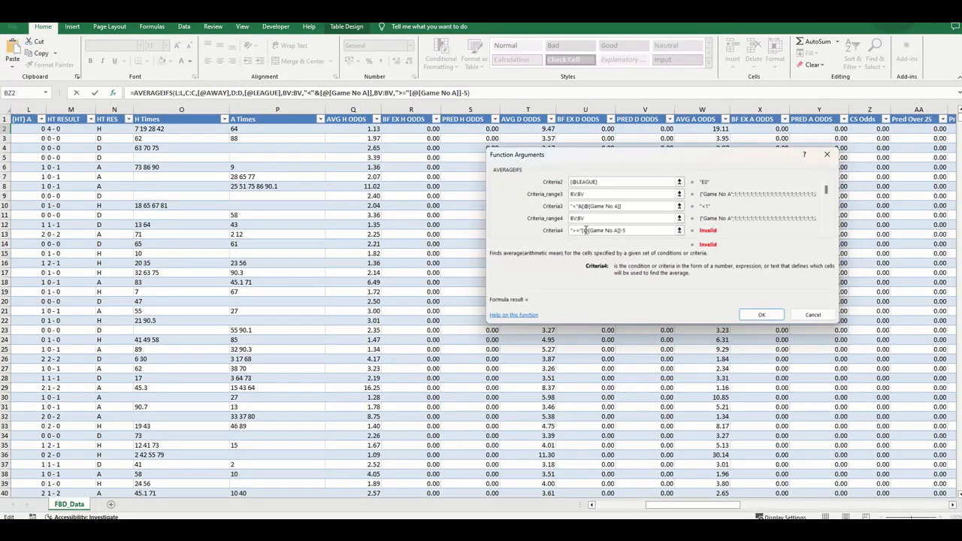
key(BackSpace)
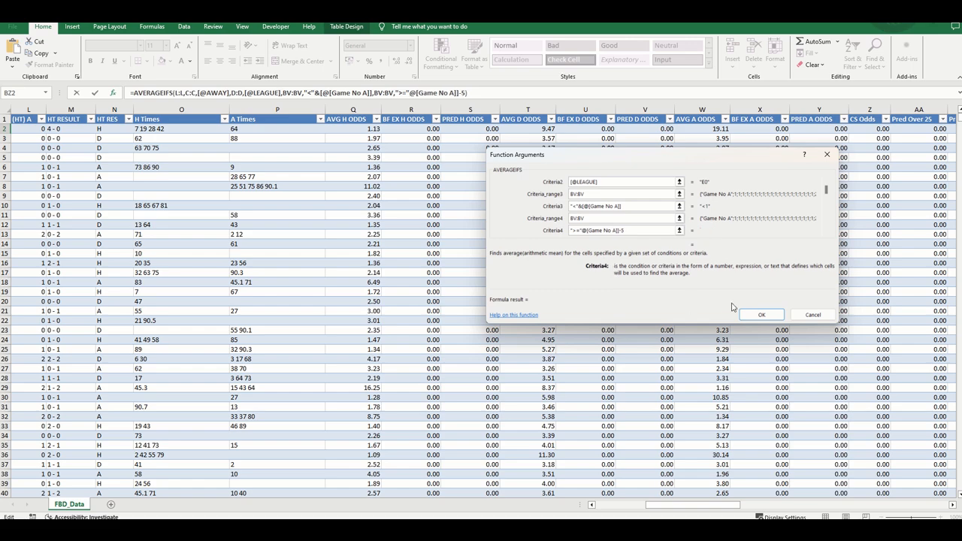
click(759, 314)
click(462, 317)
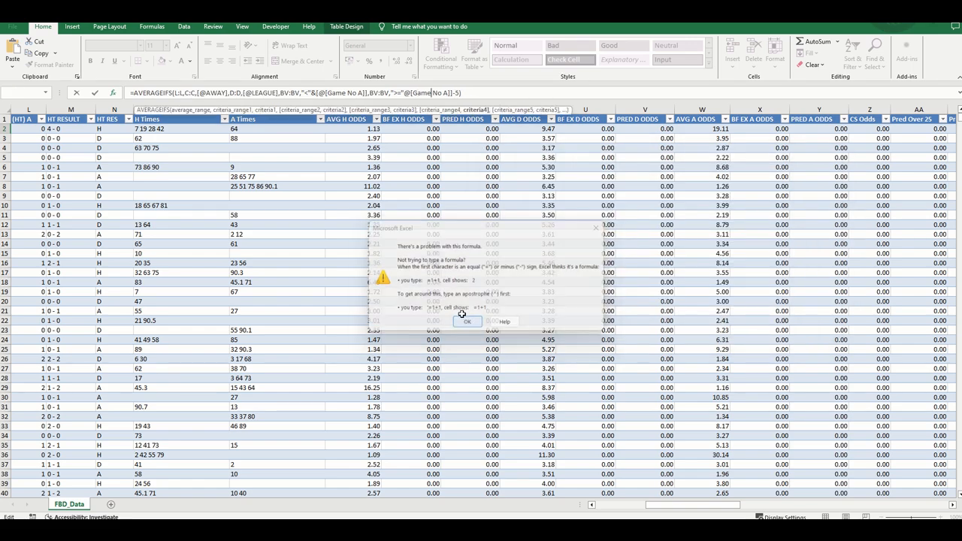
Replace the fourth AVERAGEIFS criterion in BZ2 with ">="&[@[Game No A]]-5 and enter the formula.
click(148, 90)
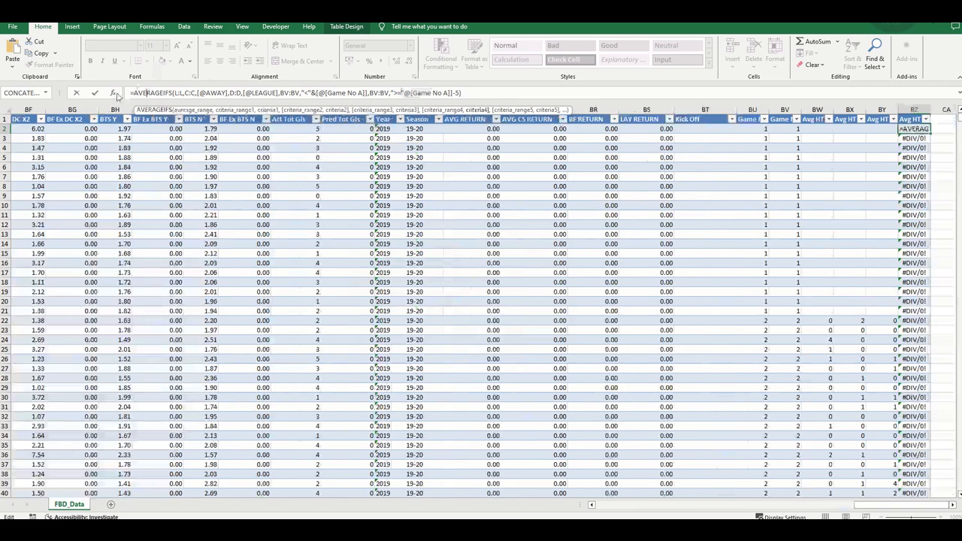
click(113, 93)
key(Tab)
key(Tab)
key(Tab)
key(Tab)
key(Tab)
key(Tab)
key(Tab)
key(Tab)
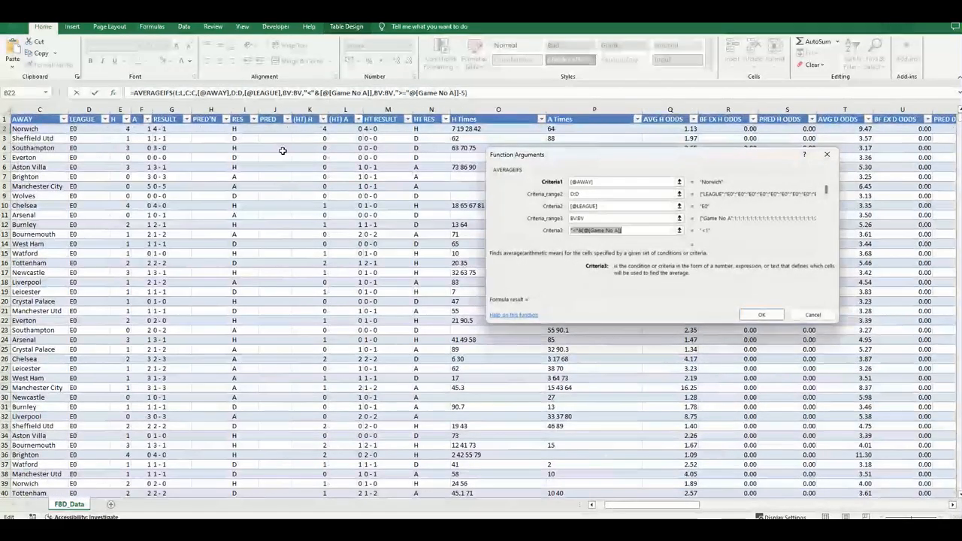
drag(653, 507, 944, 495)
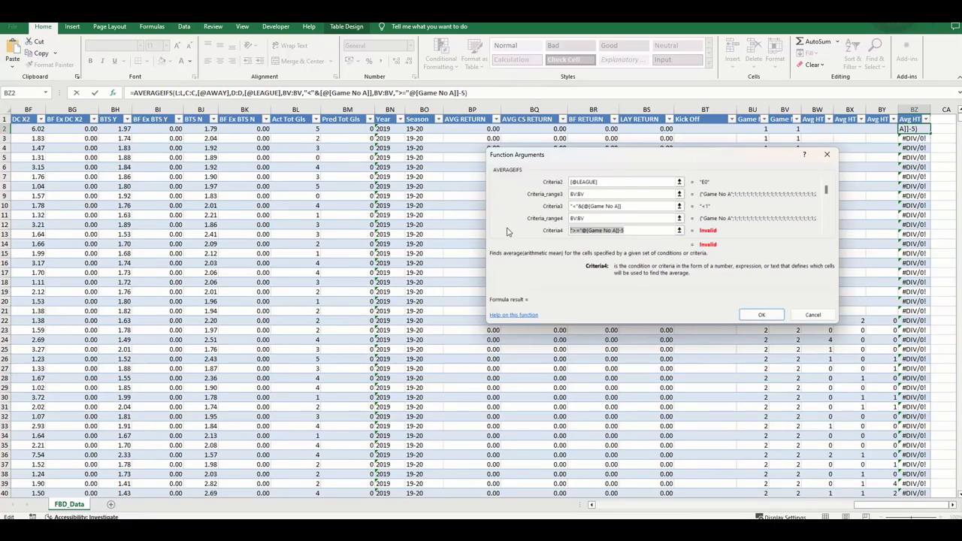
text(")
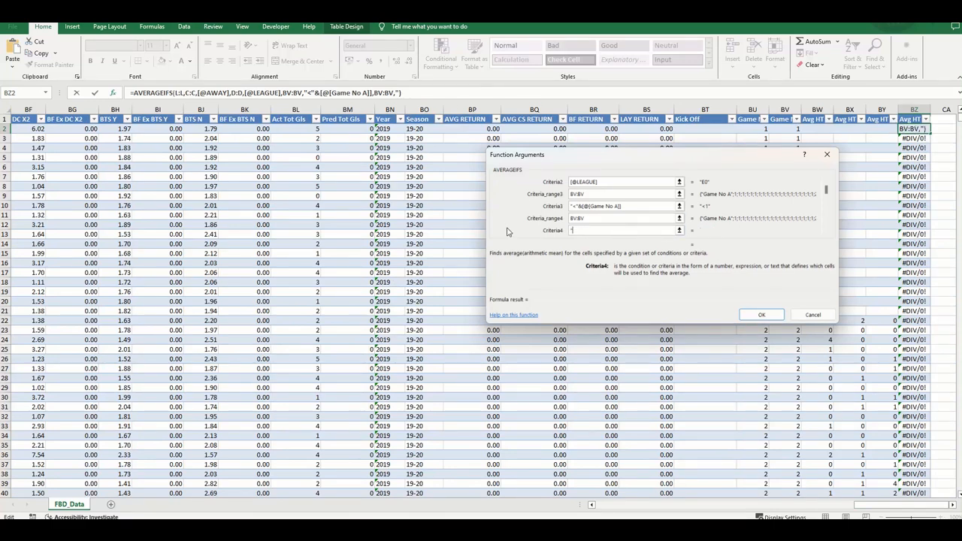
text(>=")
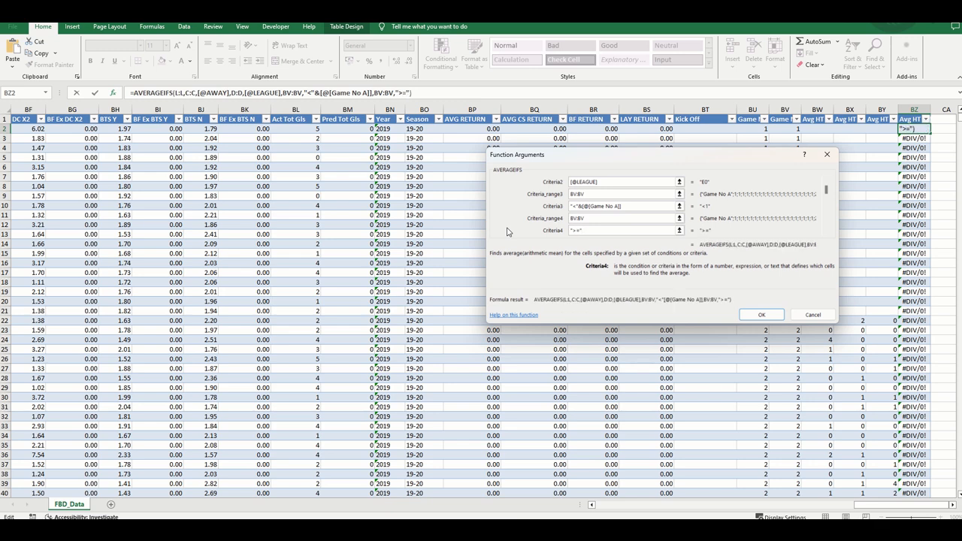
text(&)
click(792, 131)
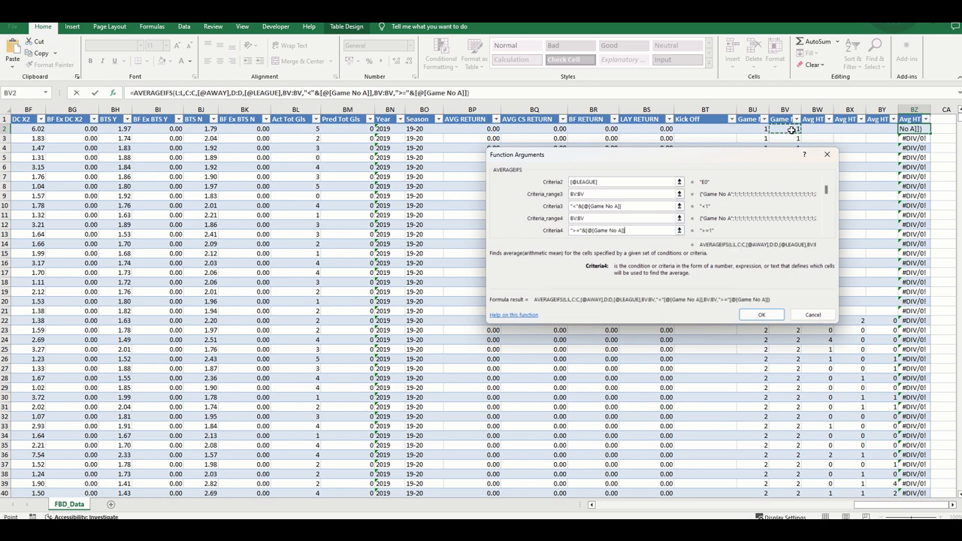
text(-5)
click(761, 314)
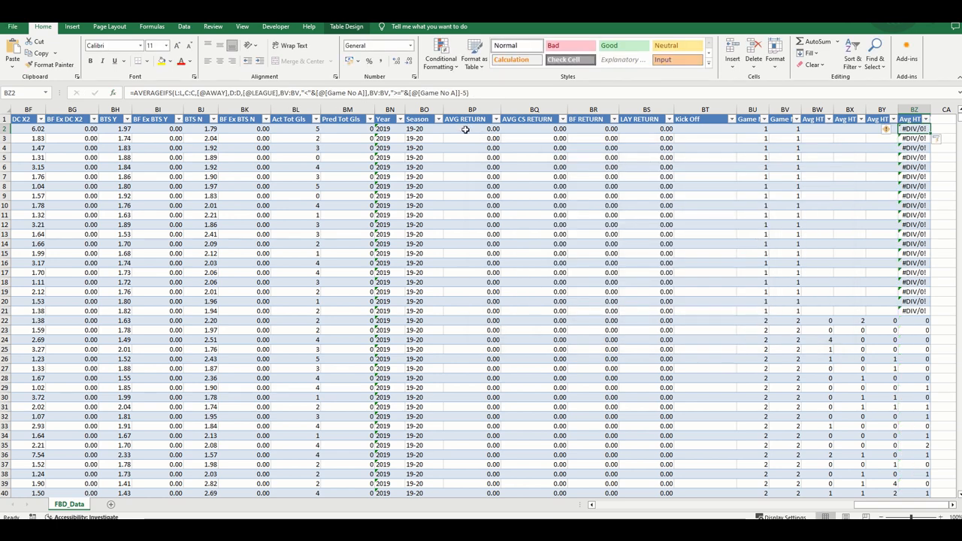
Cut the AVERAGEIFS formula out of BZ2 and begin an IFERROR formula in its place.
drag(498, 93, 1, 86)
key(ctrl+x)
text(=)
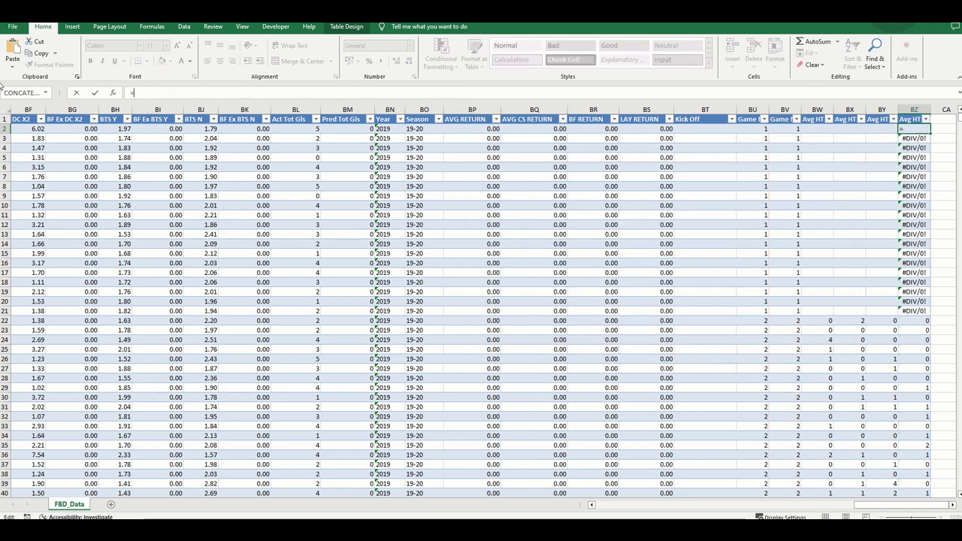
text(iferro)
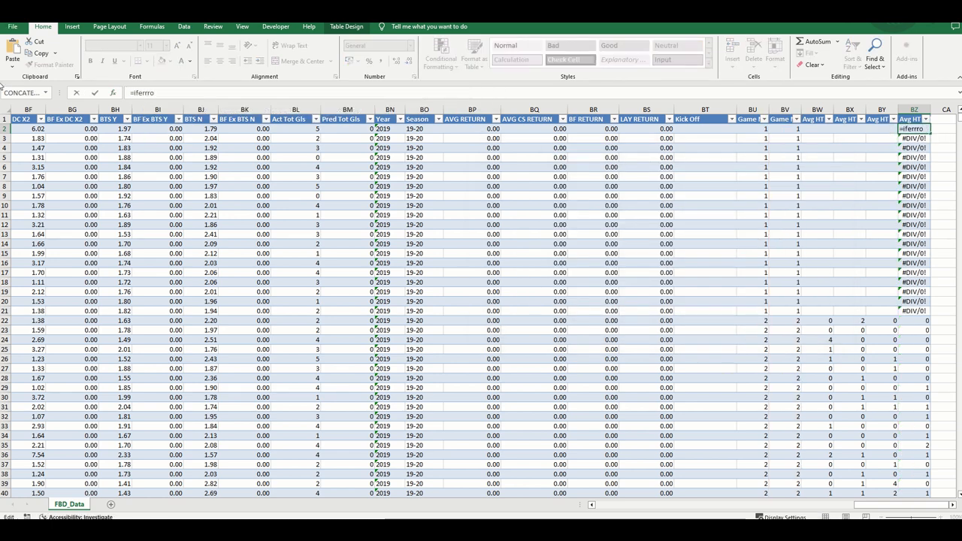
key(BackSpace)
text(or()
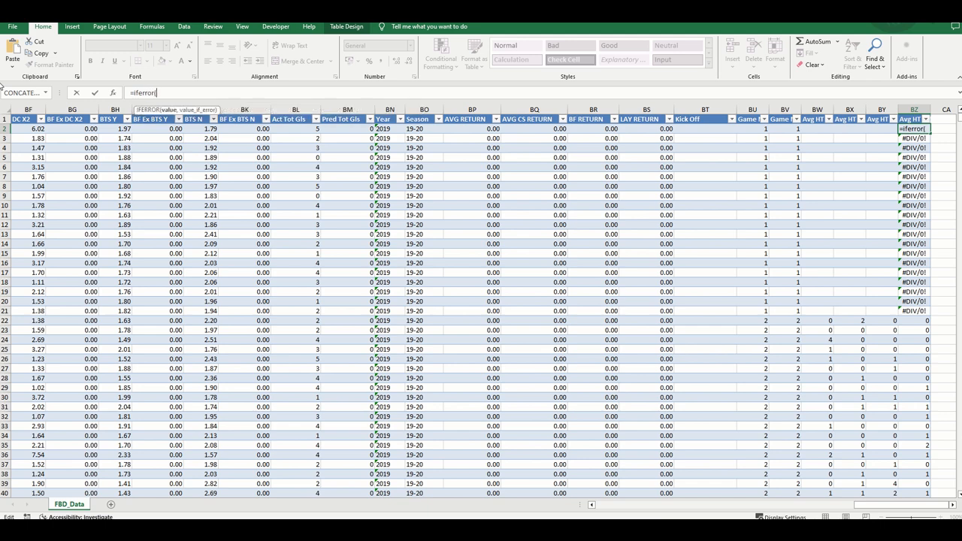
Use the cut AVERAGEIFS expression as the IFERROR value, with "" as the value if error, and enter the formula.
click(111, 93)
key(ctrl+v)
key(Home)
key(Delete)
key(Tab)
text("")
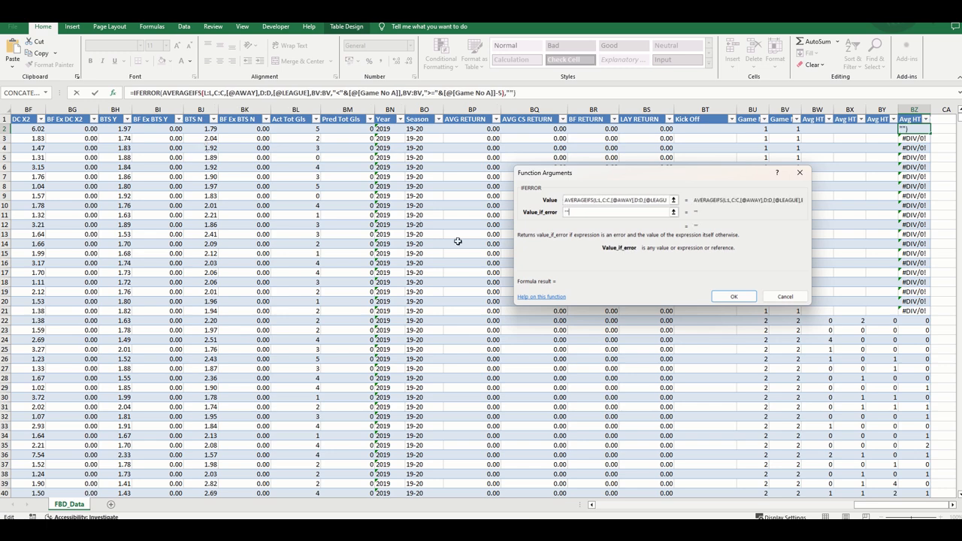
click(733, 296)
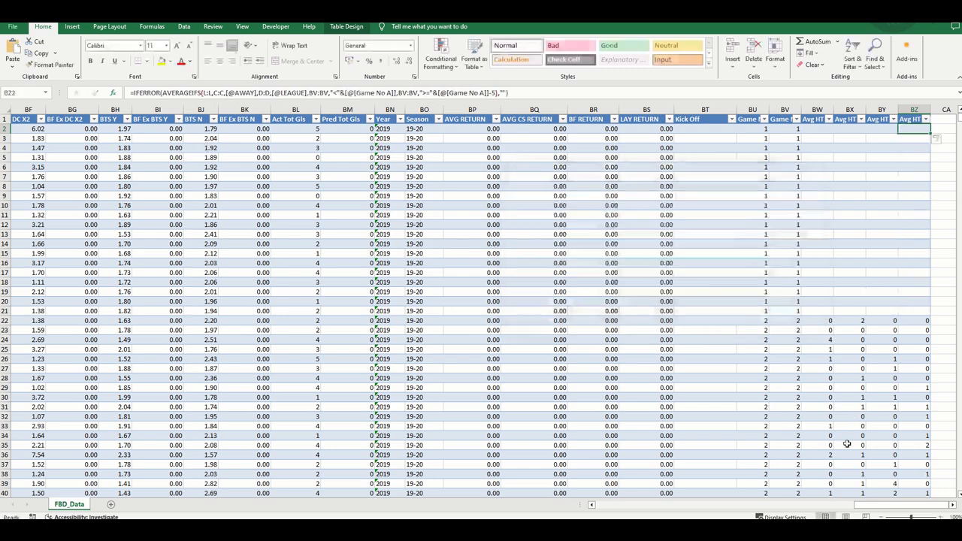
Add a new table column by entering the header "Avg Lg H" in CA1.
click(952, 508)
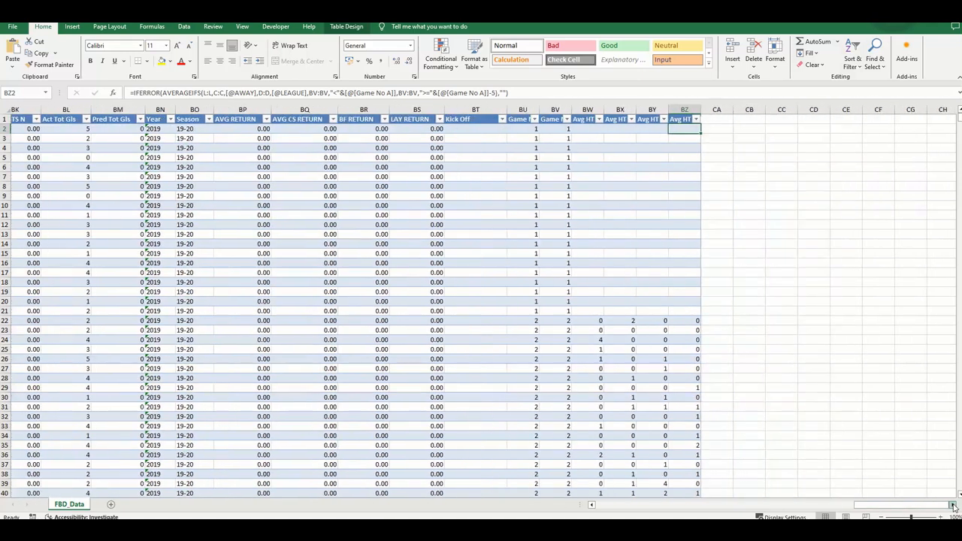
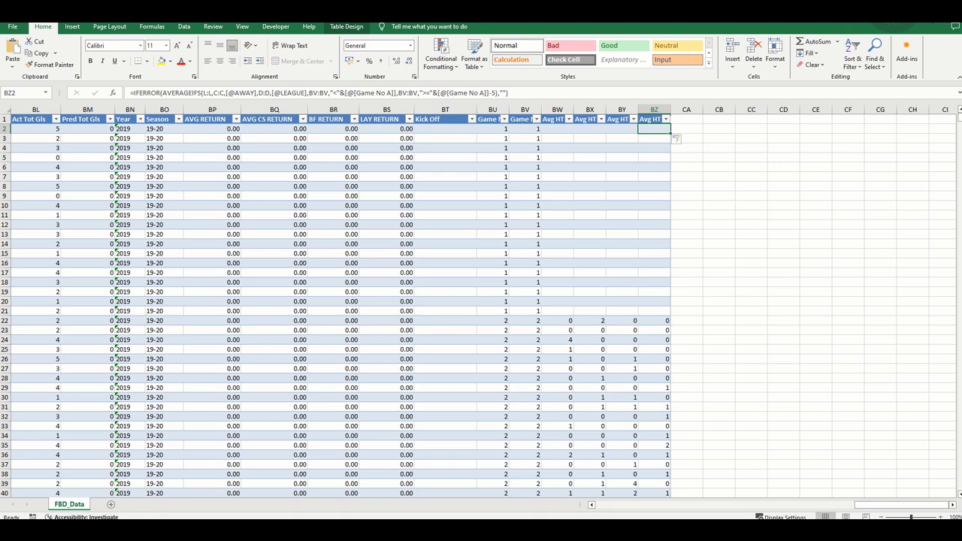
click(681, 119)
text(Avg Lg H)
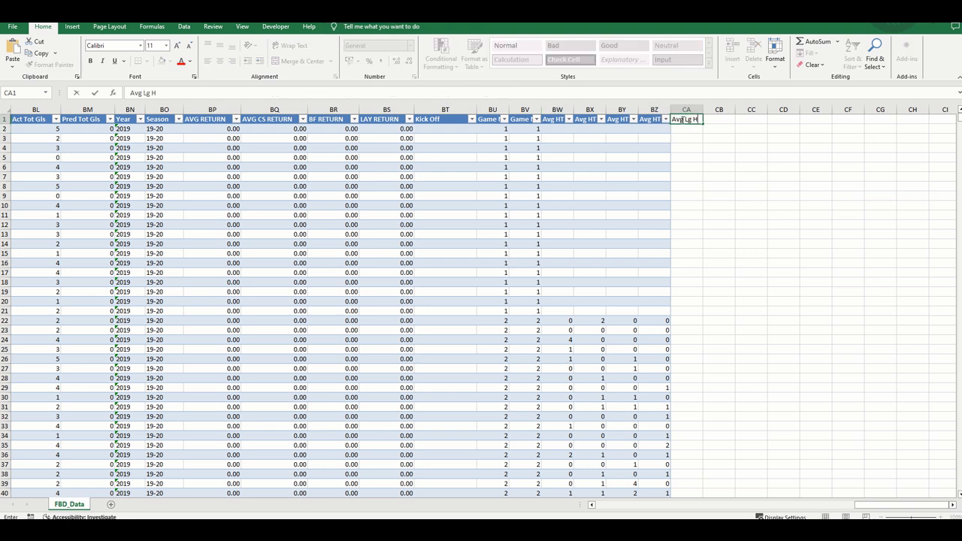
key(Return)
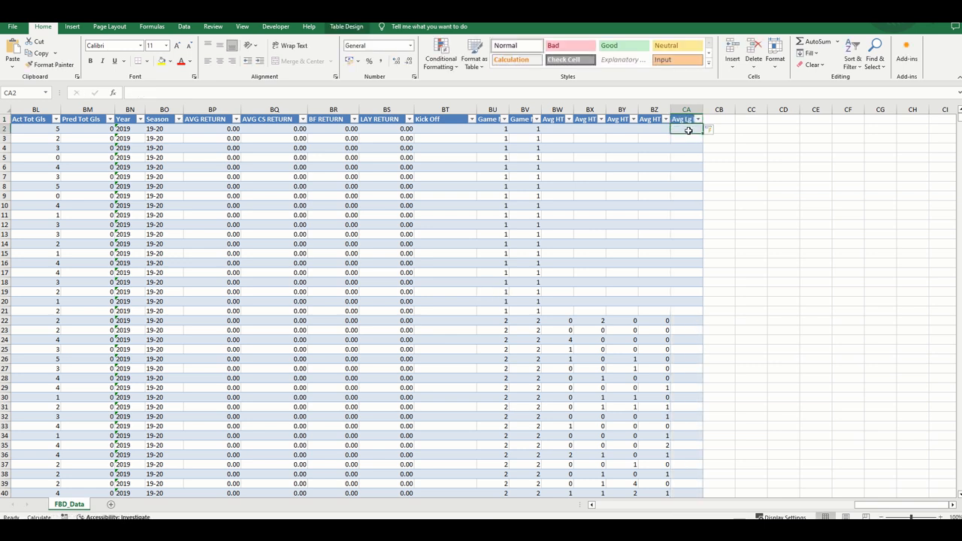
Begin an AVERAGEIFS formula in CA2 with the (HT) H column K:K as the average range.
click(268, 95)
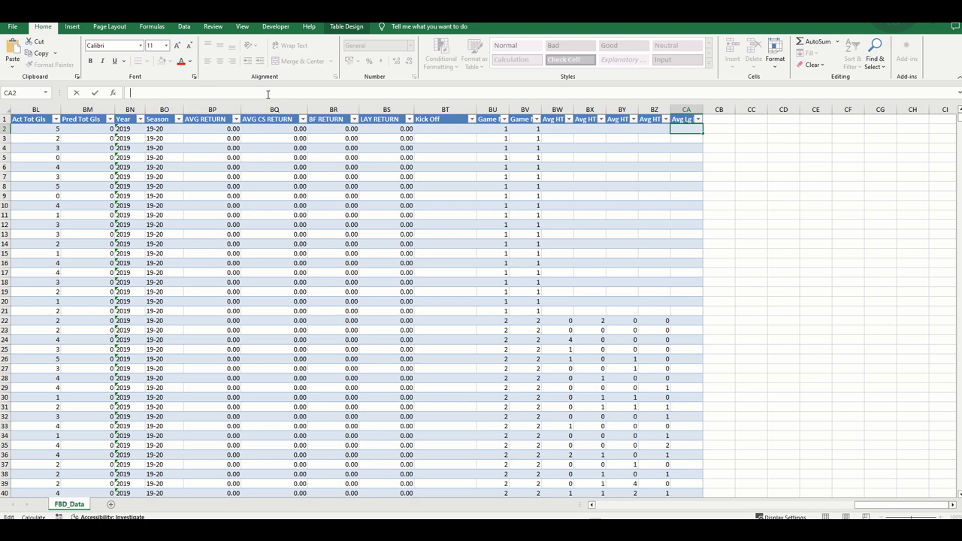
text(=averageifs()
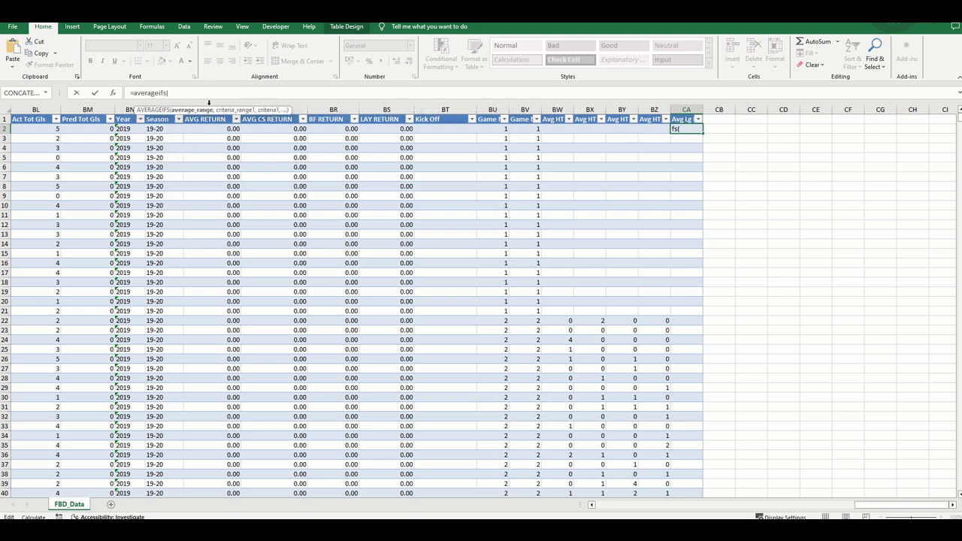
click(114, 92)
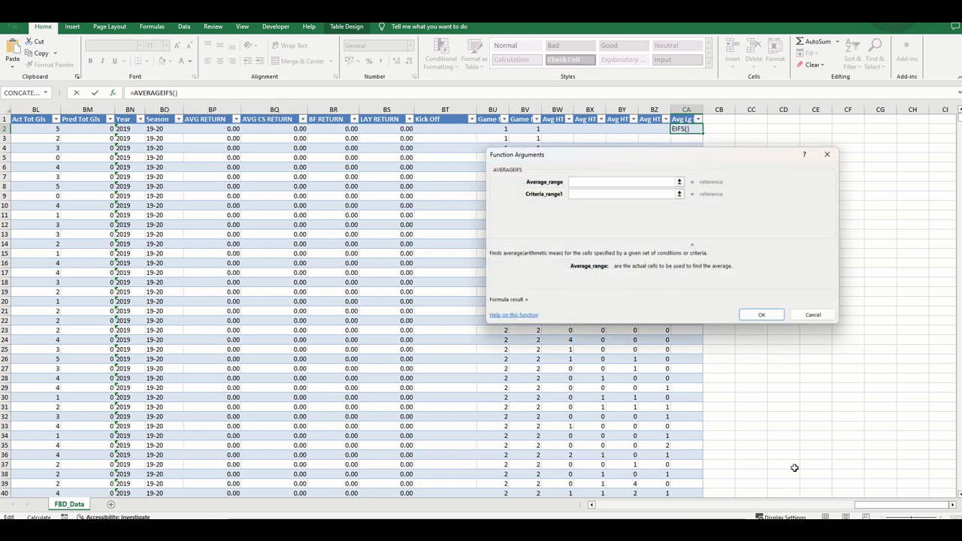
drag(890, 507, 566, 508)
click(404, 109)
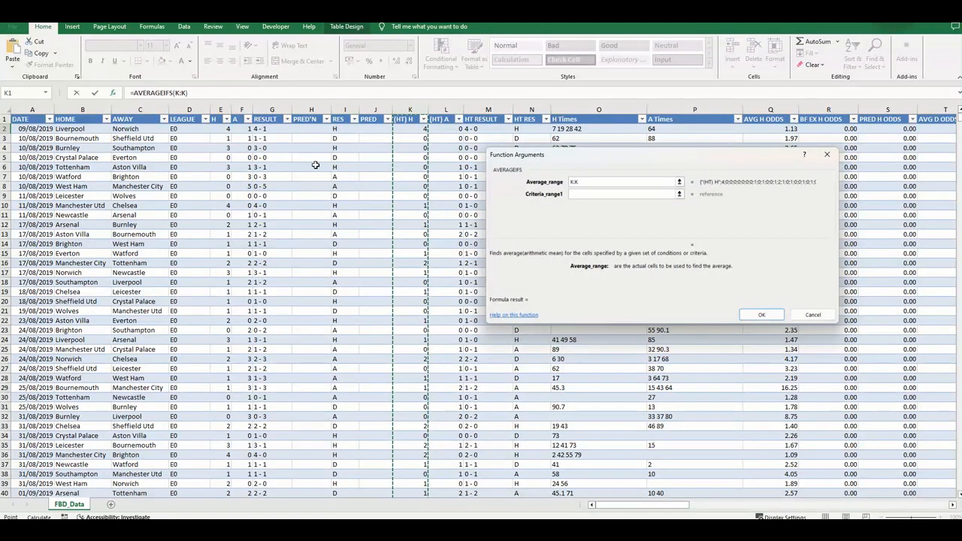
click(583, 193)
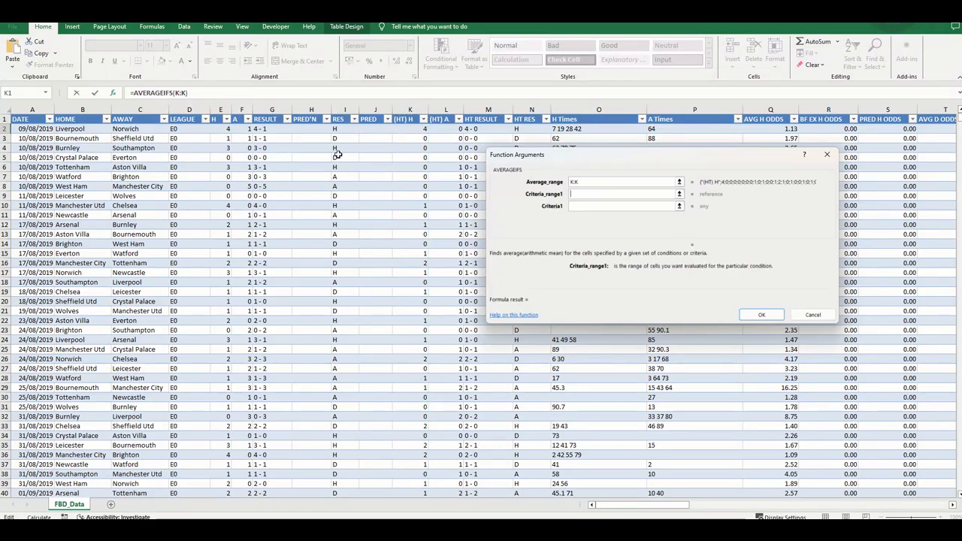
click(190, 110)
key(Tab)
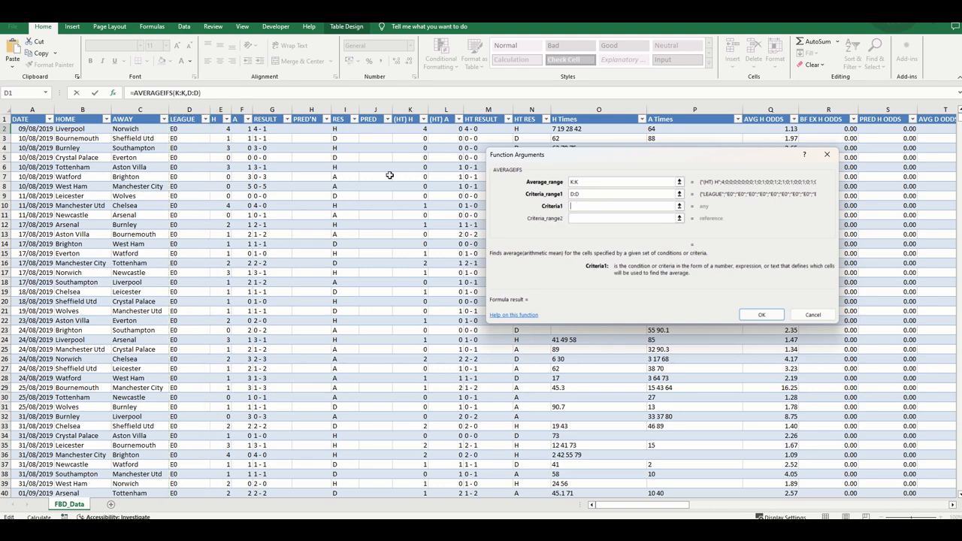
click(189, 128)
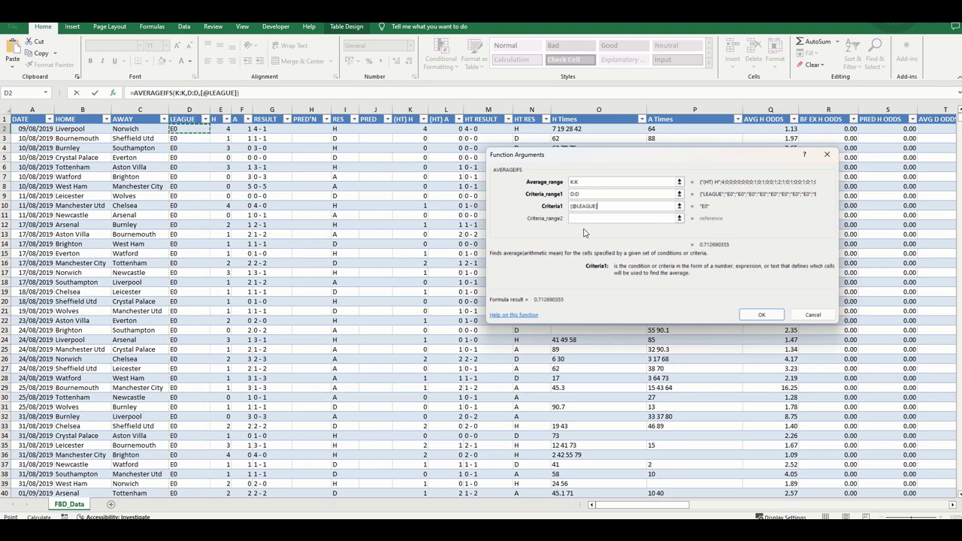
click(571, 218)
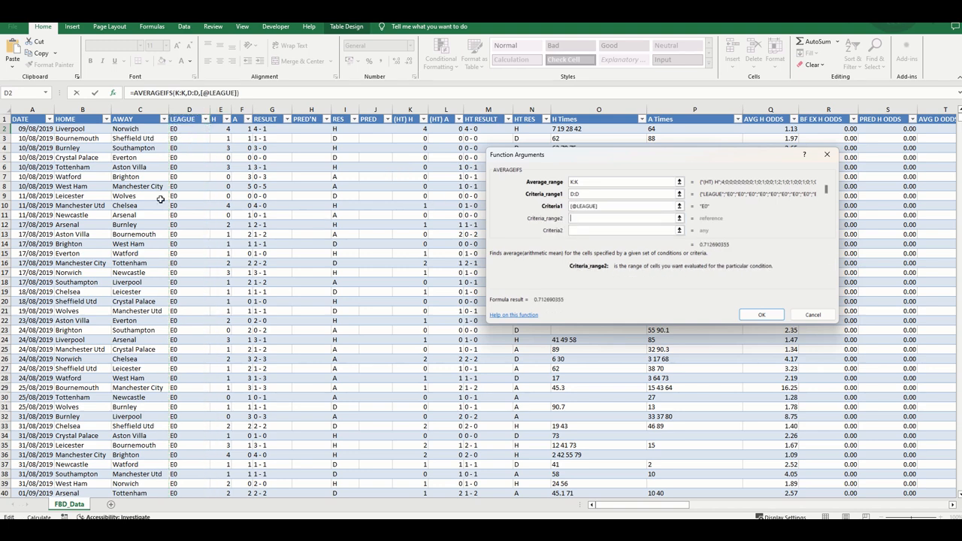
click(33, 109)
click(615, 230)
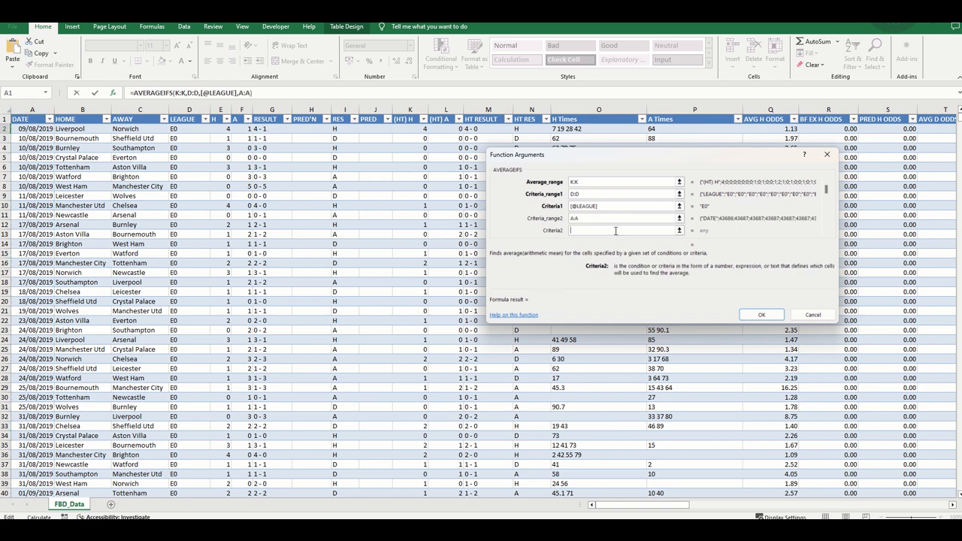
text("<")
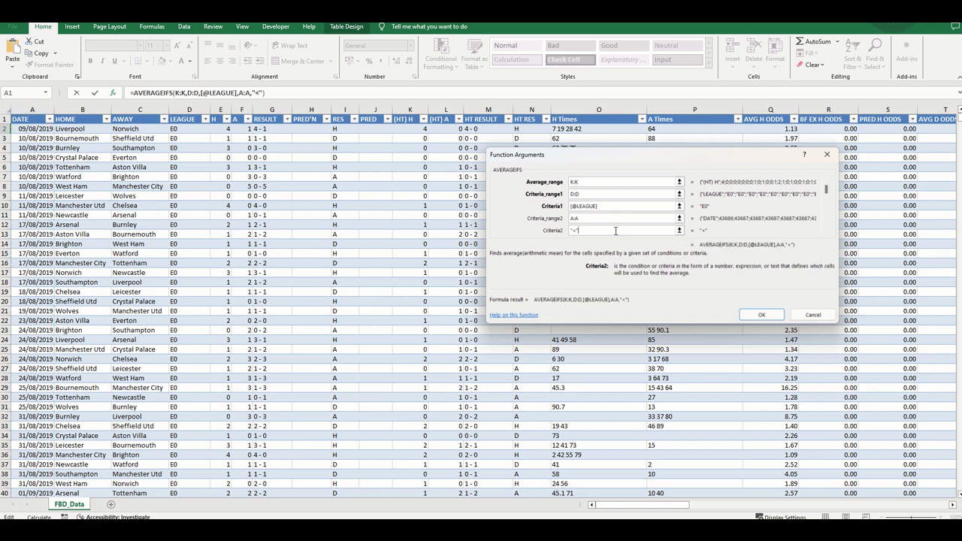
text(&)
click(37, 129)
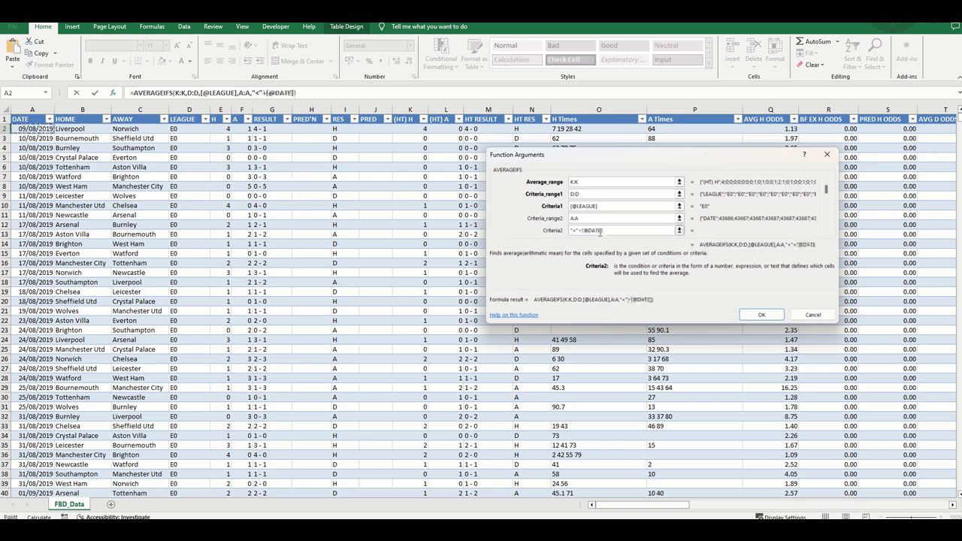
click(579, 231)
key(Delete)
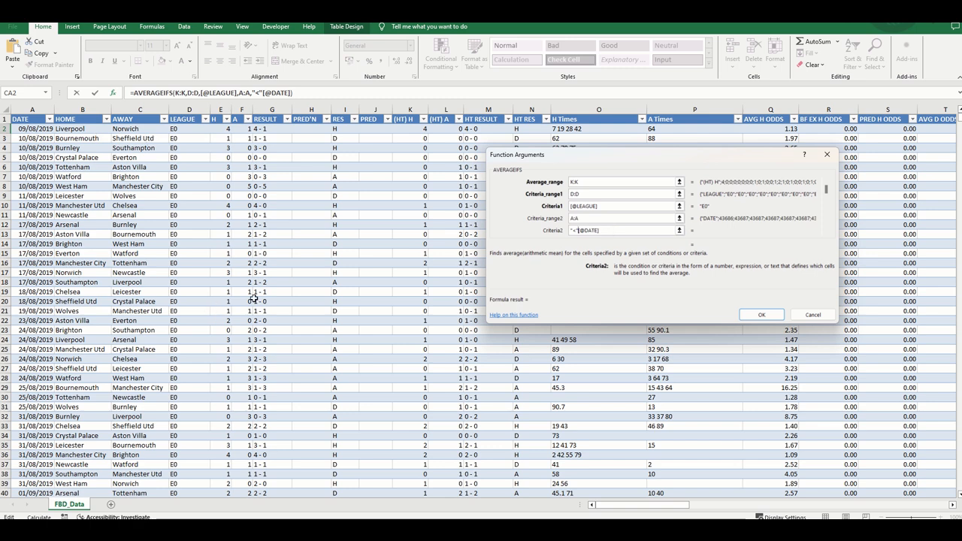
click(768, 314)
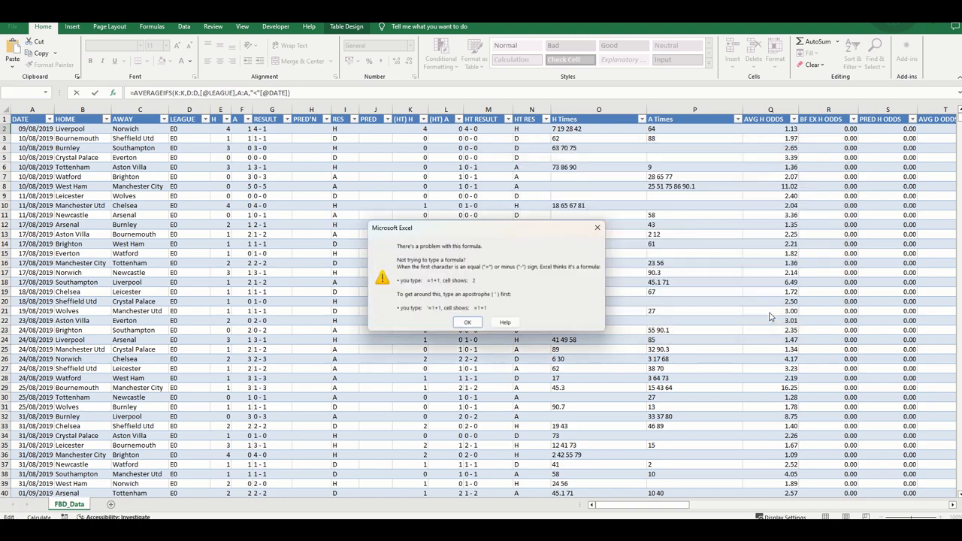
click(467, 322)
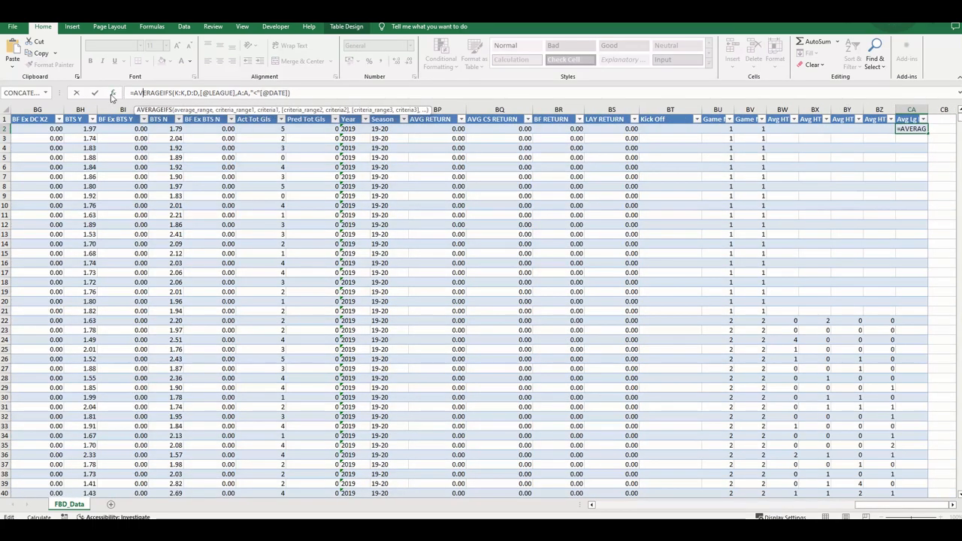
click(111, 94)
key(BackSpace)
key(BackSpace)
key(BackSpace)
key(BackSpace)
key(BackSpace)
key(BackSpace)
key(BackSpace)
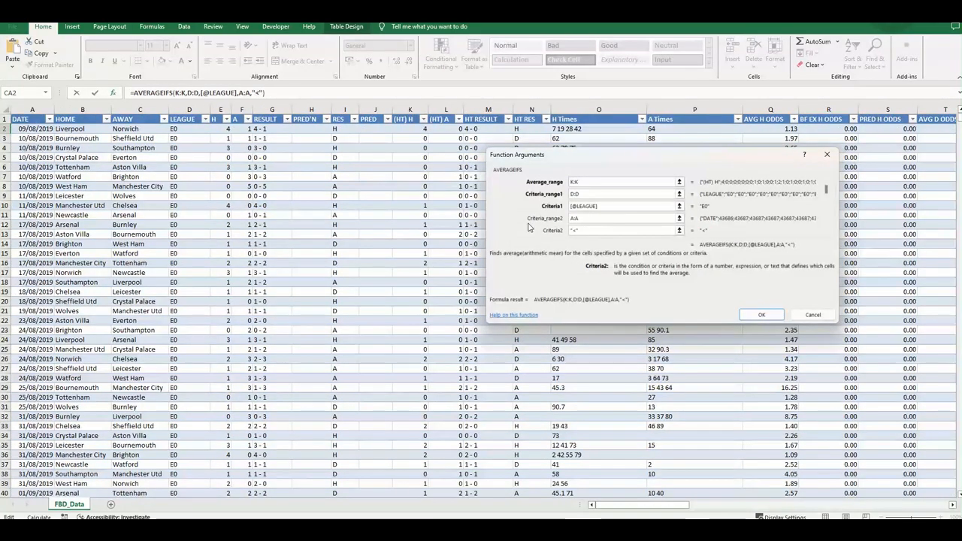
text(&)
click(32, 128)
click(761, 314)
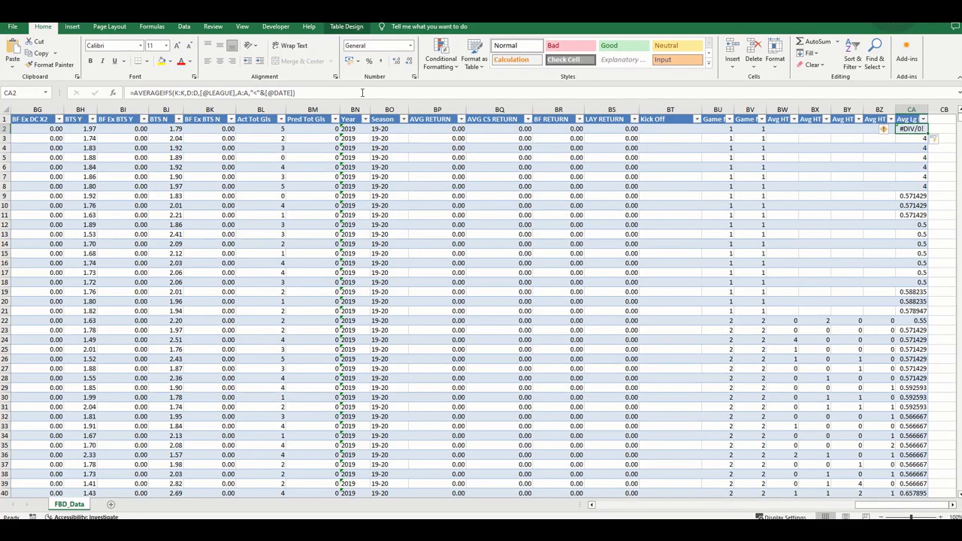
Cut the AVERAGEIFS formula out of CA2 and begin an IFERROR formula in its place.
key(F2)
key(Escape)
text(=ifer)
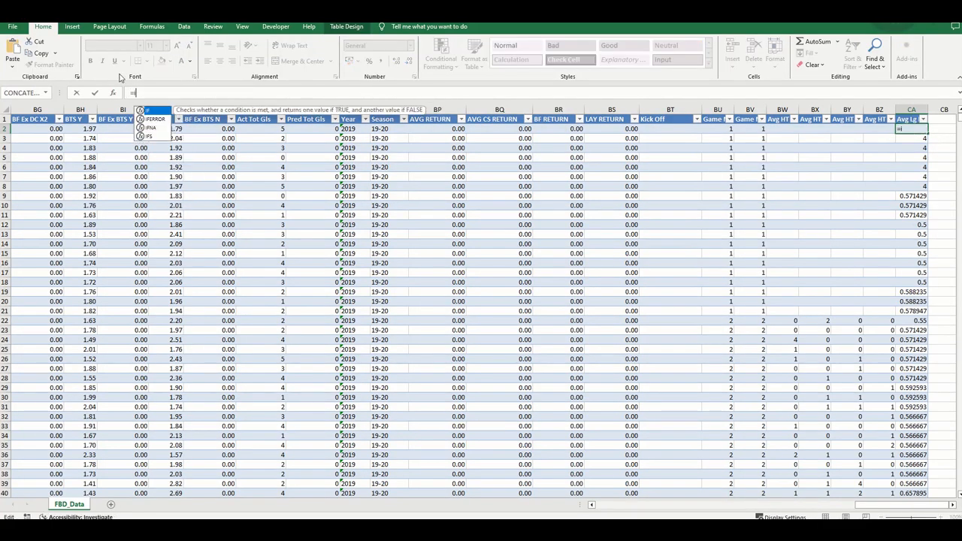
text(ror))
key(BackSpace)
text(()
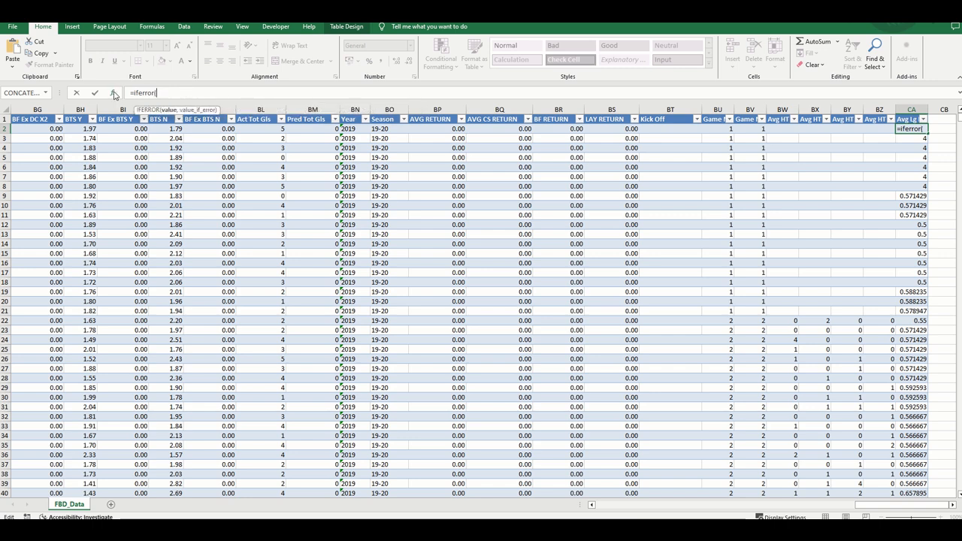
click(113, 93)
text(=AVERAGEIFS(K:K,D:D,[@LEAGUE],A:A,"<"&[@DATE]))
key(Home)
key(Delete)
key(Tab)
text("")
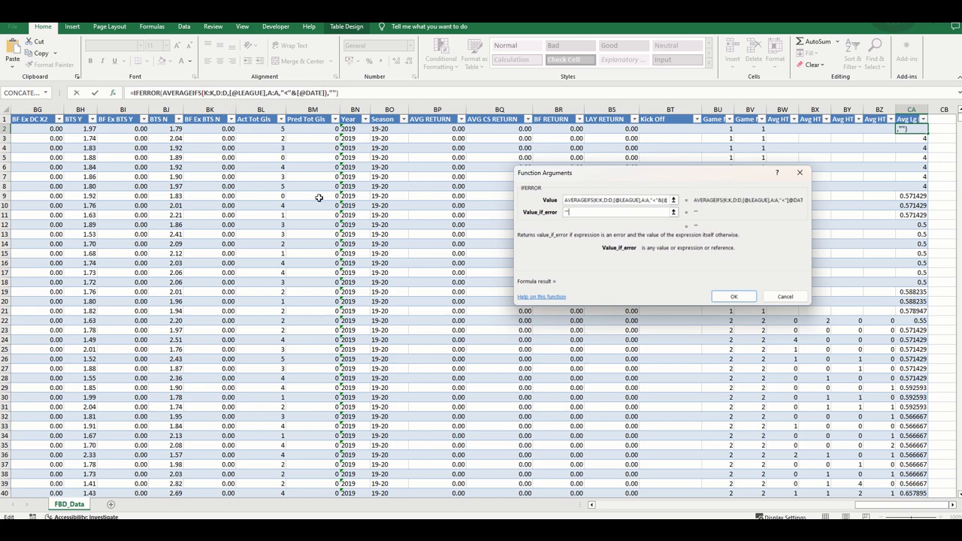
click(734, 297)
drag(878, 507, 620, 509)
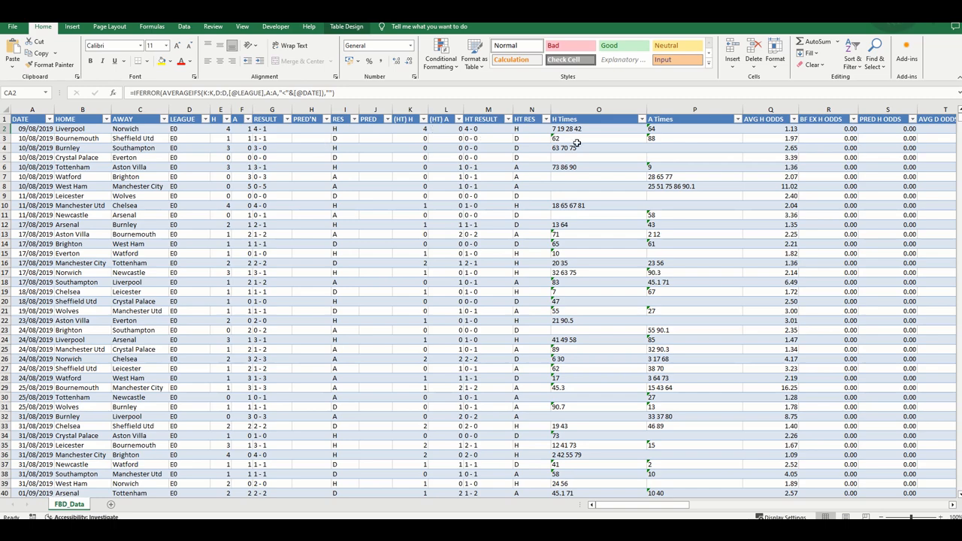
drag(672, 509, 913, 505)
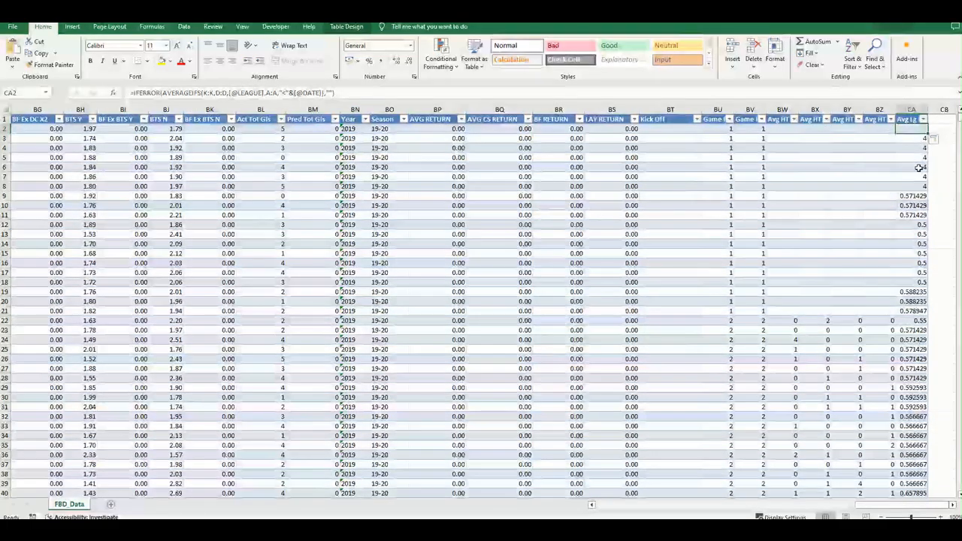
click(952, 505)
click(952, 505)
click(952, 505)
click(951, 505)
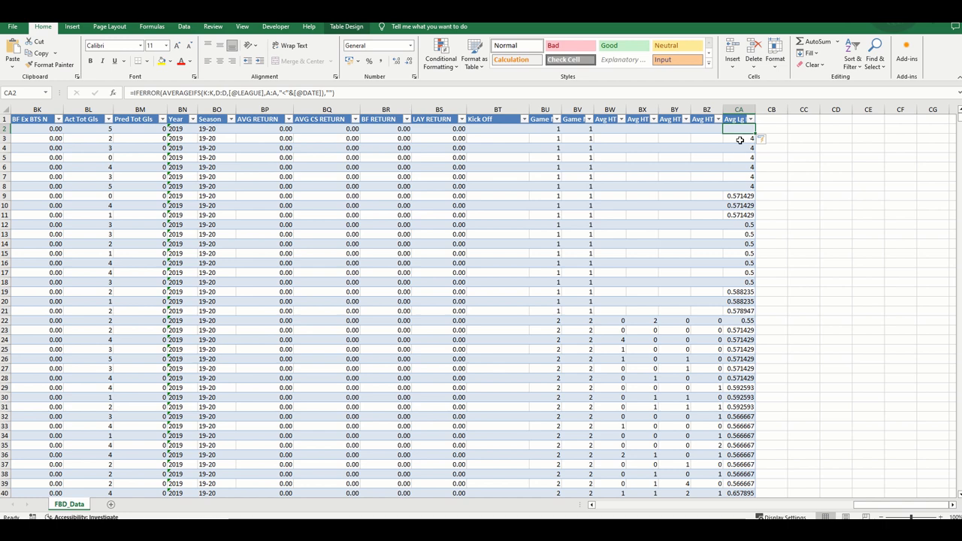
click(768, 120)
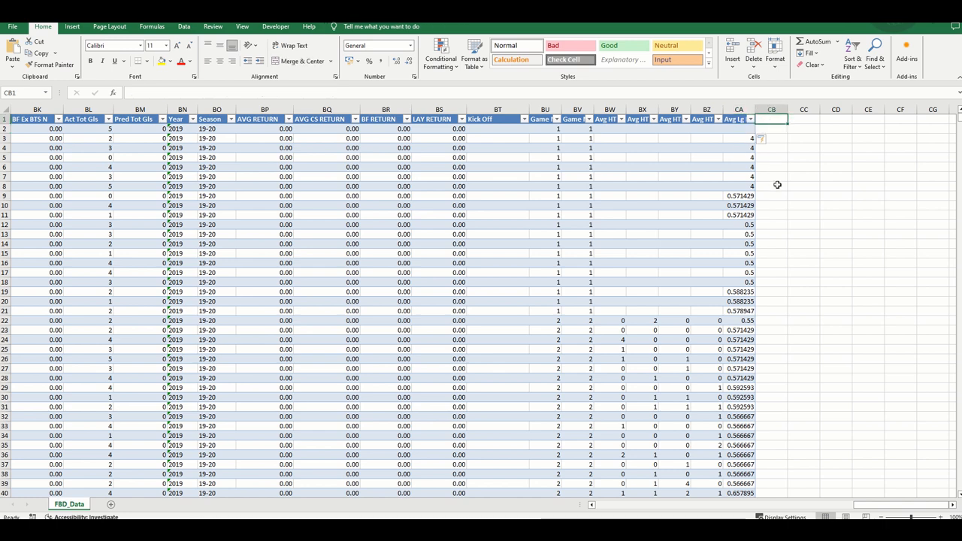
text(AVg)
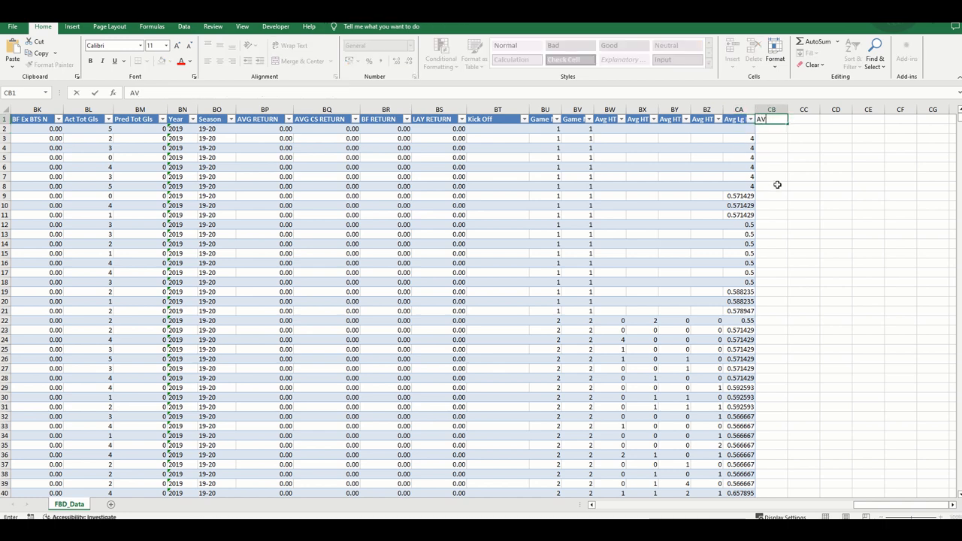
click(777, 184)
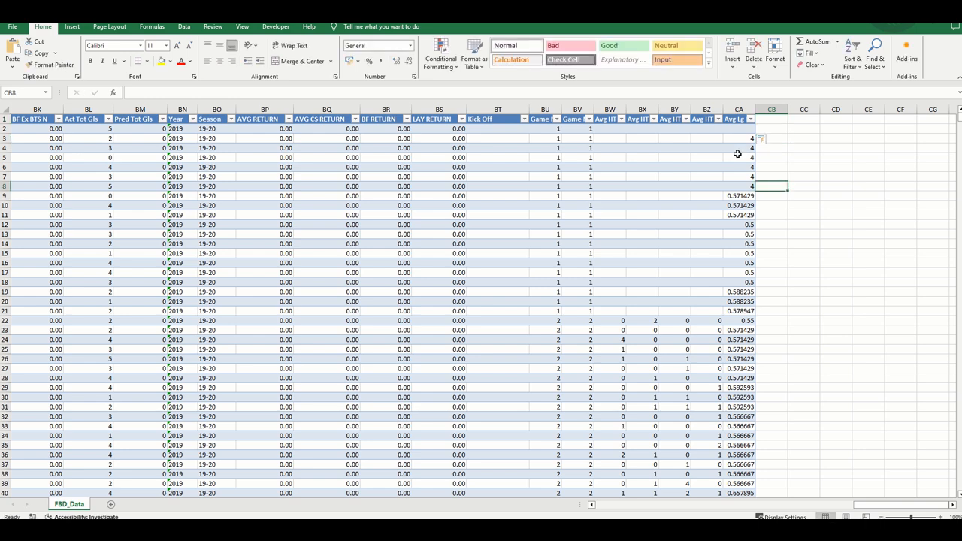
click(741, 149)
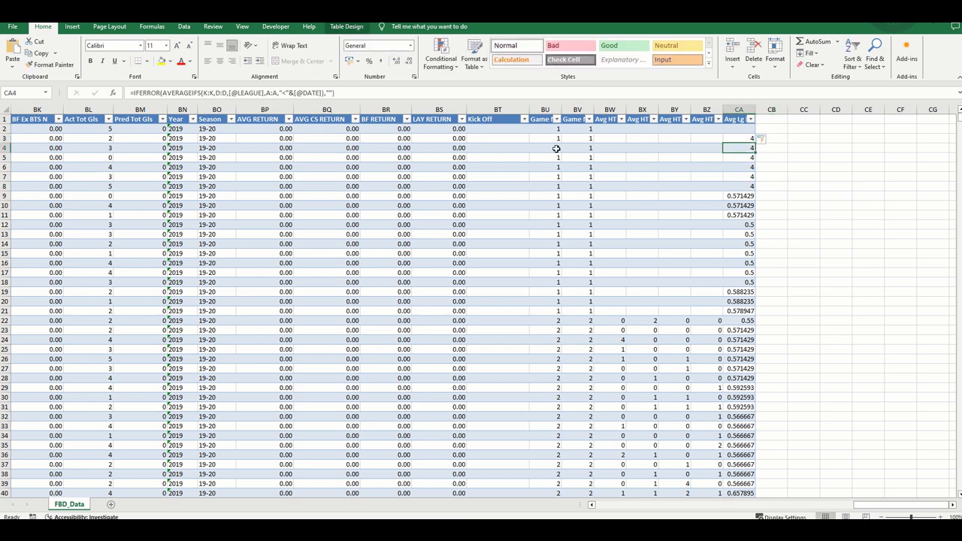
Add a new table column by entering the header "Avg Lg A" in CB1.
click(781, 119)
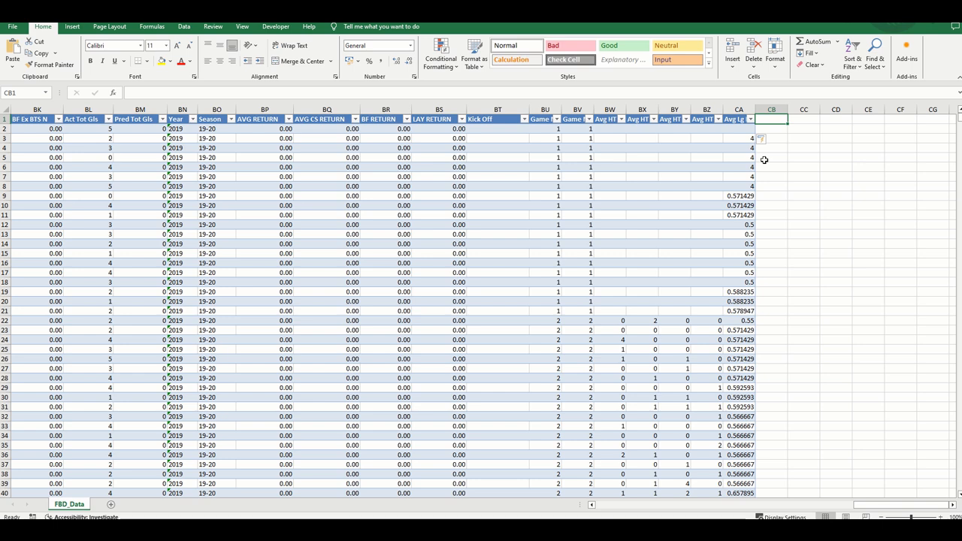
text(Avg Lg A)
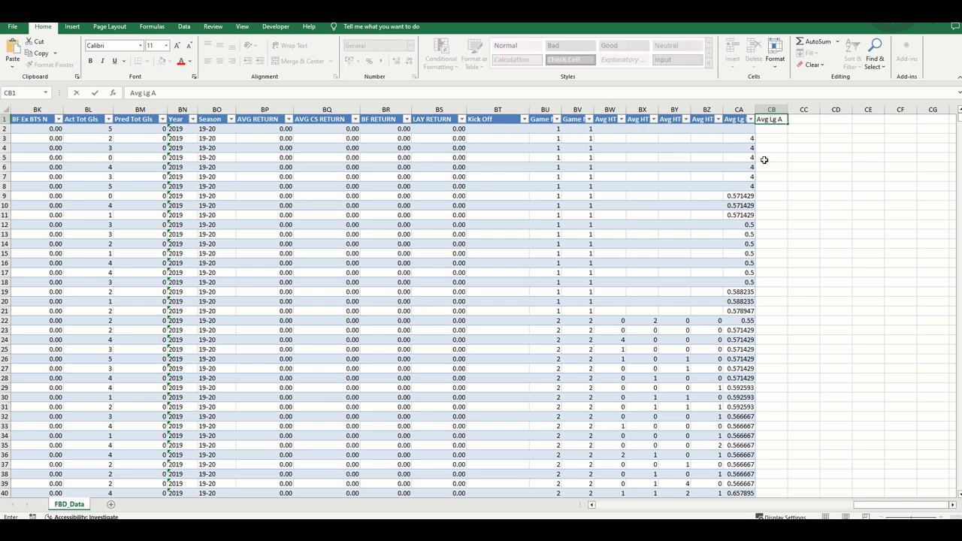
key(ctrl+Return)
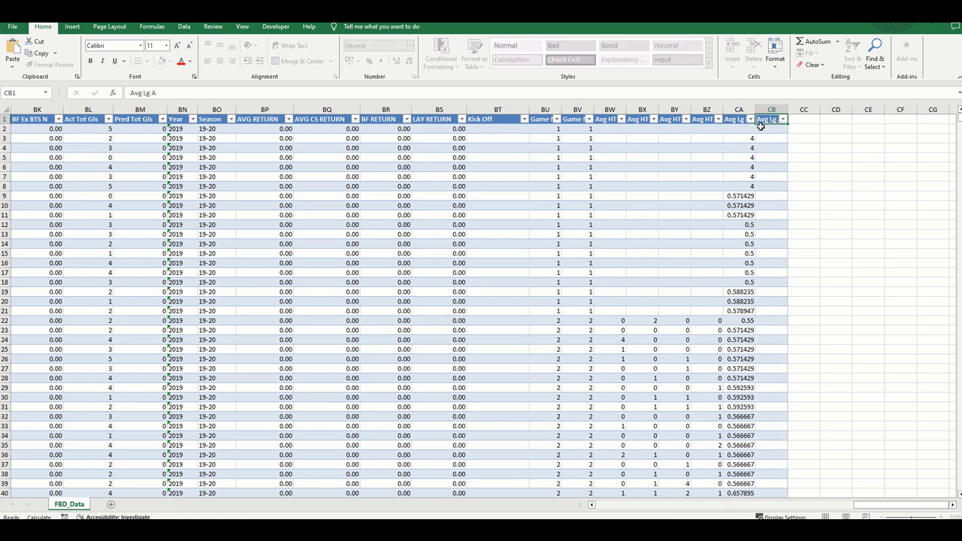
Begin an AVERAGEIFS formula in CB2 with the (HT) A column L:L as the average range.
click(760, 126)
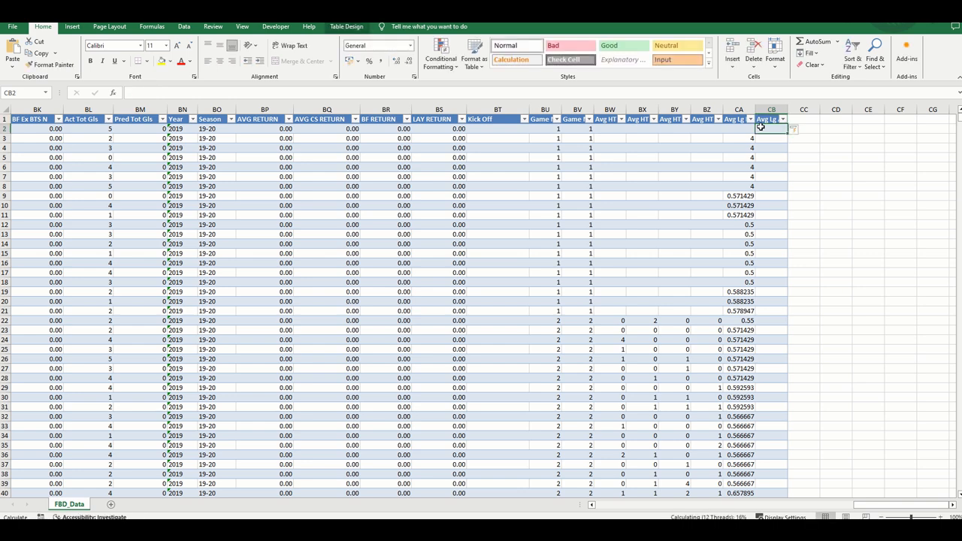
click(637, 93)
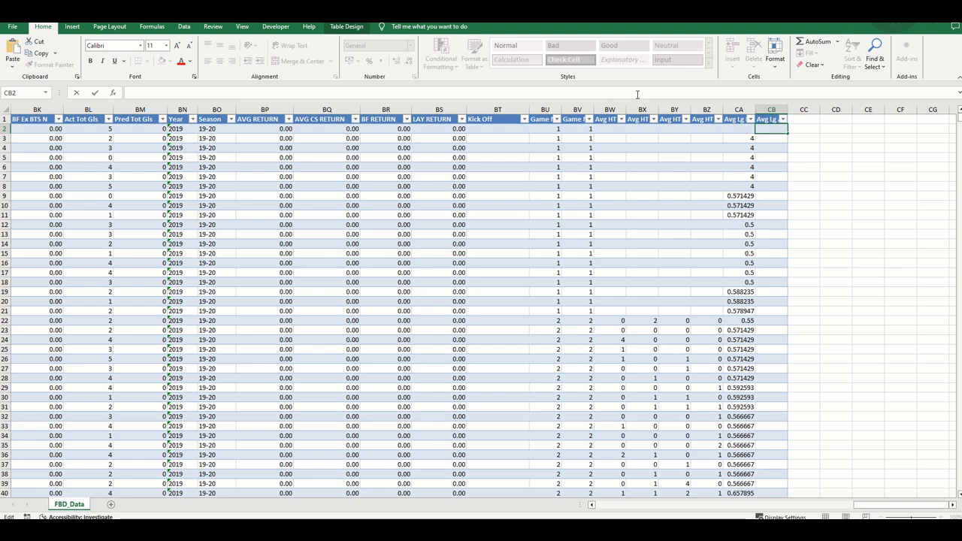
text(=averageifss)
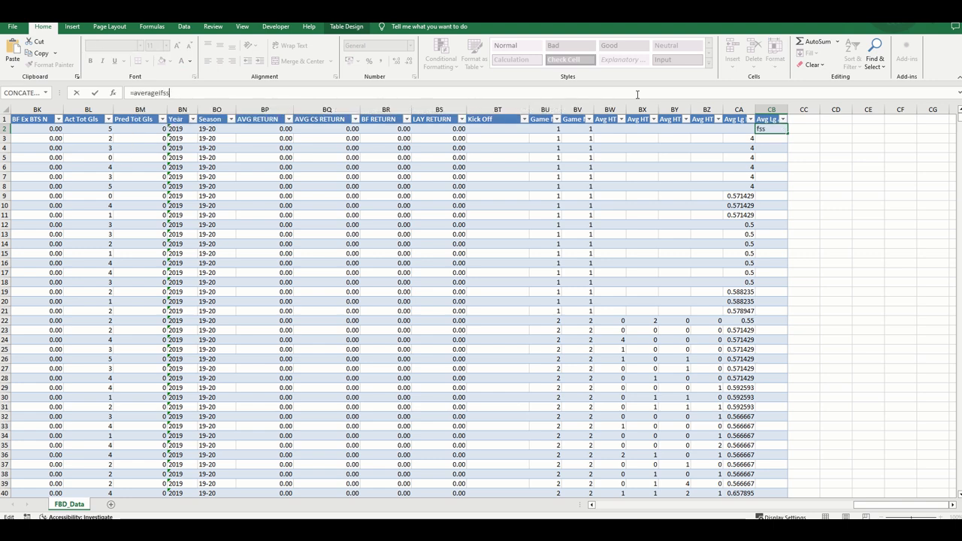
key(BackSpace)
text(()
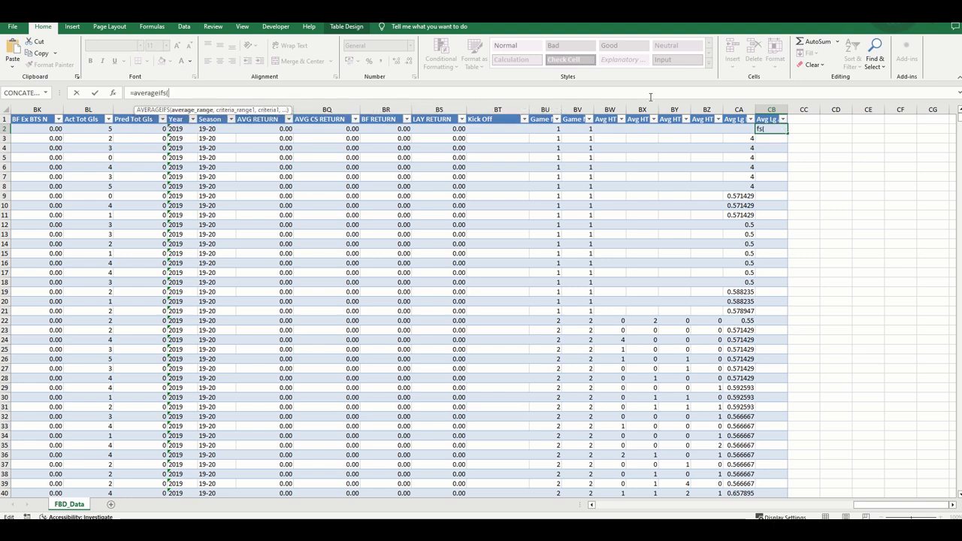
click(112, 93)
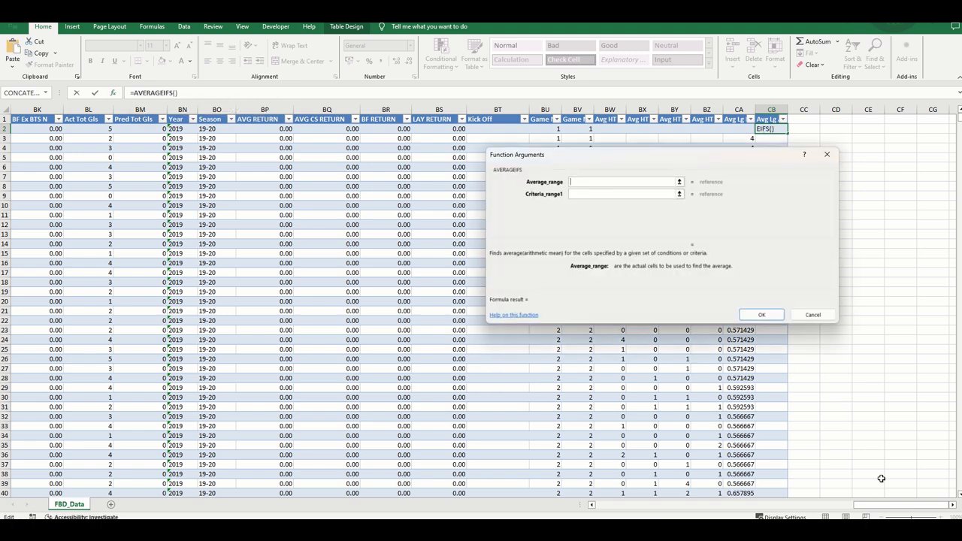
drag(882, 507, 621, 507)
click(446, 109)
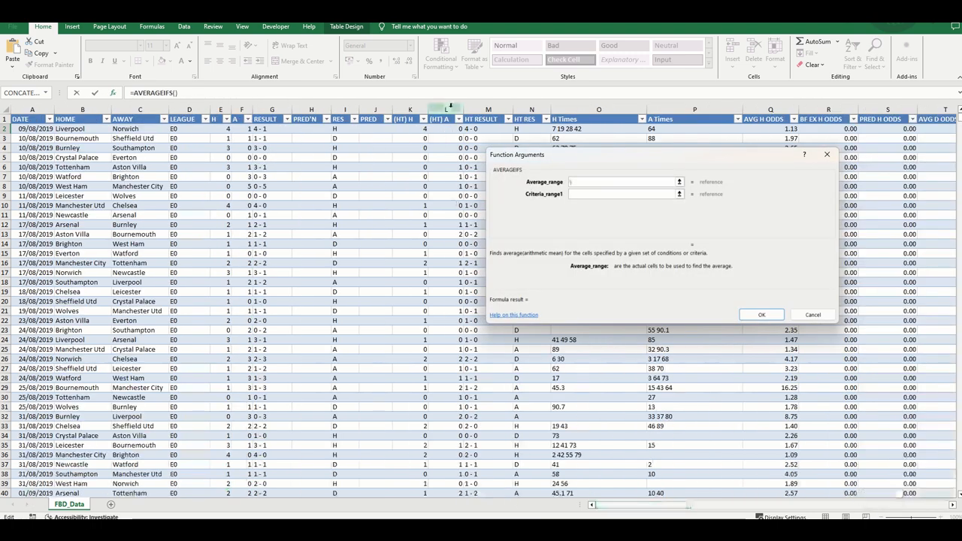
click(593, 193)
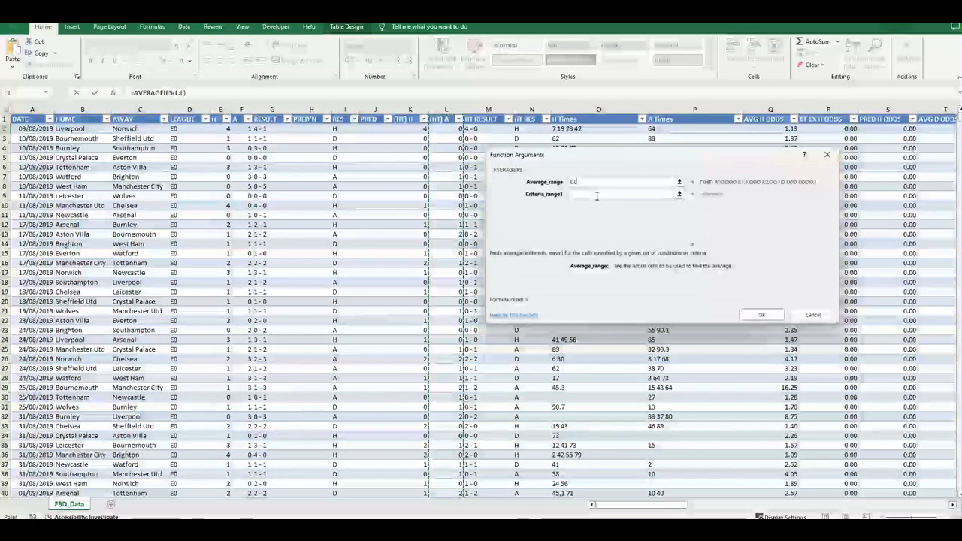
click(189, 109)
key(Tab)
click(181, 128)
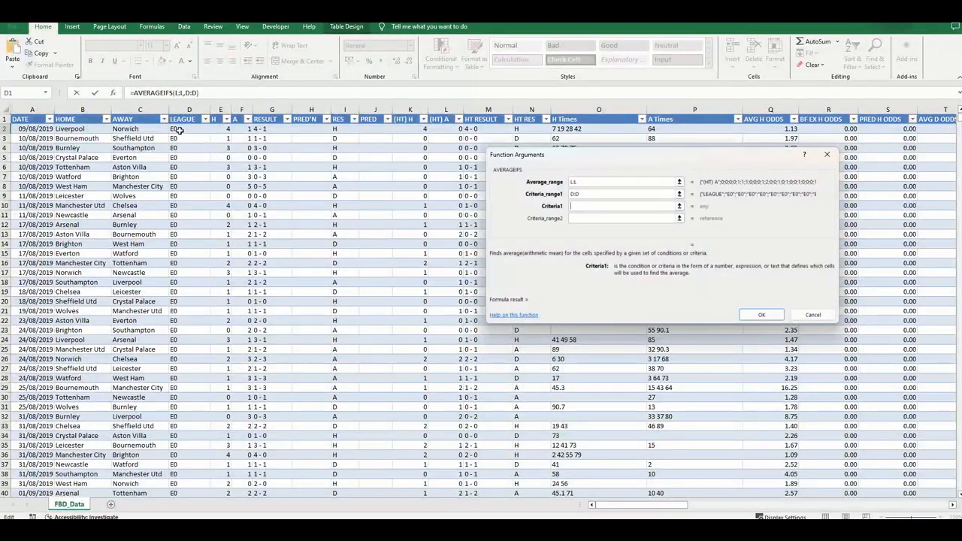
click(578, 218)
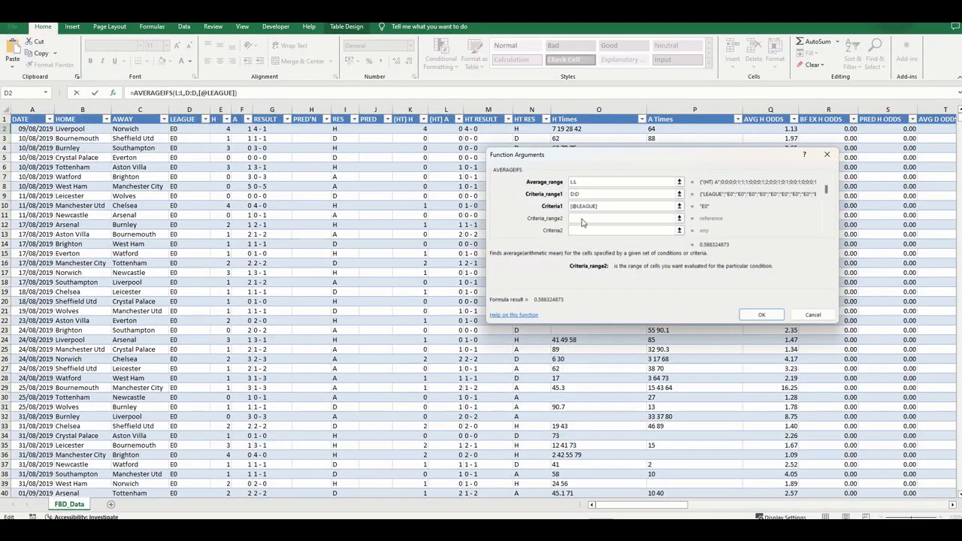
click(27, 109)
click(606, 230)
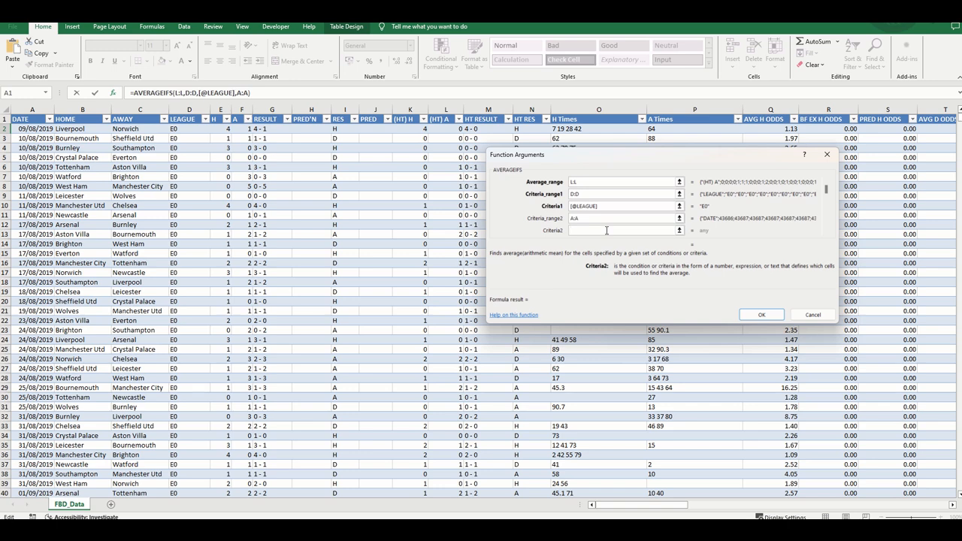
text("<"&)
click(43, 130)
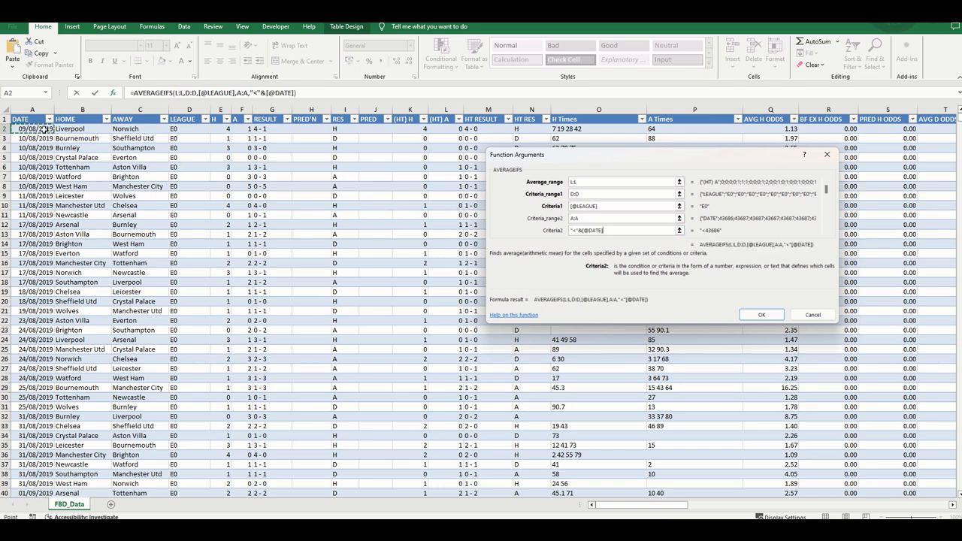
click(761, 314)
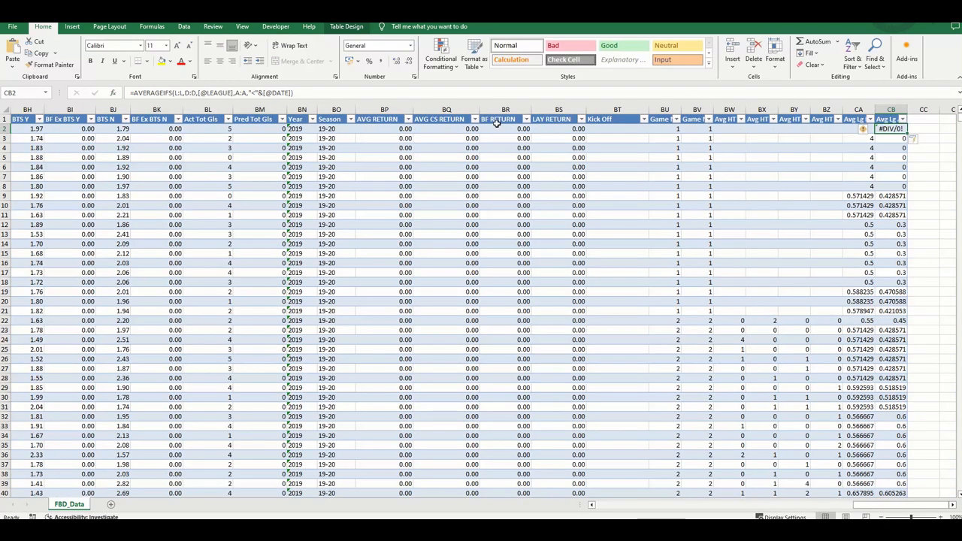
Wrap the AVERAGEIFS formula in CB2 in IFERROR with "" as the value if error.
drag(429, 94, 2, 73)
key(ctrl+x)
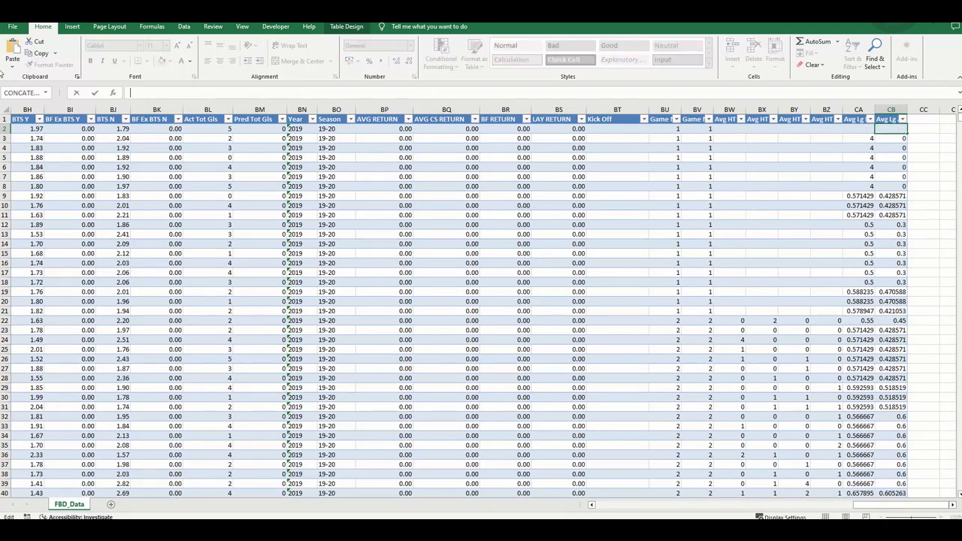
text(=iferro)
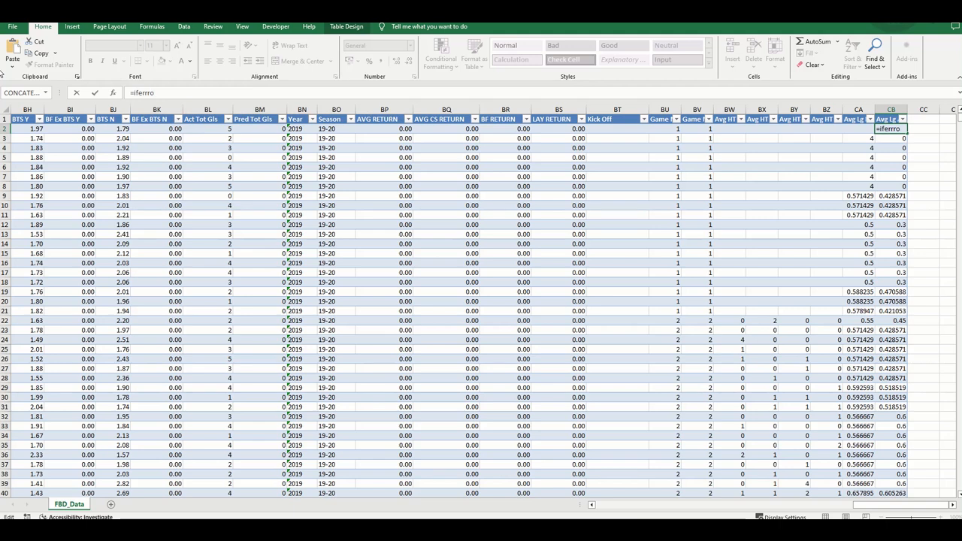
key(BackSpace)
text(()
click(112, 92)
key(ctrl+v)
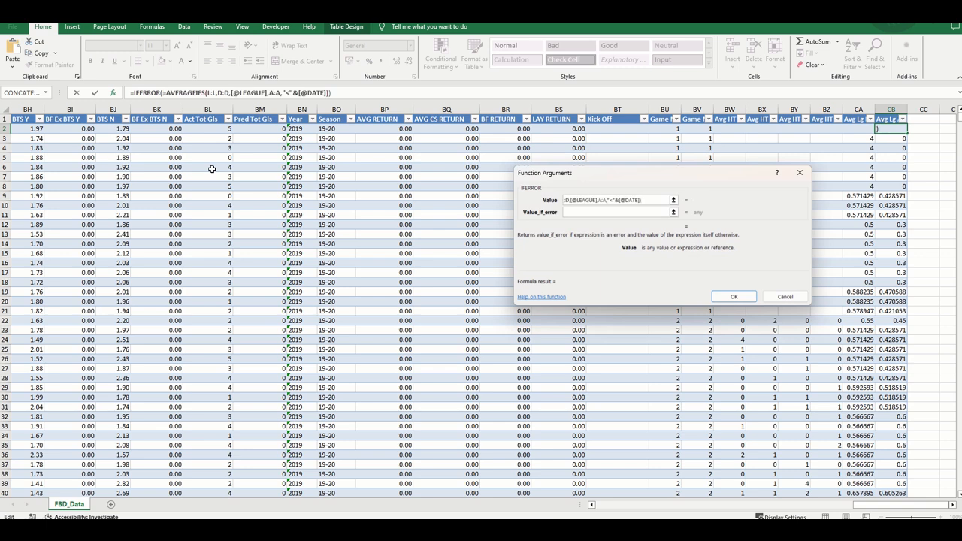
key(Tab)
text("")
key(Return)
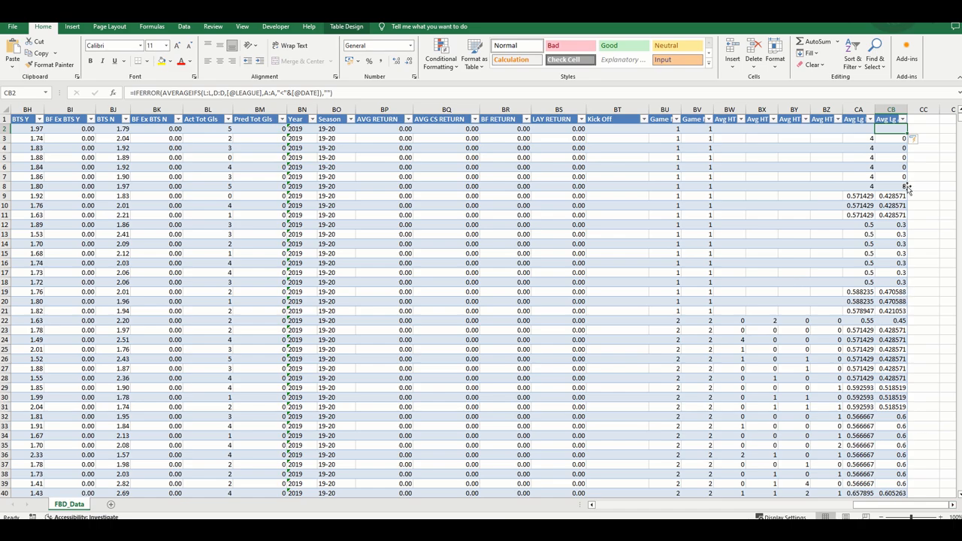
Format the two league average columns CA and CB as Number with 2 decimal places.
mouse_move(958, 121)
mouse_down()
mouse_move(959, 177)
mouse_move(959, 121)
mouse_up()
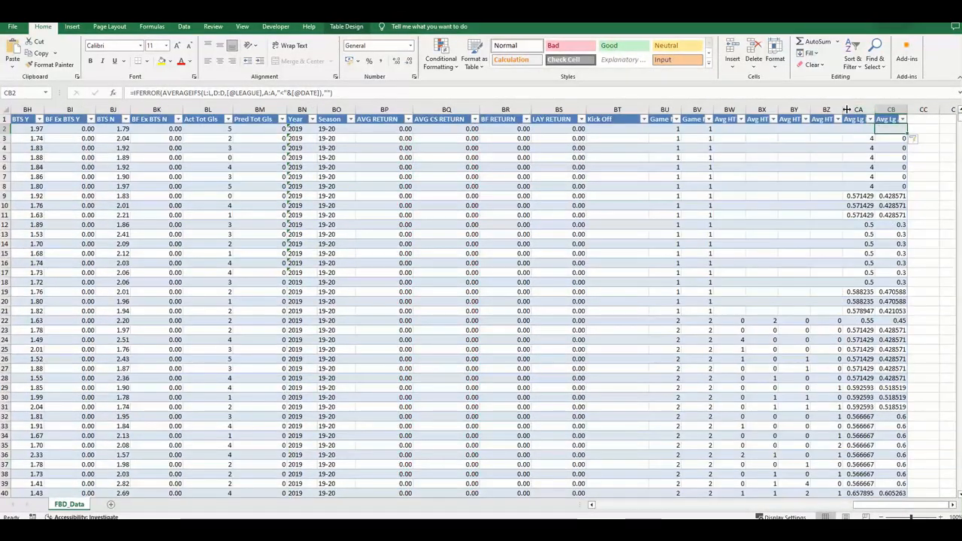
drag(849, 109, 891, 110)
right_click(872, 173)
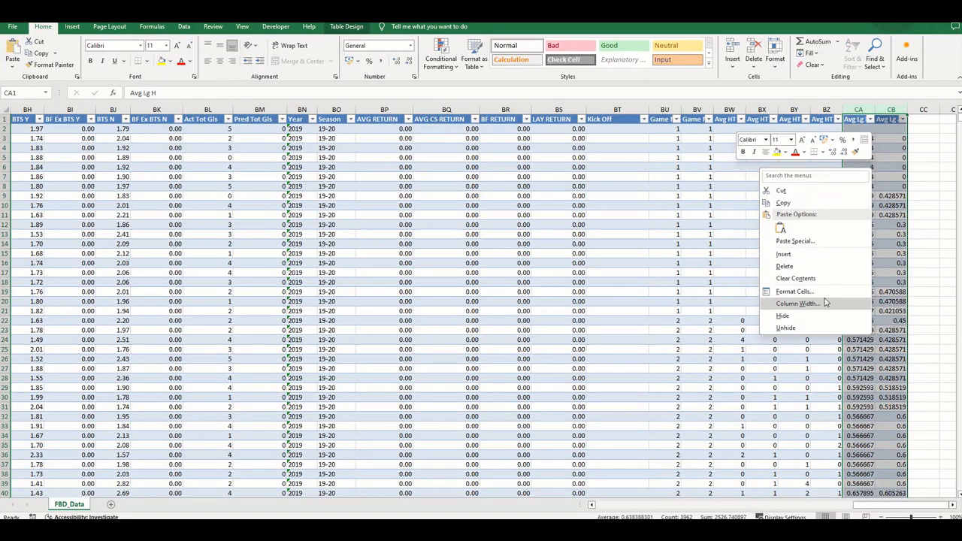
click(822, 291)
click(551, 154)
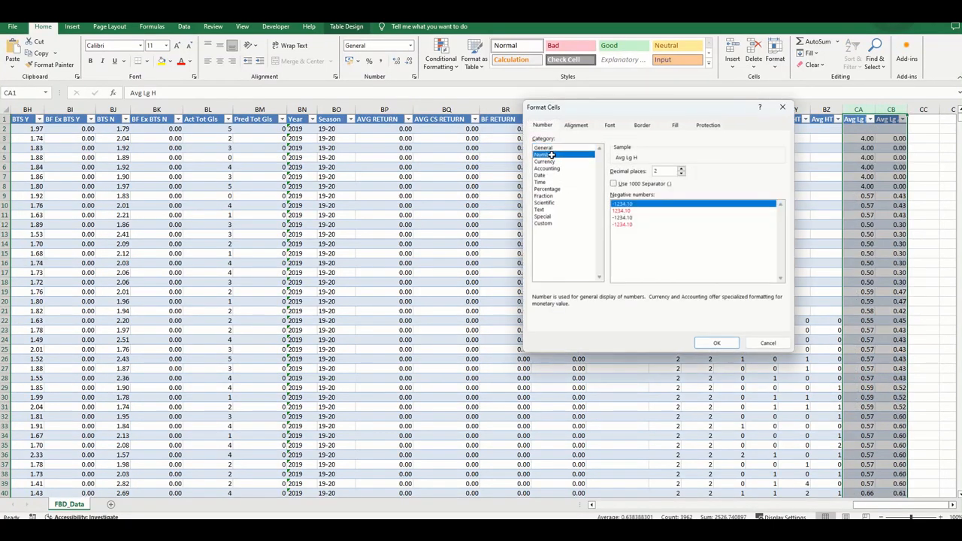
key(Return)
click(936, 194)
Check the Avg Lg H values in column CA down to the last table row, and return to the table's start.
click(867, 339)
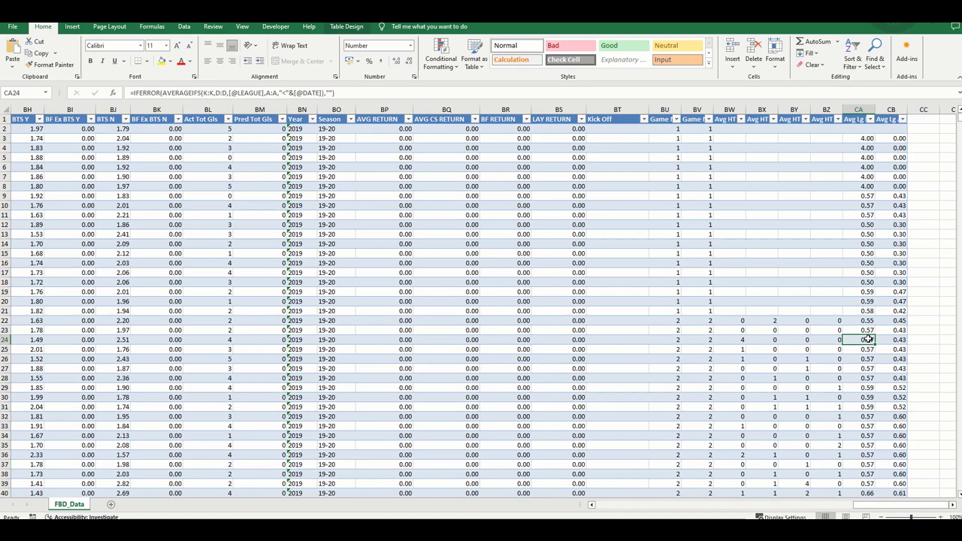
key(ctrl+shift+Down)
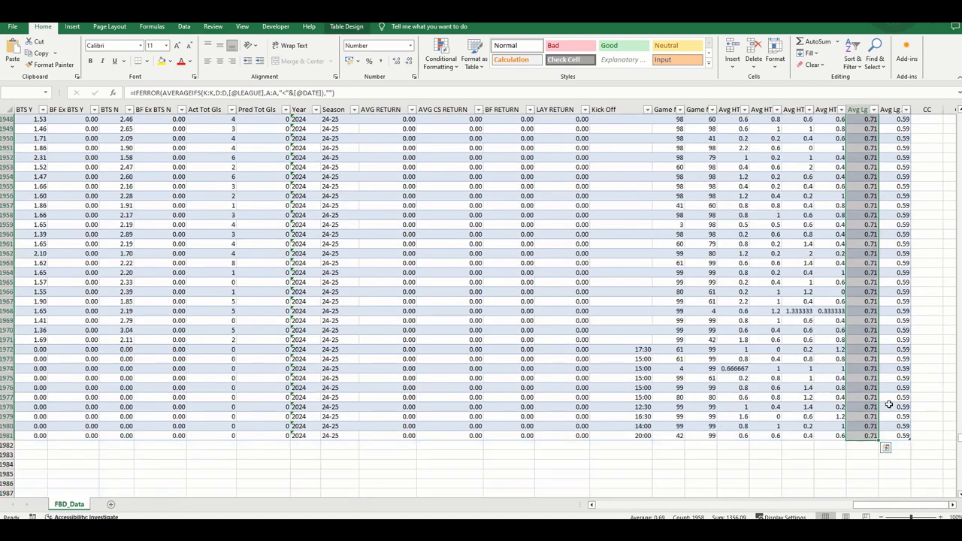
click(863, 434)
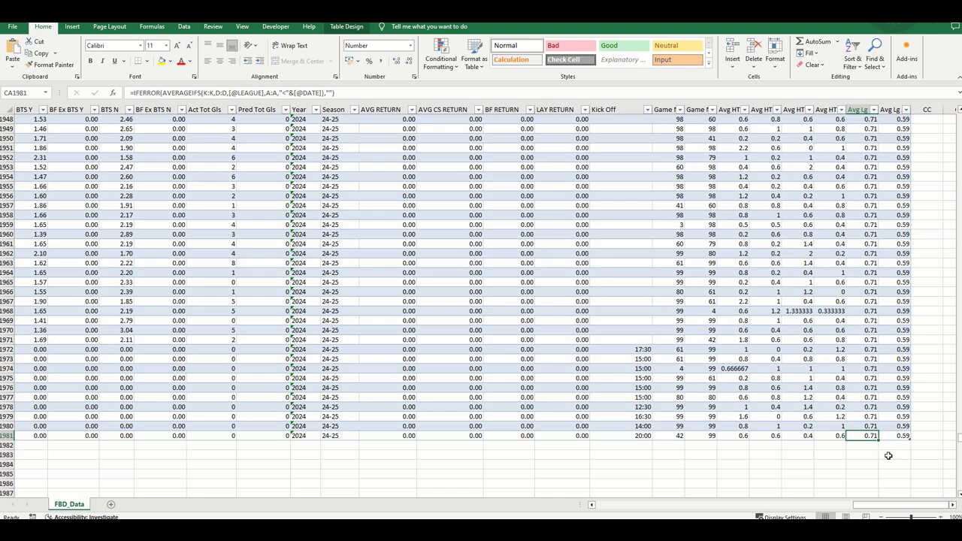
drag(956, 441, 950, 83)
Add a new table column by entering the header "HA" in CC1.
click(921, 121)
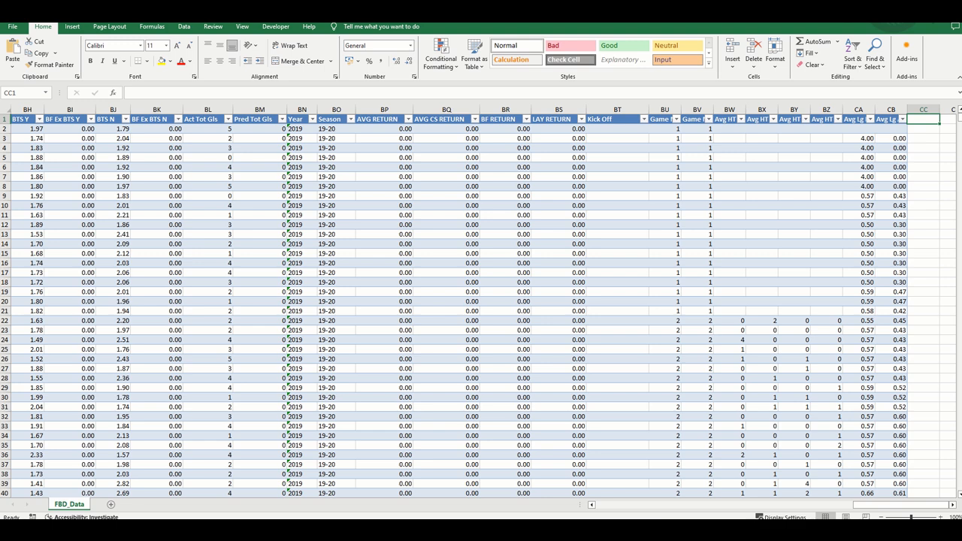
click(915, 129)
text(HA)
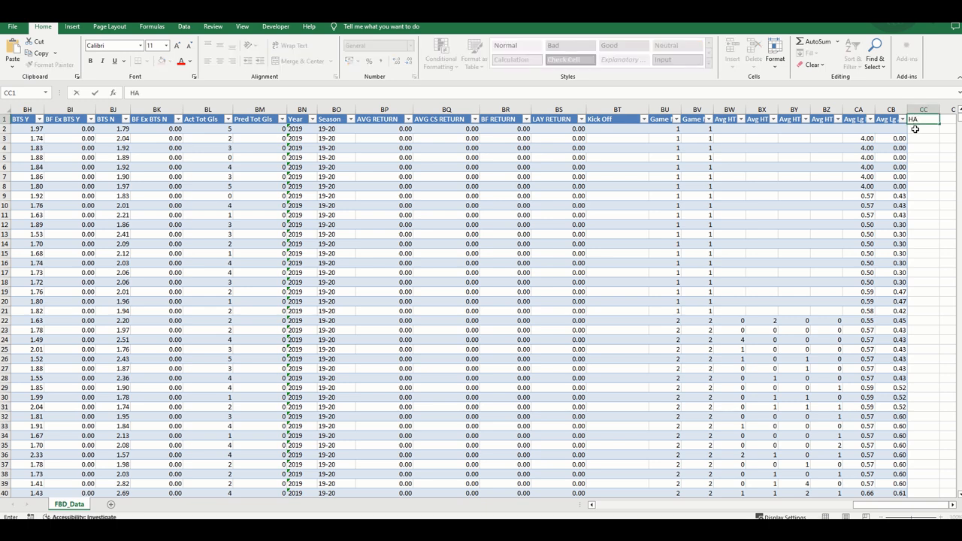
key(Return)
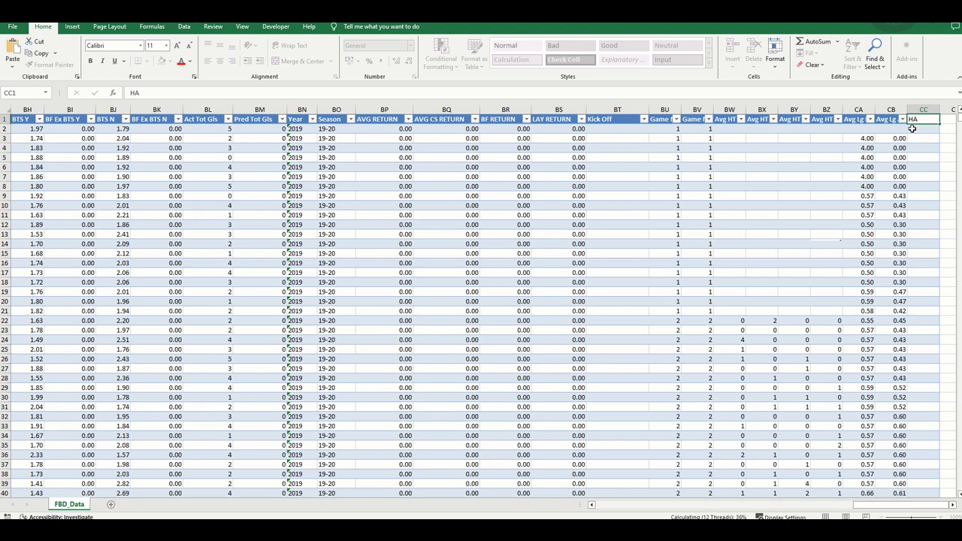
Enter a formula in CC2 dividing [@[Avg HT H]] by [@[Avg Lg H]].
click(912, 129)
click(365, 94)
text(=)
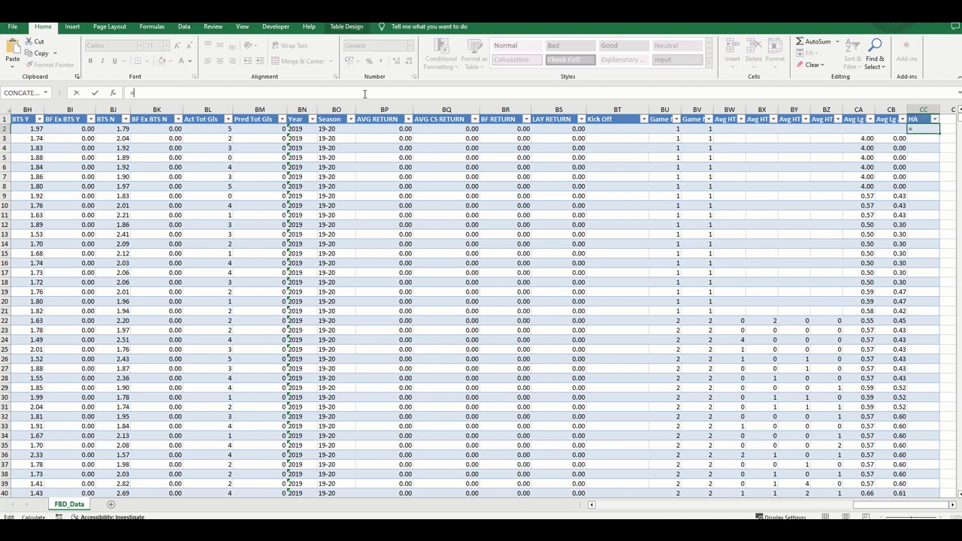
click(735, 128)
text(/)
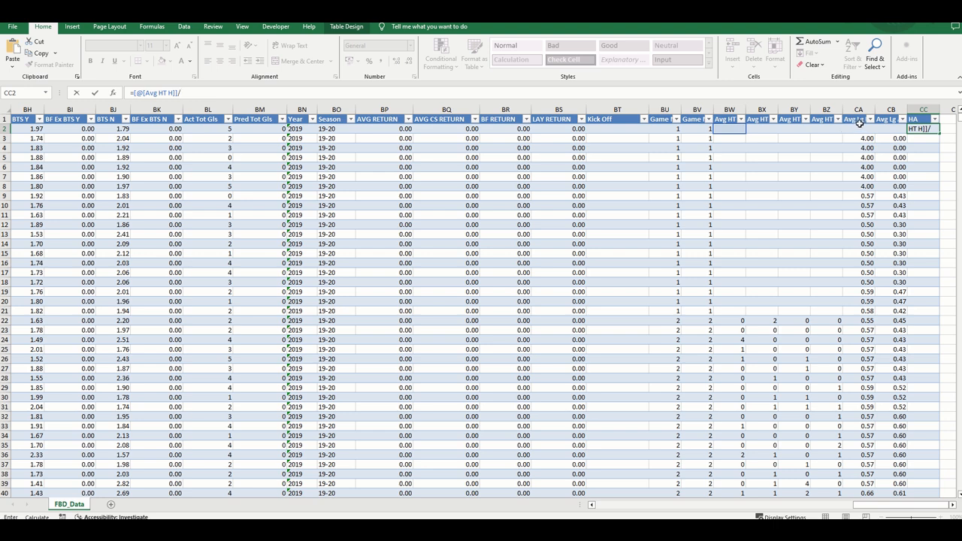
click(860, 128)
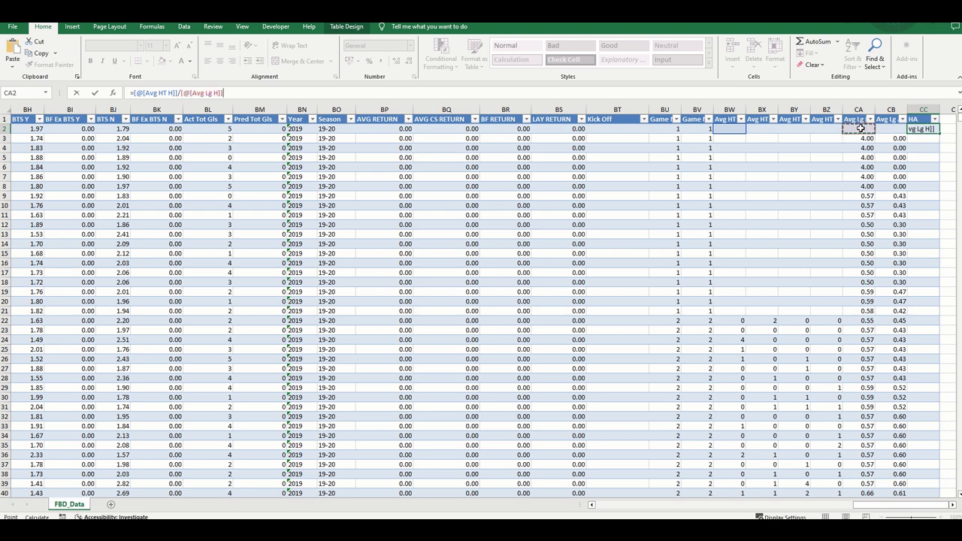
key(ctrl+Return)
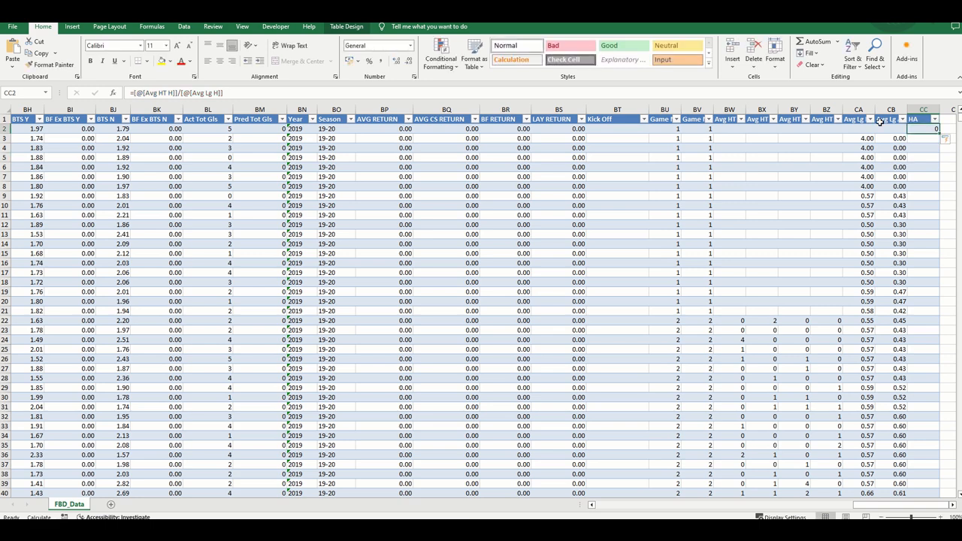
Wrap the HA division formula in CC2 in IFERROR with "" as the value if error.
drag(335, 93, 112, 92)
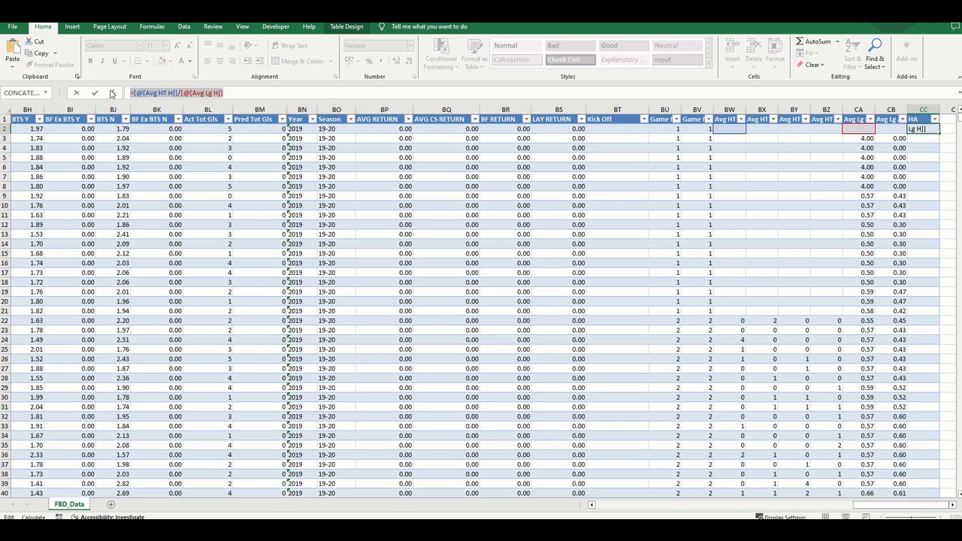
key(BackSpace)
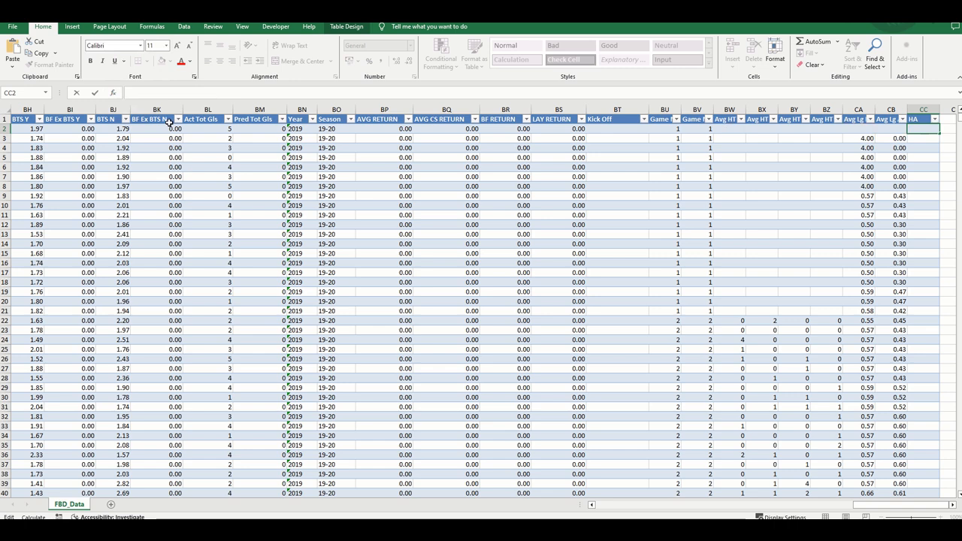
text(=iferrr)
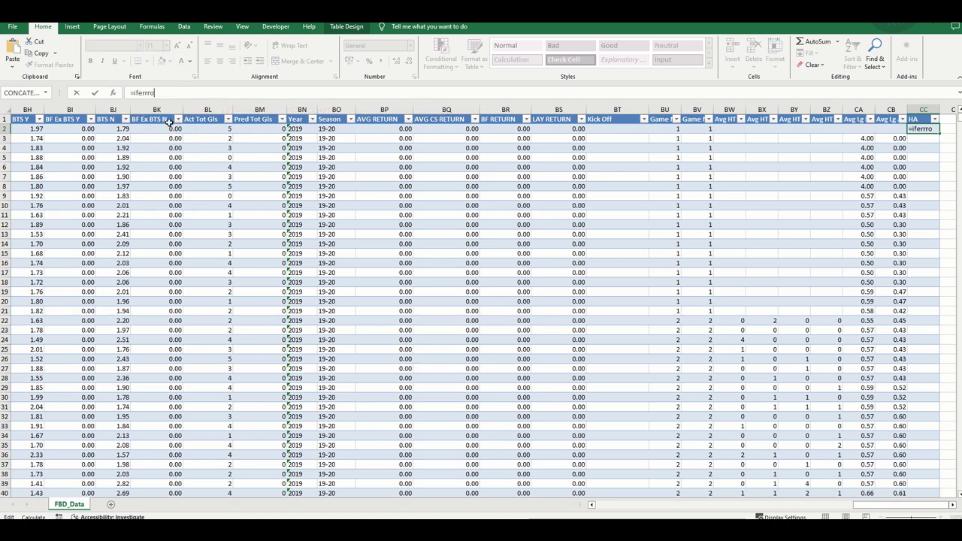
key(BackSpace)
text(or)
key(Tab)
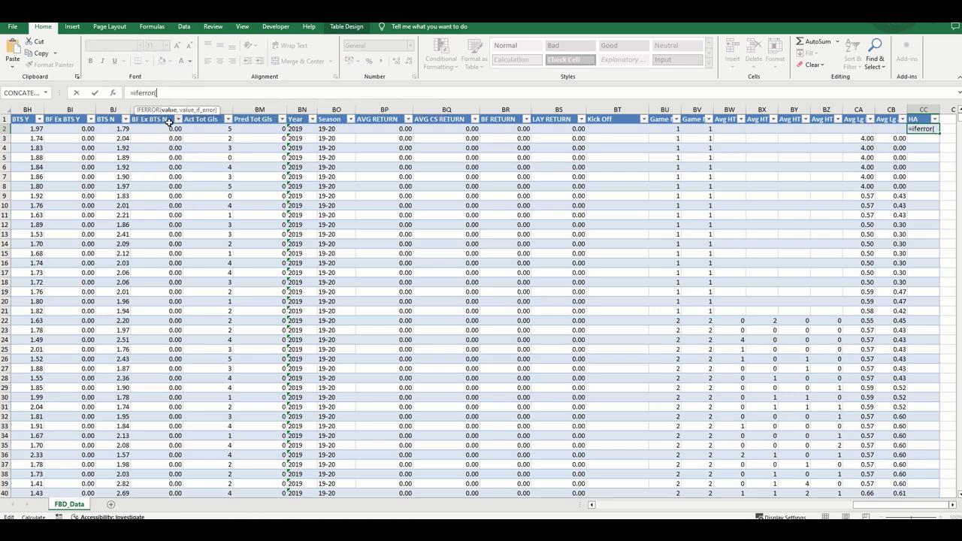
click(112, 93)
key(ctrl+v)
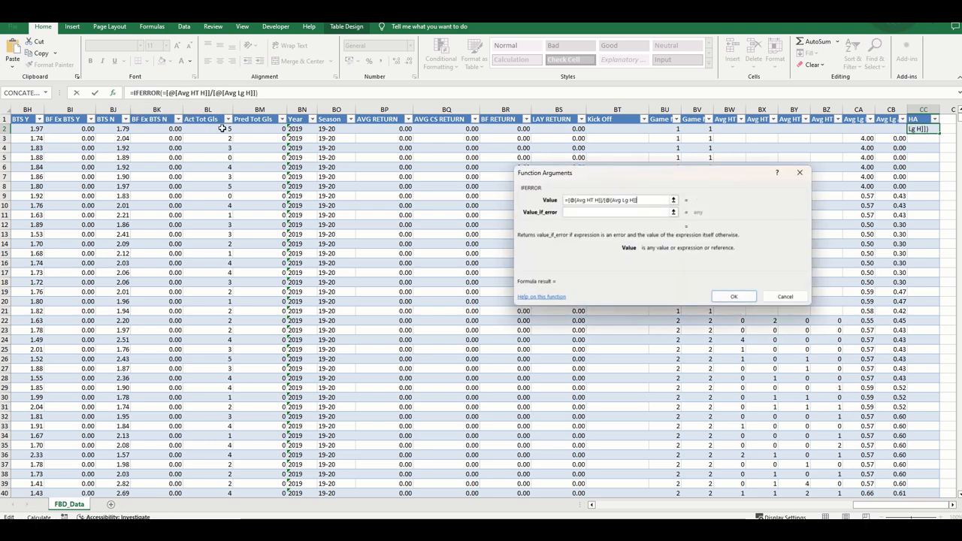
key(Home)
key(Delete)
key(Tab)
text("")
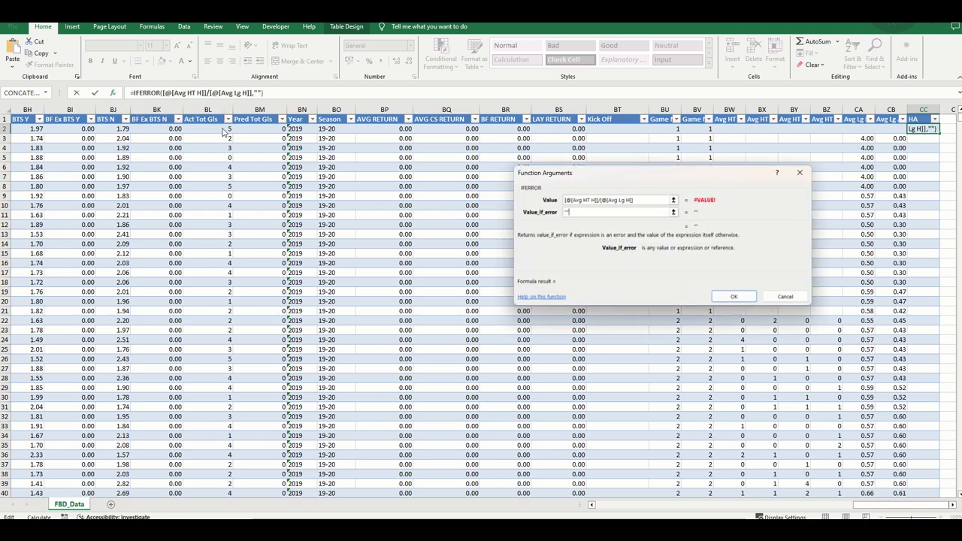
key(Return)
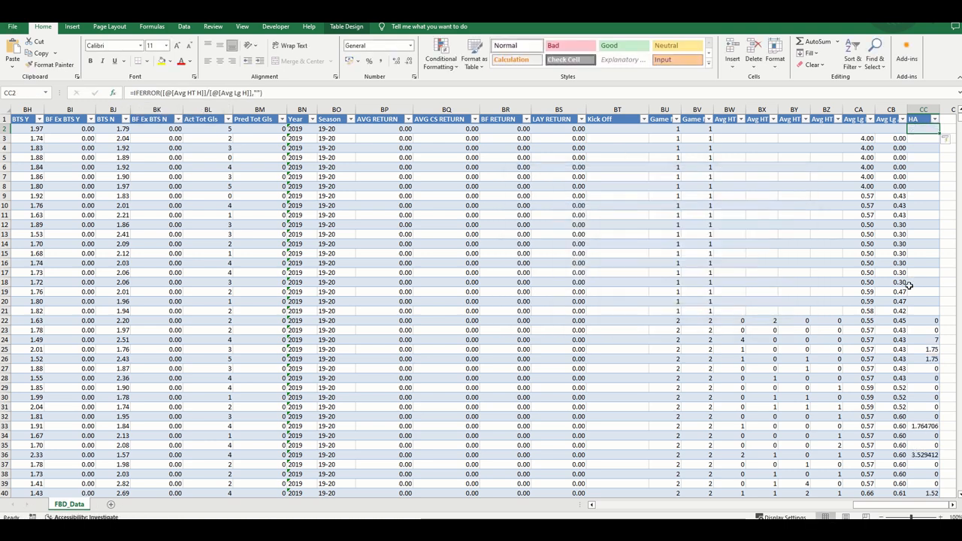
Add a new table column by entering the header "AD" in CD1.
click(952, 504)
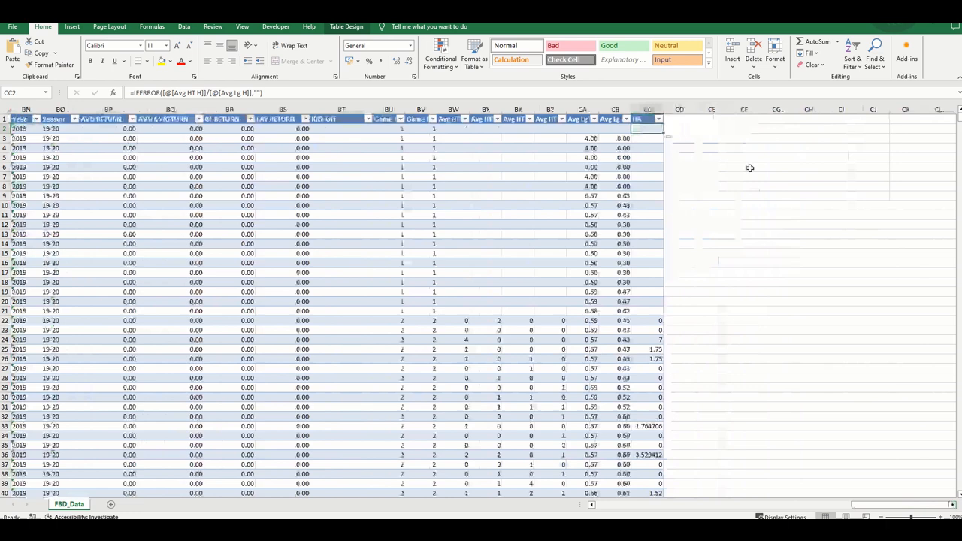
click(685, 122)
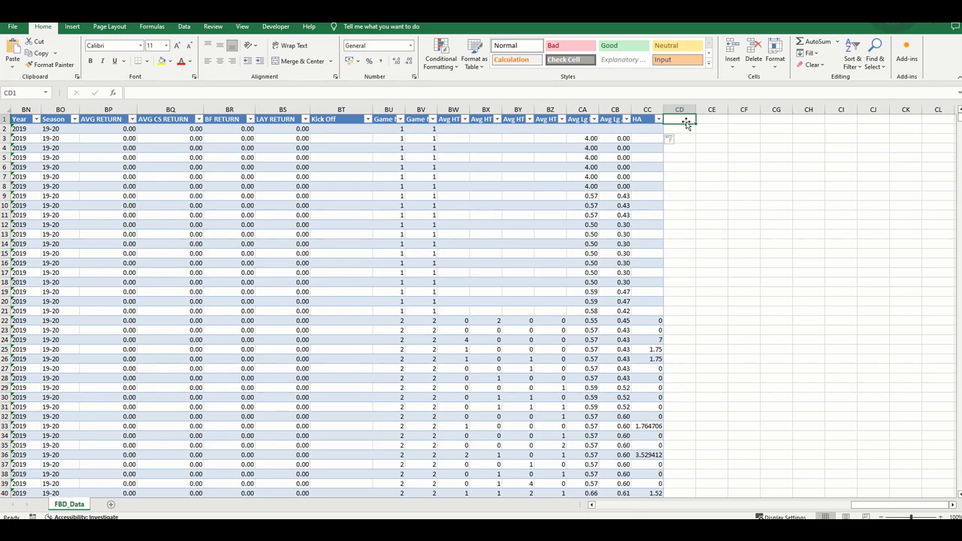
text(AD)
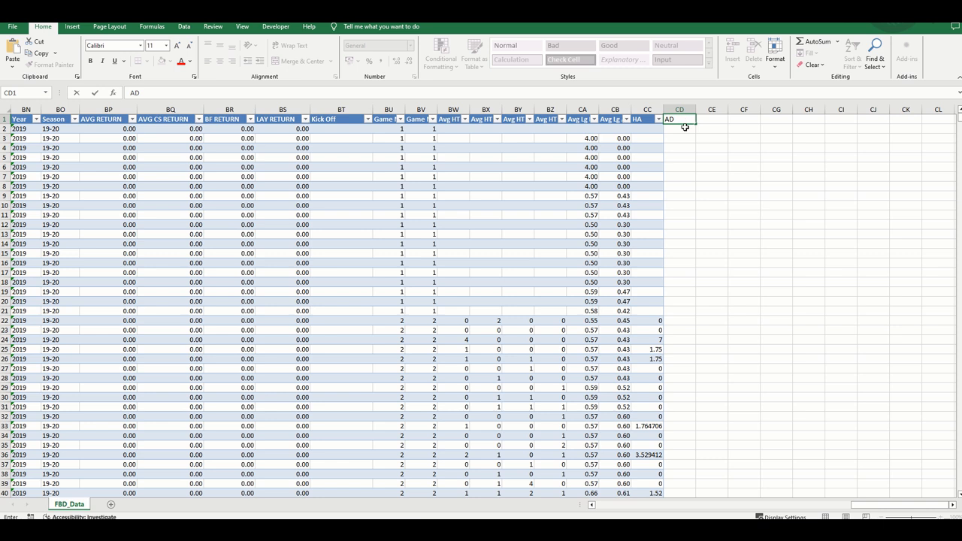
key(Return)
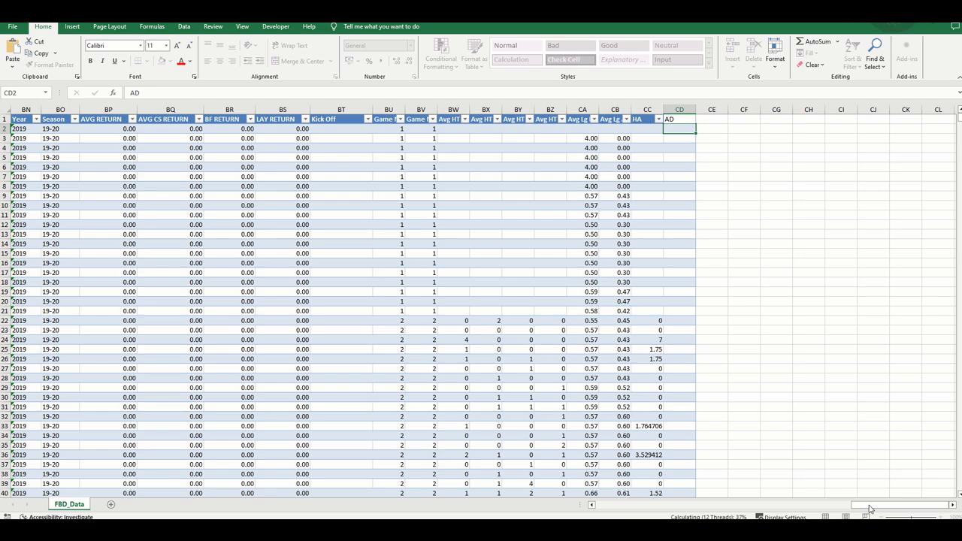
drag(869, 510, 898, 511)
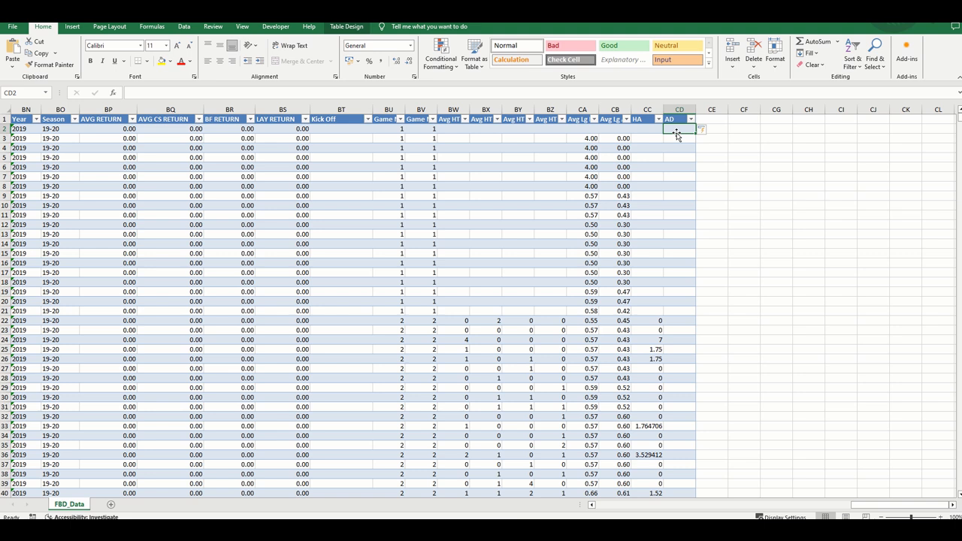
Enter a formula in CD2 dividing [@[Avg HT (H)]] by [@[Avg Lg H]].
click(565, 90)
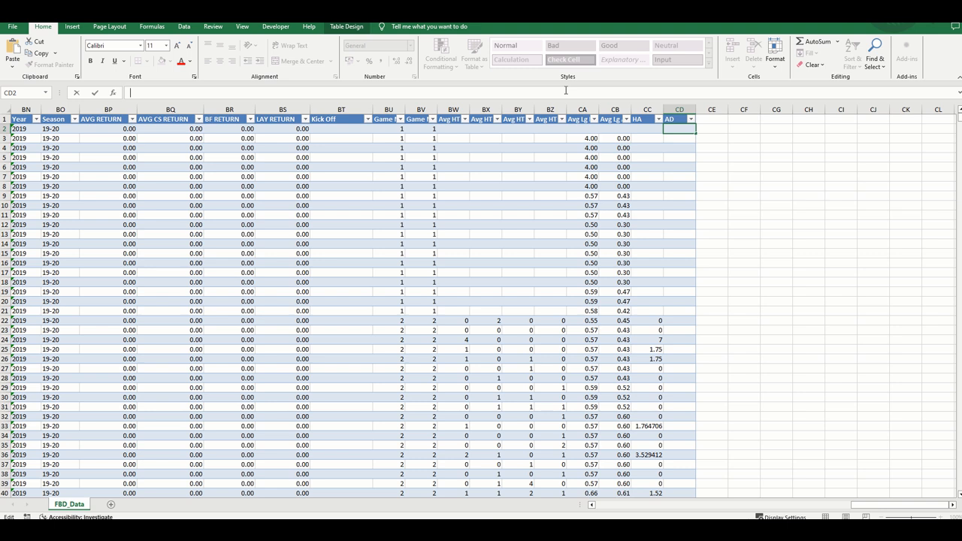
text(=)
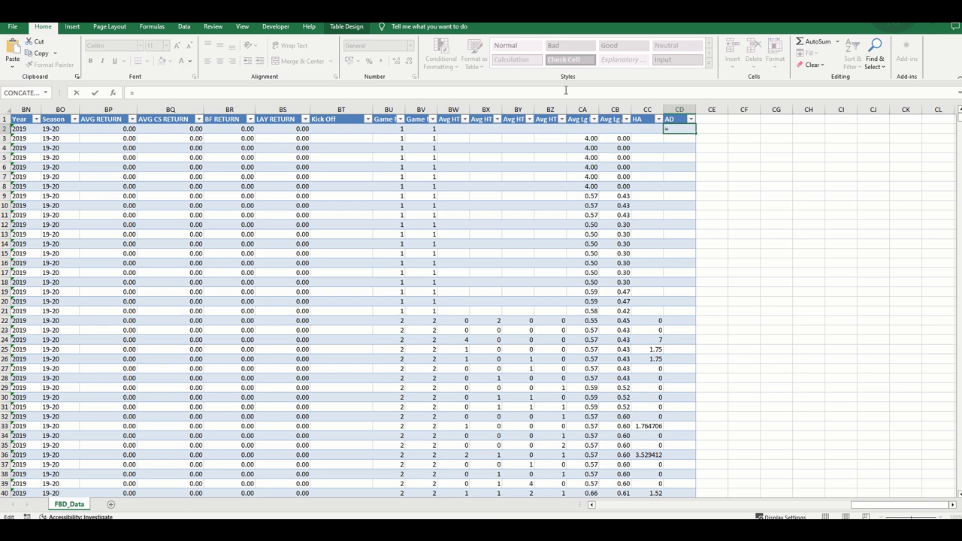
click(518, 128)
text(/)
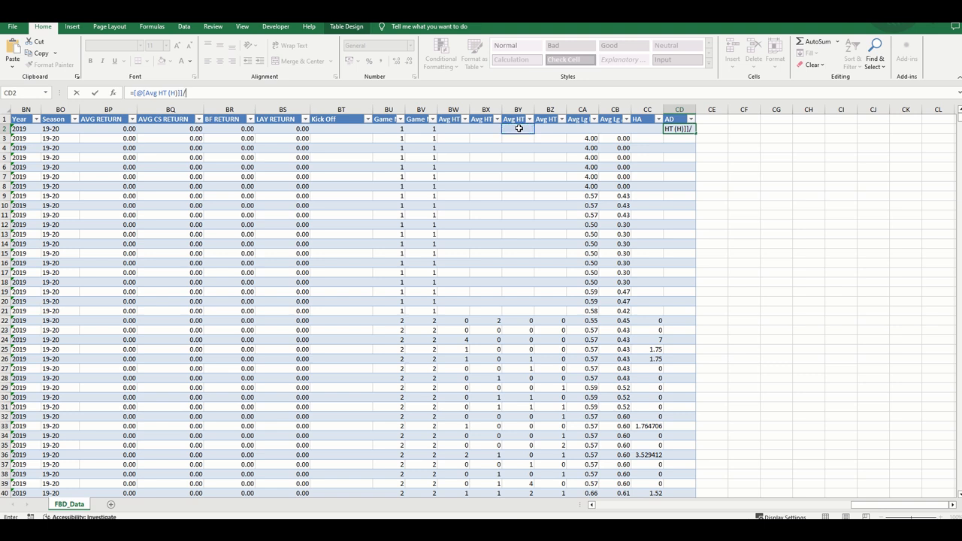
click(578, 129)
key(Return)
Wrap the AD division formula in CD2 in IFERROR with "" as the value if error.
click(672, 129)
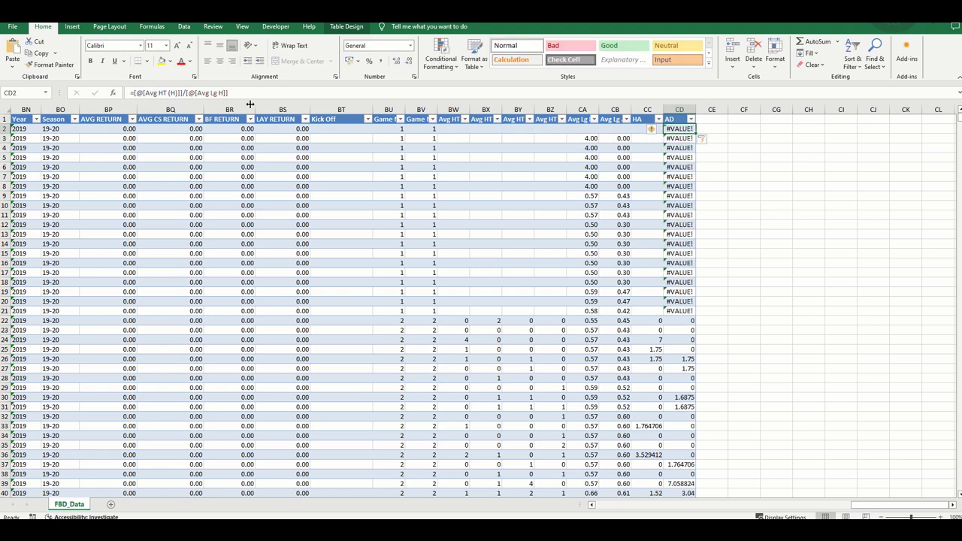
click(219, 91)
drag(218, 90, 66, 85)
key(ctrl+x)
text(=)
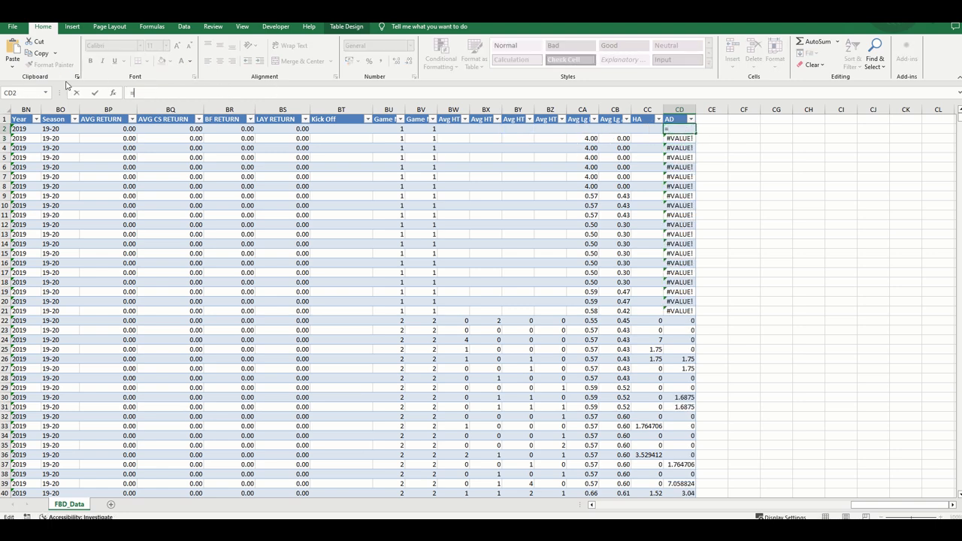
text(ifer)
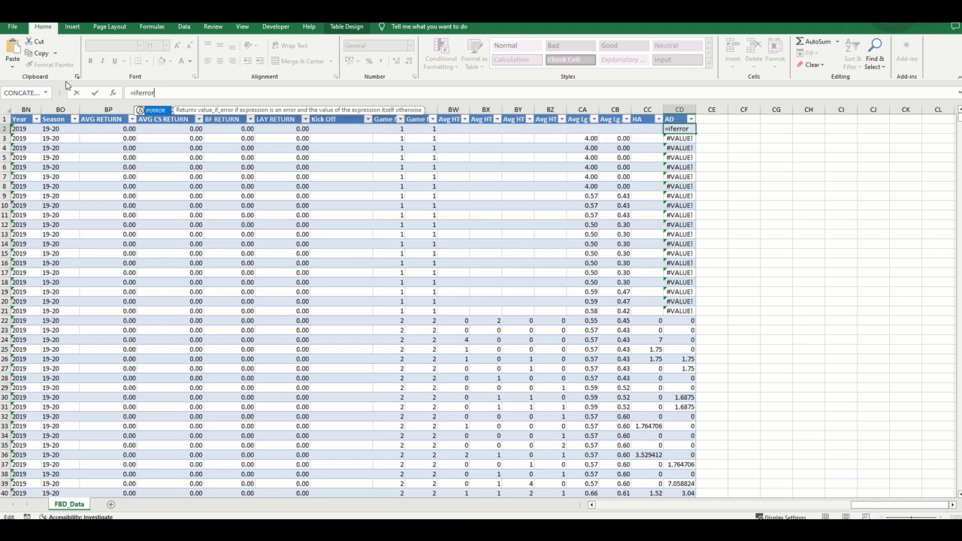
text(ror)
click(113, 92)
key(ctrl+v)
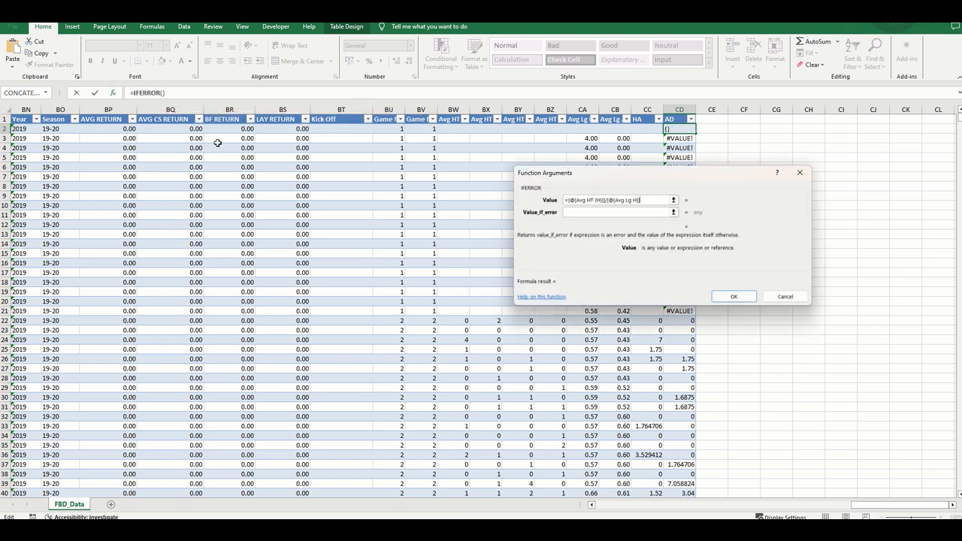
key(Home)
key(Delete)
key(Tab)
text("")
key(Return)
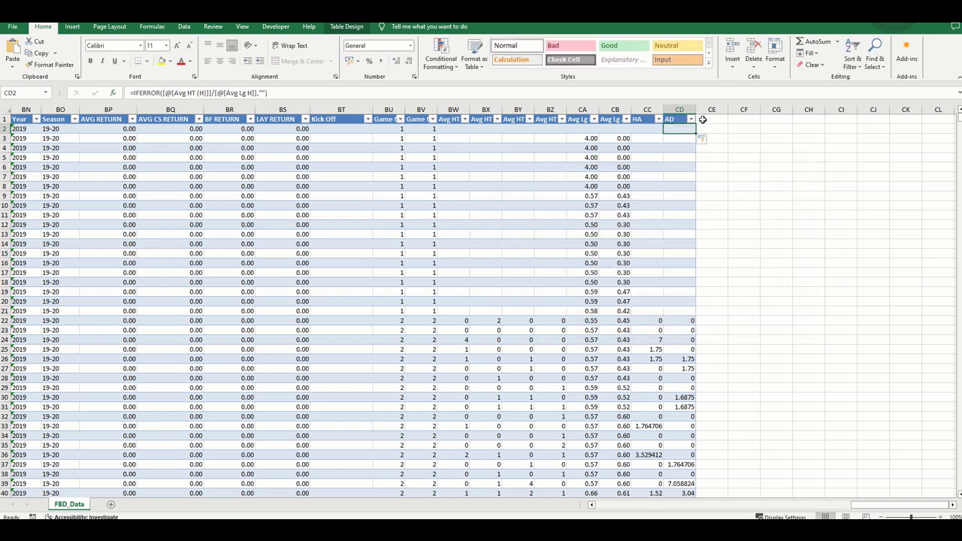
Add a new table column by entering the header "AA" in CE1.
click(702, 119)
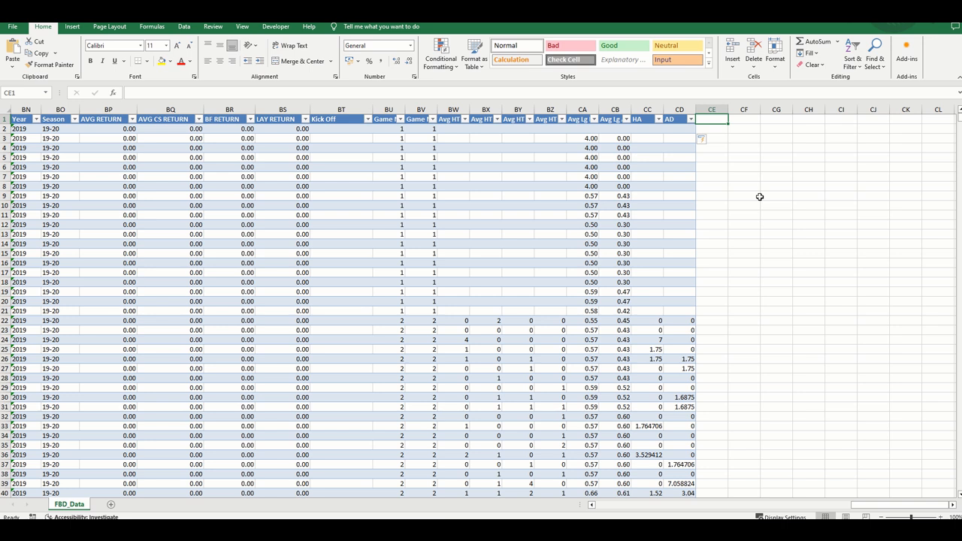
text(AA)
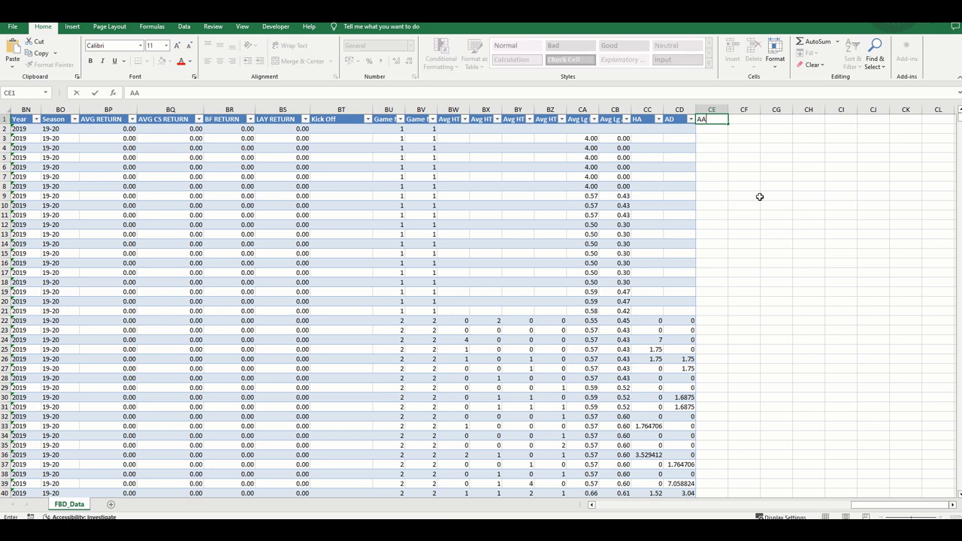
key(ctrl+Return)
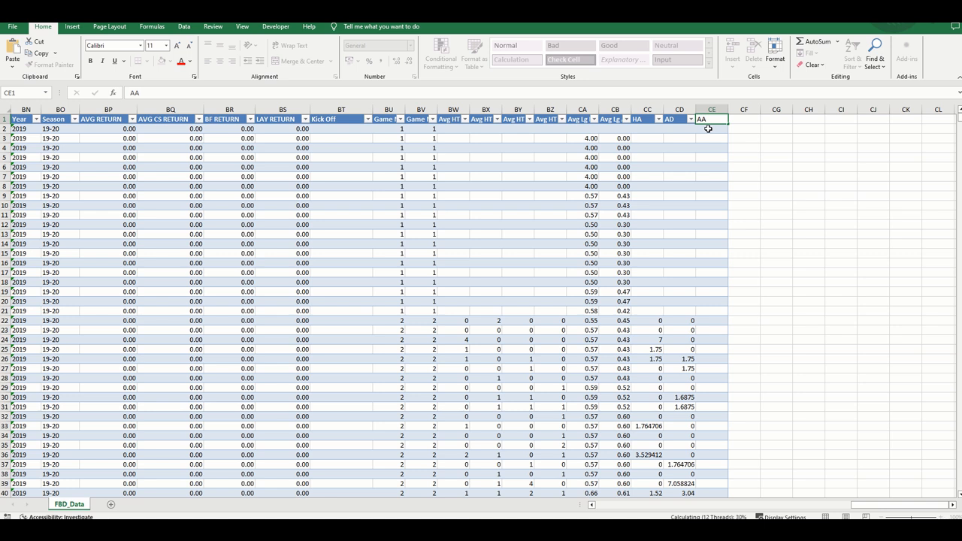
Enter a formula in CE2 dividing [@[Avg HT (A)]] by [@[Avg Lg A]].
click(708, 129)
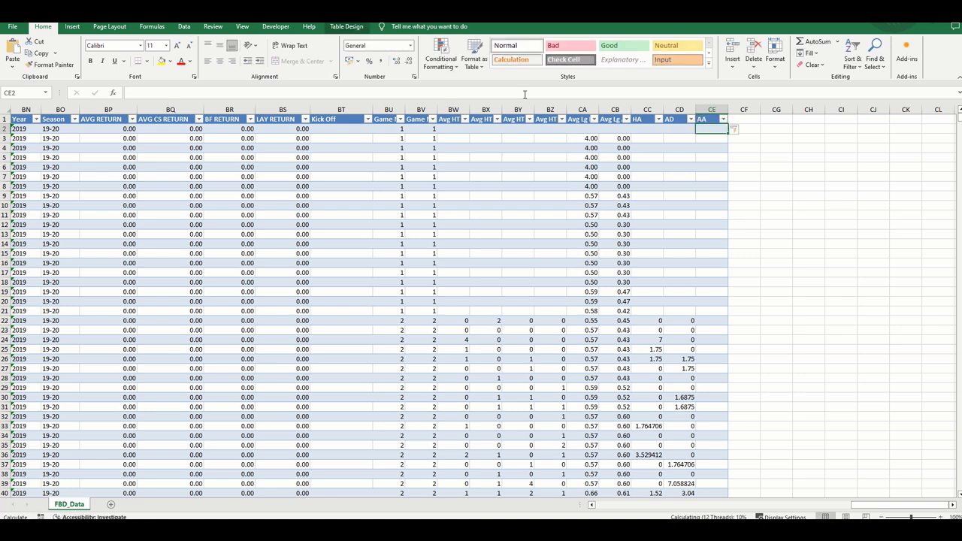
click(525, 94)
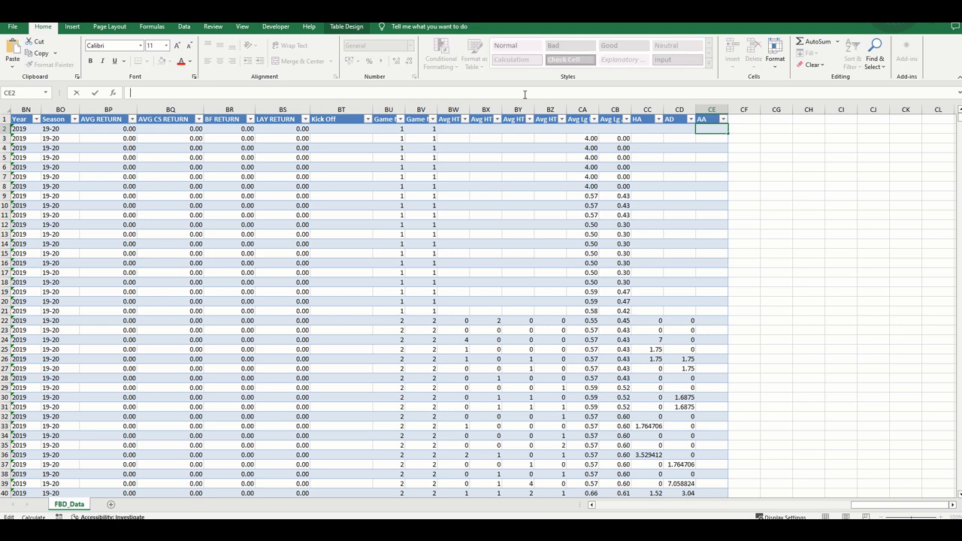
text(=)
click(546, 126)
text(/)
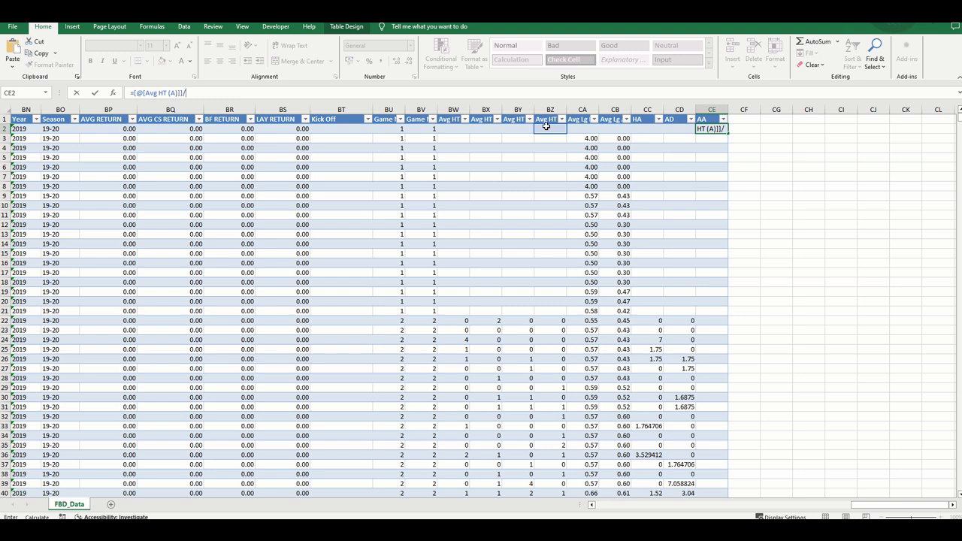
click(618, 129)
key(Return)
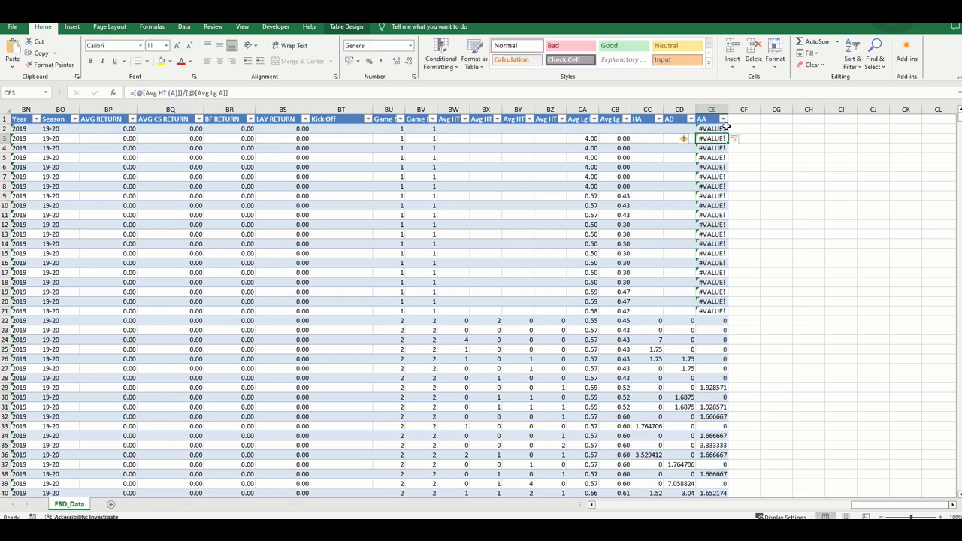
Wrap the AA division formula in CE2 in IFERROR with "" as the value if error.
drag(490, 94, 97, 91)
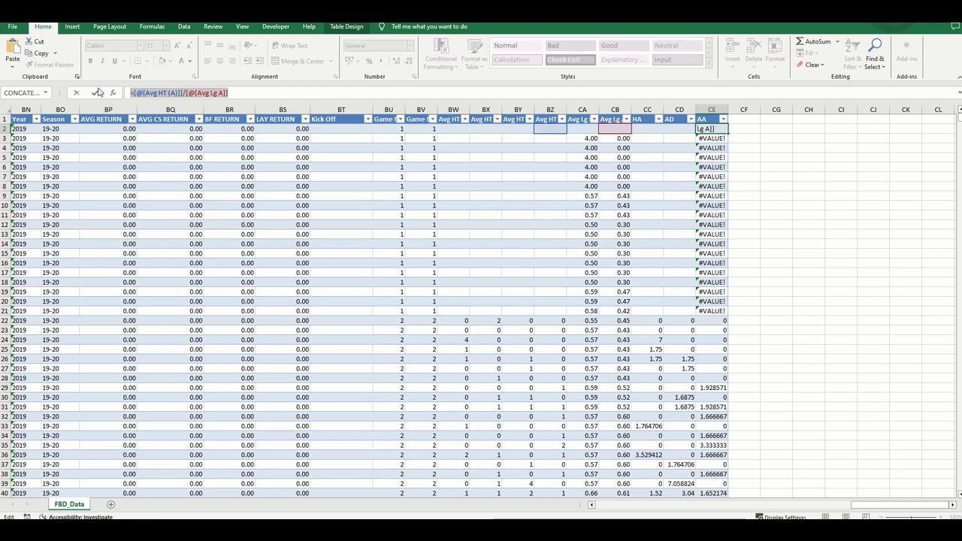
key(BackSpace)
text(=iferr)
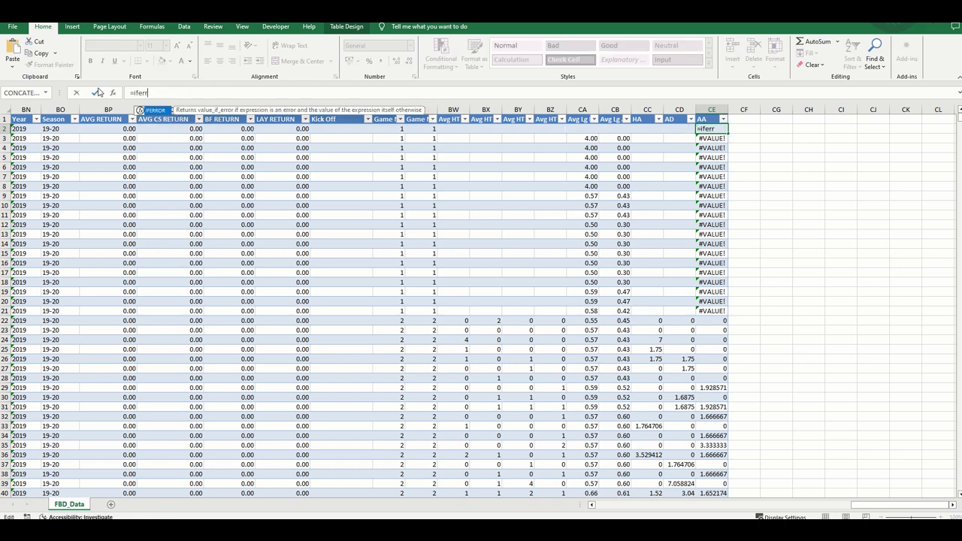
text(or()
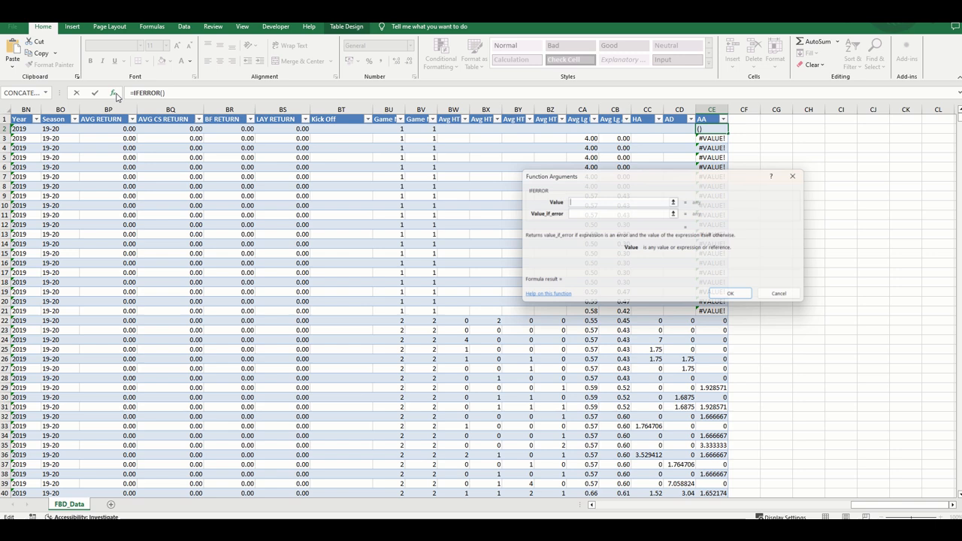
click(113, 93)
key(ctrl+v)
key(Home)
key(Delete)
key(Tab)
text("")
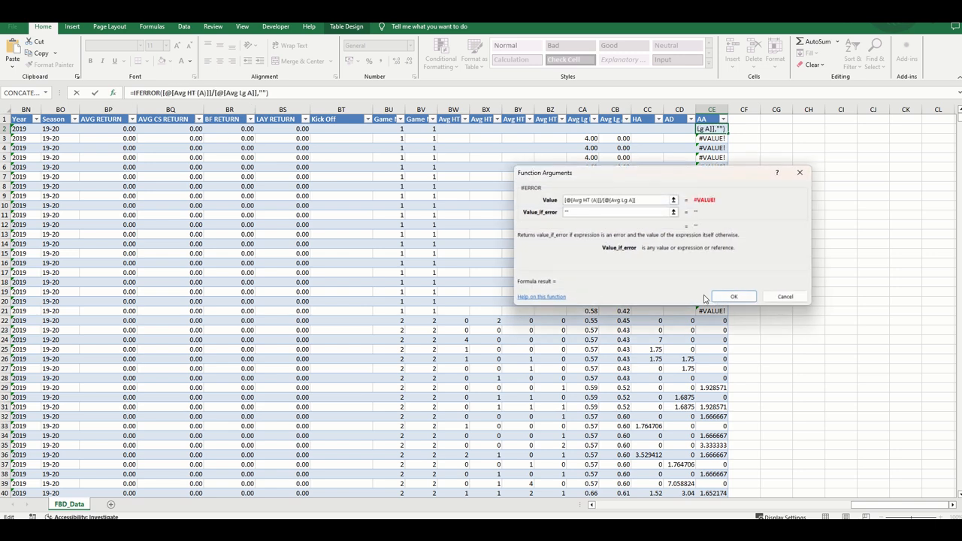
click(726, 296)
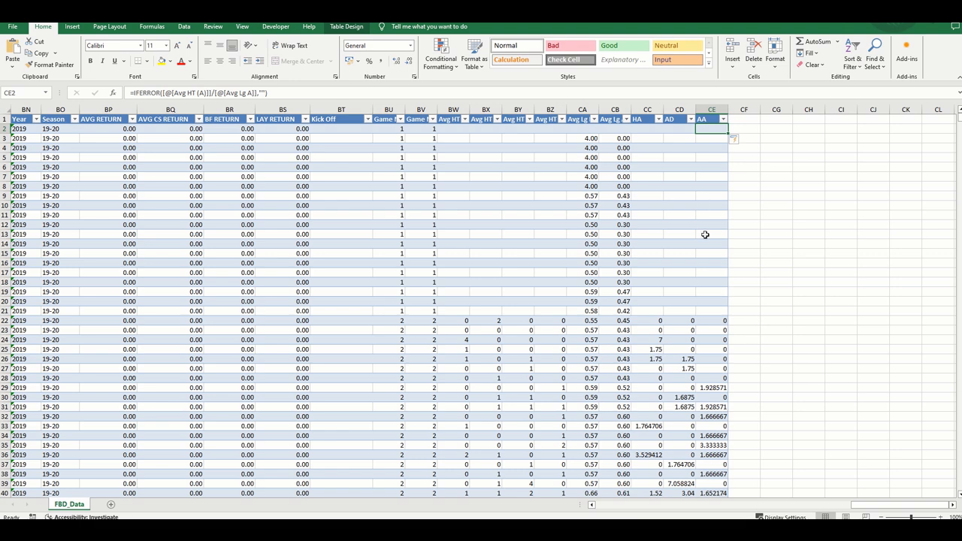
Add a new table column by entering the header "HD" in CF1.
scroll(705, 215, down, 1)
scroll(705, 216, down, 1)
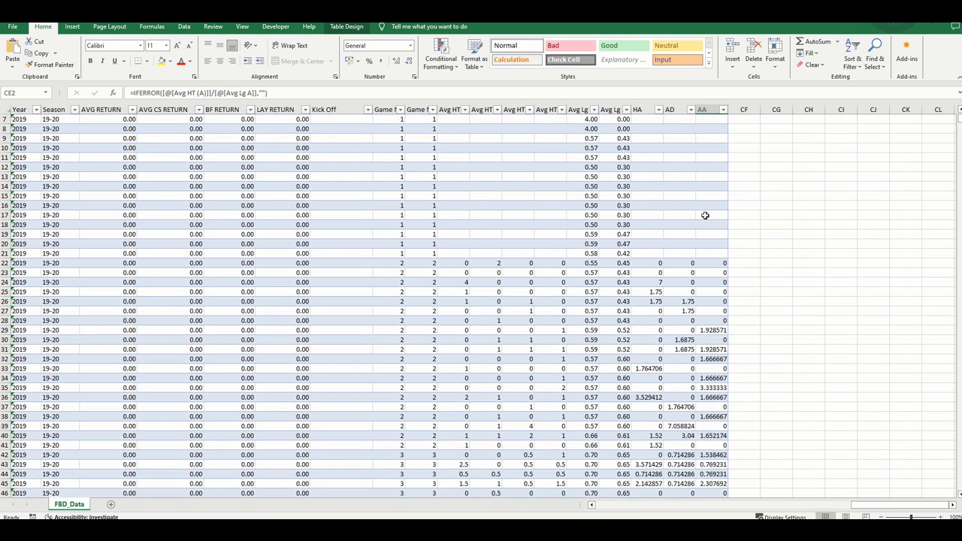
scroll(705, 215, down, 2)
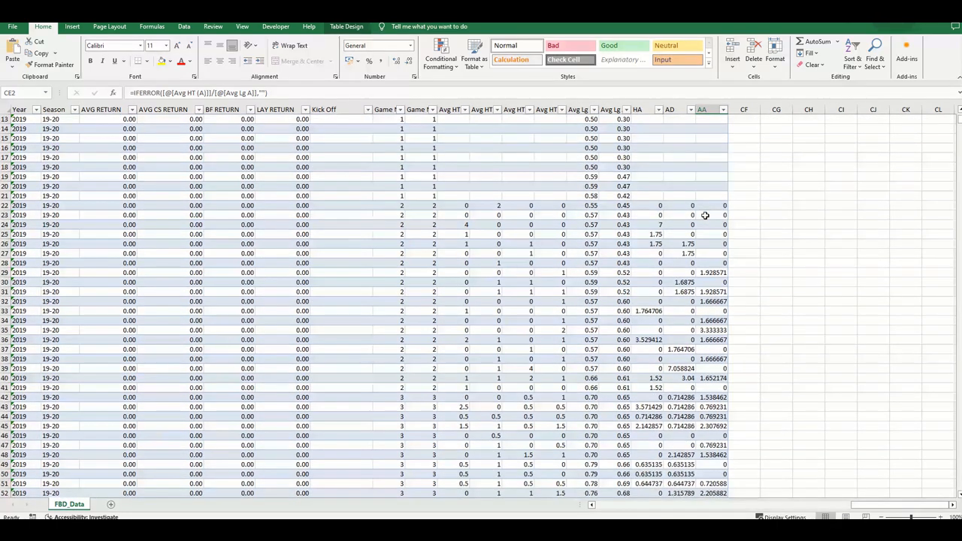
scroll(704, 216, up, 4)
click(742, 122)
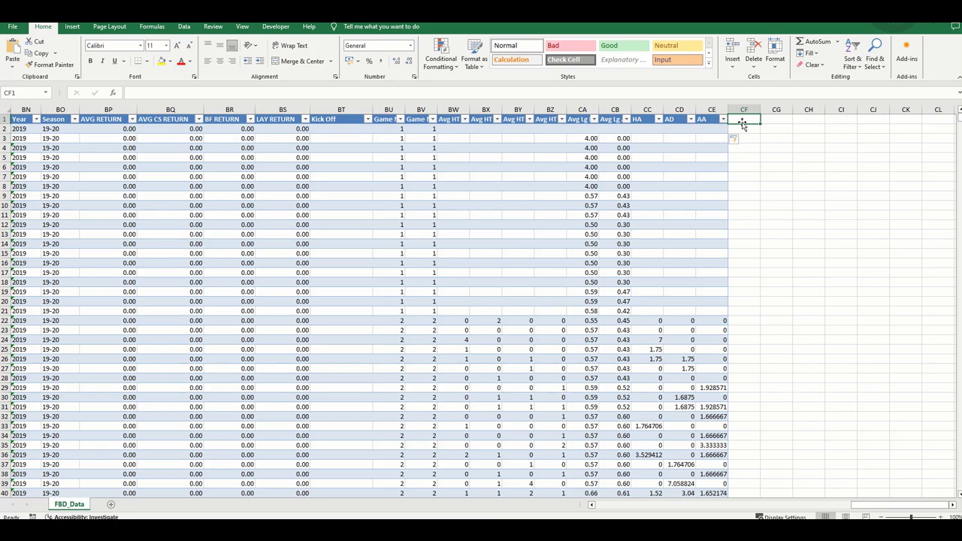
text(HD)
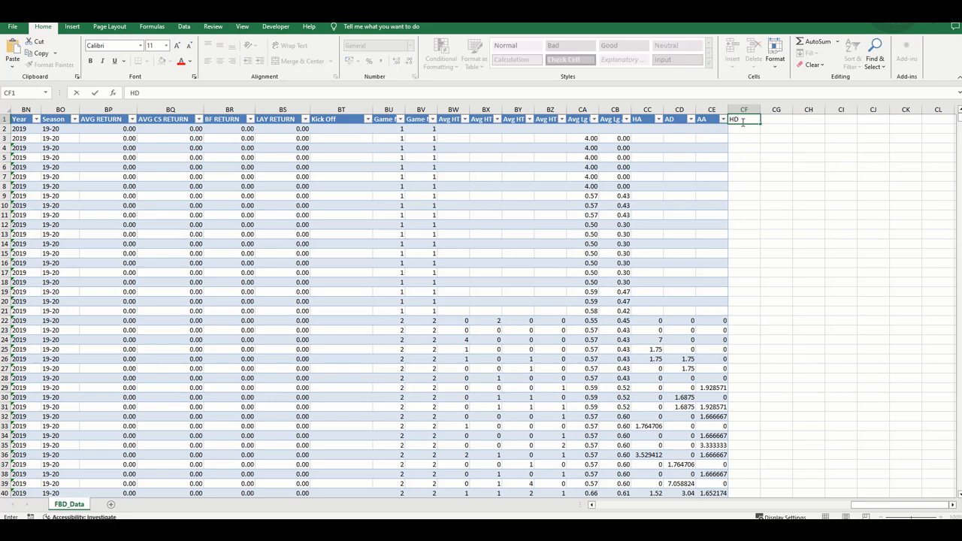
key(ctrl+Return)
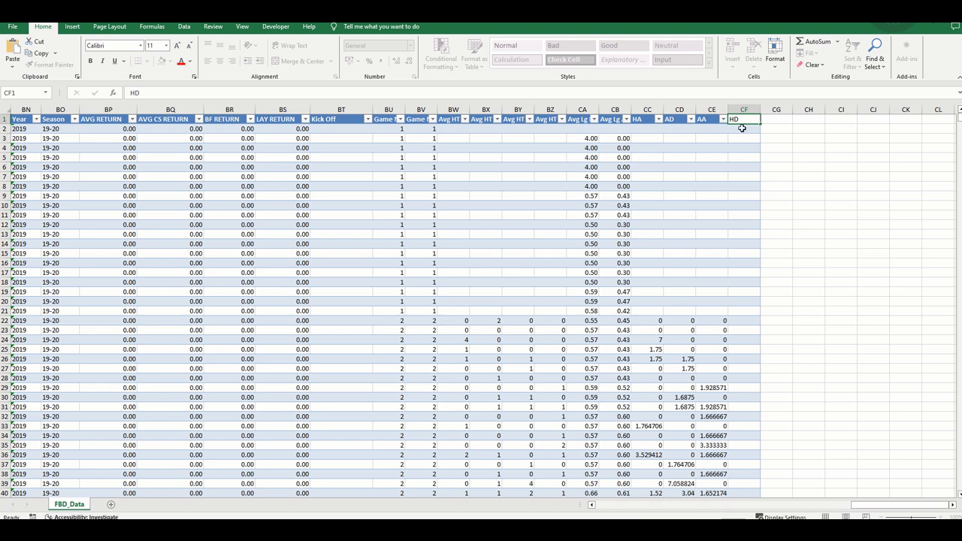
Enter a formula in CF2 dividing [@[Avg HT A]] by [@[Avg Lg A]].
click(741, 129)
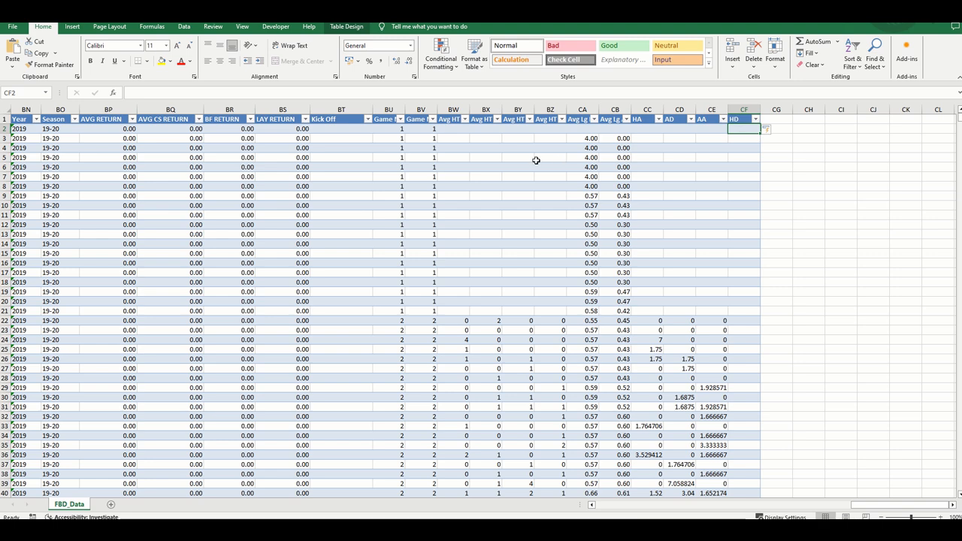
click(260, 92)
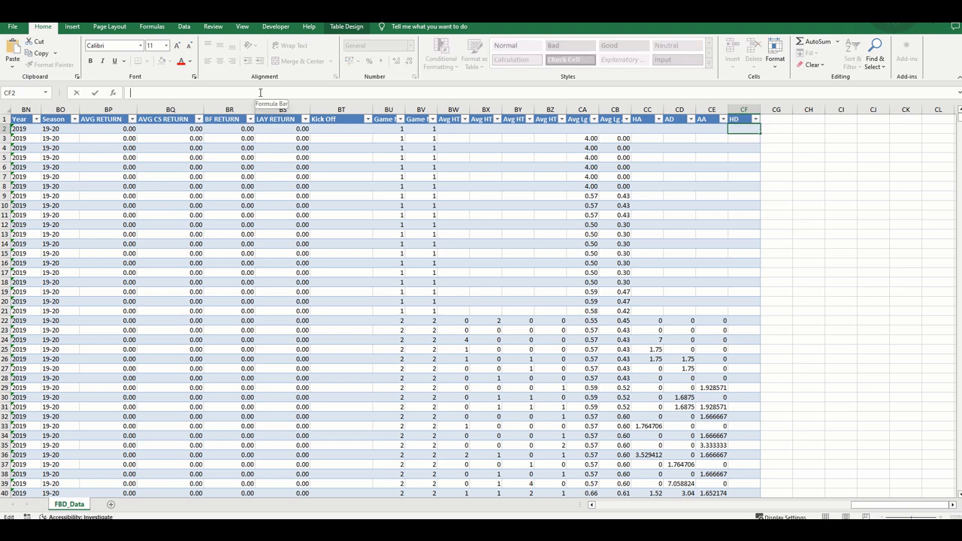
text(=)
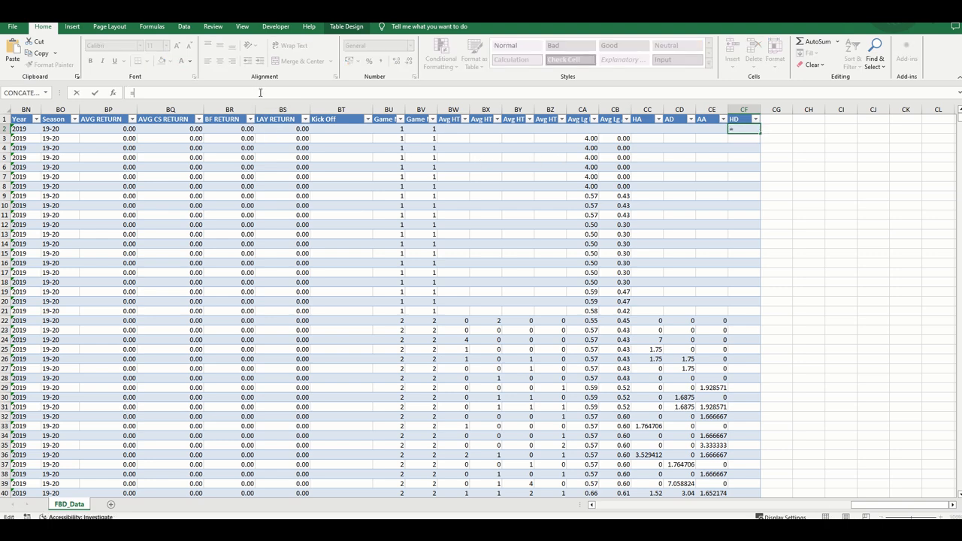
click(491, 129)
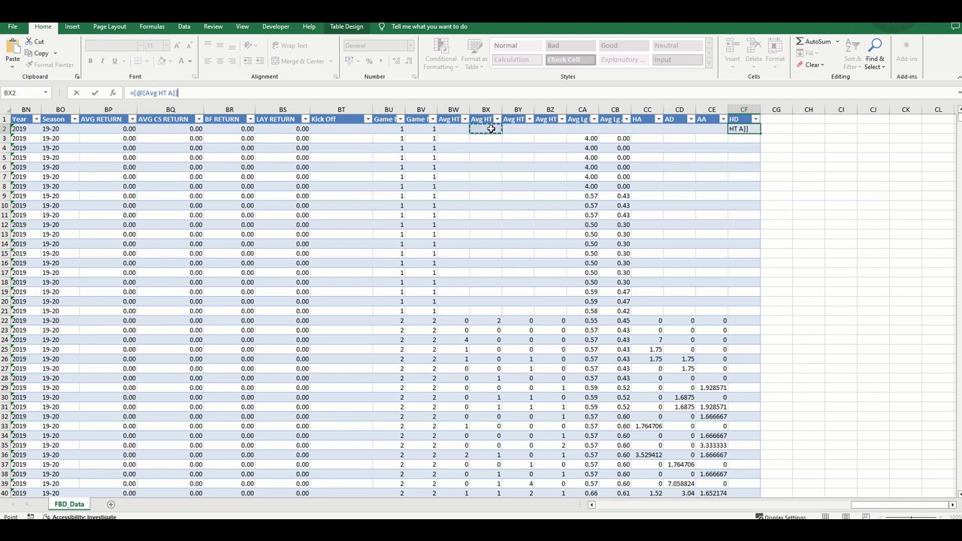
text(/)
click(616, 128)
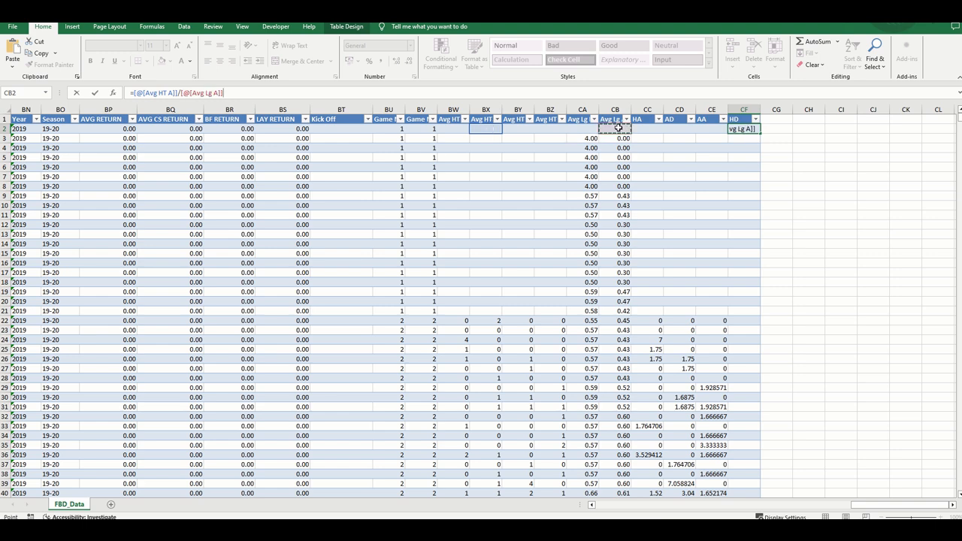
key(Return)
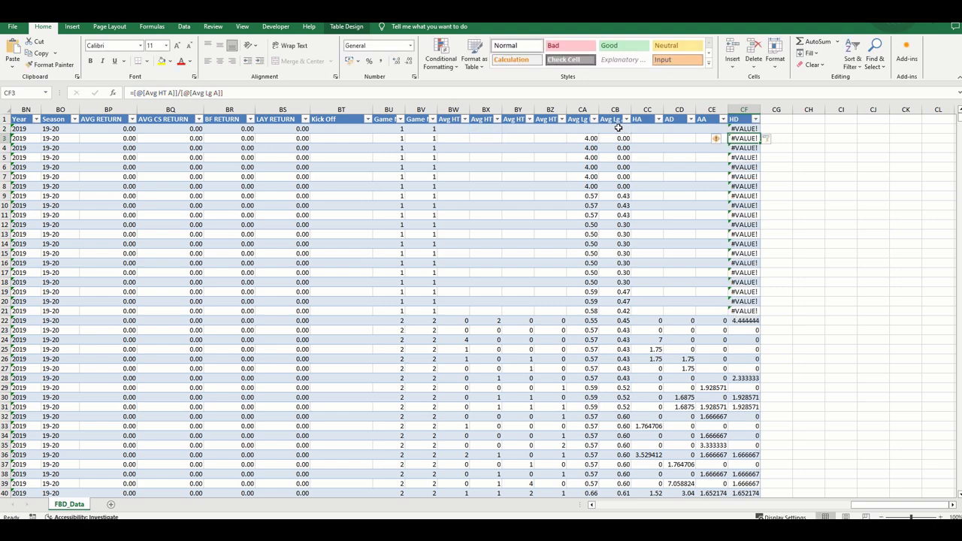
Wrap the HD division formula in CF2 in IFERROR with "" as the value if error.
click(742, 127)
drag(300, 95, 113, 94)
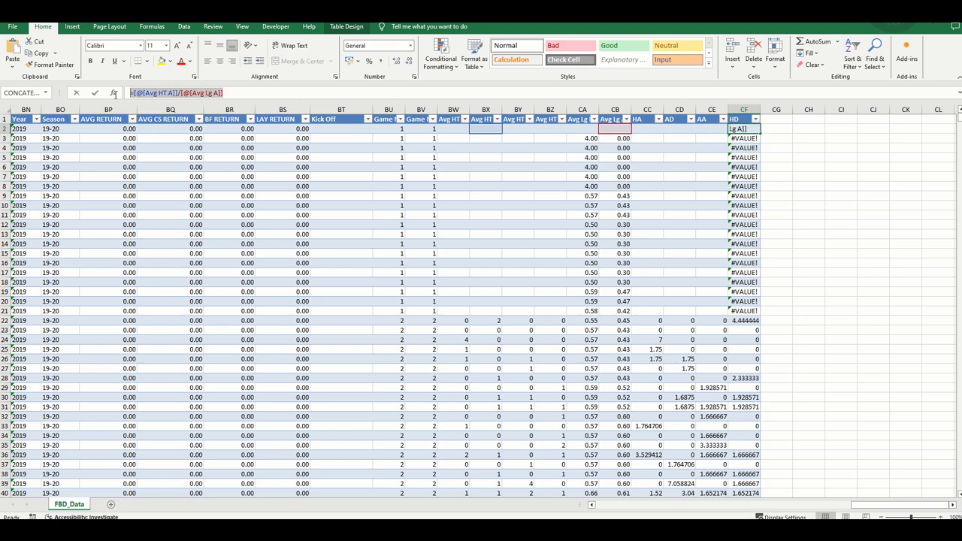
text(=ife)
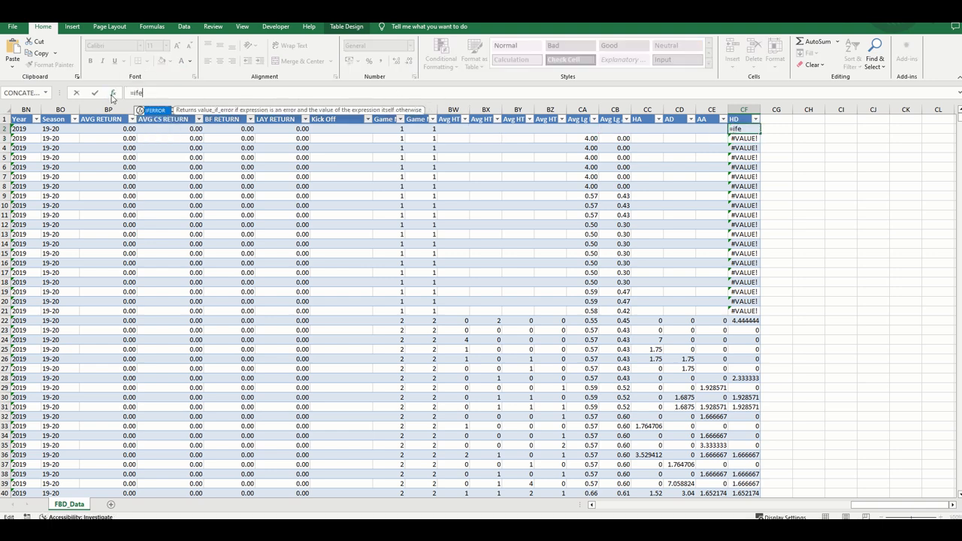
text(rror()
click(112, 95)
key(ctrl+v)
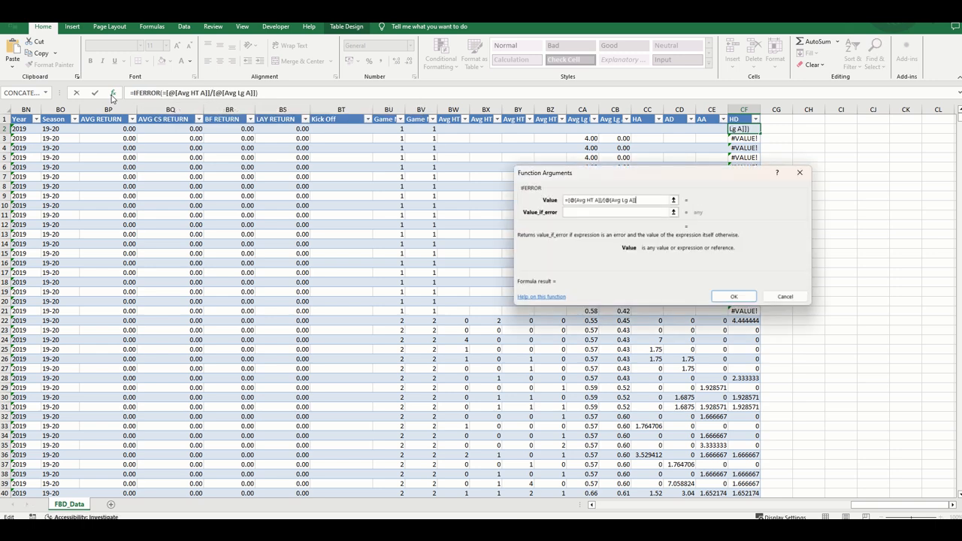
key(Delete)
key(Tab)
text("")
key(Return)
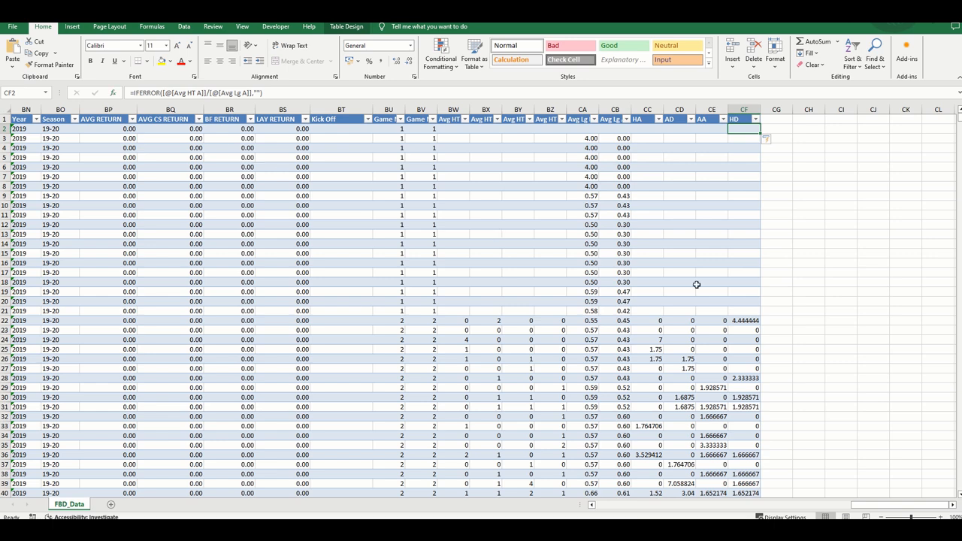
Fill the HA and AD columns (CC:CD) with a light orange theme colour.
drag(658, 113, 680, 113)
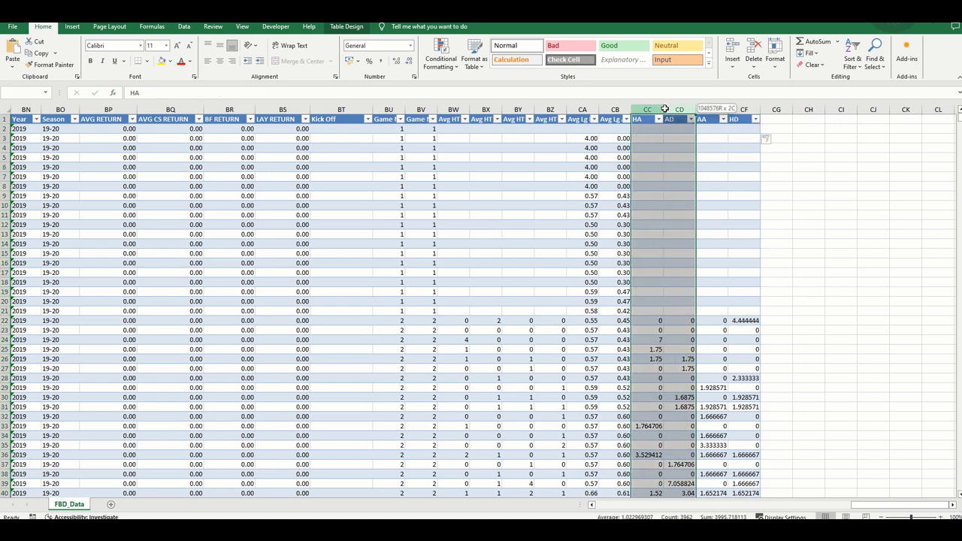
click(171, 62)
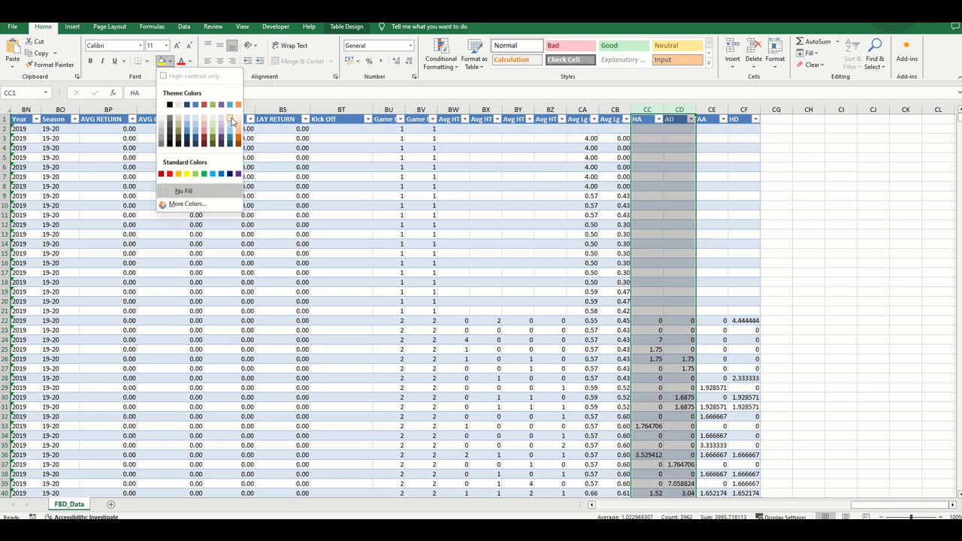
click(231, 121)
Fill the AA and HD columns (CE:CF) with a light green theme colour.
drag(710, 110, 732, 110)
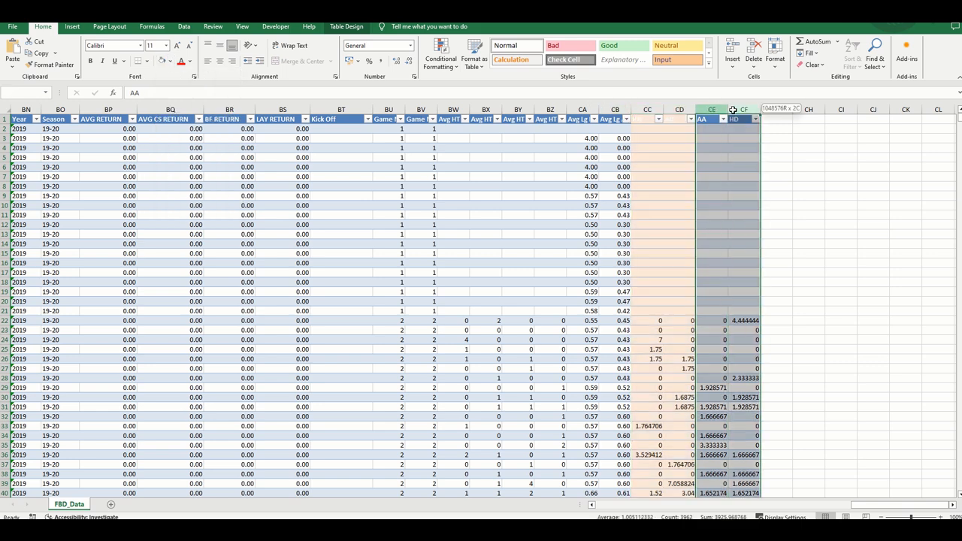
click(170, 62)
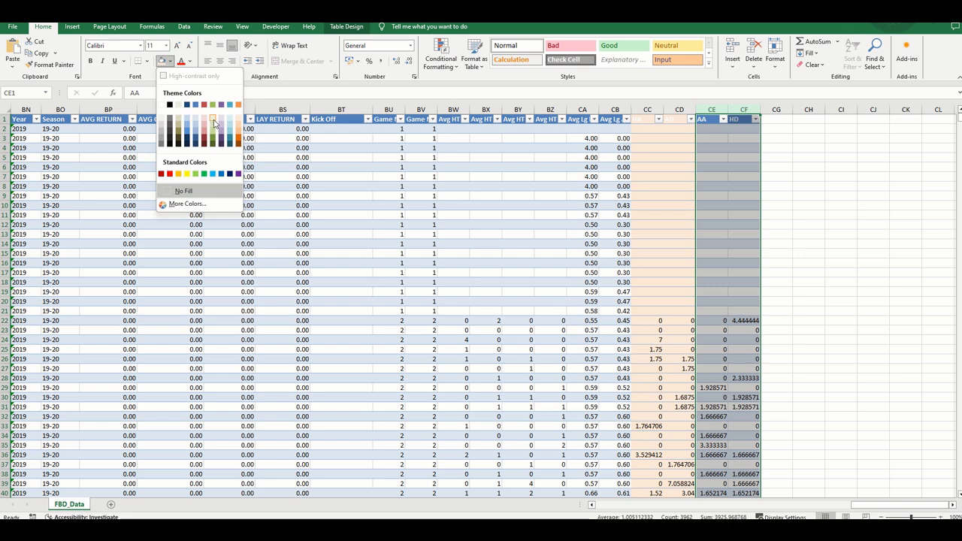
click(214, 122)
click(742, 282)
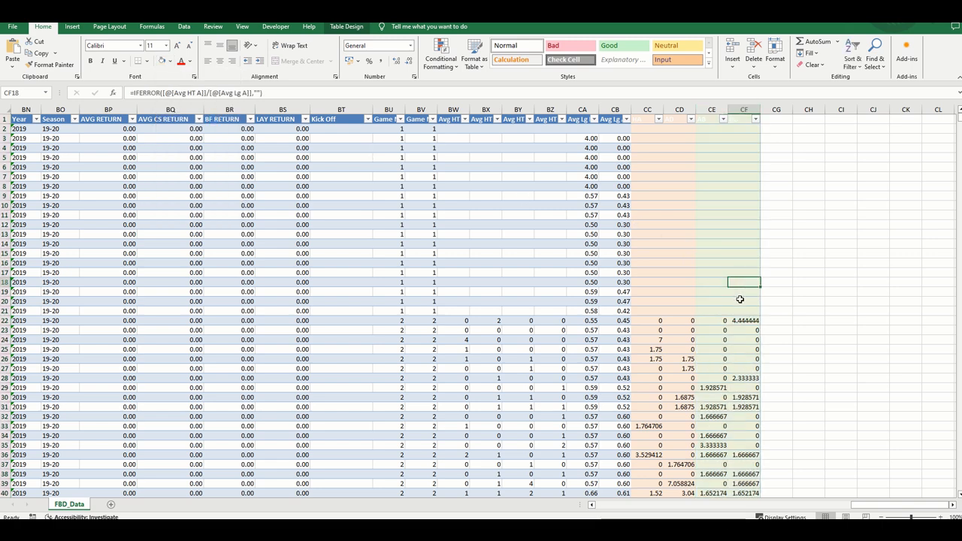
Examine the HA, AD, AA and HD ratios down to the last rows of the table.
scroll(739, 299, down, 2)
click(678, 368)
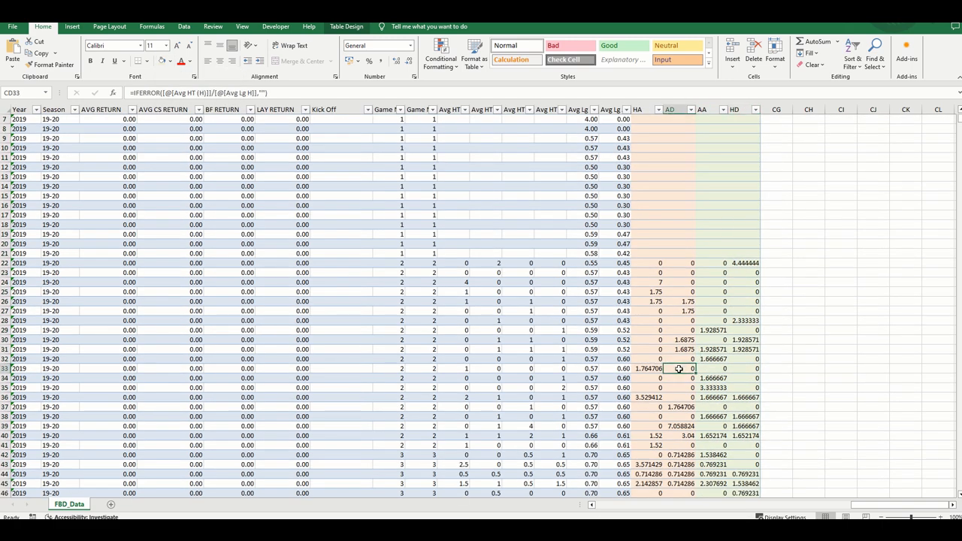
key(ctrl+shift+Down)
scroll(686, 391, down, 3)
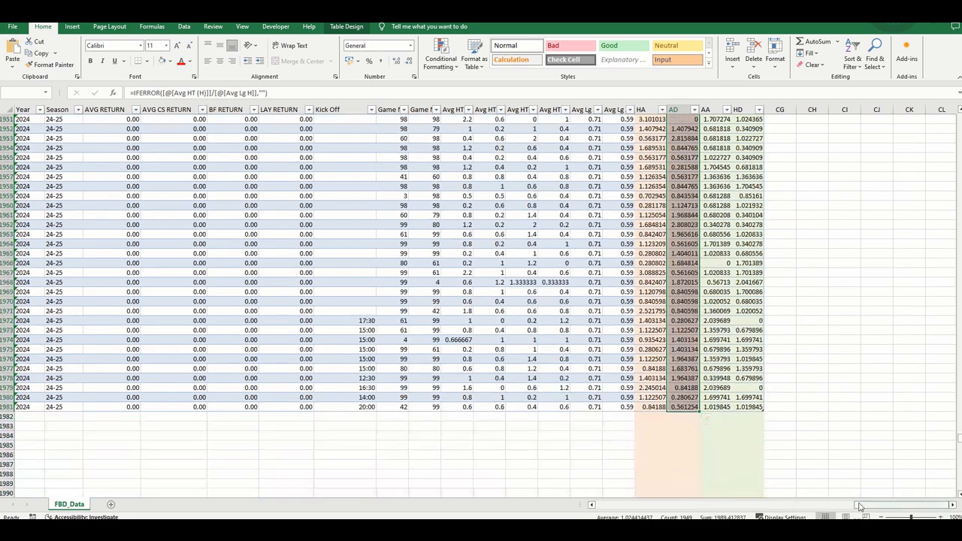
drag(858, 506, 826, 489)
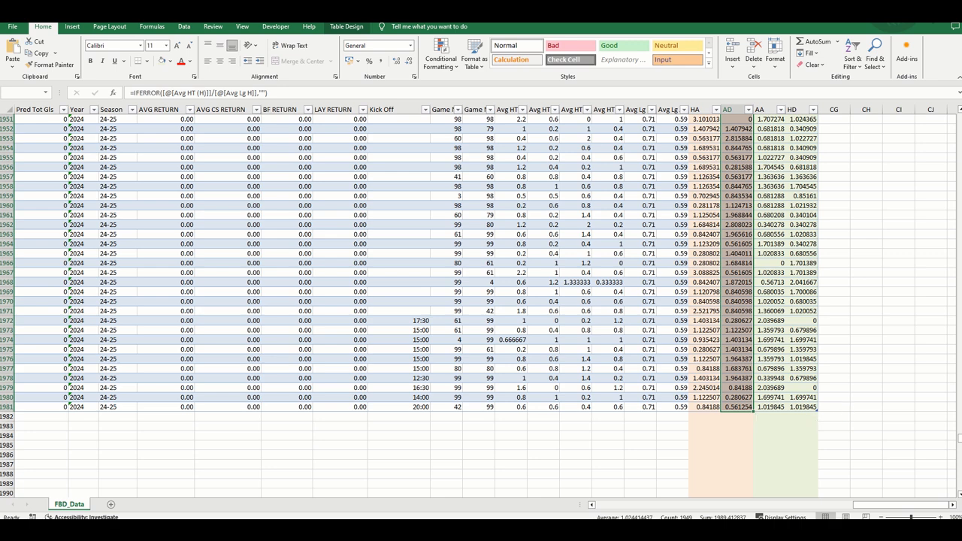
Add a new table column by entering the header "HGA" in CG1.
drag(960, 441, 922, 114)
click(829, 120)
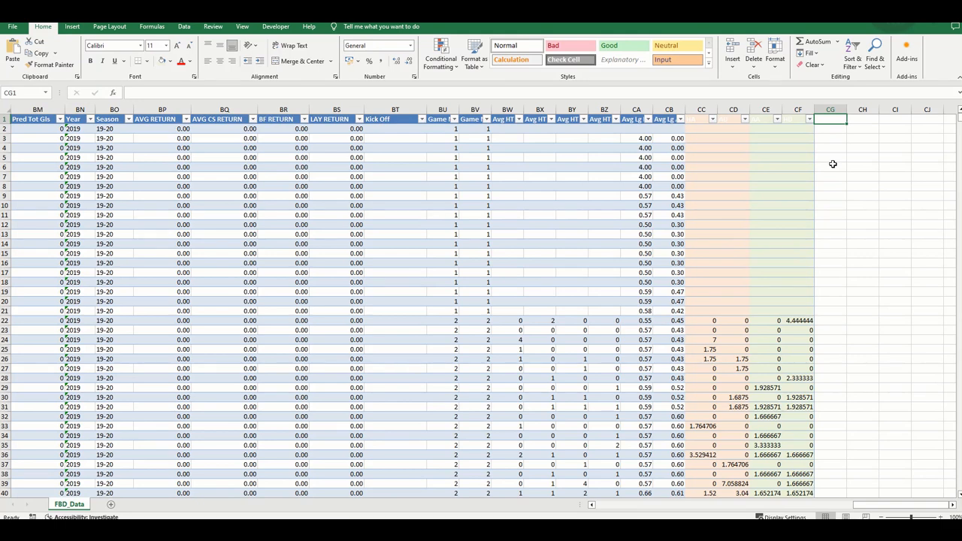
text(HGA)
key(Return)
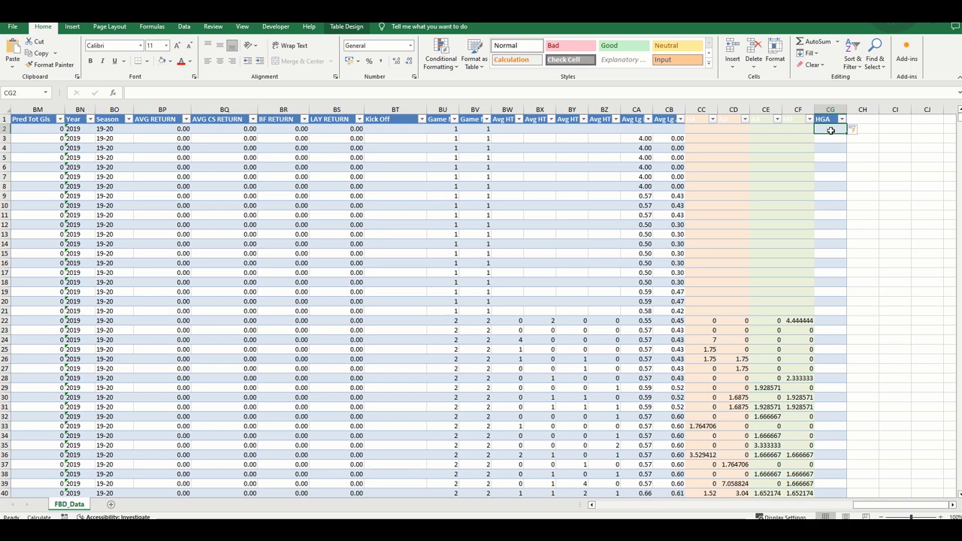
click(631, 92)
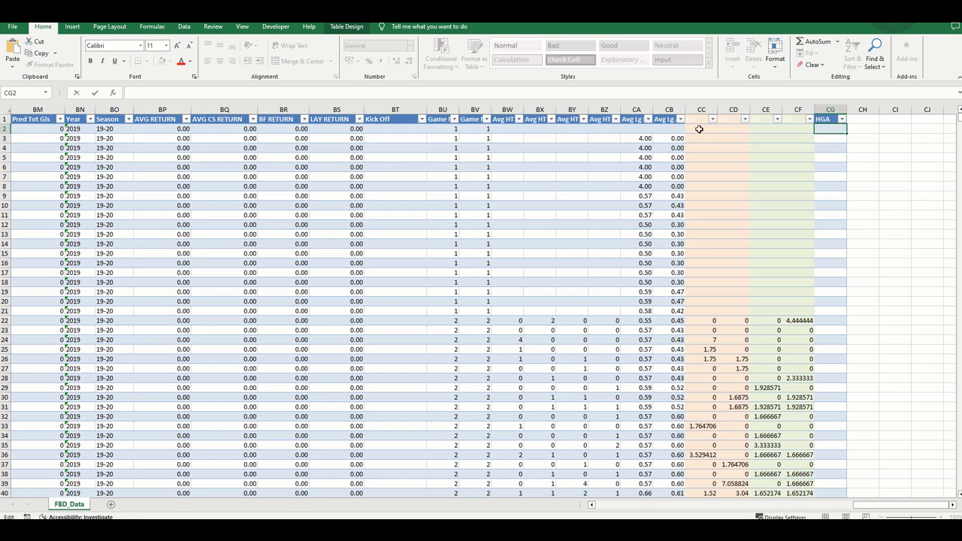
click(698, 129)
click(840, 127)
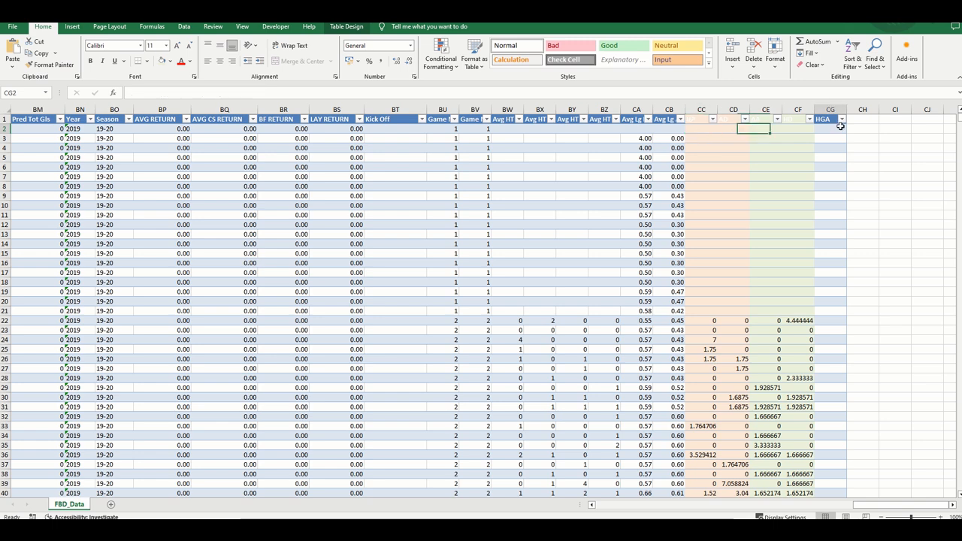
click(631, 92)
text(=)
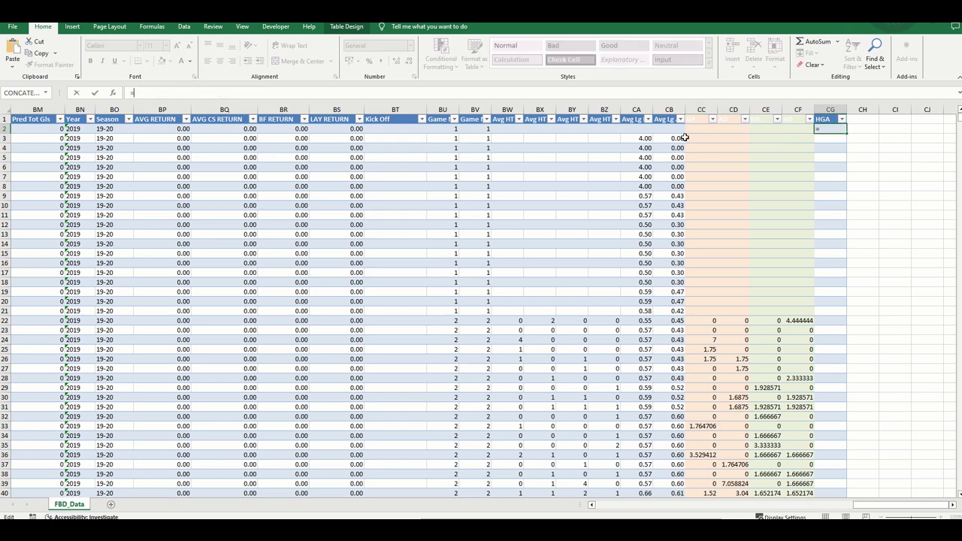
click(693, 129)
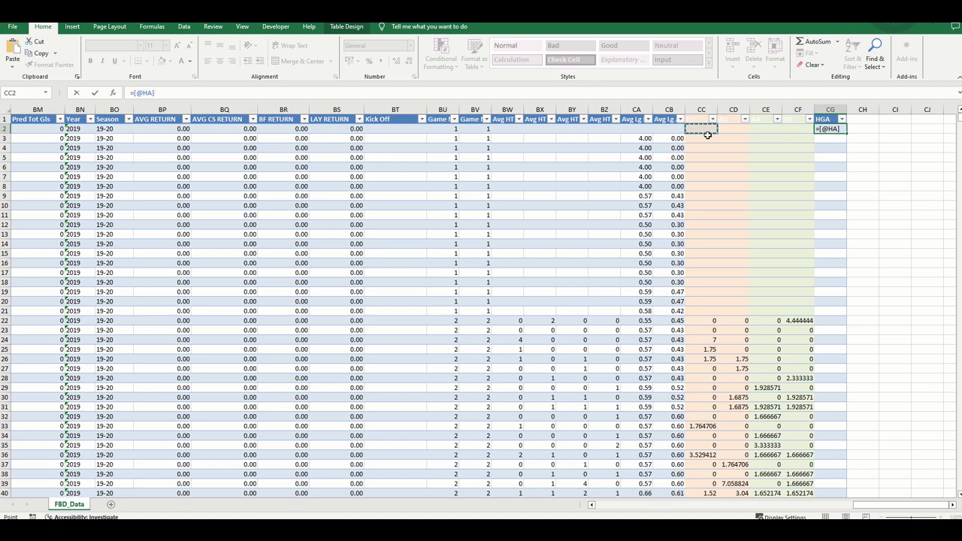
text(*)
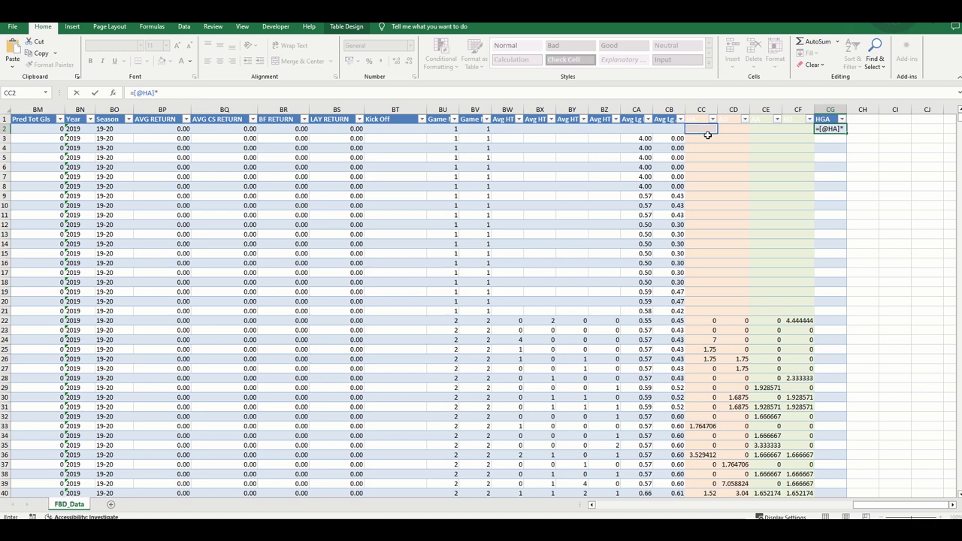
click(730, 127)
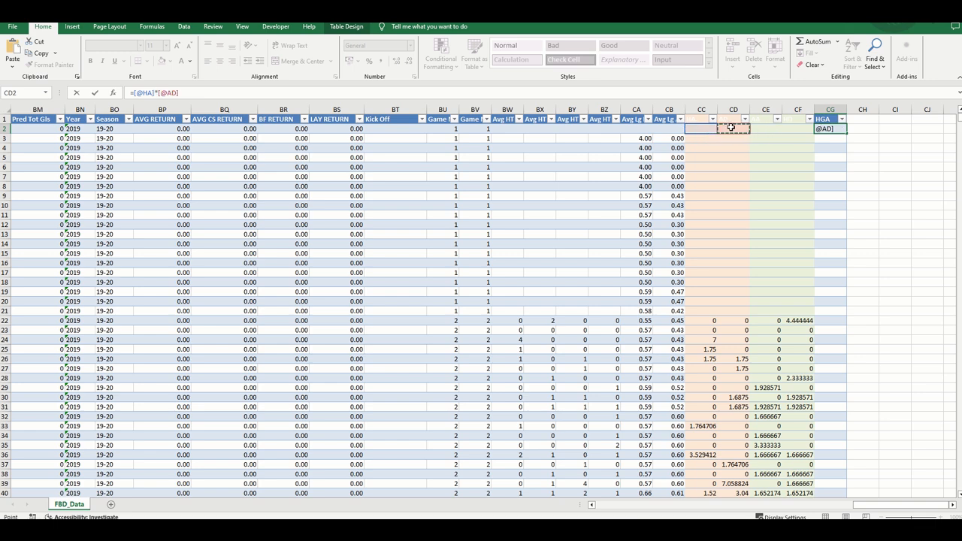
text(*)
click(643, 128)
key(Return)
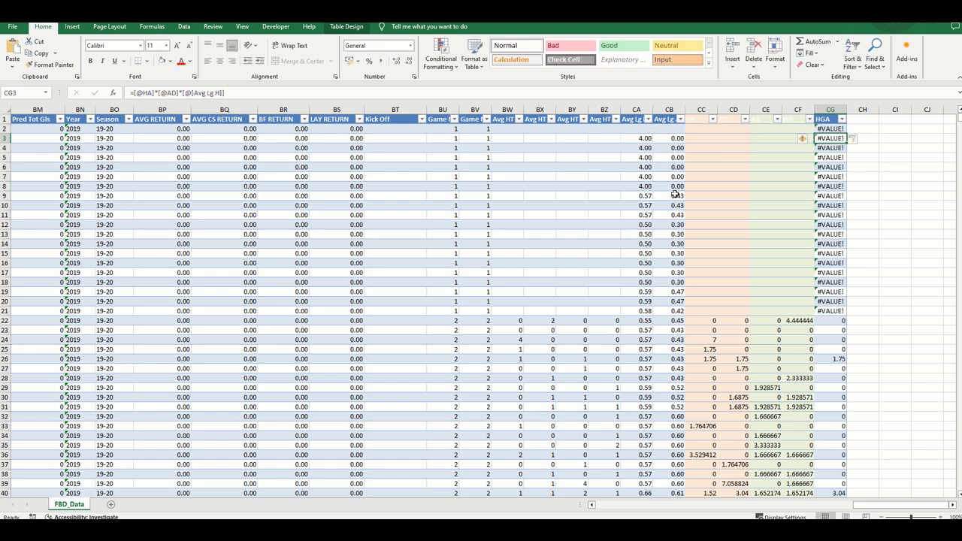
Wrap the HGA multiplication formula in CG2 in IFERROR with "" as the value if error.
click(826, 129)
drag(227, 92, 102, 84)
text(=iferror()
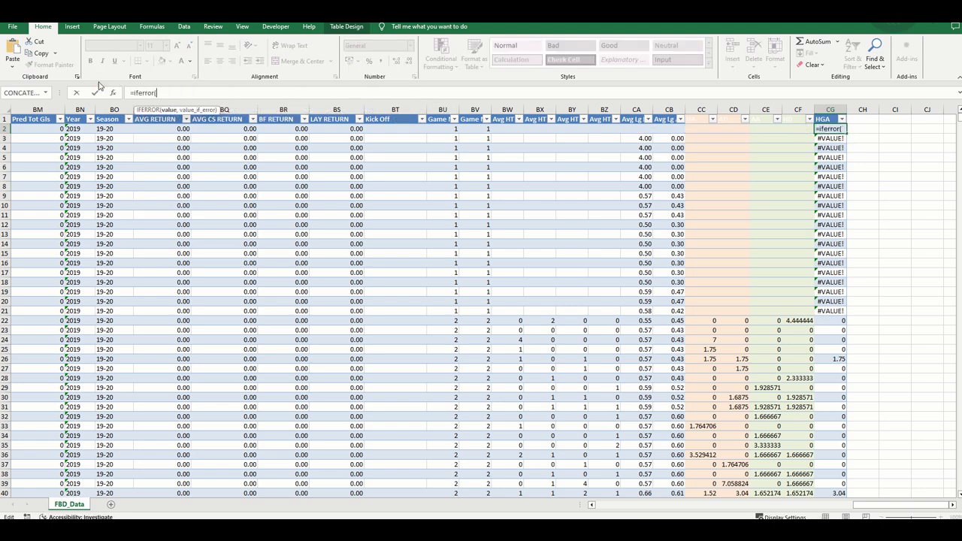
click(112, 92)
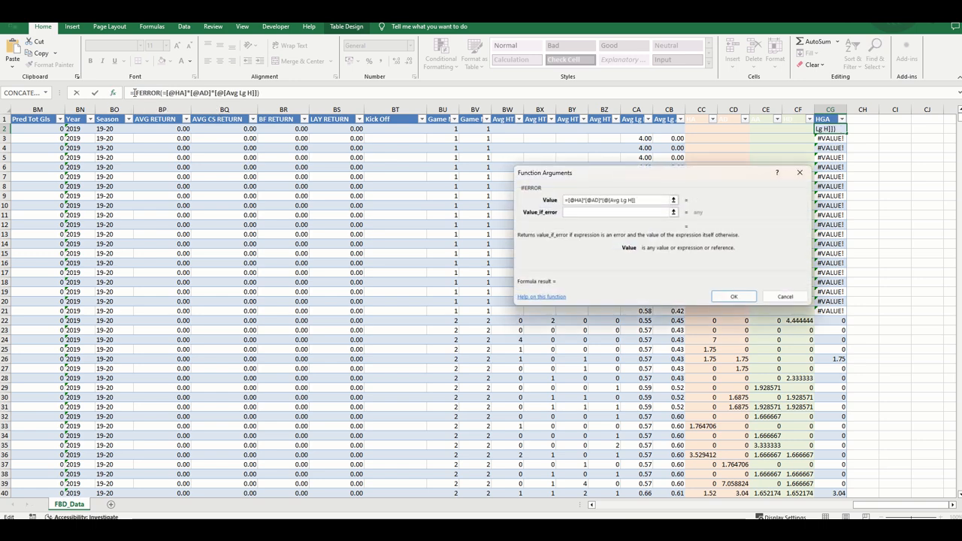
key(Delete)
key(Tab)
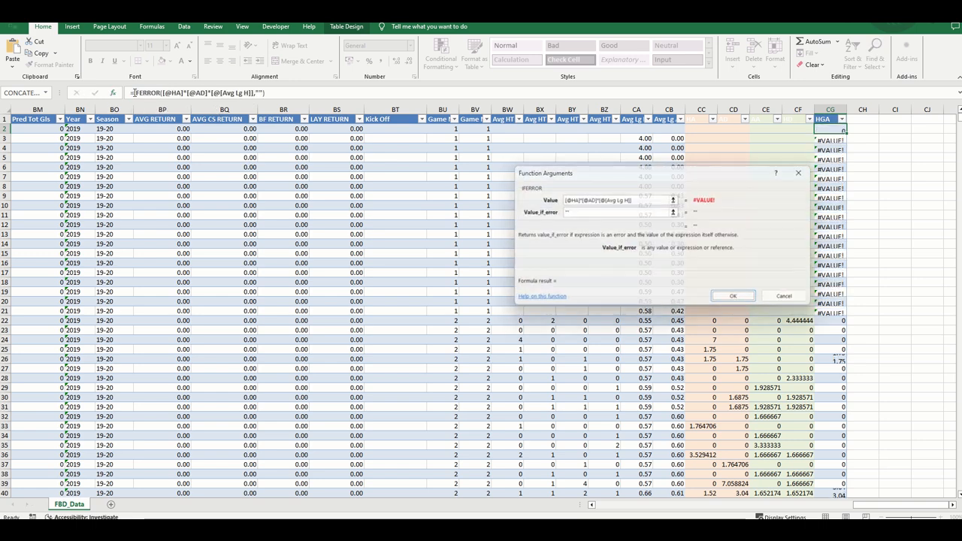
key(Return)
Add a new table column by entering the header "AGA" in CH1.
click(858, 120)
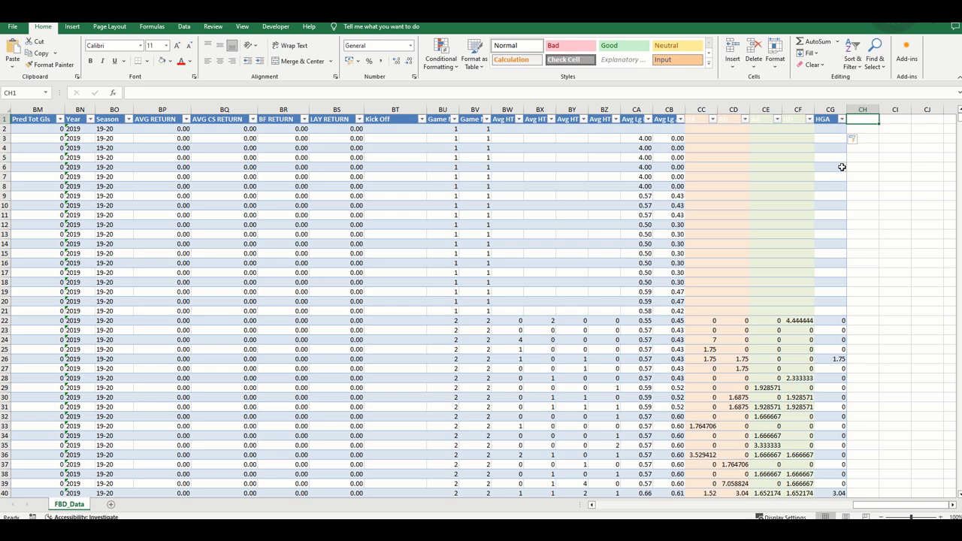
text(AGA)
key(Return)
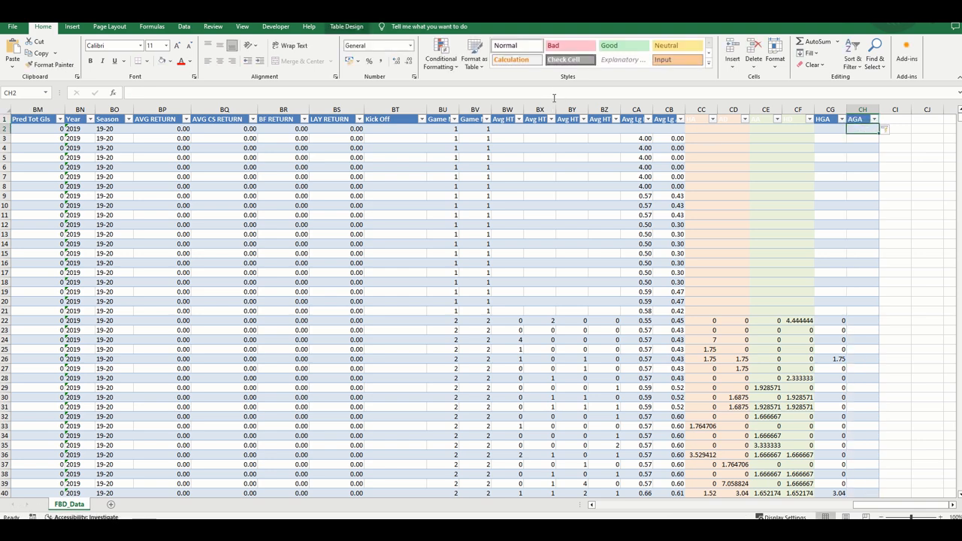
click(554, 93)
text(=)
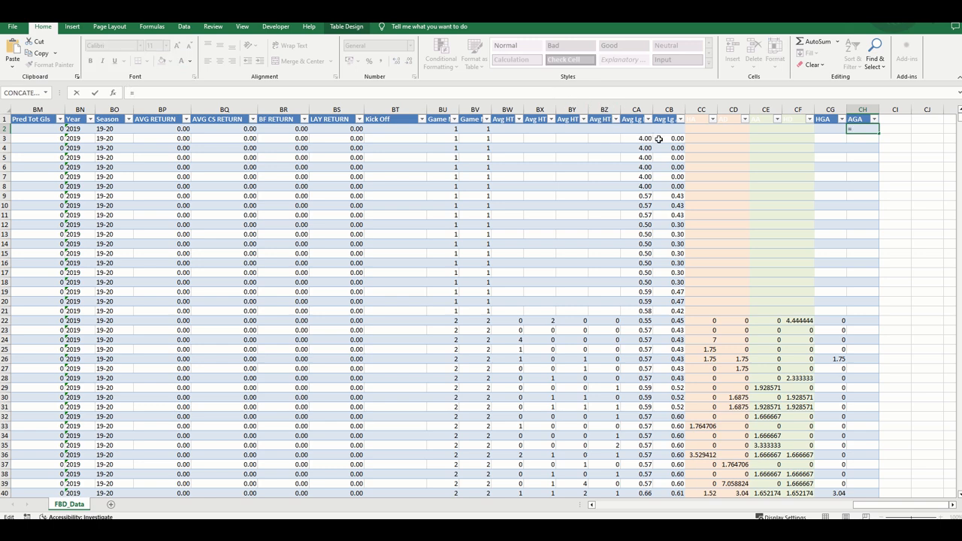
click(758, 129)
text(*)
click(789, 128)
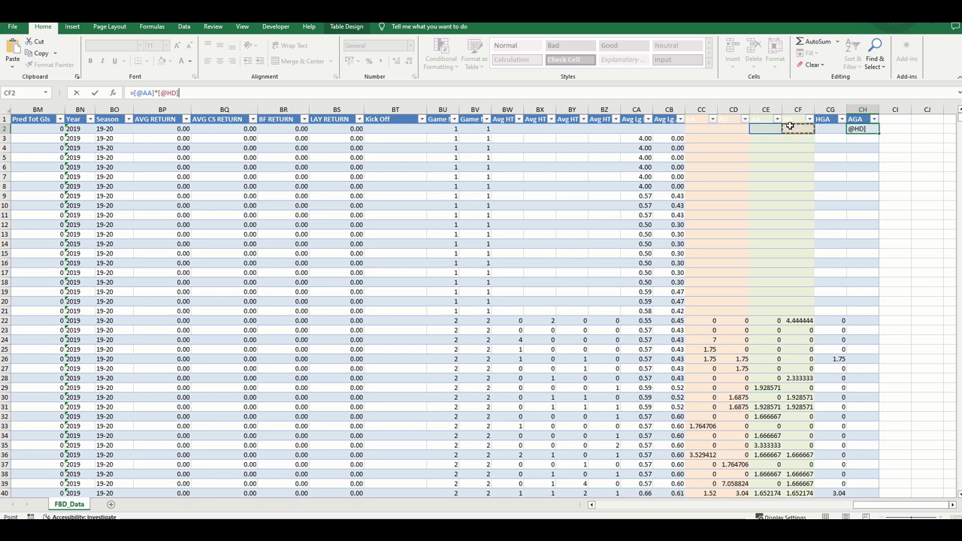
text(*)
click(675, 128)
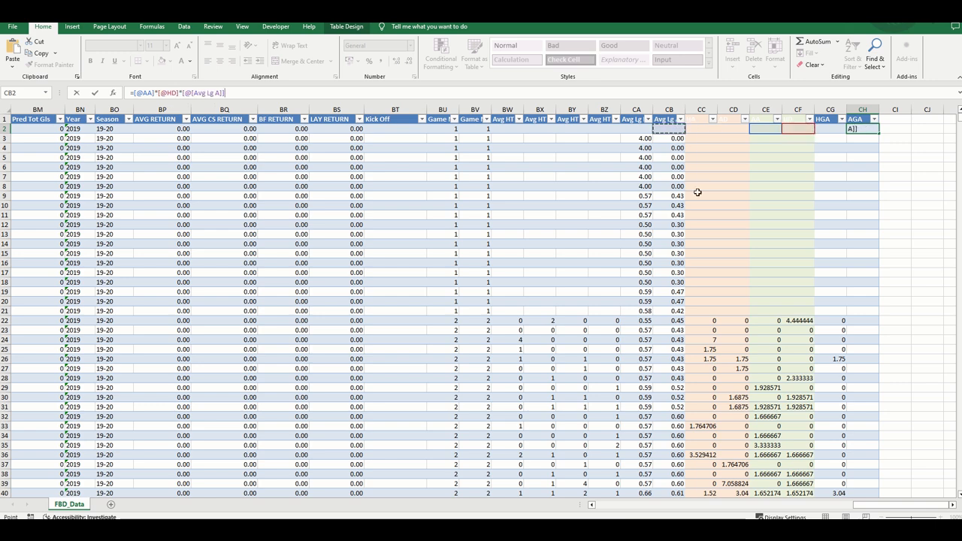
key(Return)
Wrap the AGA multiplication formula in CH2 in IFERROR with "" as the value if error.
click(858, 130)
drag(225, 93, 98, 86)
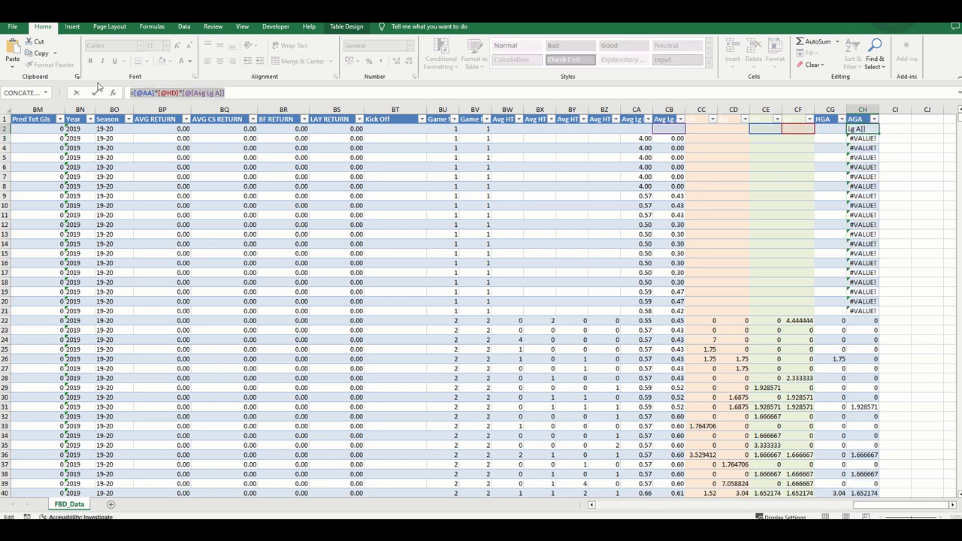
text(=iferror)
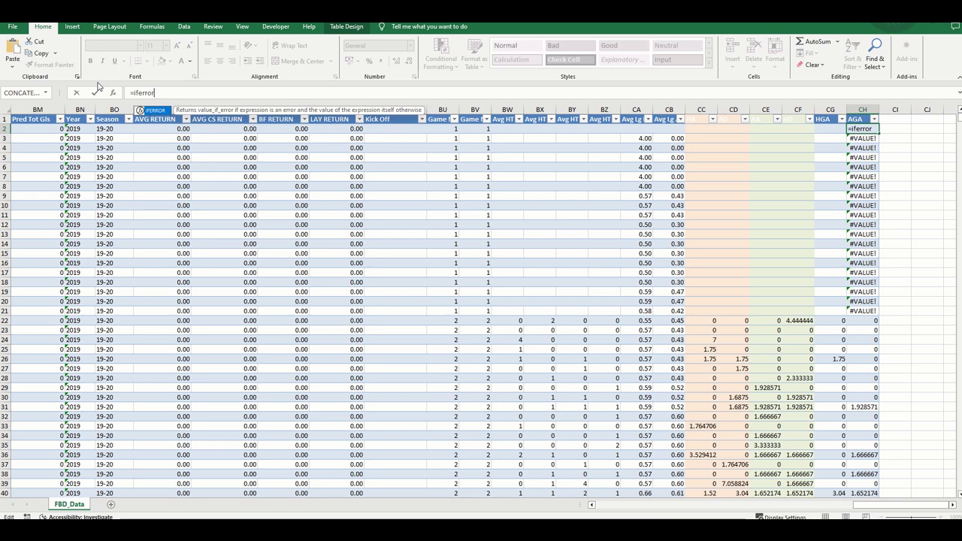
text(()
click(115, 93)
key(ctrl+v)
key(Delete)
key(Tab)
text("")
key(Return)
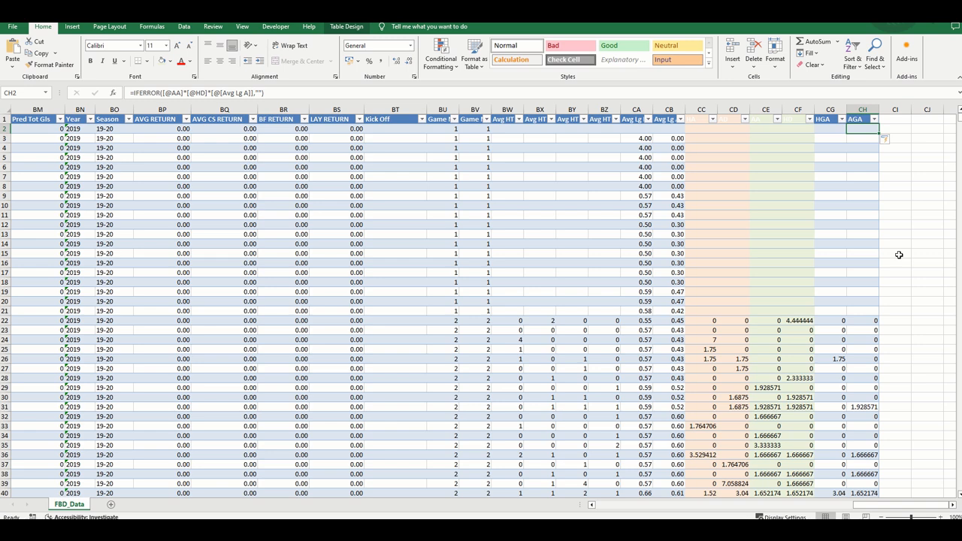
Examine the HGA and AGA values in the last rows of the table.
key(ctrl+Home)
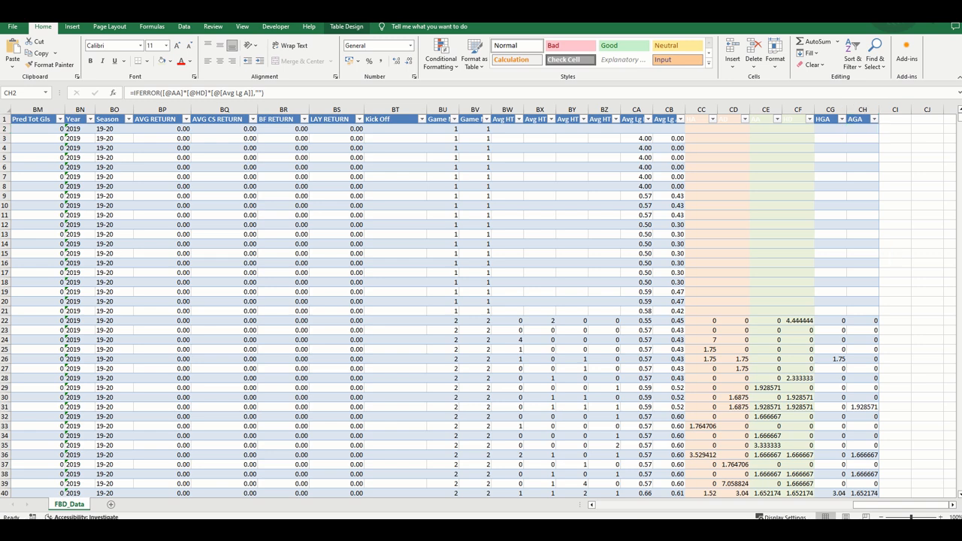
click(840, 333)
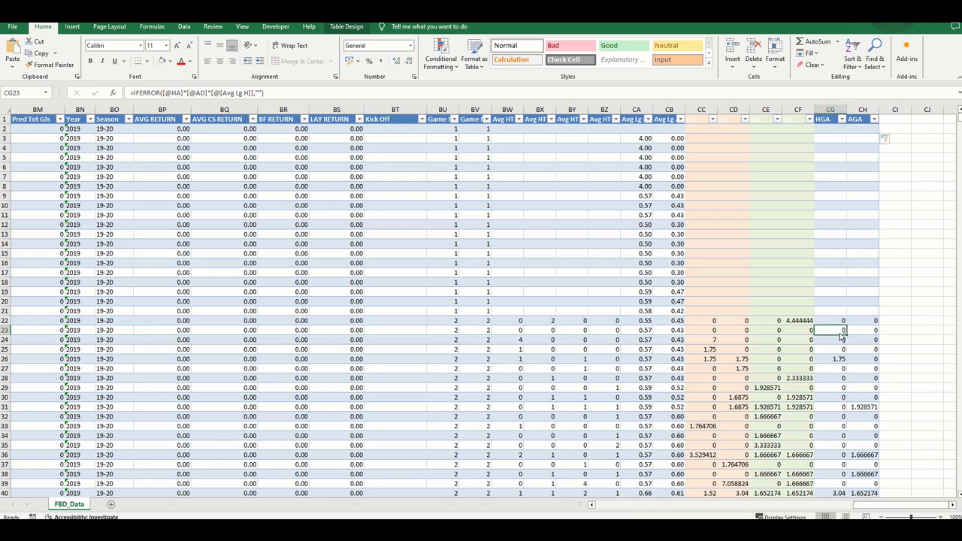
key(ctrl+shift+Down)
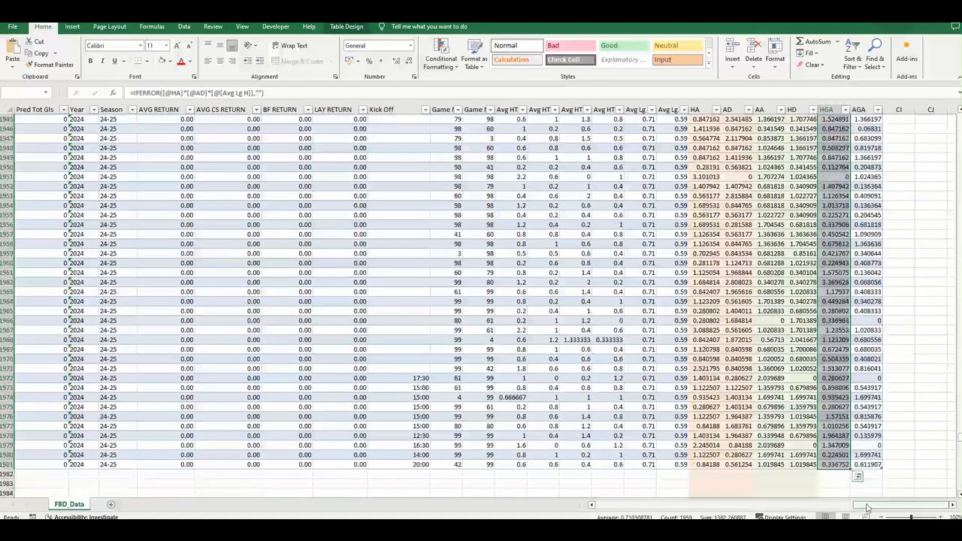
mouse_move(869, 508)
mouse_down()
mouse_move(591, 517)
mouse_move(879, 510)
mouse_up()
click(832, 466)
click(871, 465)
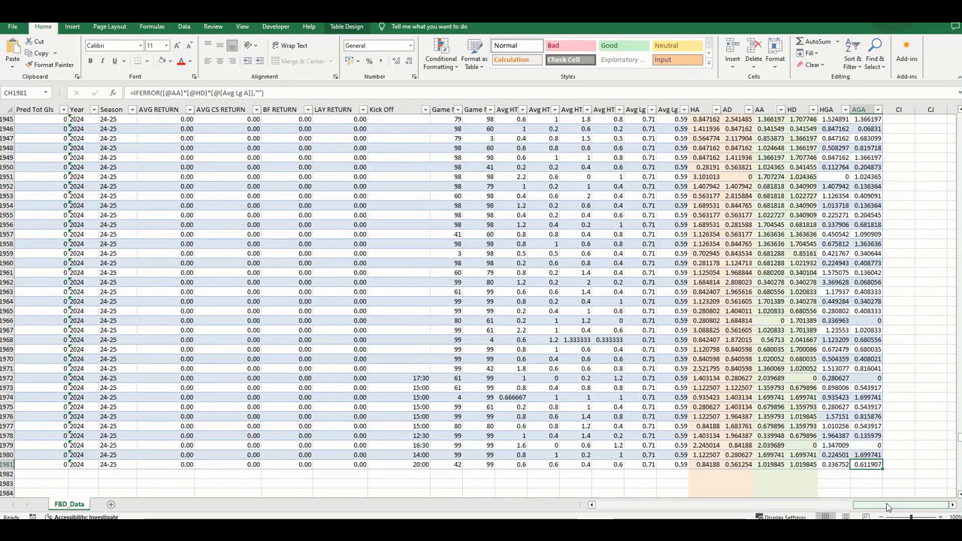
drag(886, 511, 945, 509)
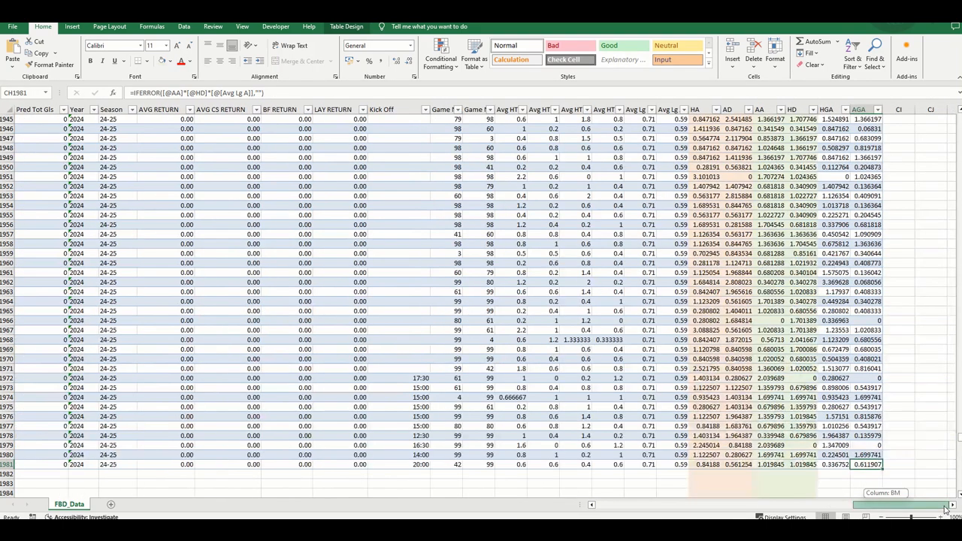
mouse_move(945, 509)
mouse_down()
mouse_move(640, 510)
mouse_move(945, 510)
mouse_up()
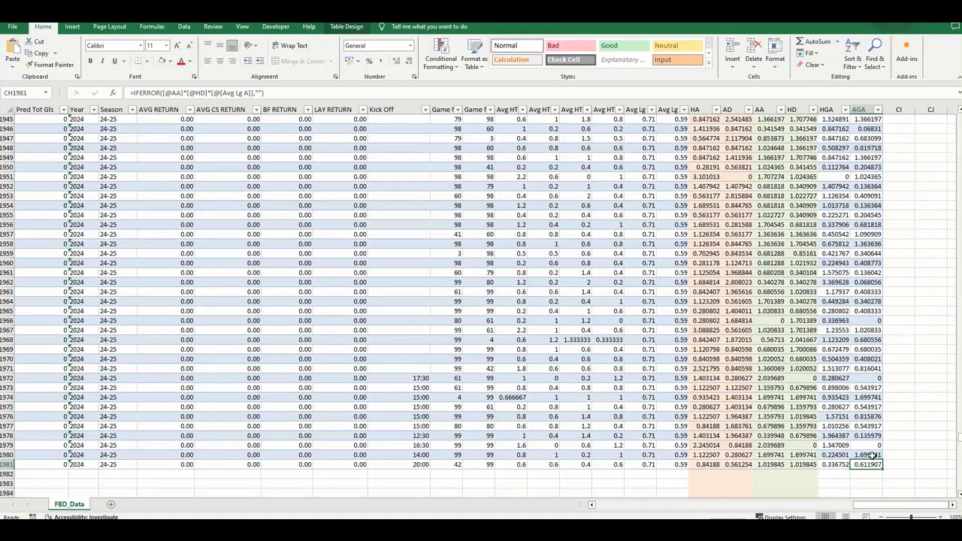
Format the data in the HA through AGA columns (CC:CH) as Number with two decimal places.
click(833, 106)
drag(697, 106, 861, 107)
right_click(835, 200)
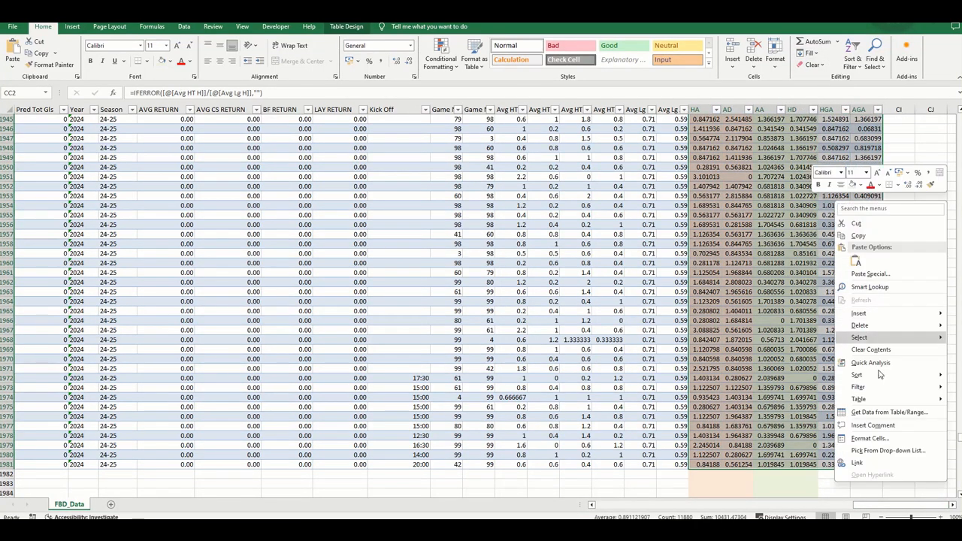
click(869, 438)
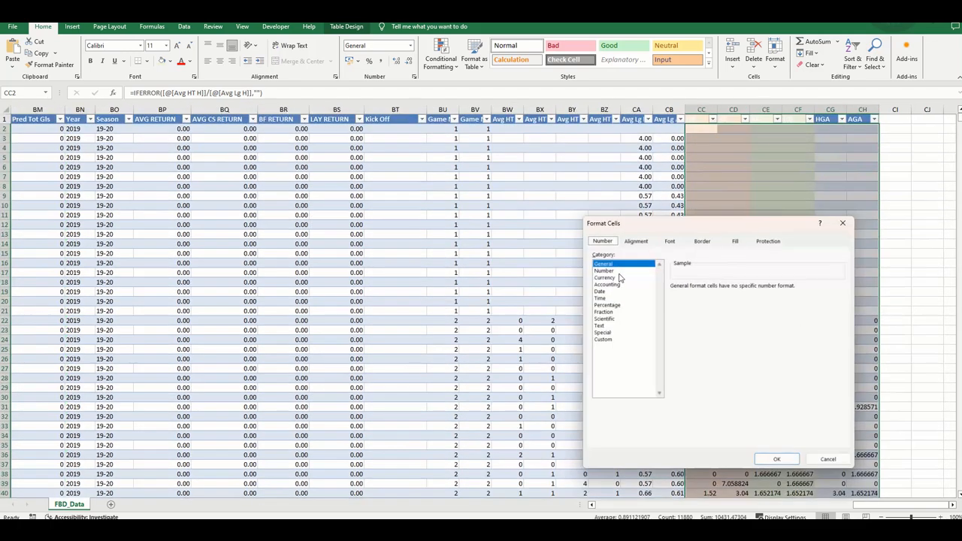
click(605, 271)
click(776, 459)
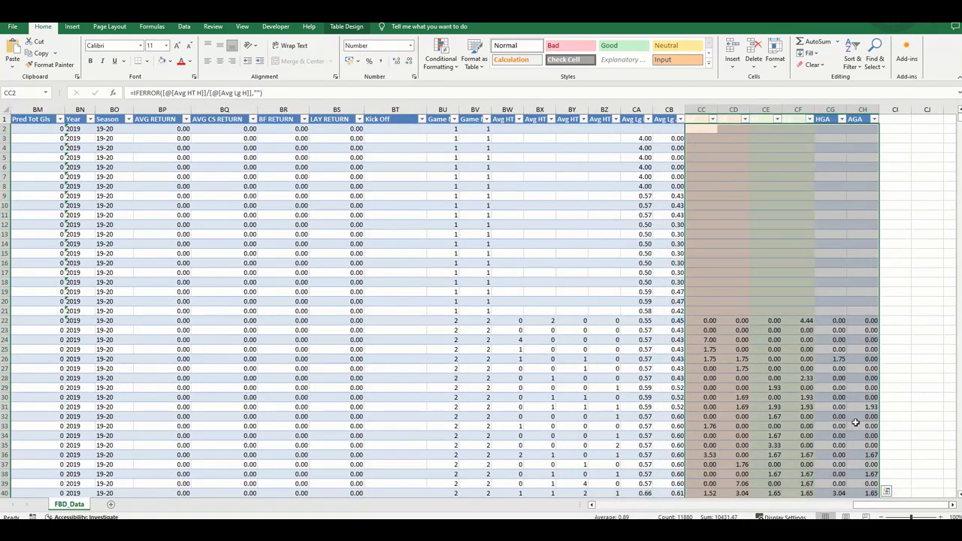
Compare the half-time scores of the matches in rows 1971 and 1970 with their HGA and AGA values.
click(821, 418)
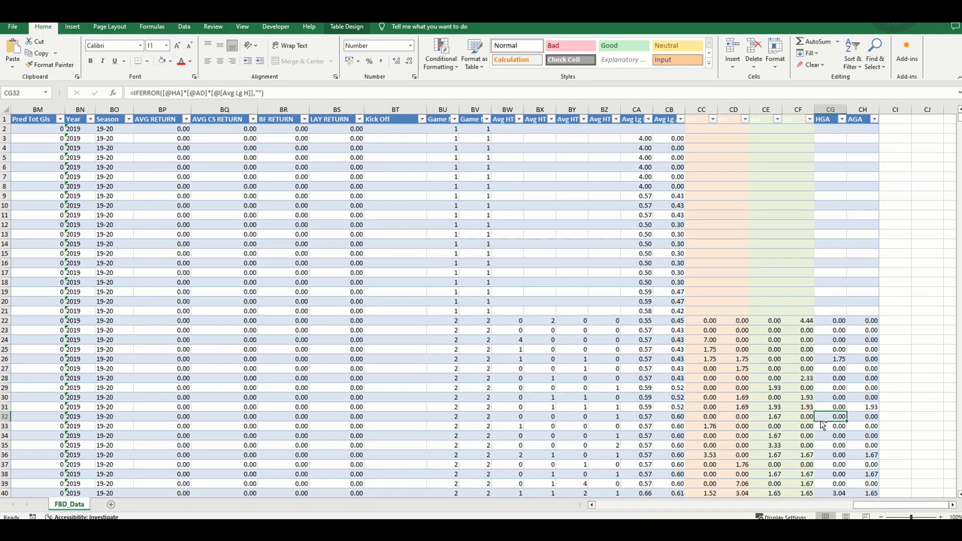
key(ctrl+shift+Down)
drag(864, 505, 642, 501)
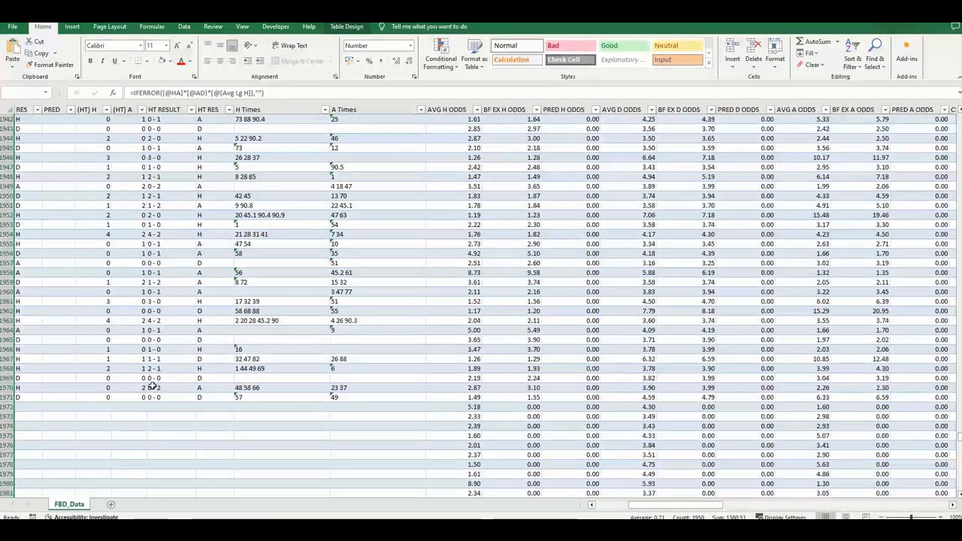
click(6, 397)
drag(703, 508, 929, 506)
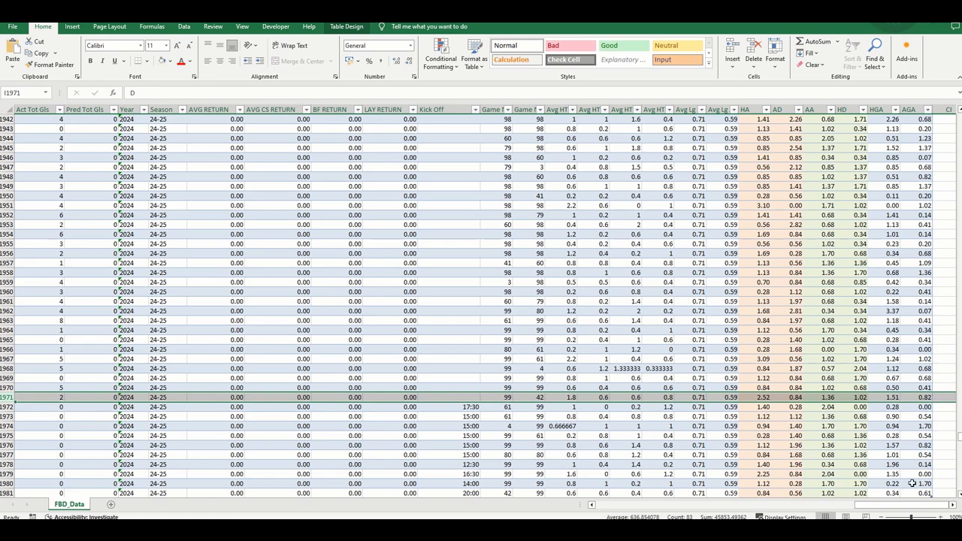
mouse_move(612, 504)
mouse_down()
mouse_move(673, 501)
mouse_move(618, 502)
mouse_up()
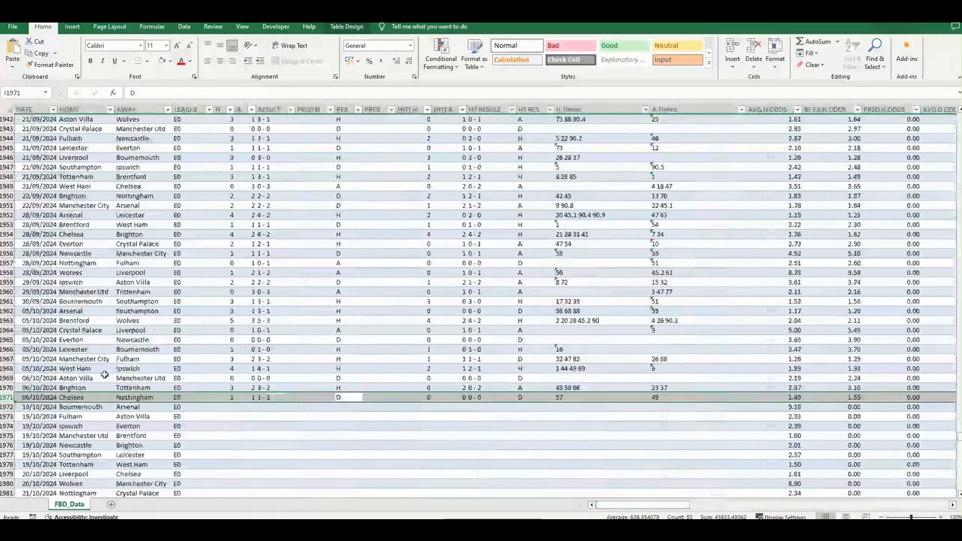
click(6, 387)
drag(684, 504, 676, 503)
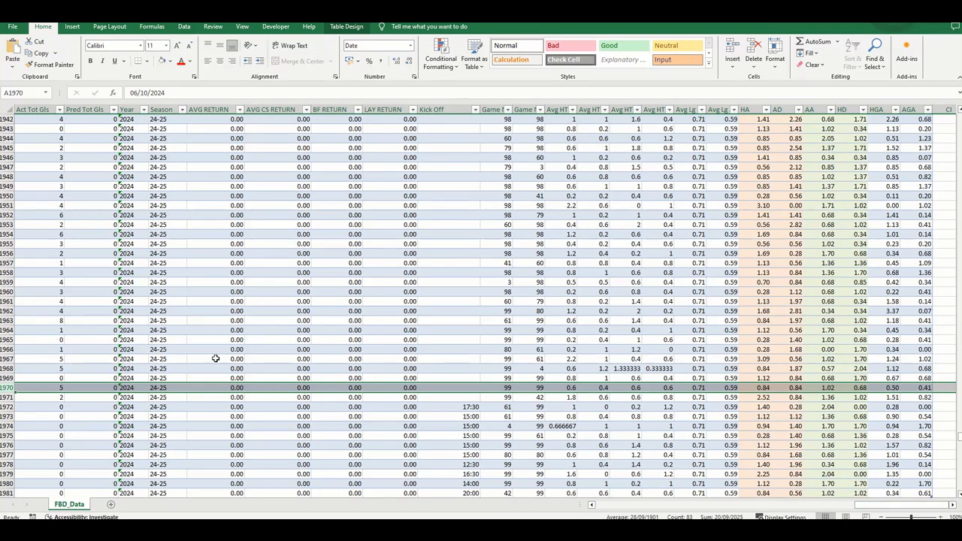
Check the half-time scores of the matches in rows 1969 and 1968 against their HGA and AGA values.
click(9, 377)
drag(869, 506, 657, 503)
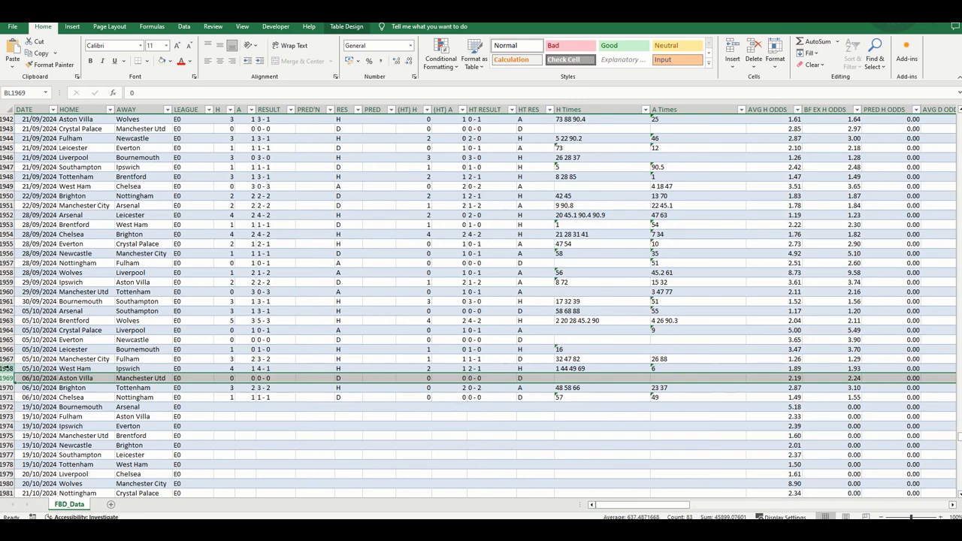
click(6, 368)
drag(676, 506, 939, 506)
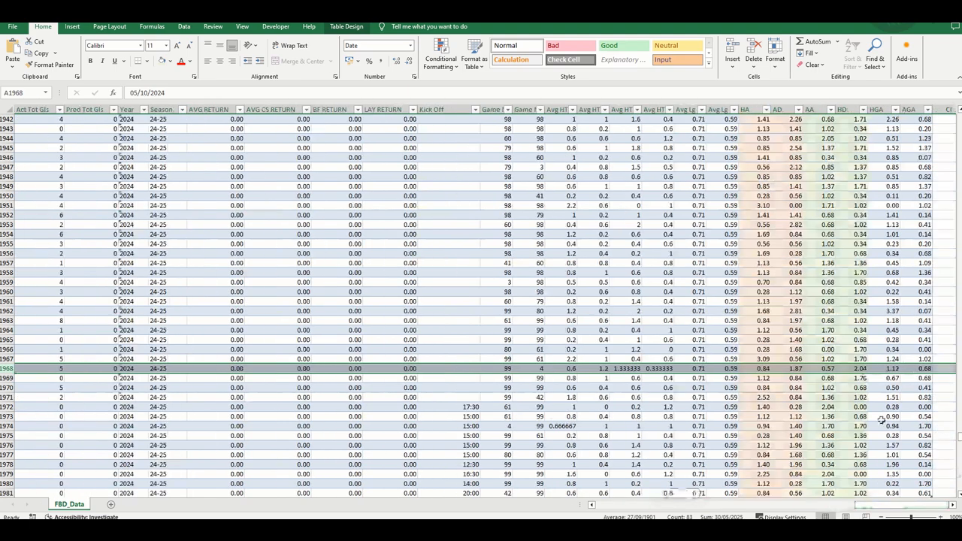
click(891, 368)
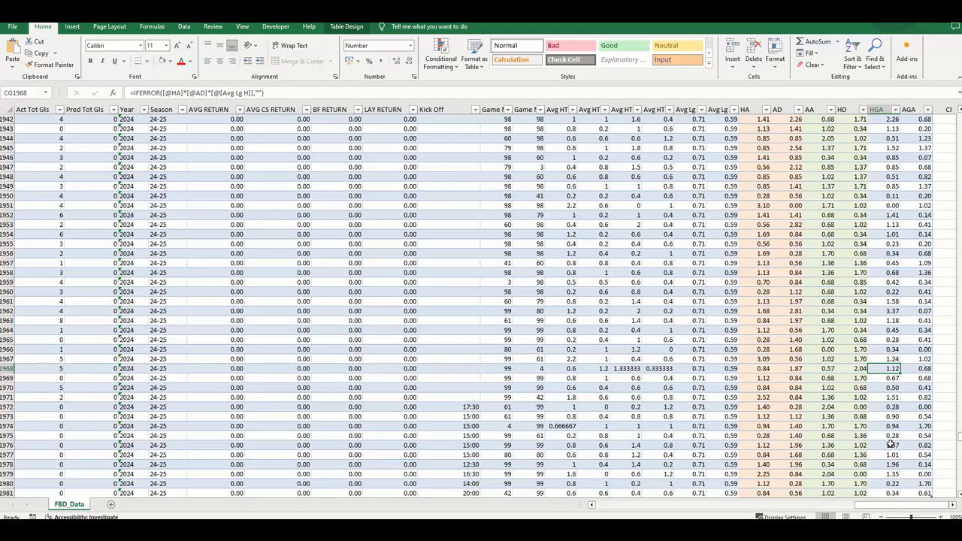
scroll(890, 444, down, 4)
scroll(911, 349, up, 5)
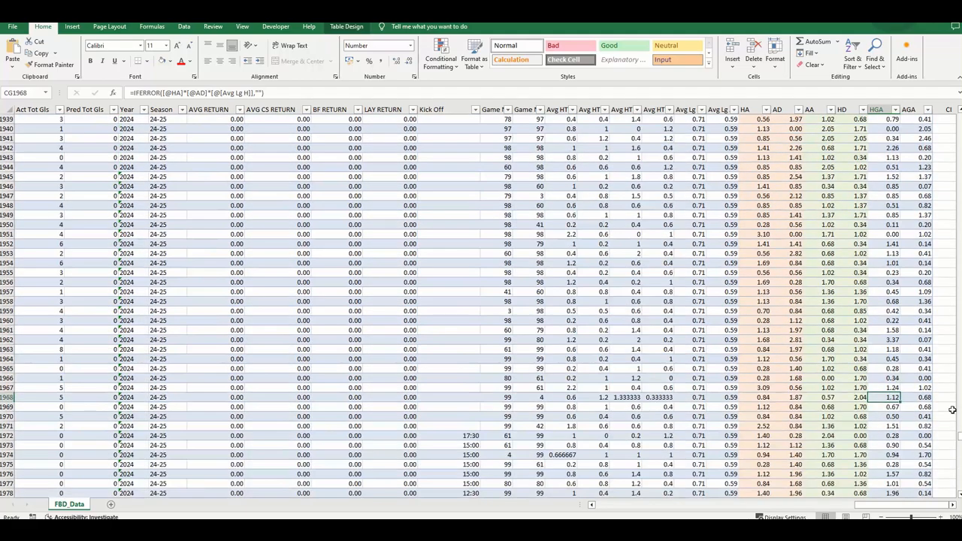
Add a new table column headed "FHG Ex" in CI1, directly after AGA.
drag(957, 437, 946, 114)
click(945, 119)
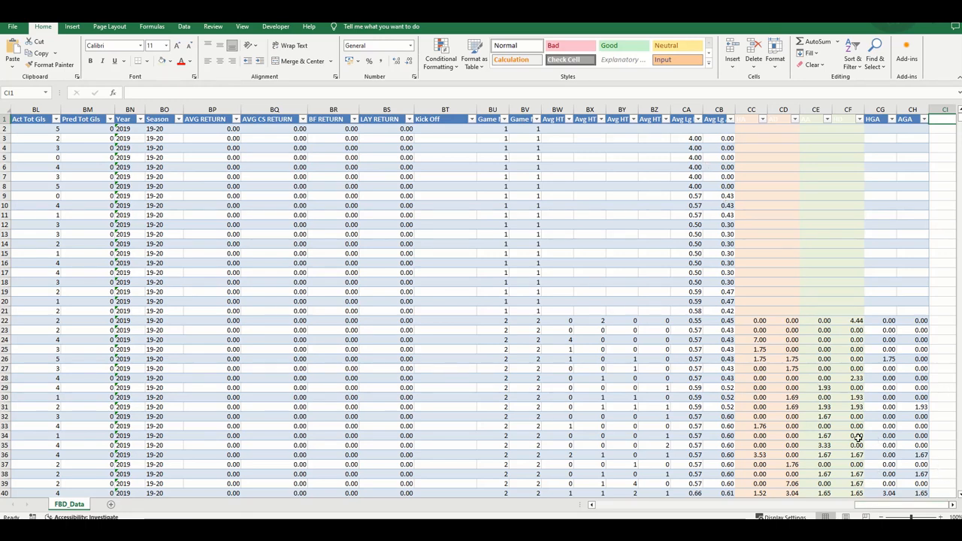
text(FHG)
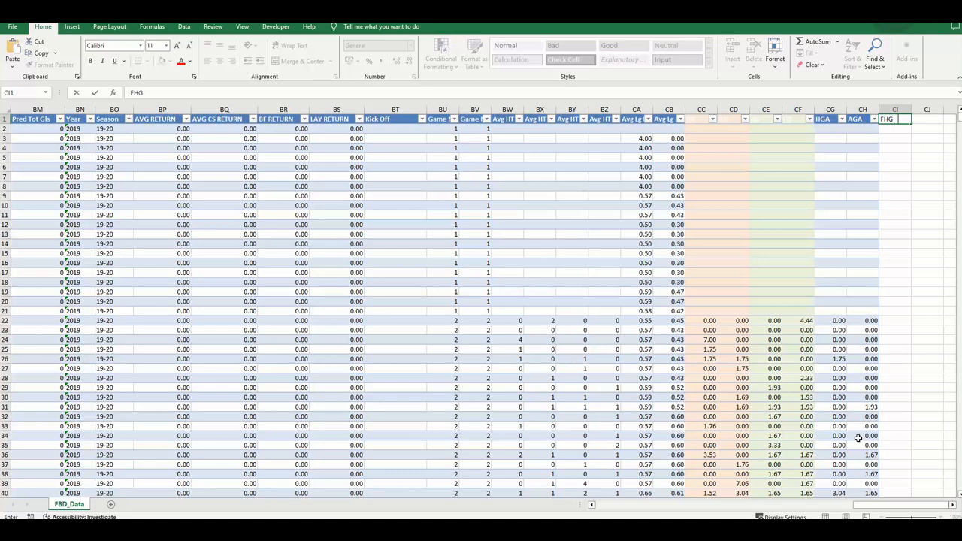
text( Ex)
key(ctrl+Return)
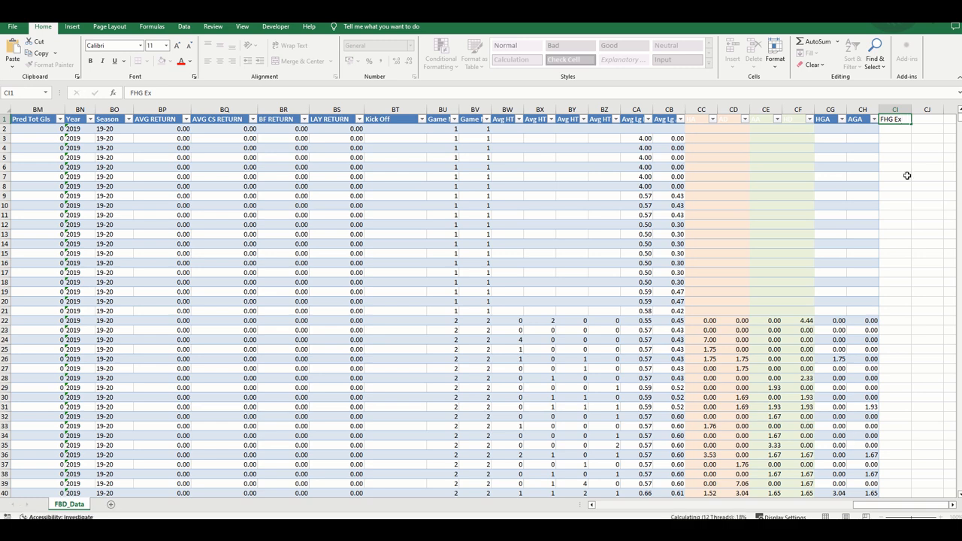
Start an IF formula in CI2 with the logical test AND([@[Game No H]]>5,[@[Game No A]]>5).
click(893, 129)
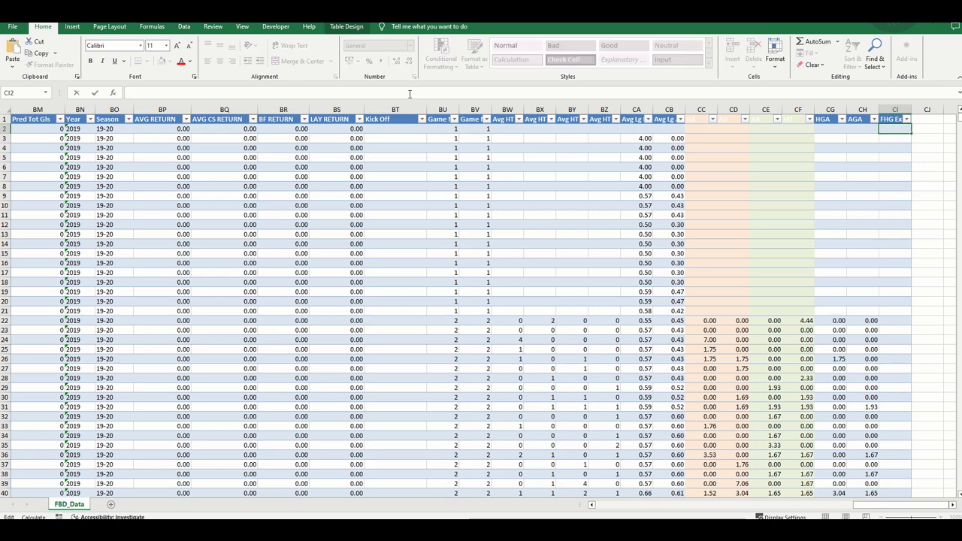
text(=if)
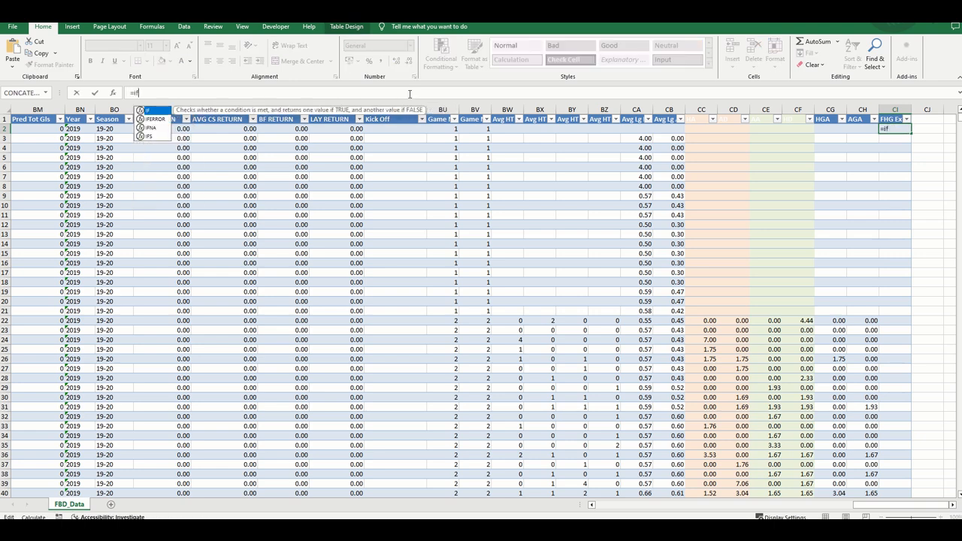
text(()
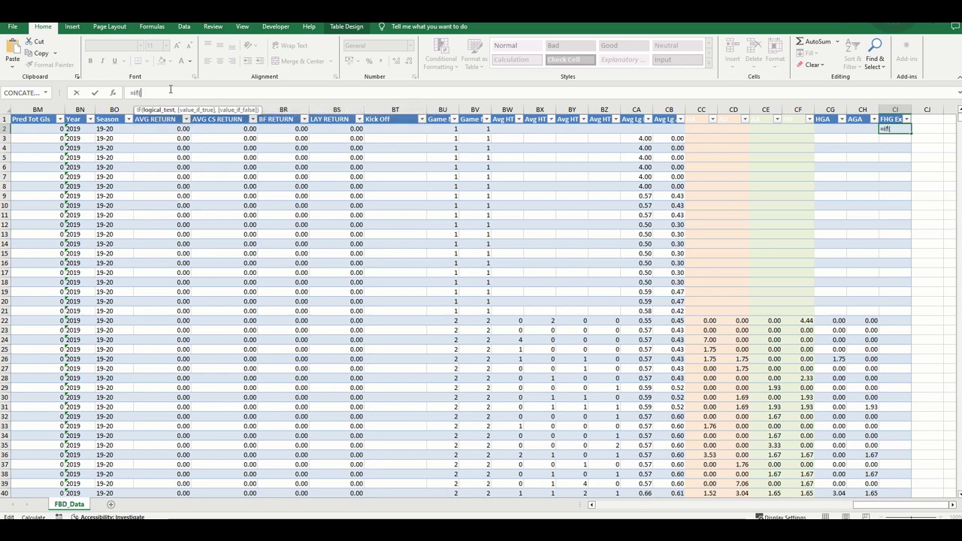
click(113, 93)
text(and)
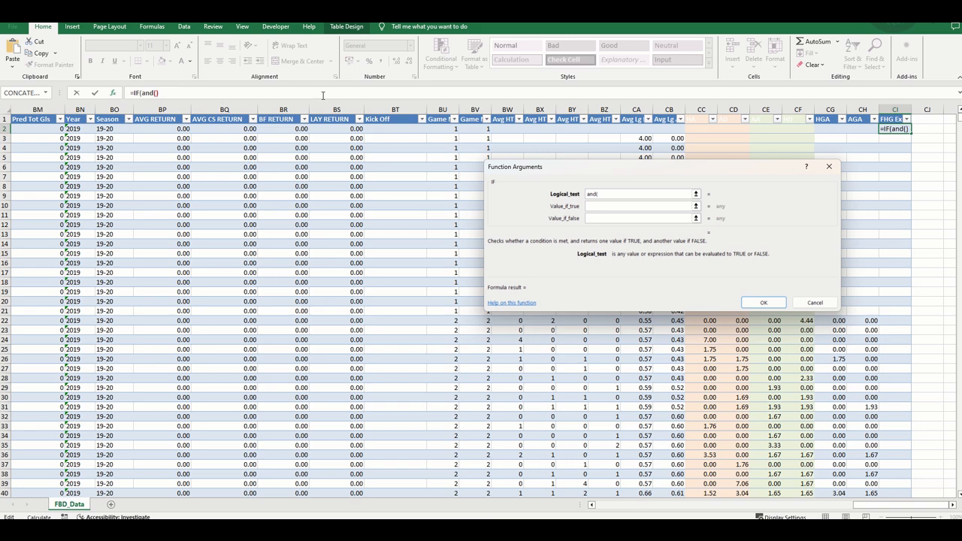
text(()
click(447, 129)
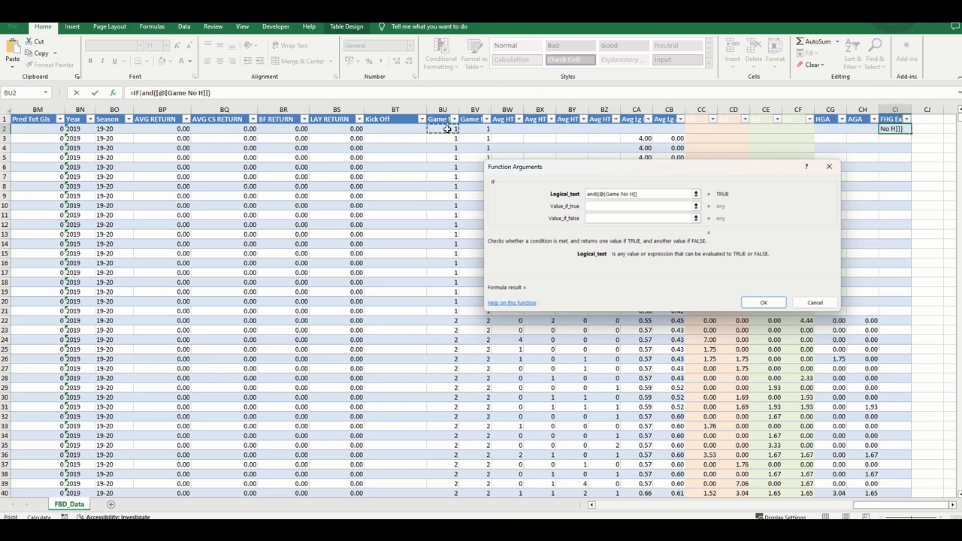
text(>5,)
click(484, 128)
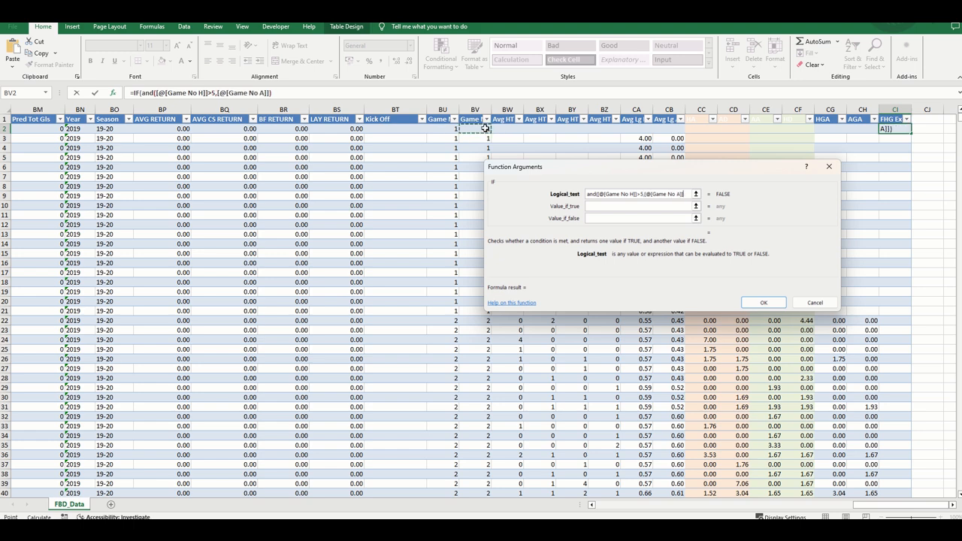
text(>5))
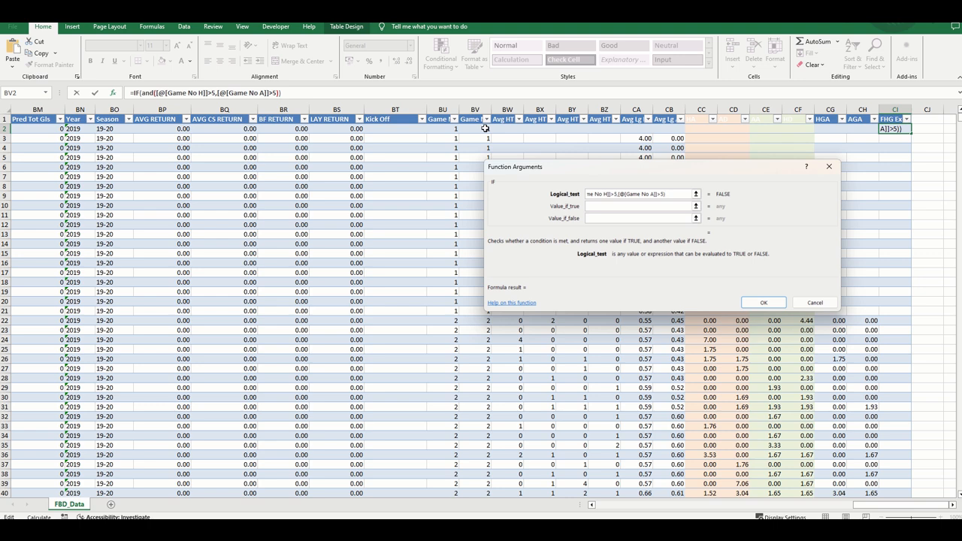
key(Tab)
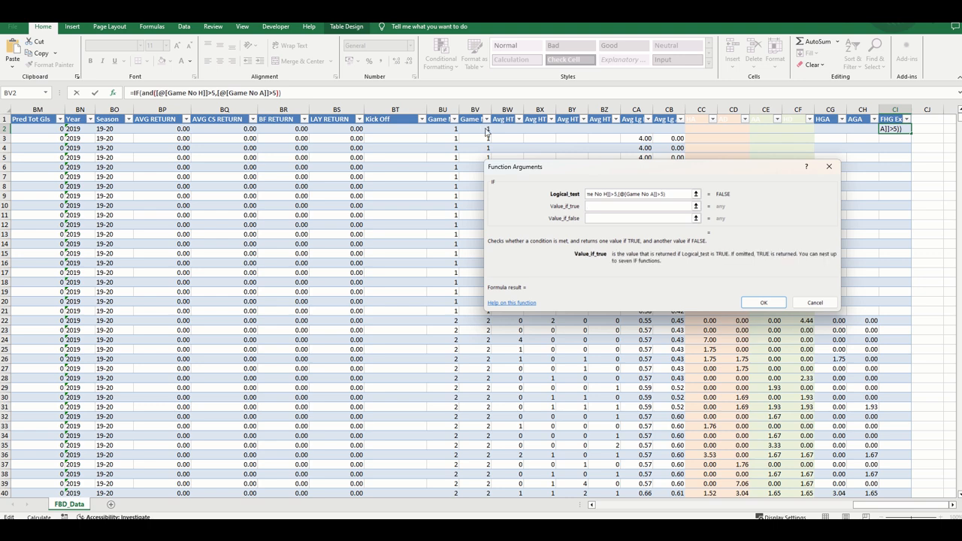
click(830, 130)
text(+)
click(855, 132)
key(Tab)
text("")
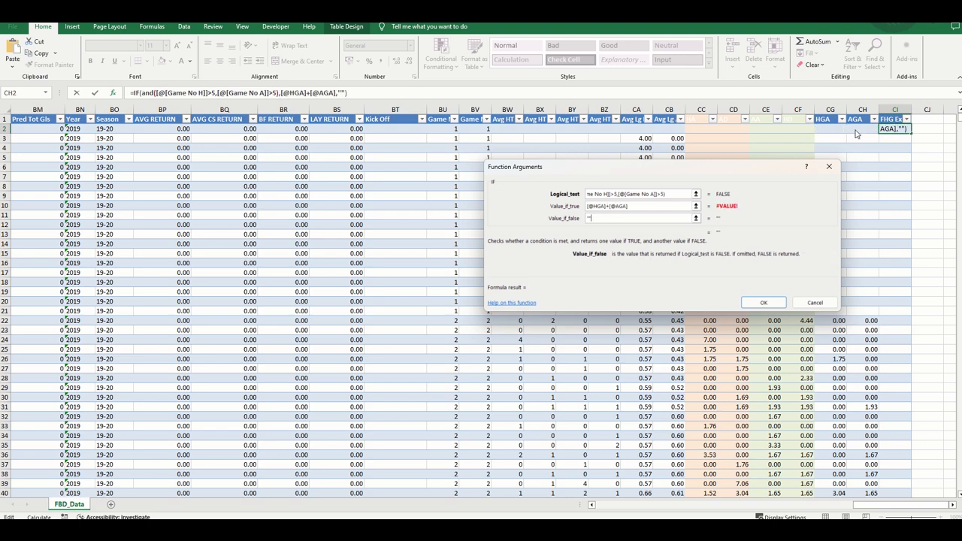
key(Return)
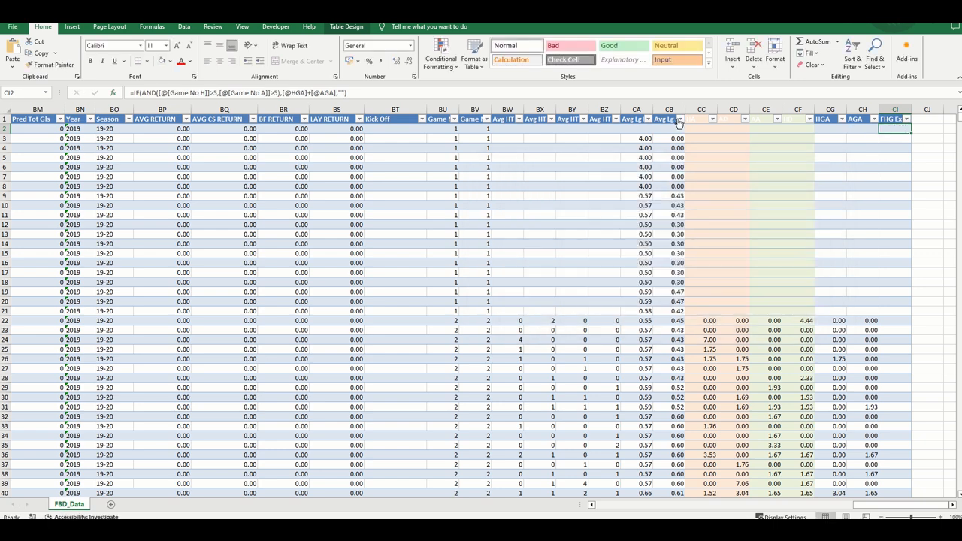
Wrap the FHG Ex formula in CI2 in IFERROR with "" as the value if error.
double_click(910, 132)
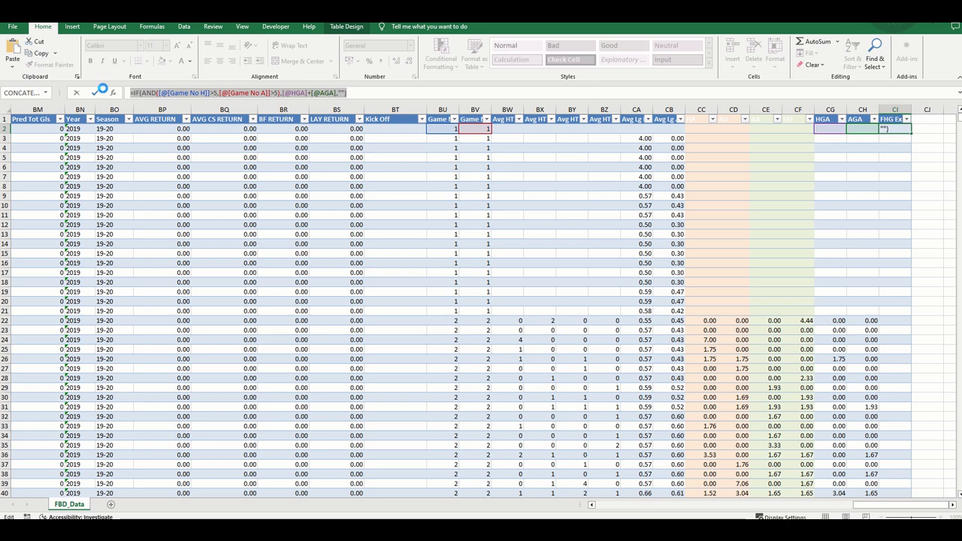
key(ctrl+a)
text(=iferror()
click(111, 92)
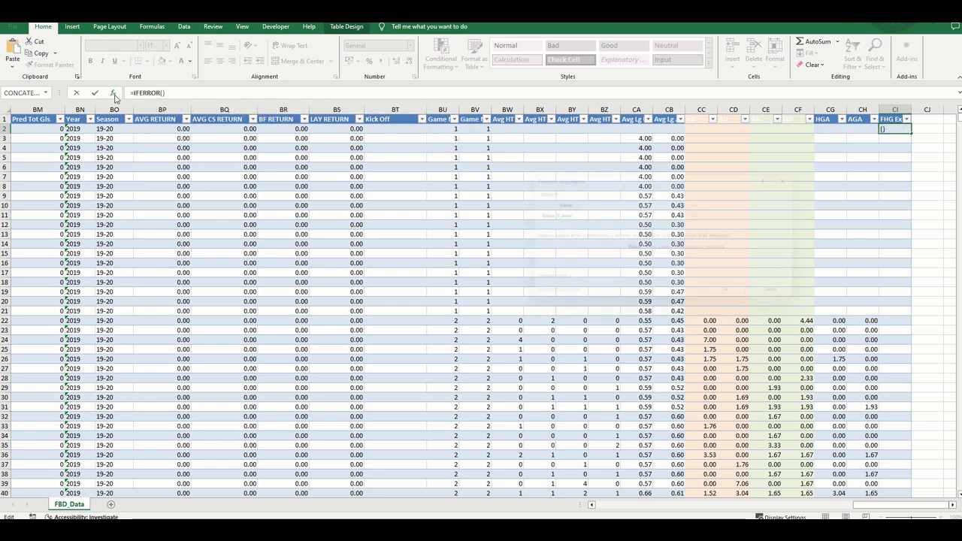
text(=IF(AND([@[Game No H]]>5,[@[Game No A]]>5),[@HGA]+[@AGA],""))
key(Delete)
key(Tab)
text("")
key(Return)
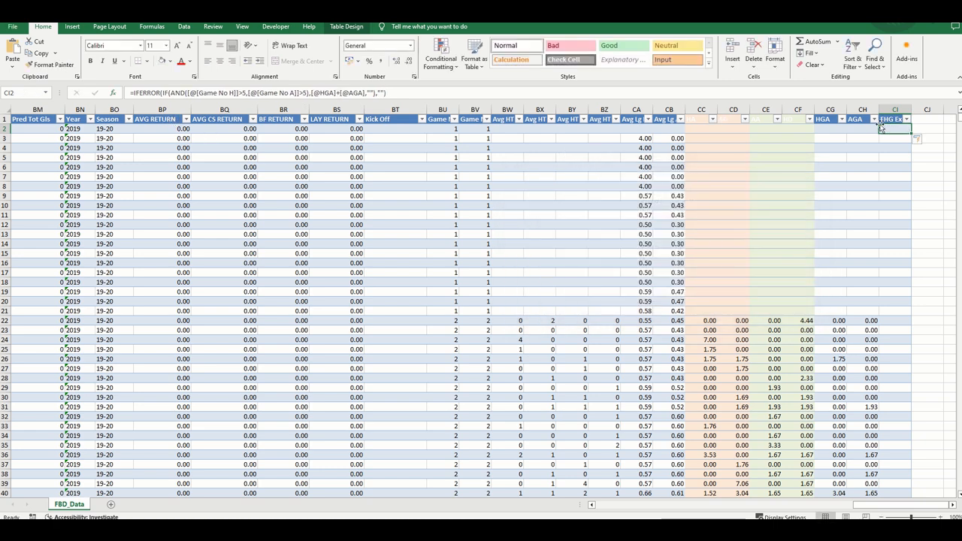
Format the data in the FHG Ex column as Number with two decimal places.
click(895, 176)
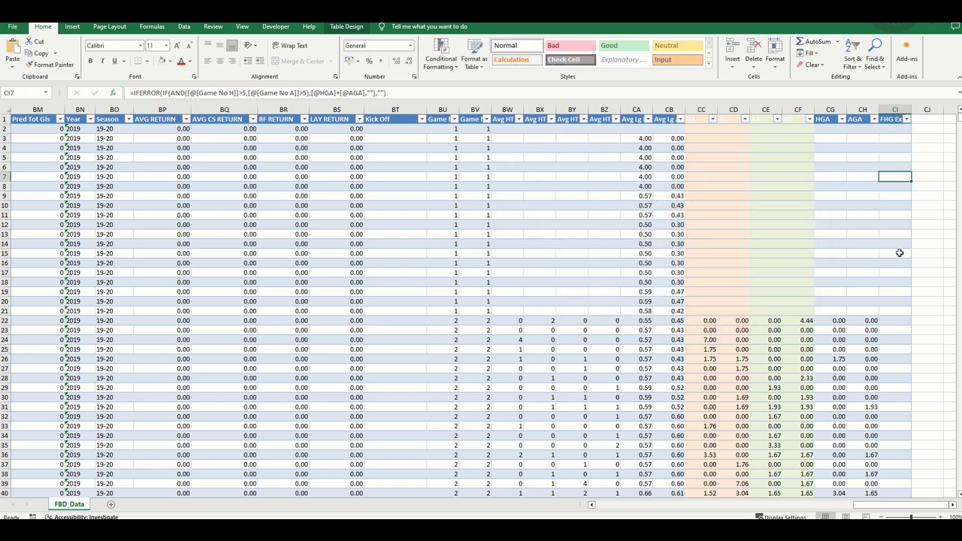
key(ctrl+shift+Down)
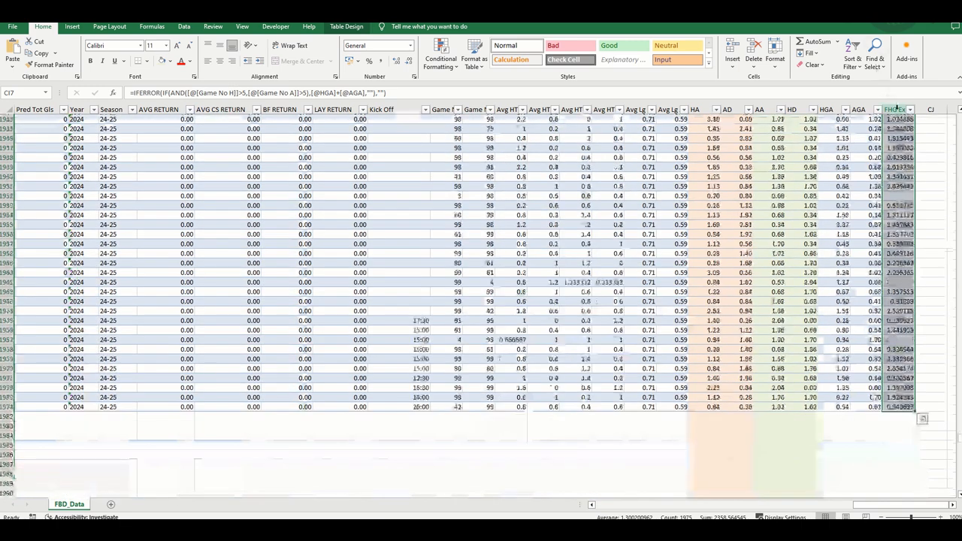
right_click(896, 109)
click(858, 232)
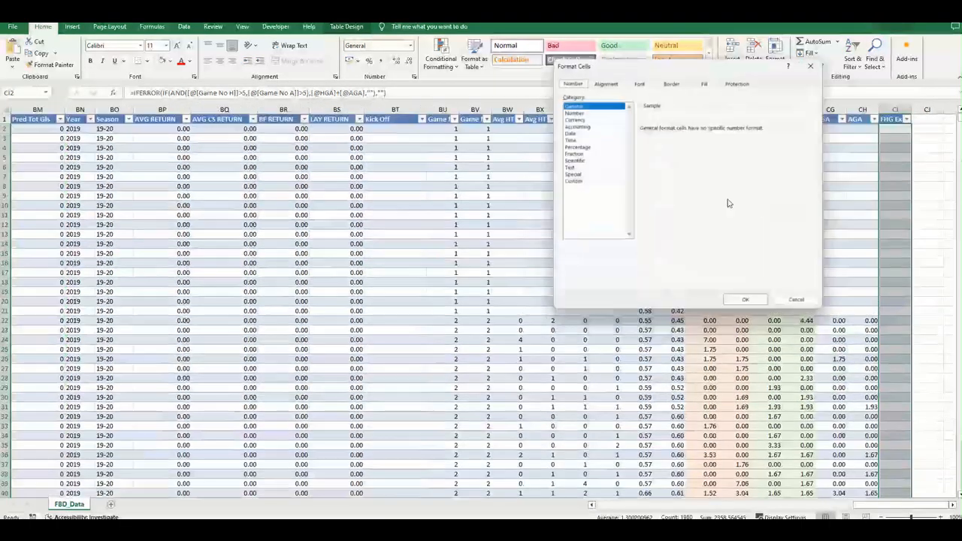
click(584, 112)
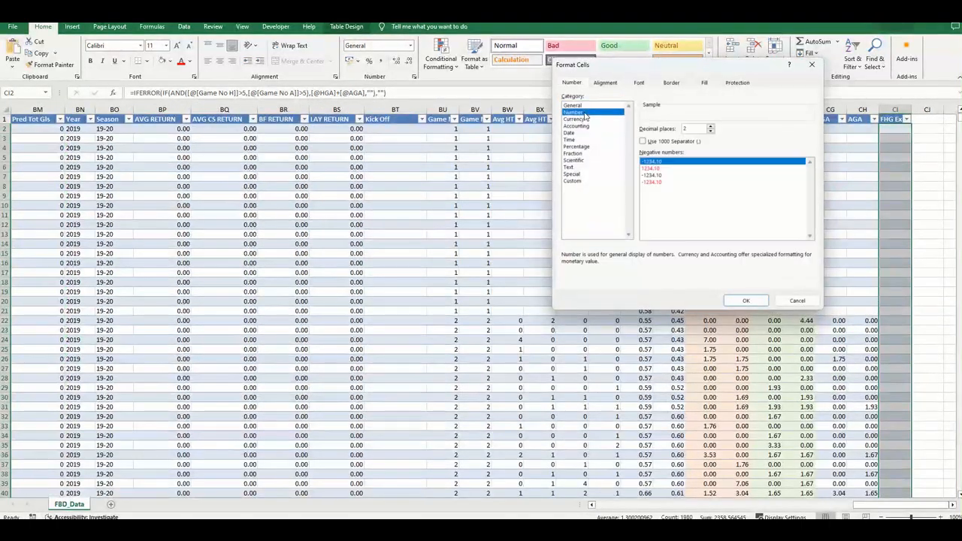
click(746, 300)
Examine the FHG Ex values in the last table rows and compare row 1962 with its half-time score.
click(901, 321)
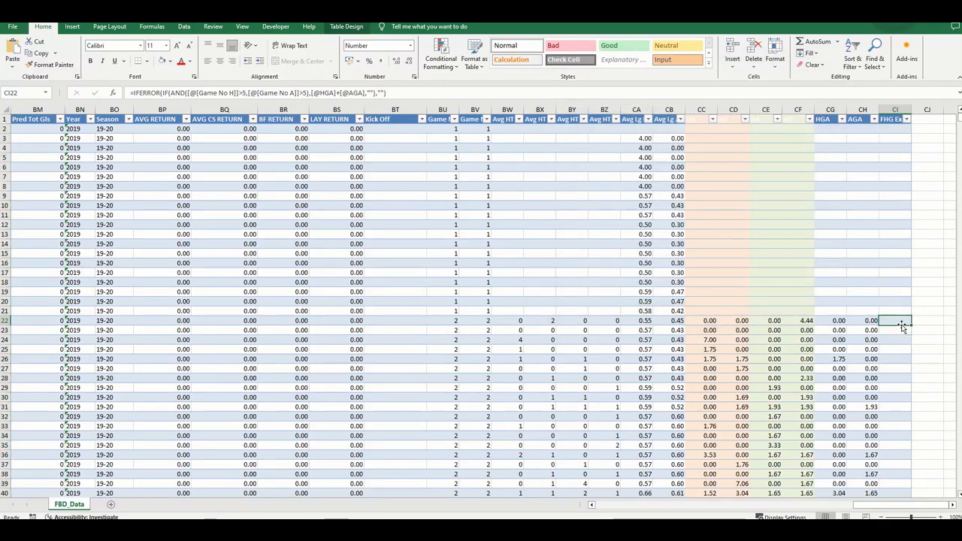
double_click(901, 325)
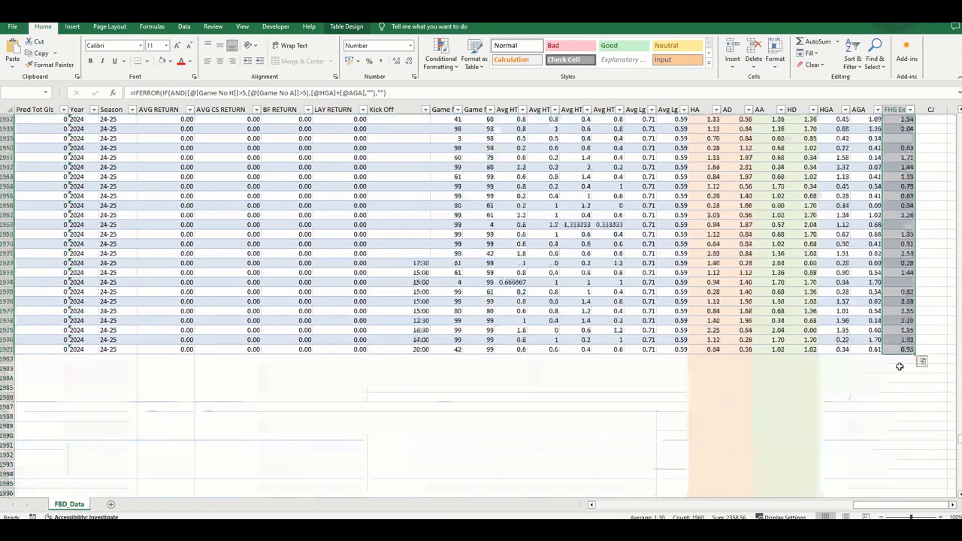
click(904, 349)
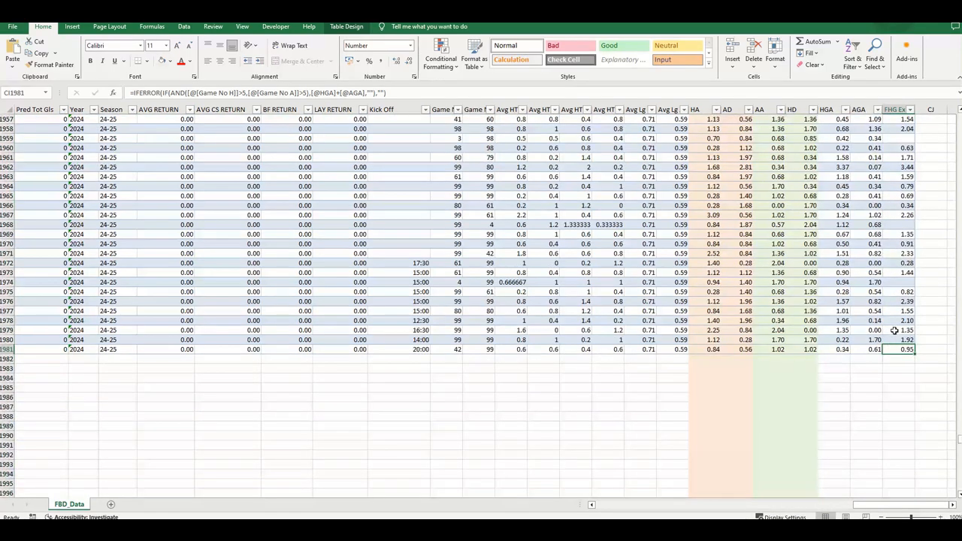
click(899, 169)
drag(902, 504, 603, 501)
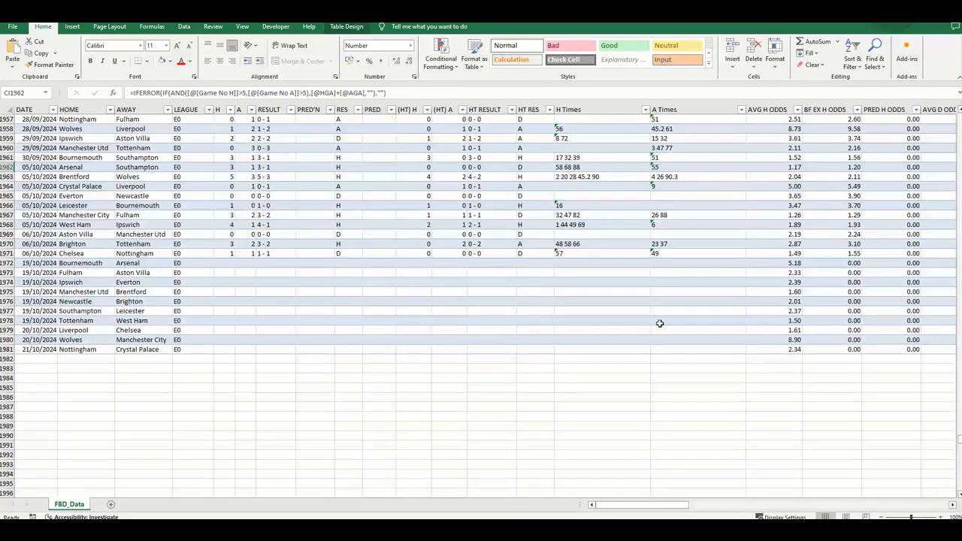
drag(661, 505, 948, 503)
Compare the FHG Ex values of earlier matches, including rows 1941 and 1942, with their half-time scores.
scroll(899, 300, up, 6)
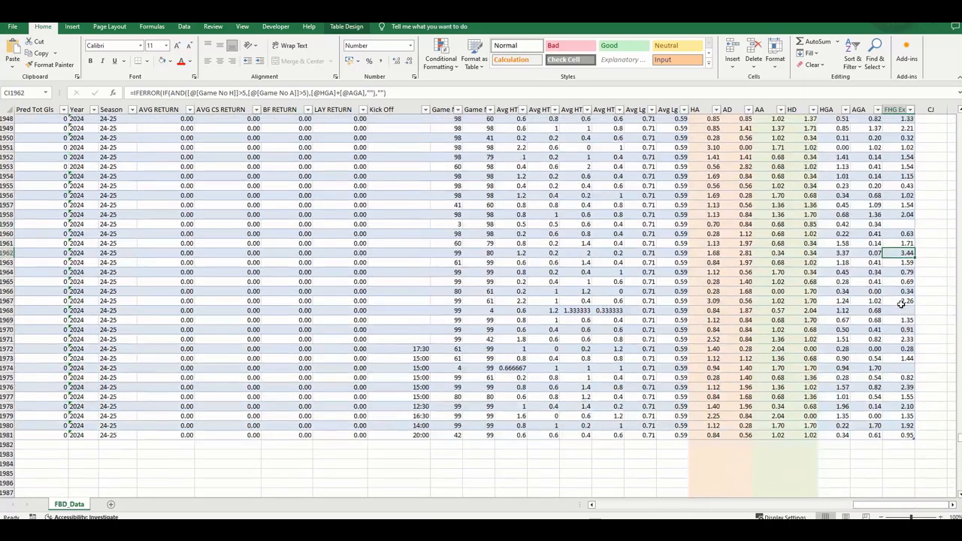
click(898, 177)
drag(895, 504, 571, 509)
drag(676, 511, 931, 507)
click(908, 147)
mouse_move(7, 149)
mouse_down()
mouse_move(10, 120)
mouse_move(13, 160)
mouse_up()
drag(856, 505, 500, 505)
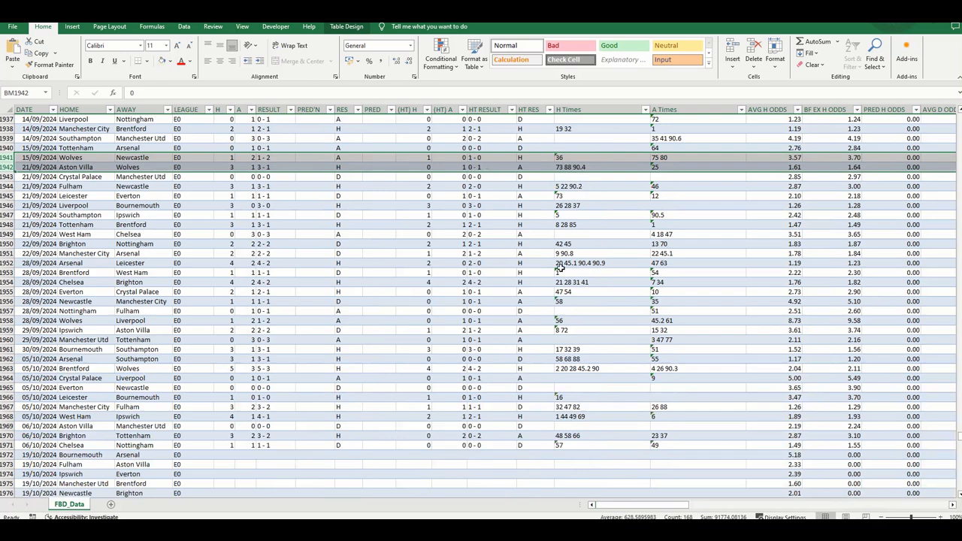
Inspect the empty FHG Ex cells in rows 1947, 1959 and 1968 and check which teams played those matches.
drag(680, 504, 939, 504)
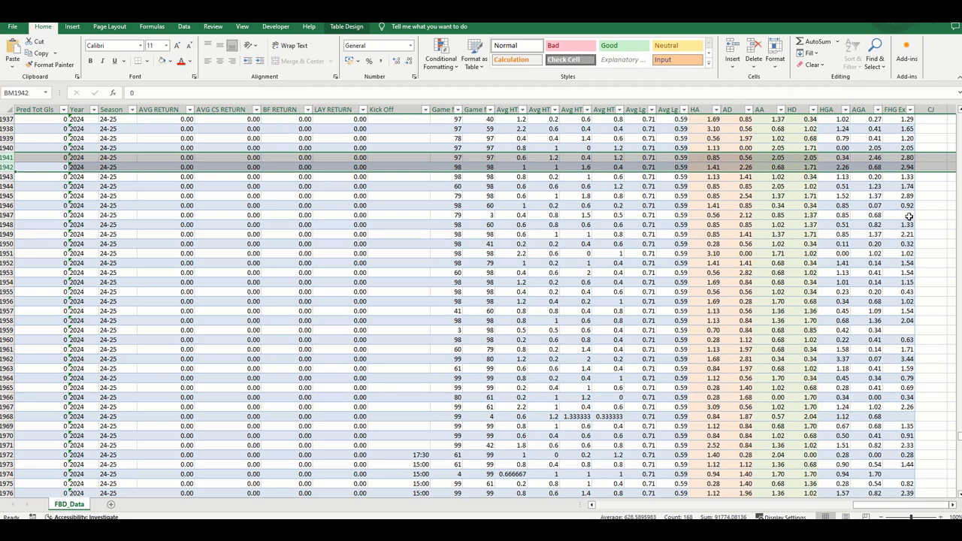
click(907, 214)
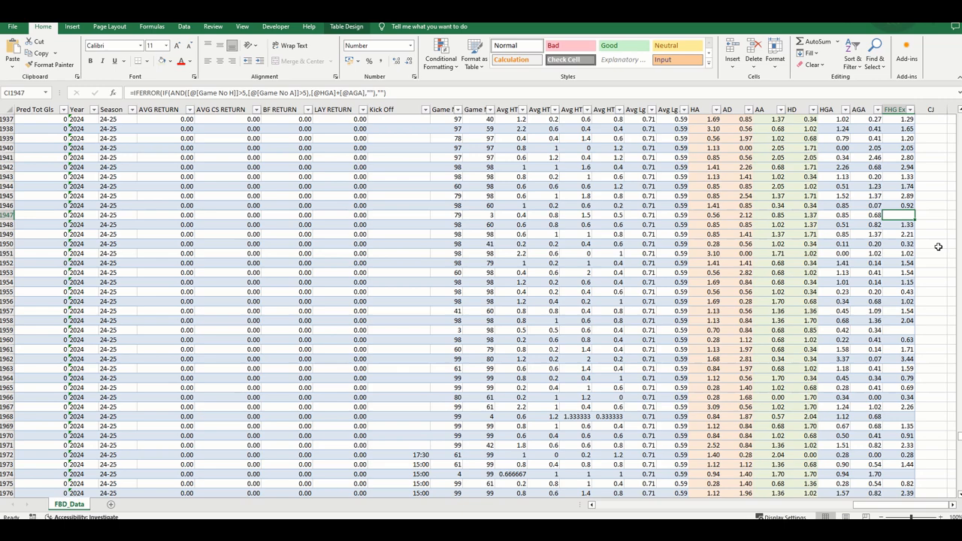
scroll(916, 252, down, 1)
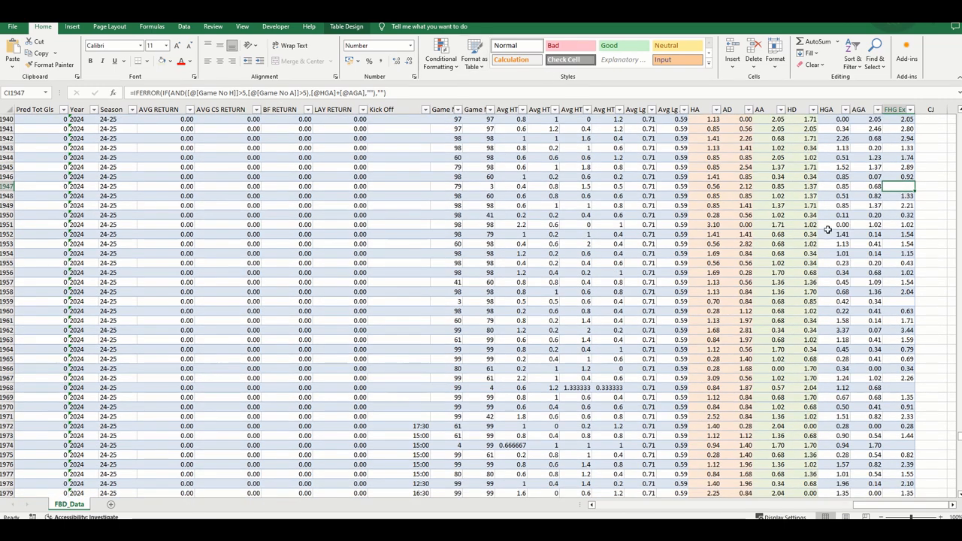
click(5, 186)
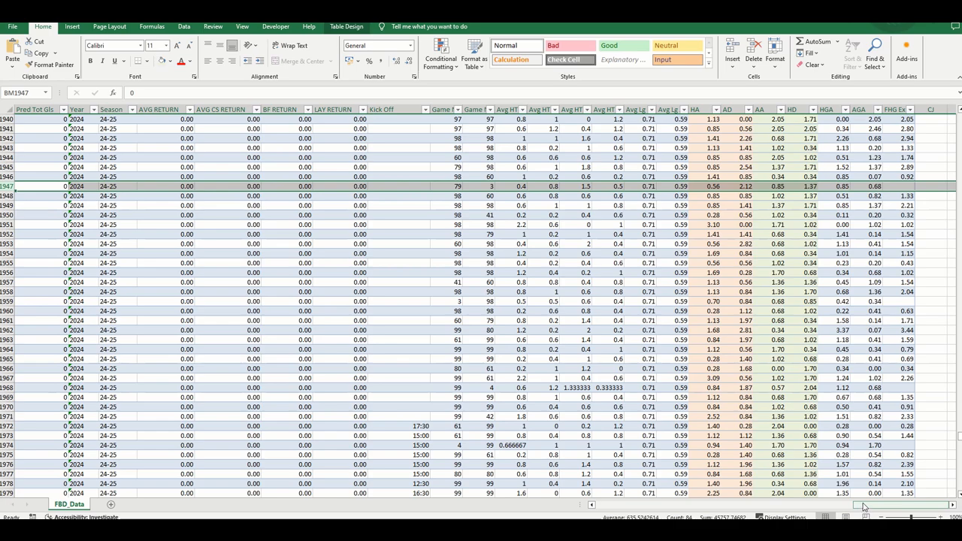
mouse_move(864, 505)
mouse_down()
mouse_move(536, 493)
mouse_move(879, 494)
mouse_up()
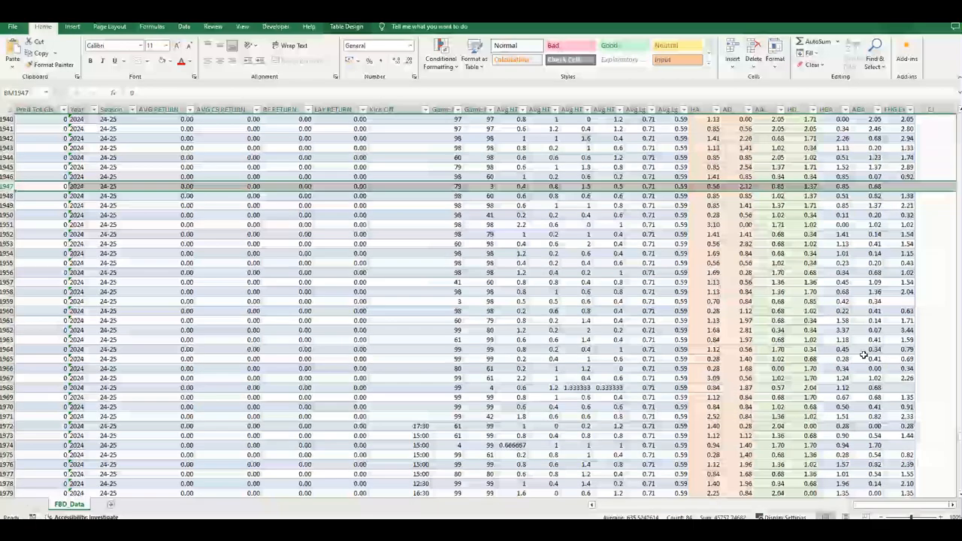
click(7, 302)
drag(864, 506, 833, 471)
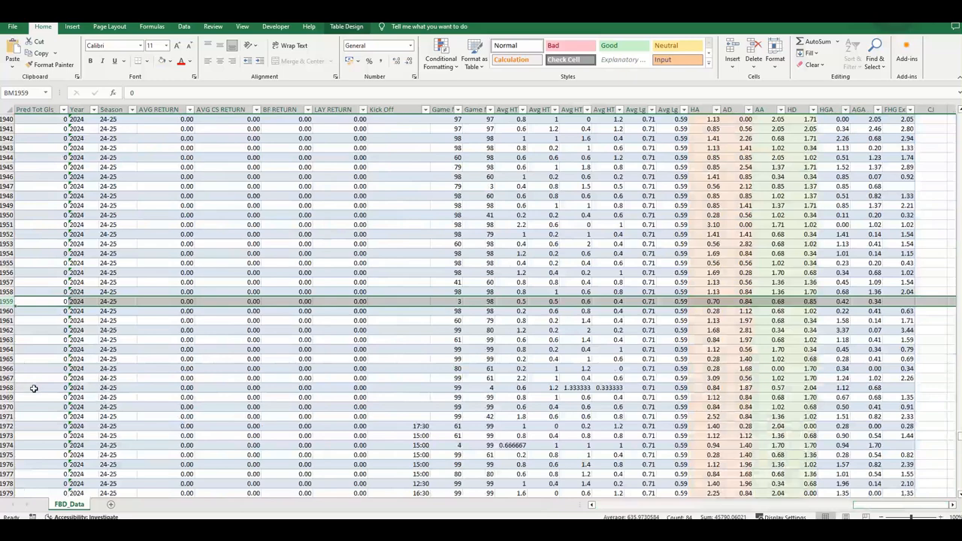
click(8, 377)
drag(864, 506, 537, 502)
click(166, 390)
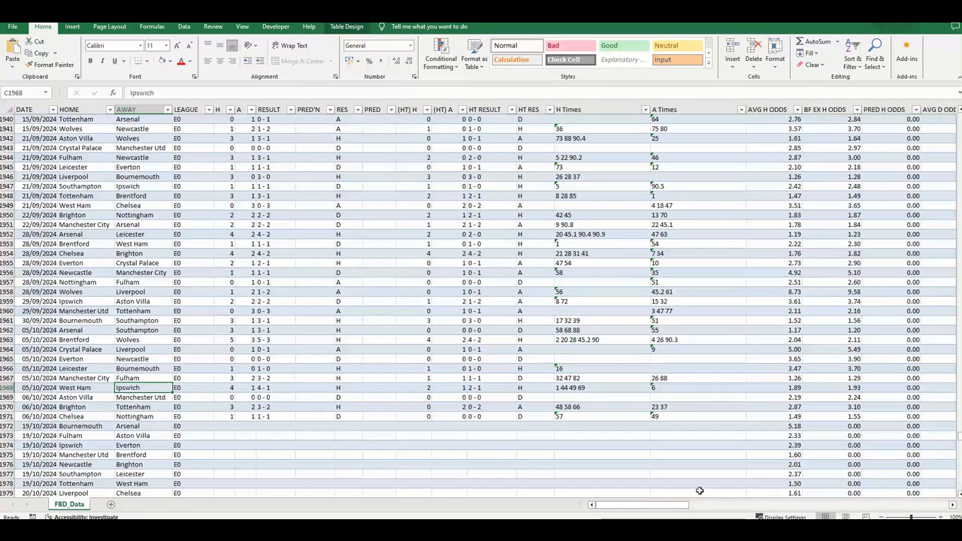
Review the Season column data and the league average formula in CB1956.
drag(664, 505, 593, 505)
drag(669, 505, 928, 512)
click(686, 109)
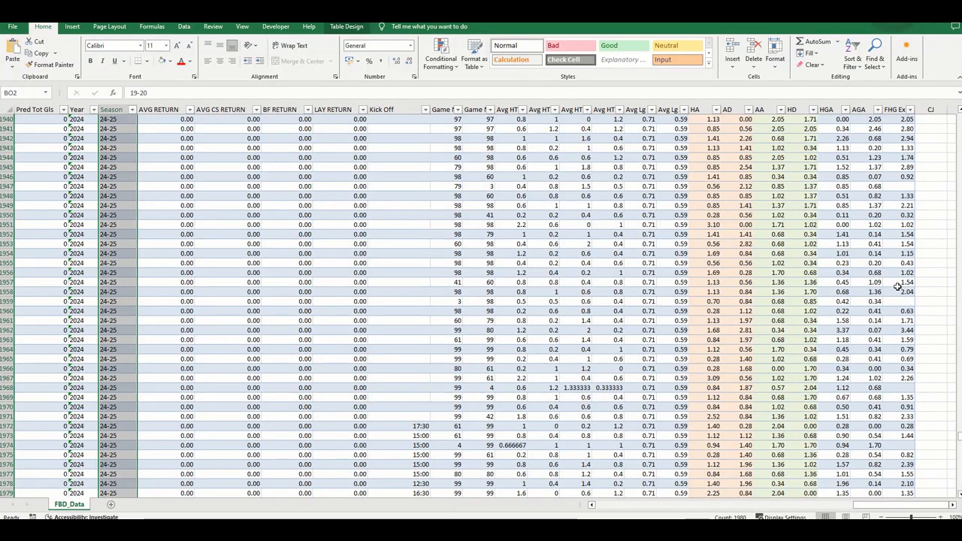
click(665, 270)
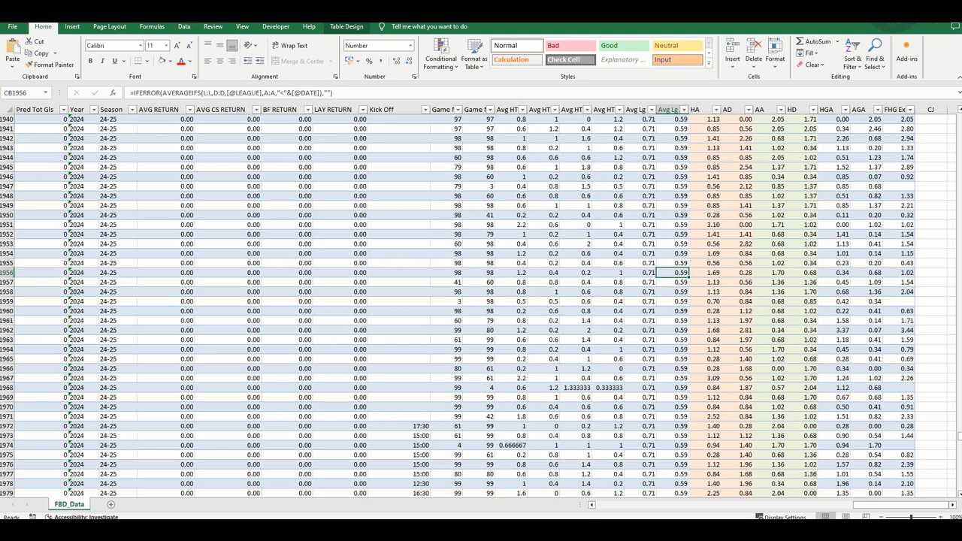
key(alt+Tab)
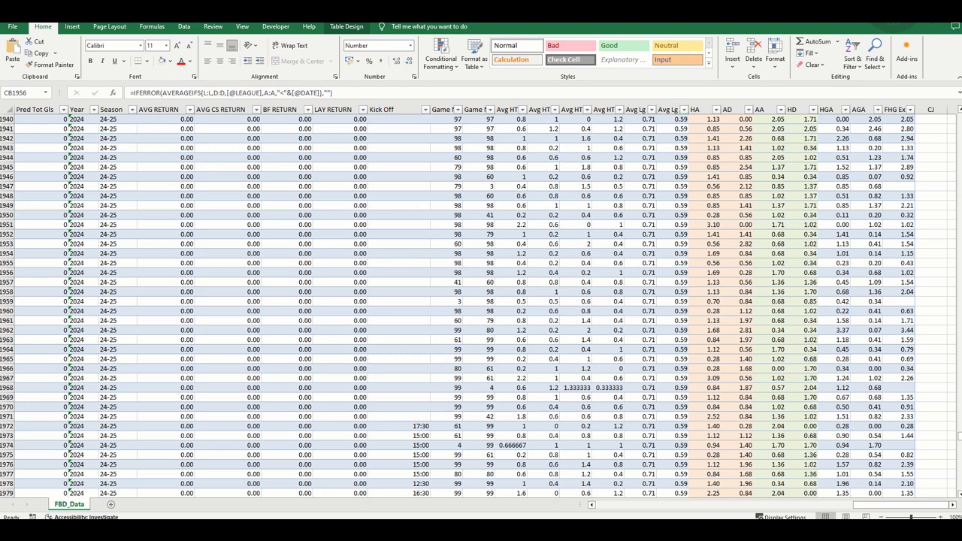